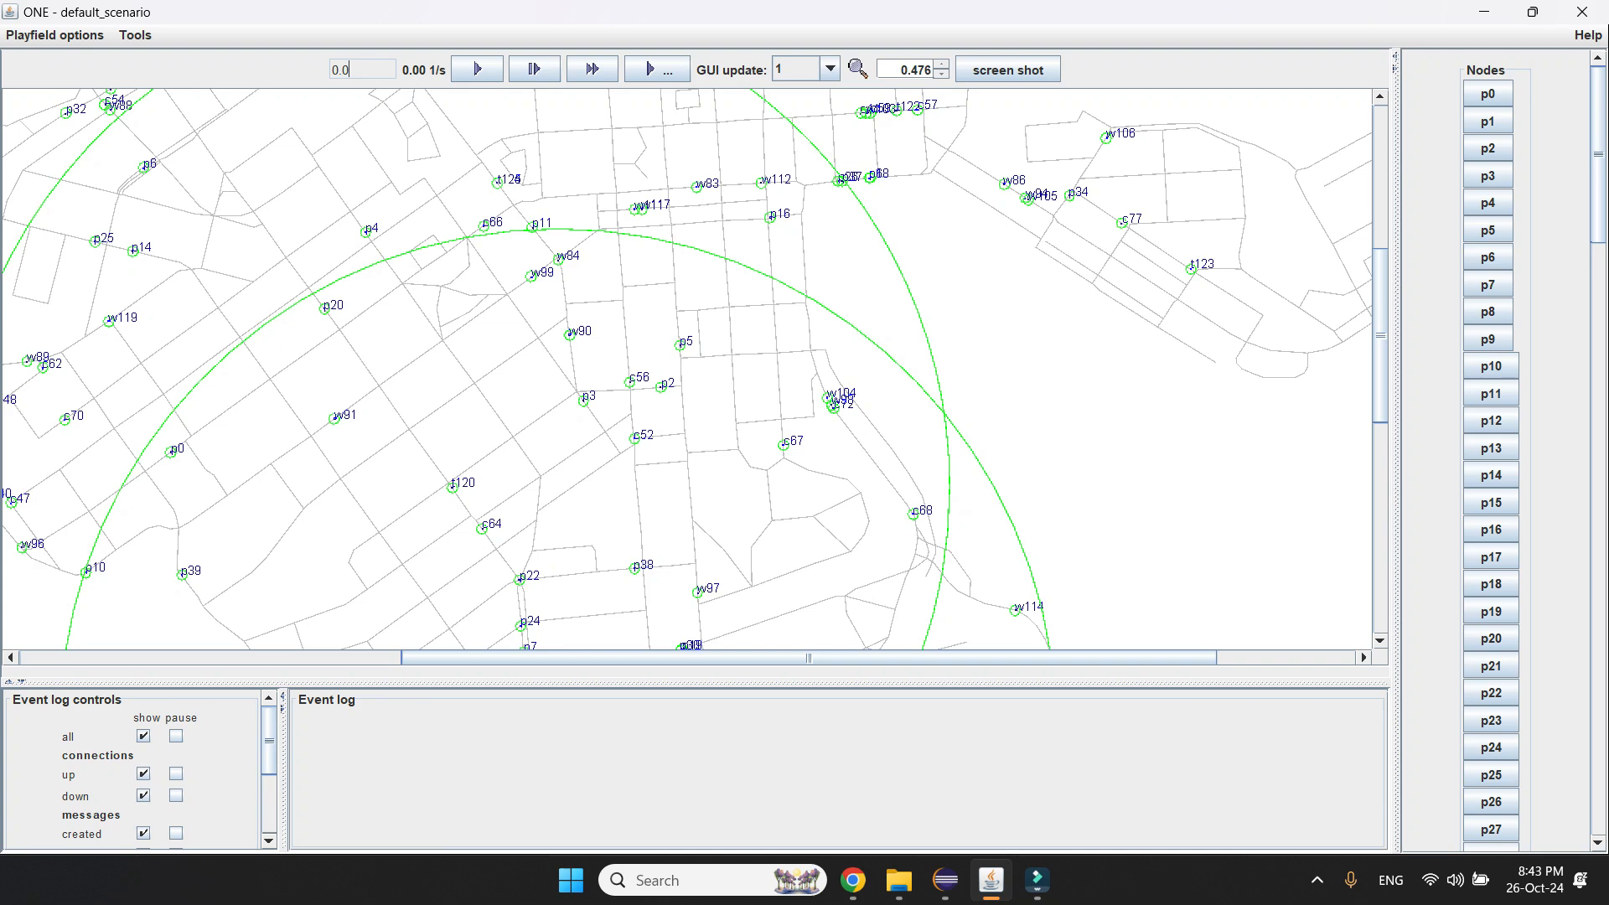
- Examine the moving nodes, radio ranges, connections and message buffers across the simulation map at different zoom levels
scroll(549, 367, "down", 3)
scroll(549, 368, "up", 3)
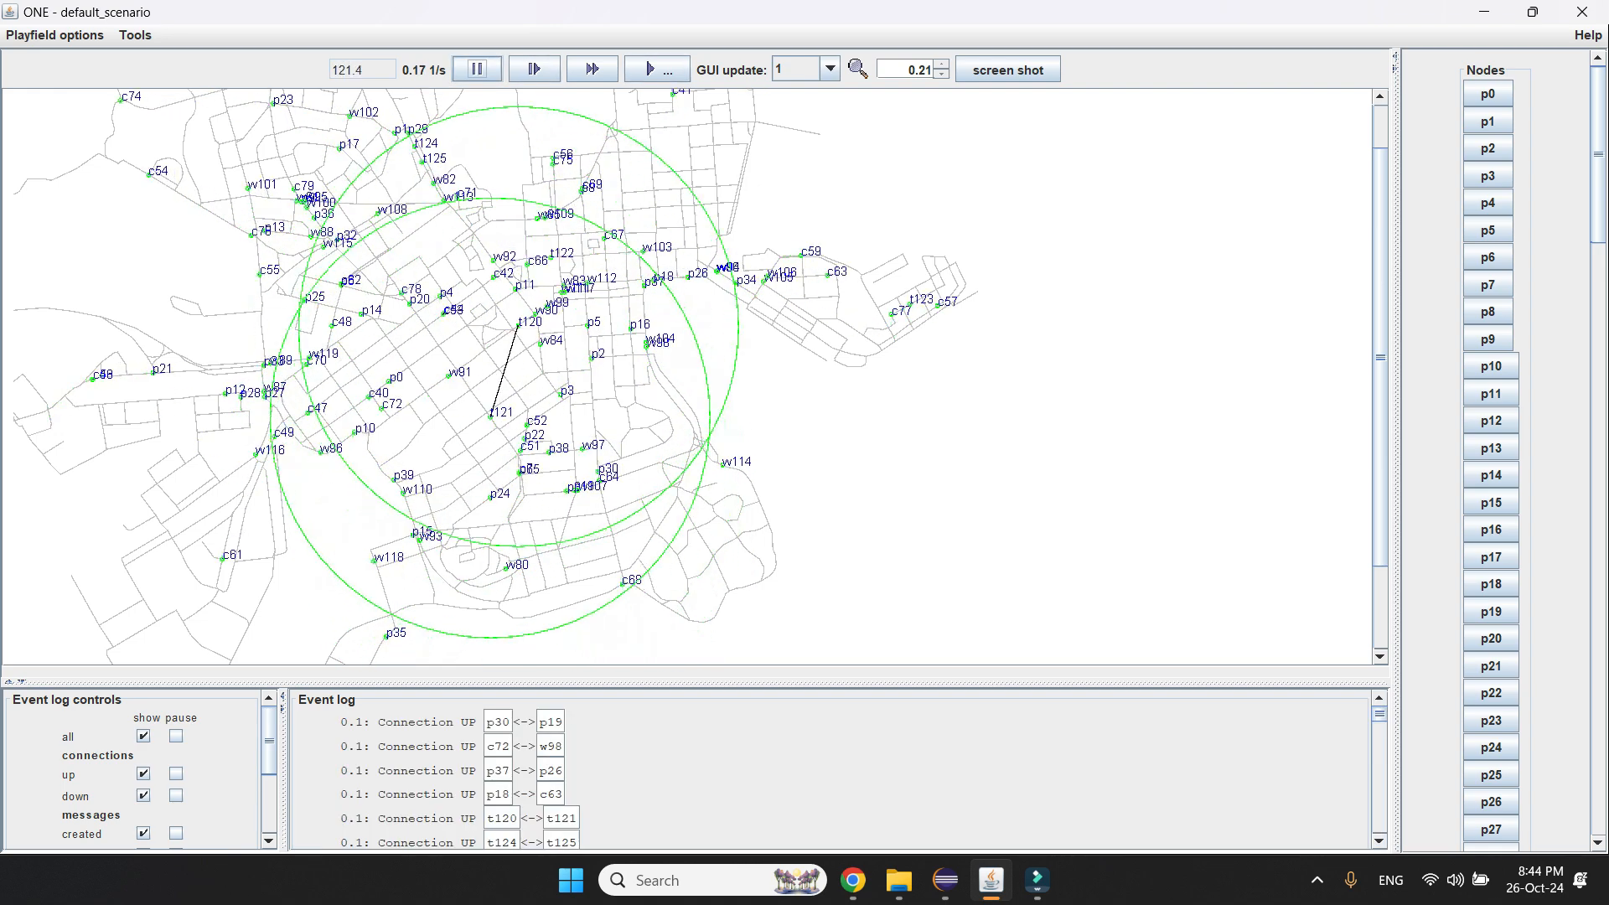
scroll(549, 368, "down", 5)
scroll(549, 368, "up", 5)
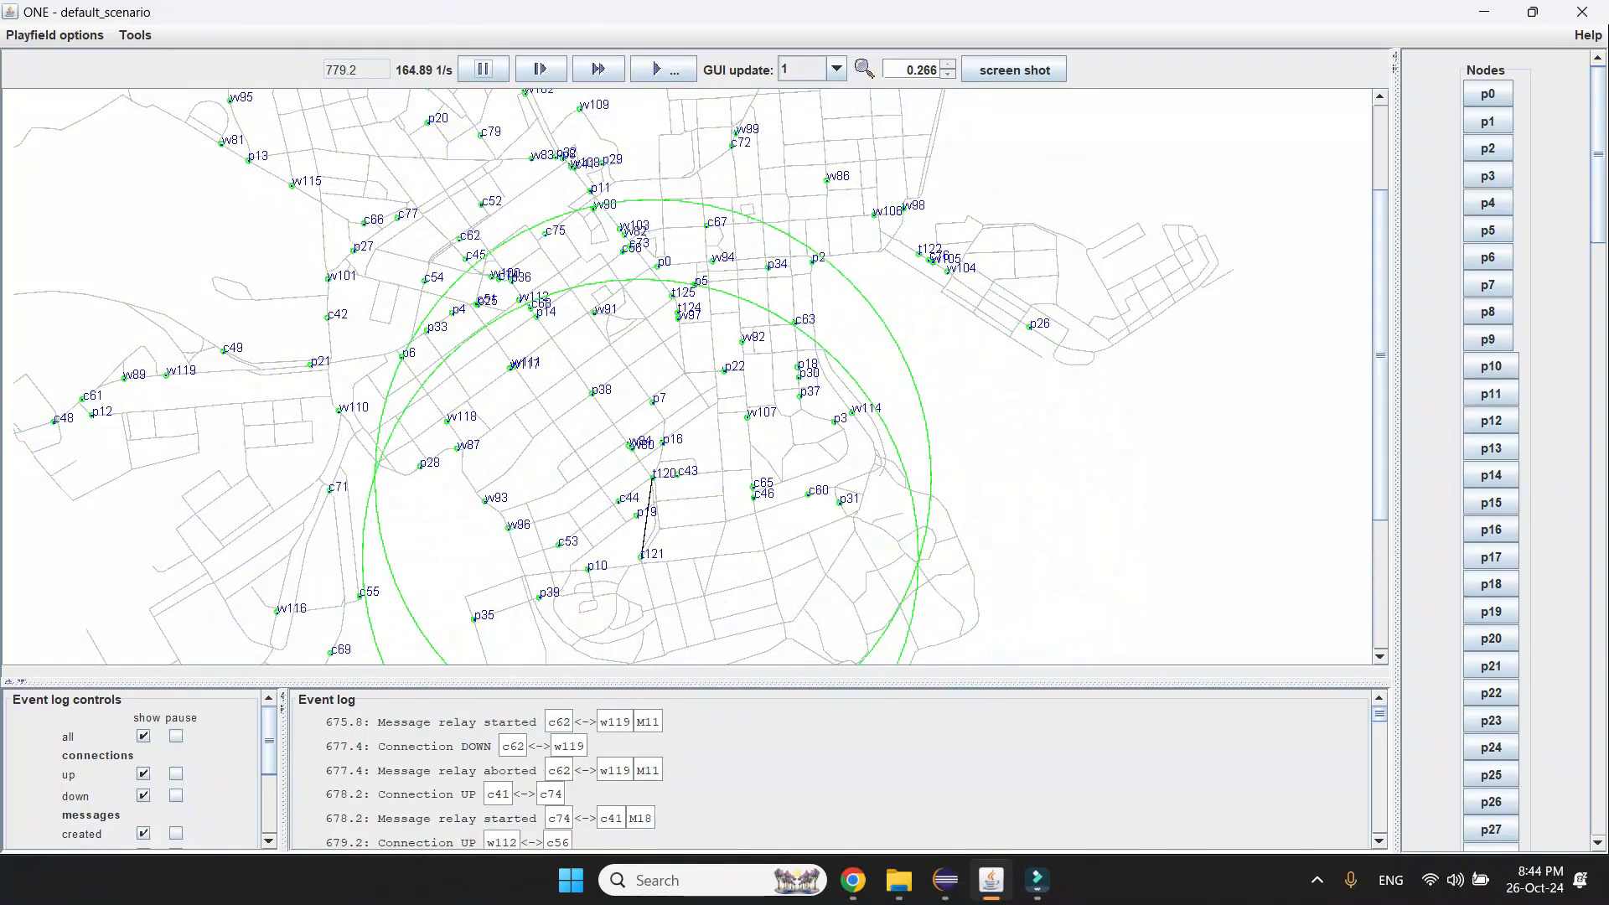
scroll(549, 368, "up", 2)
scroll(549, 368, "down", 5)
scroll(549, 368, "up", 4)
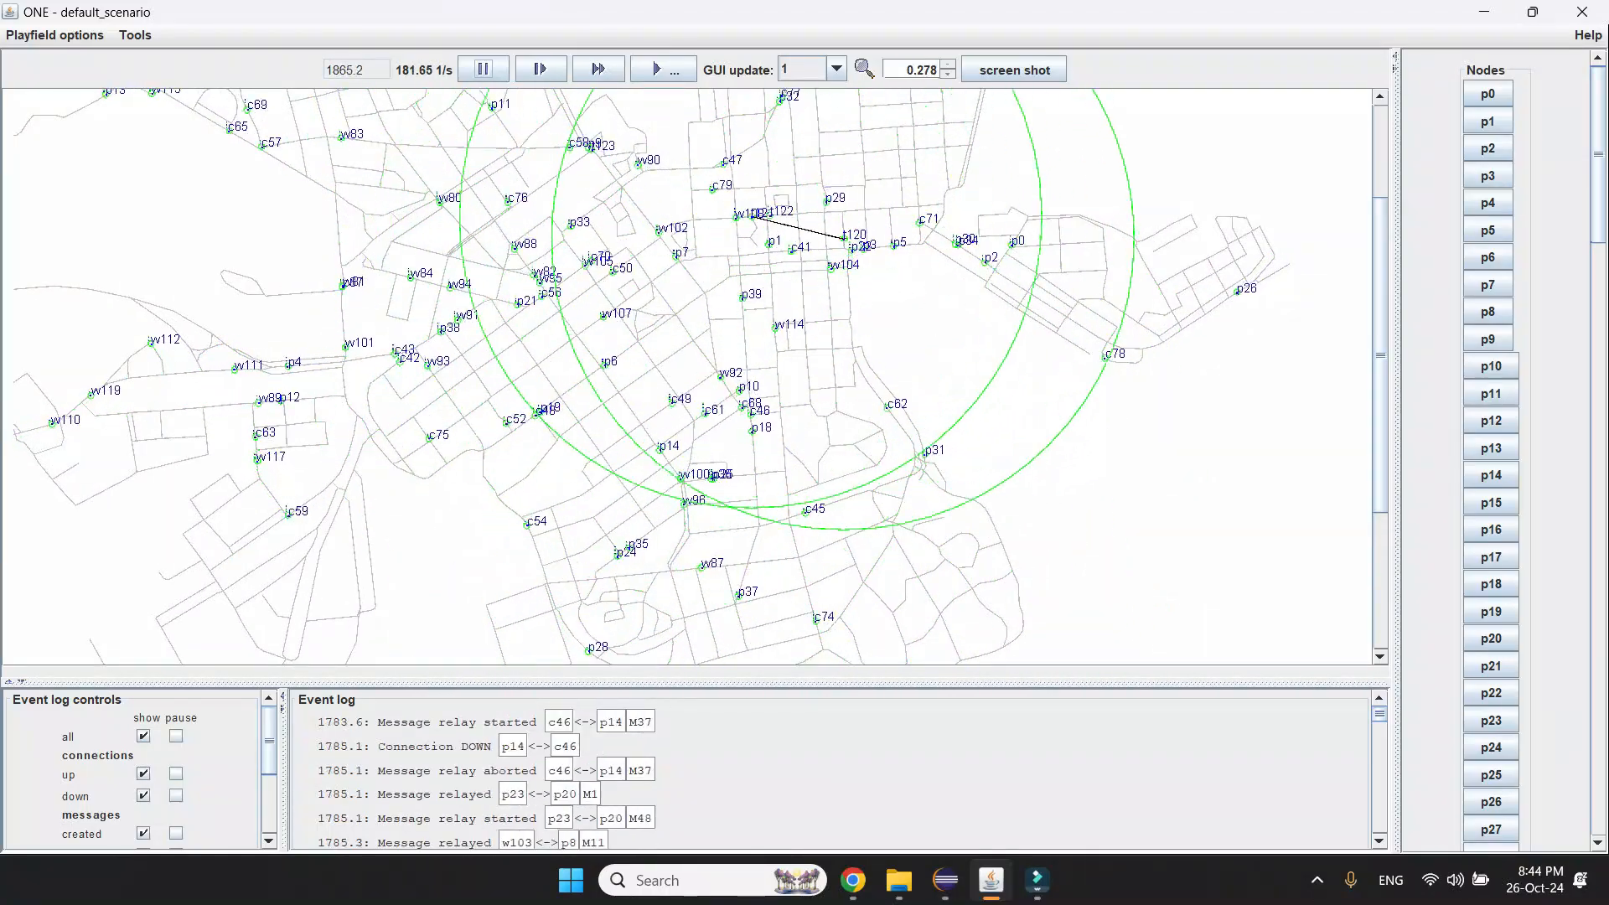
scroll(687, 377, "down", 5)
scroll(352, 277, "up", 10)
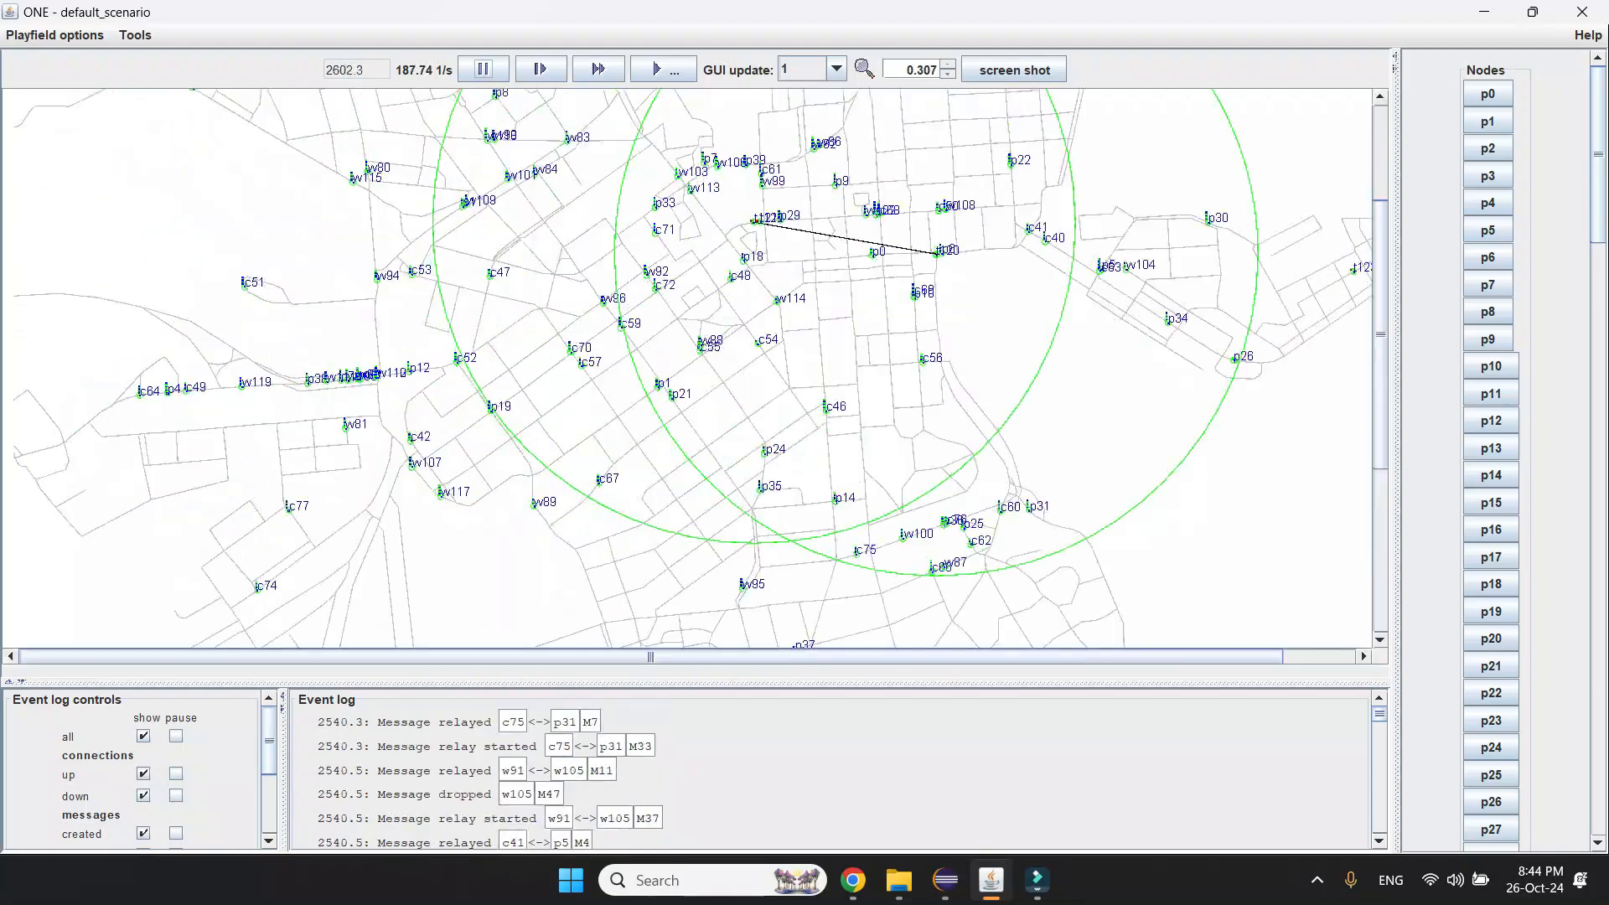
scroll(687, 369, "up", 3)
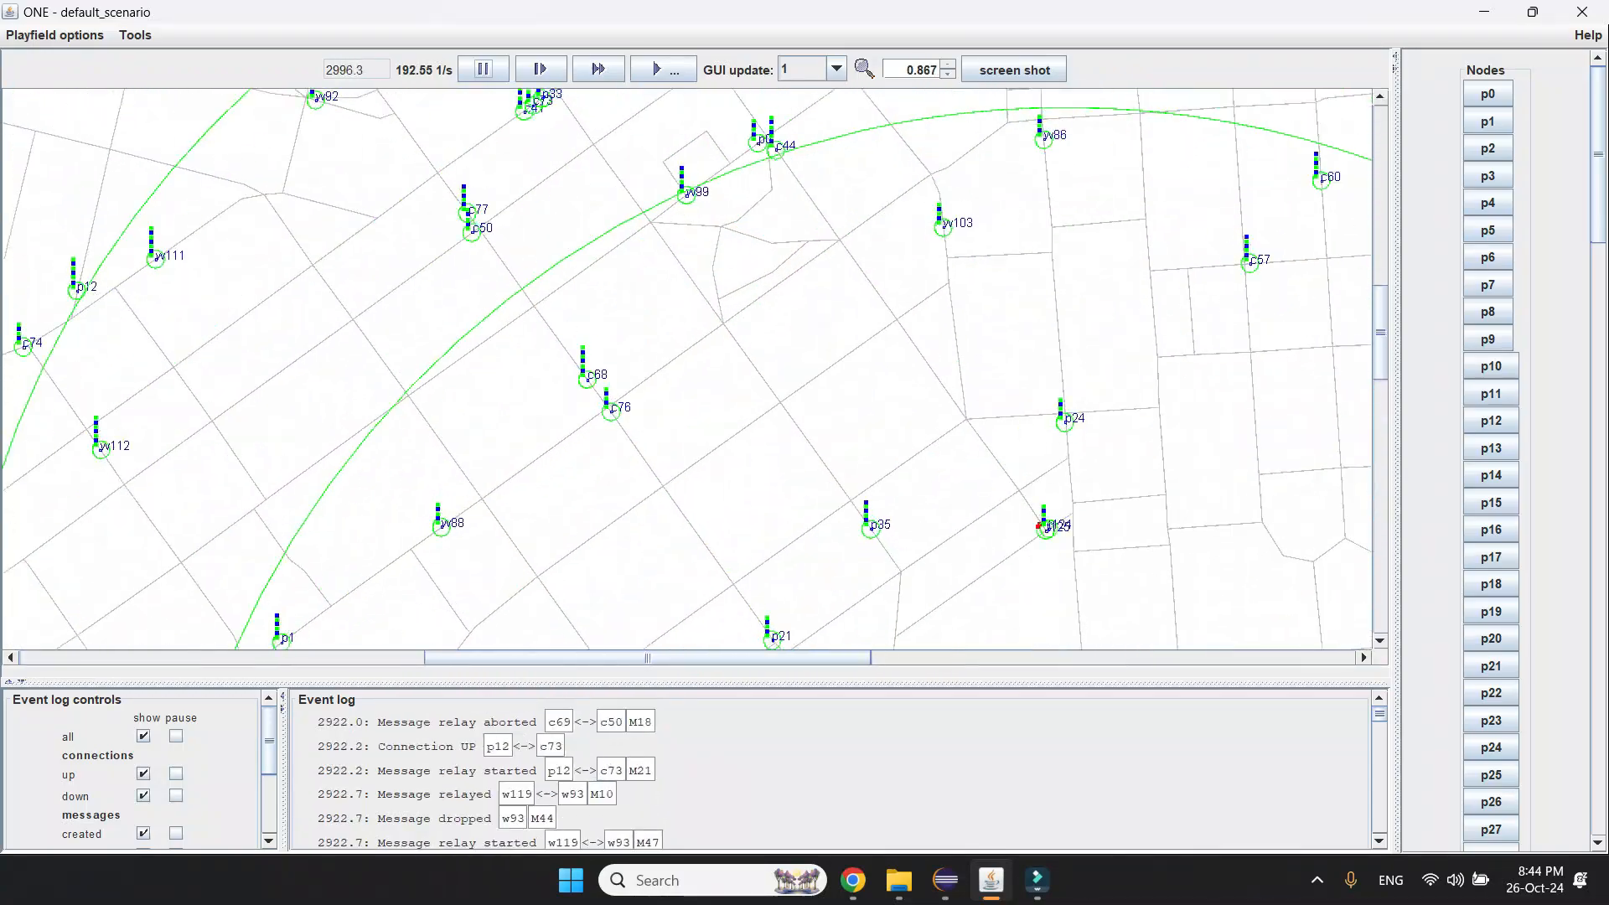
scroll(688, 368, "up", 2)
scroll(688, 368, "down", 2)
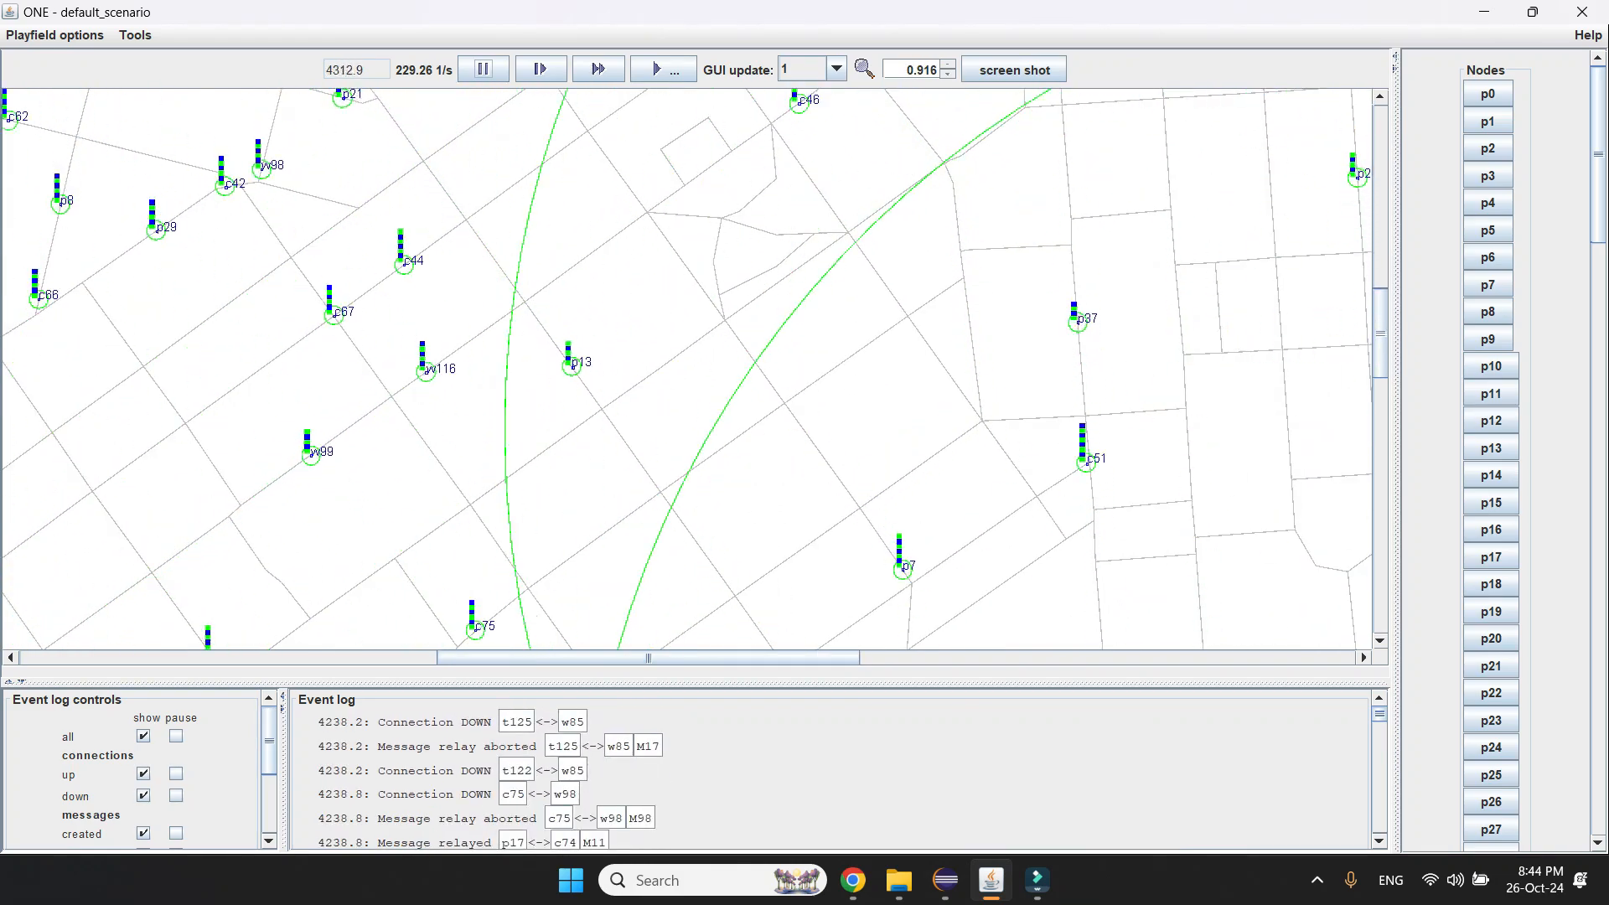
scroll(687, 368, "down", 1)
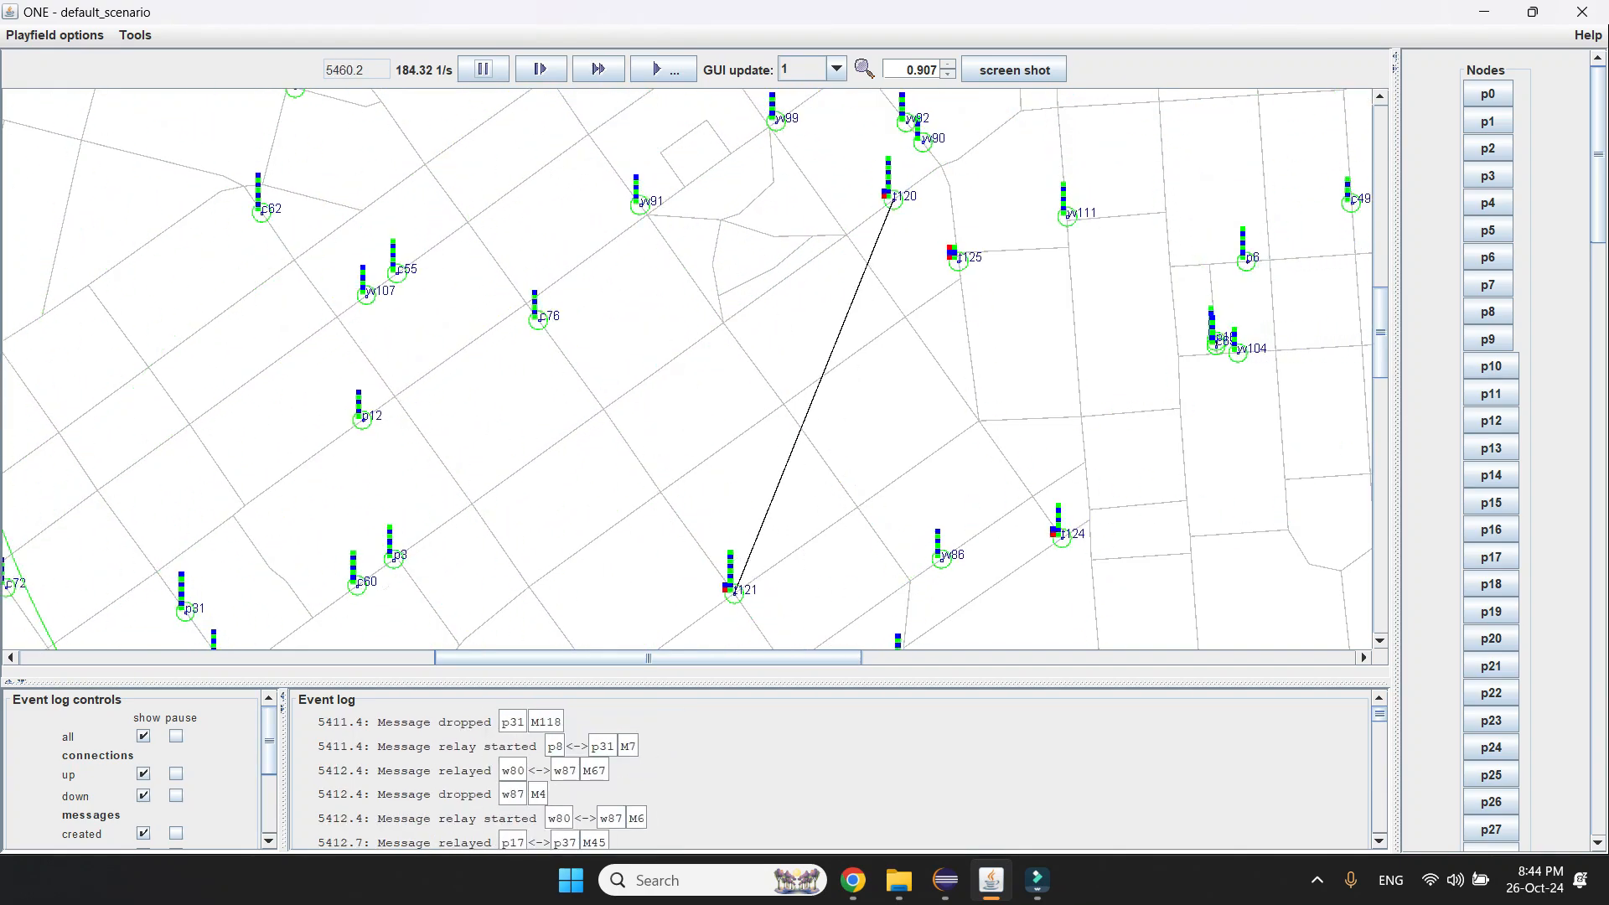
scroll(688, 368, "up", 10)
scroll(687, 369, "down", 15)
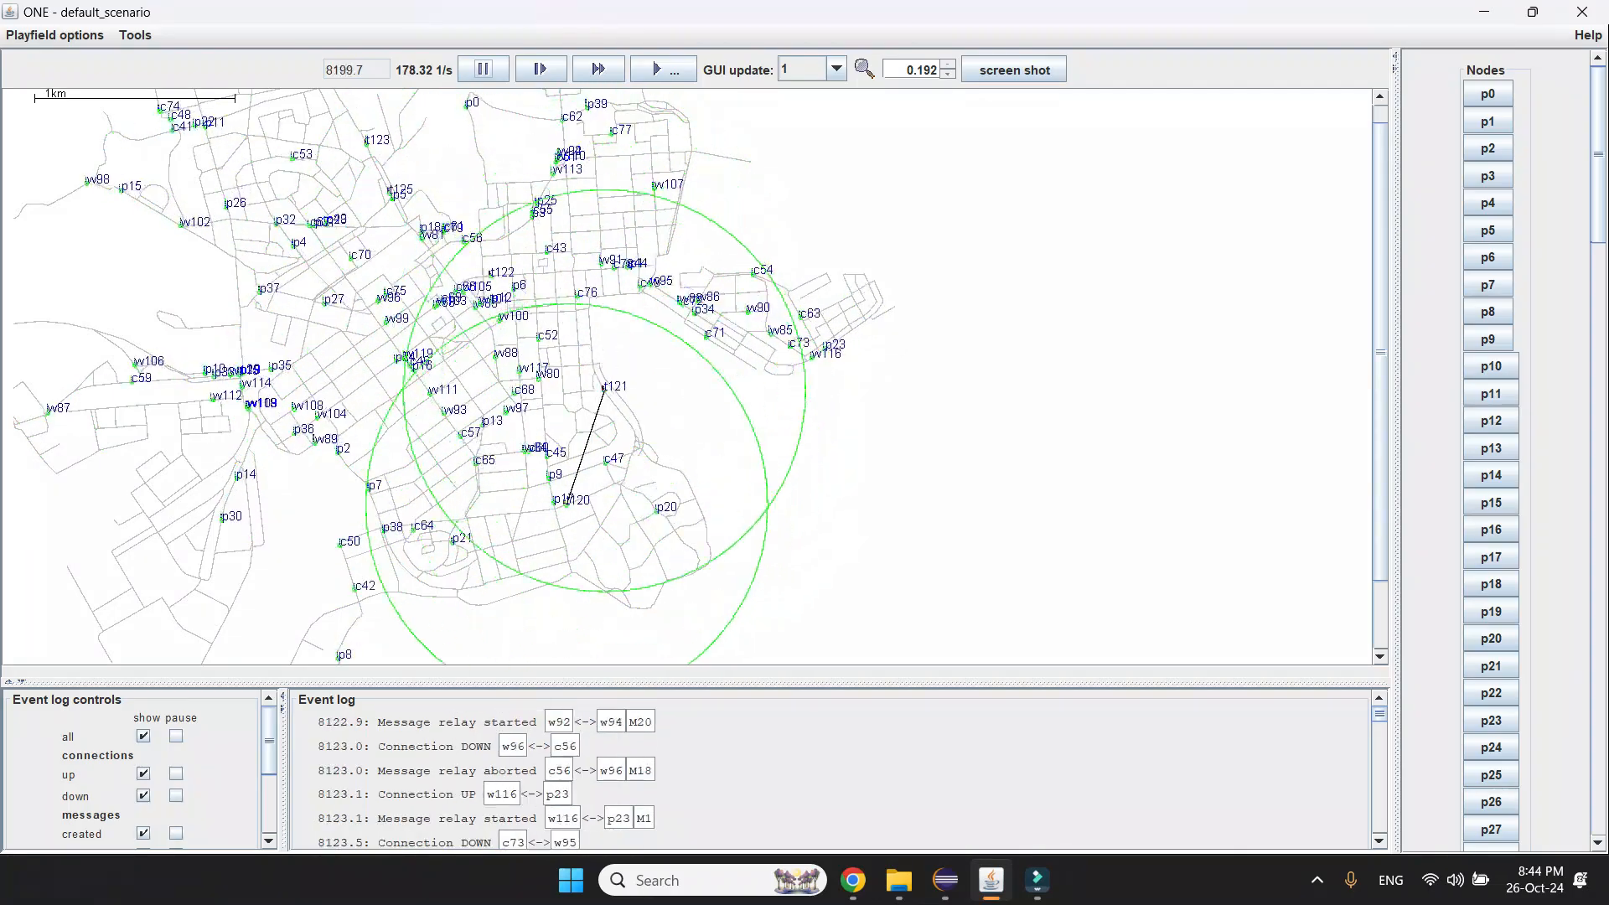
scroll(687, 377, "up", 4)
scroll(688, 377, "down", 7)
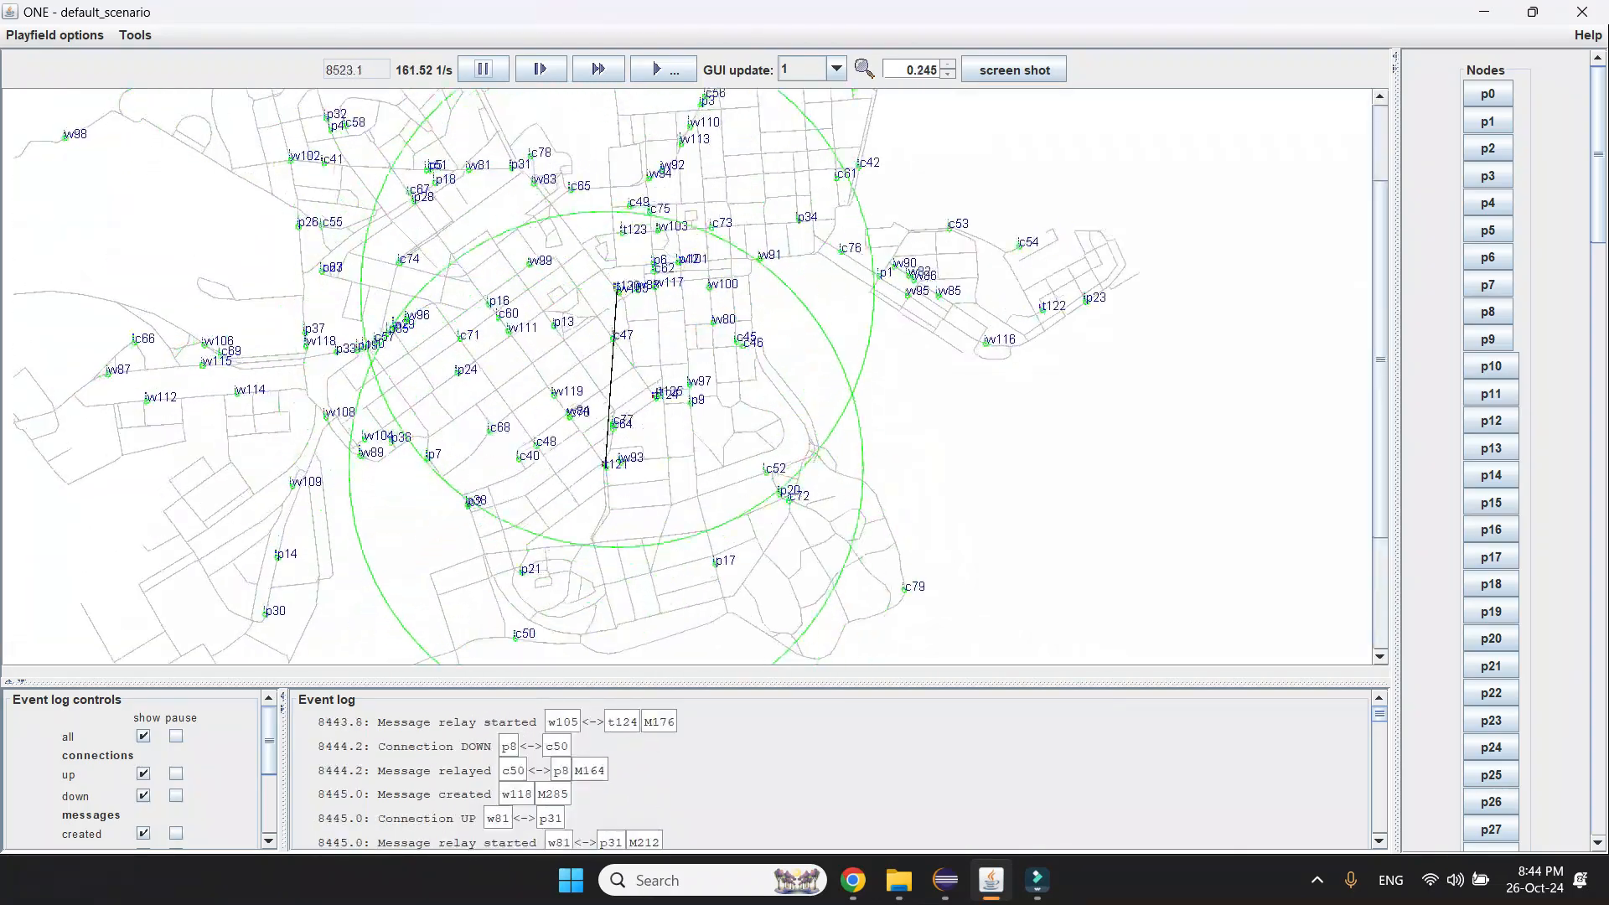
scroll(687, 377, "down", 6)
scroll(687, 377, "up", 2)
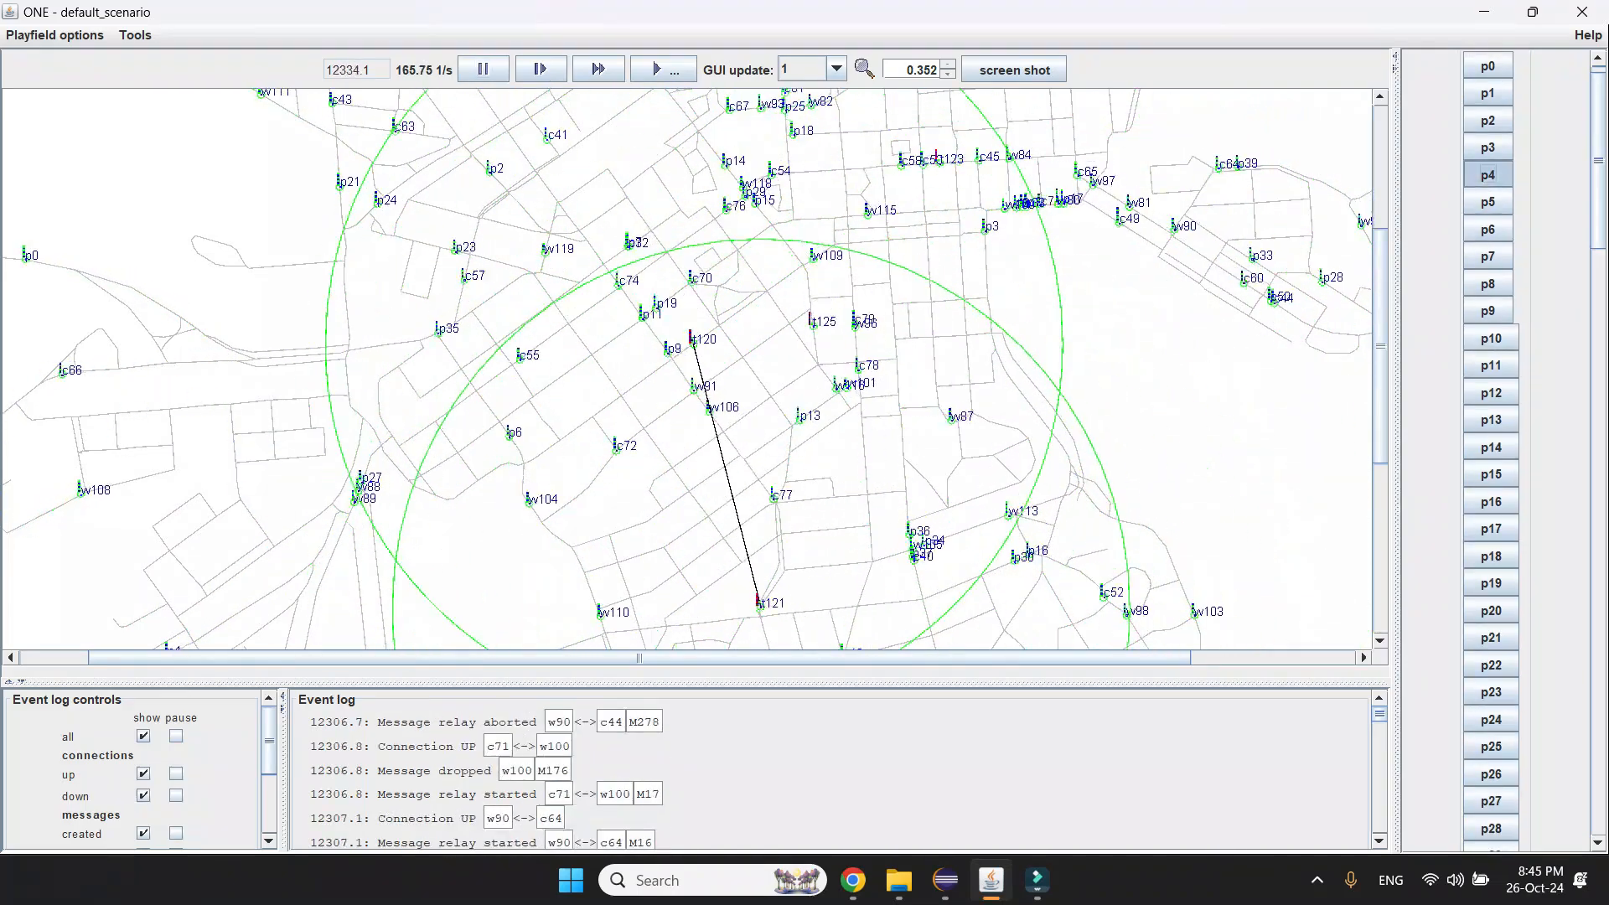
- Locate nodes p4, p14, c62 and w93 on the map and view their planned routes
left_click(1488, 175)
left_click(1491, 447)
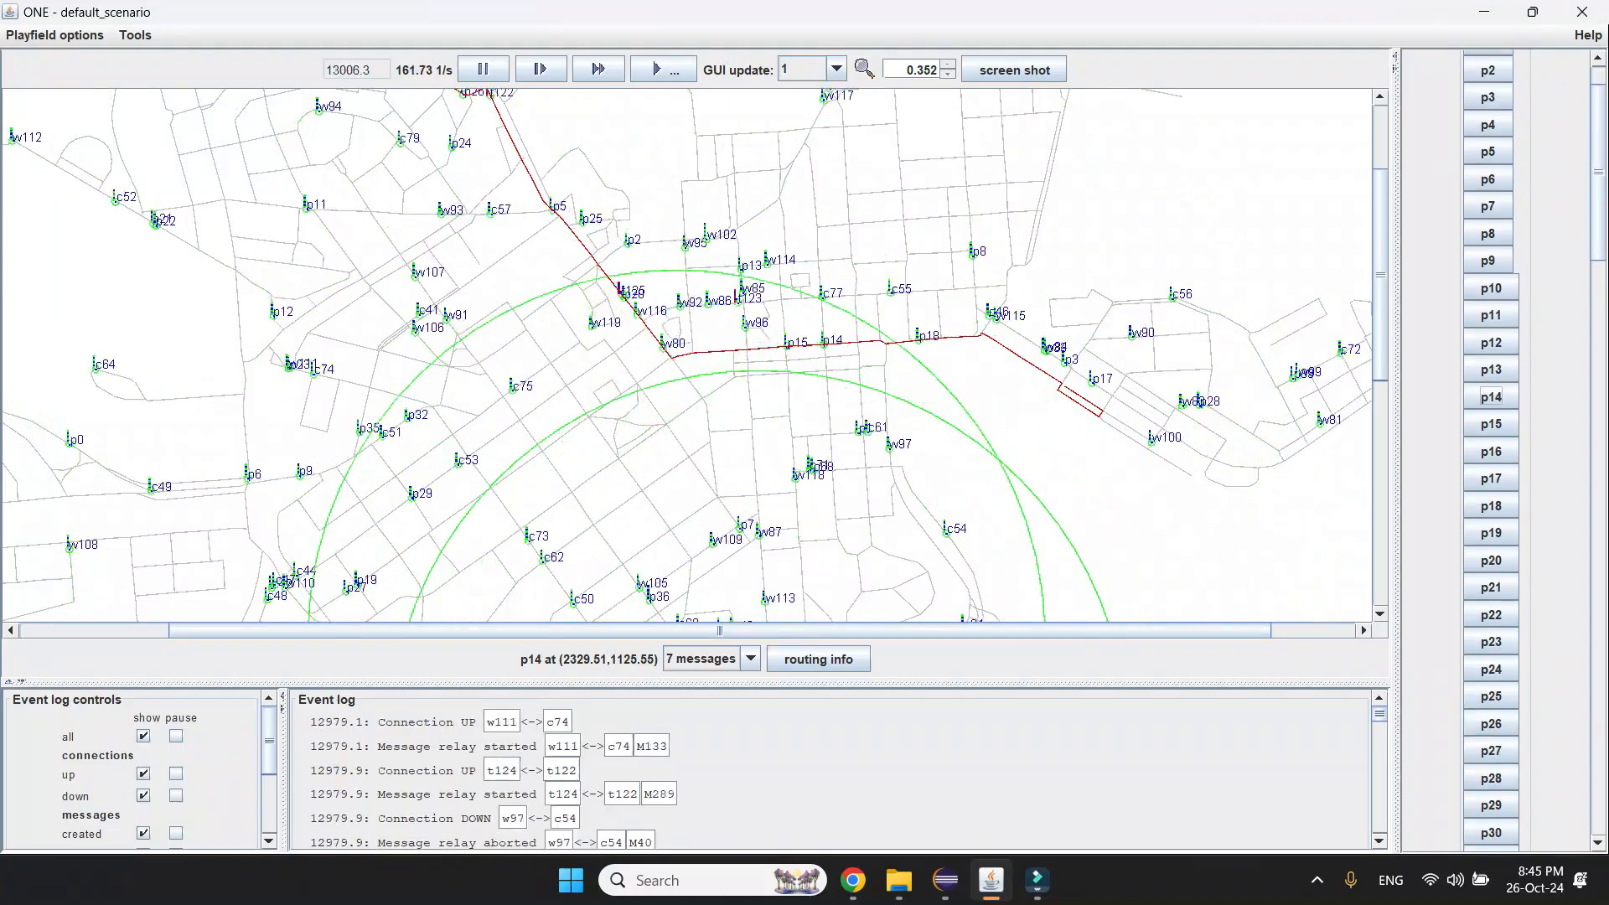
left_click_drag(1598, 172, 1598, 467)
left_click(1491, 375)
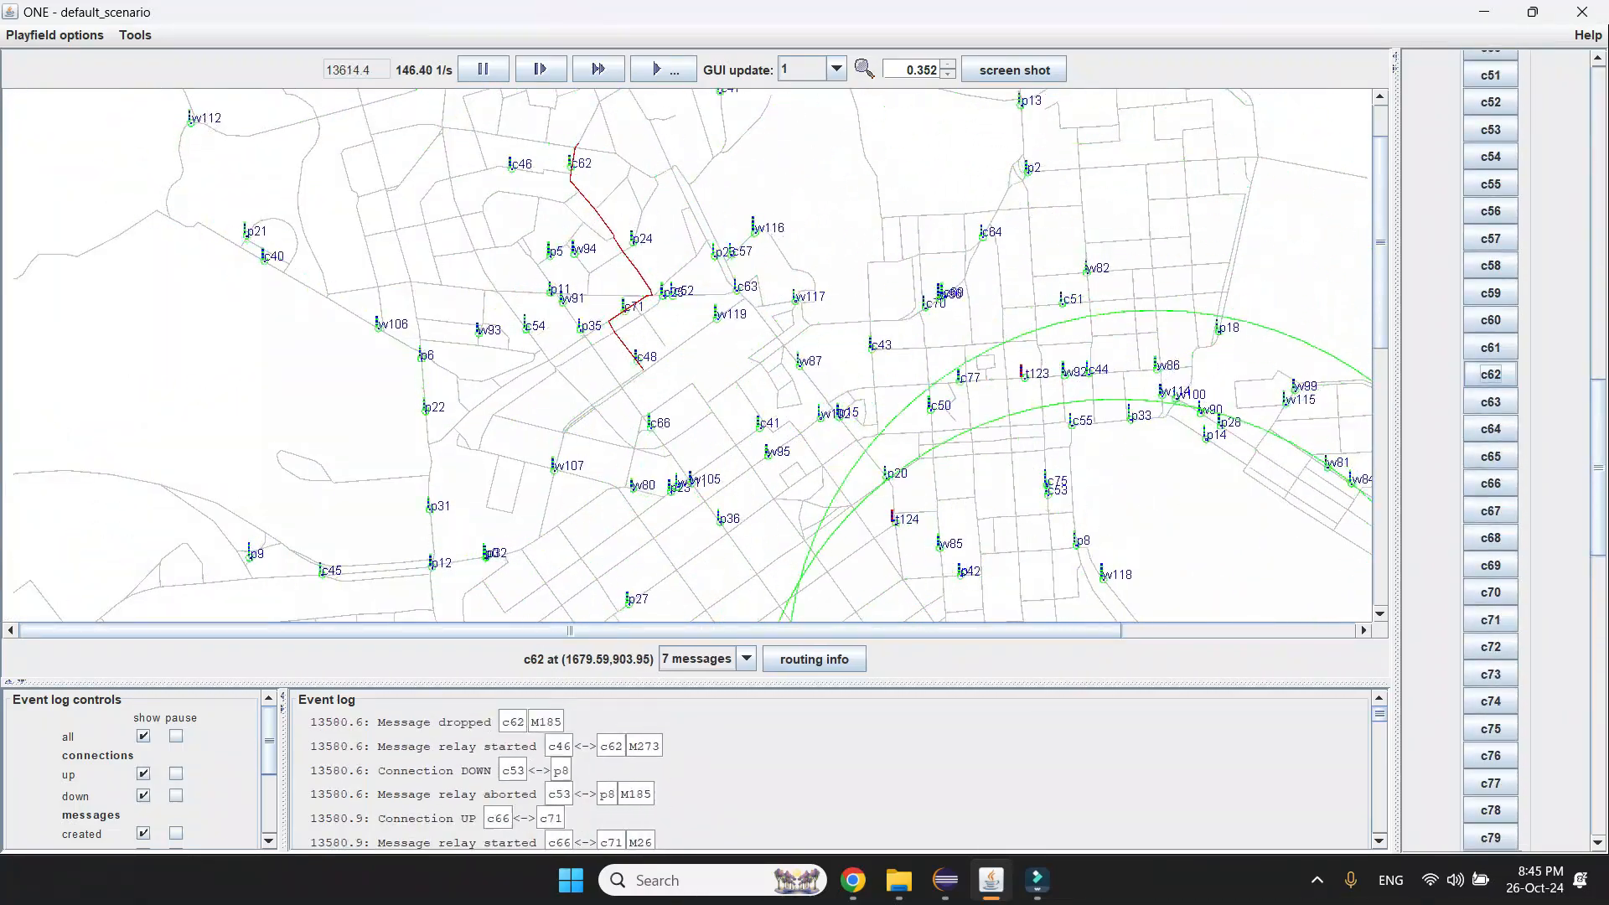
left_click_drag(1599, 467, 1598, 747)
left_click(1491, 579)
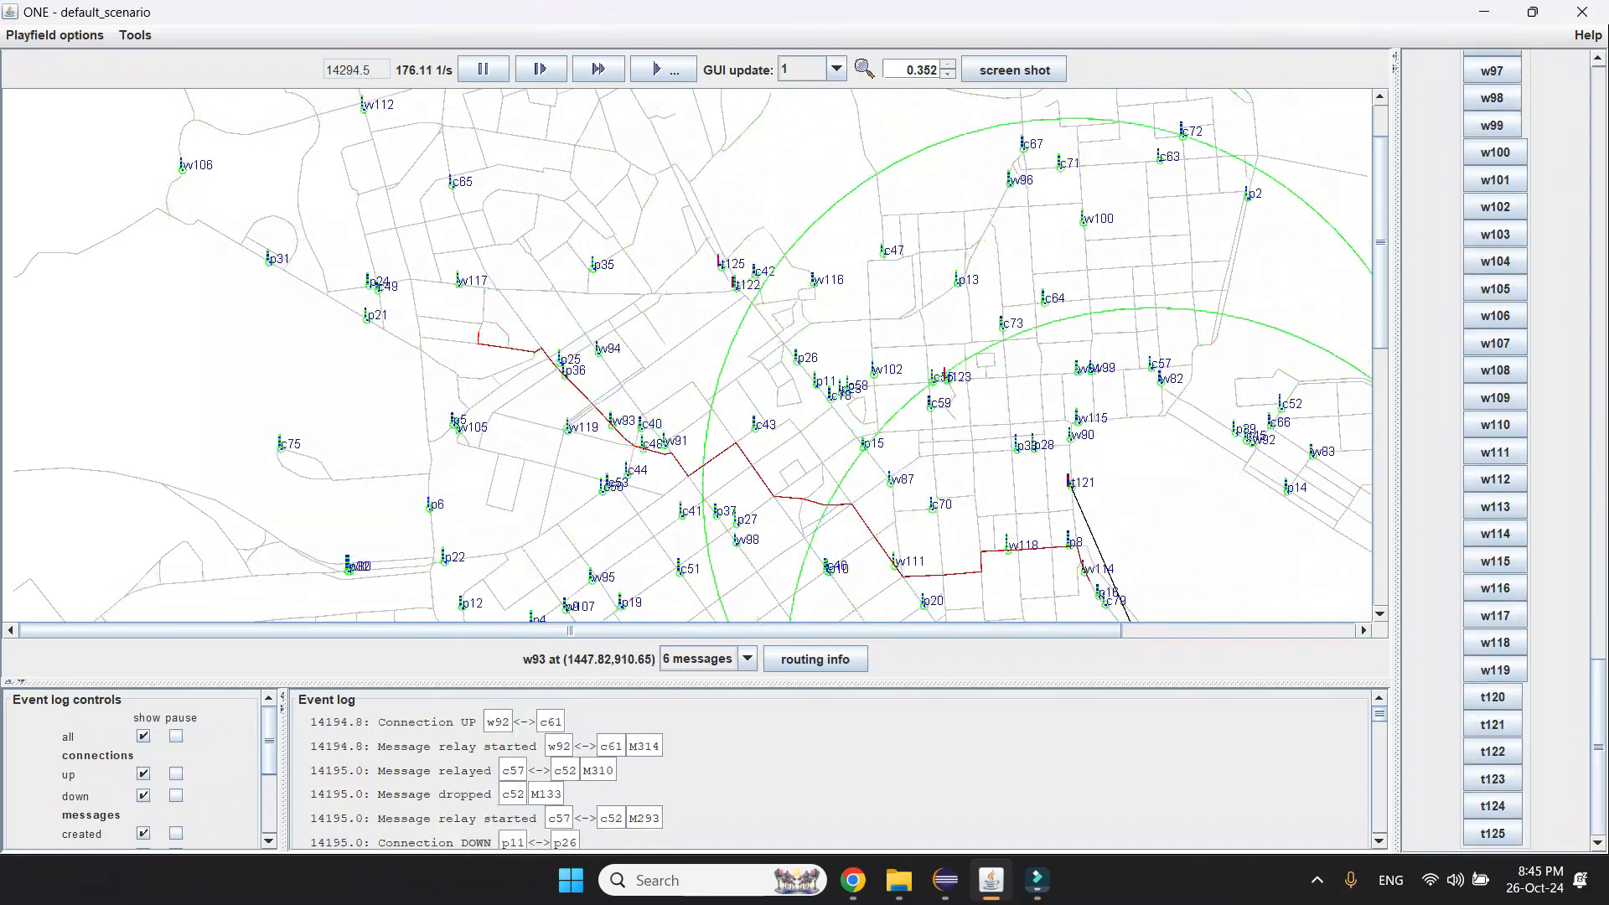
- Locate nodes t122 and t123 on the map and pause the simulation
left_click(1493, 753)
left_click(1492, 780)
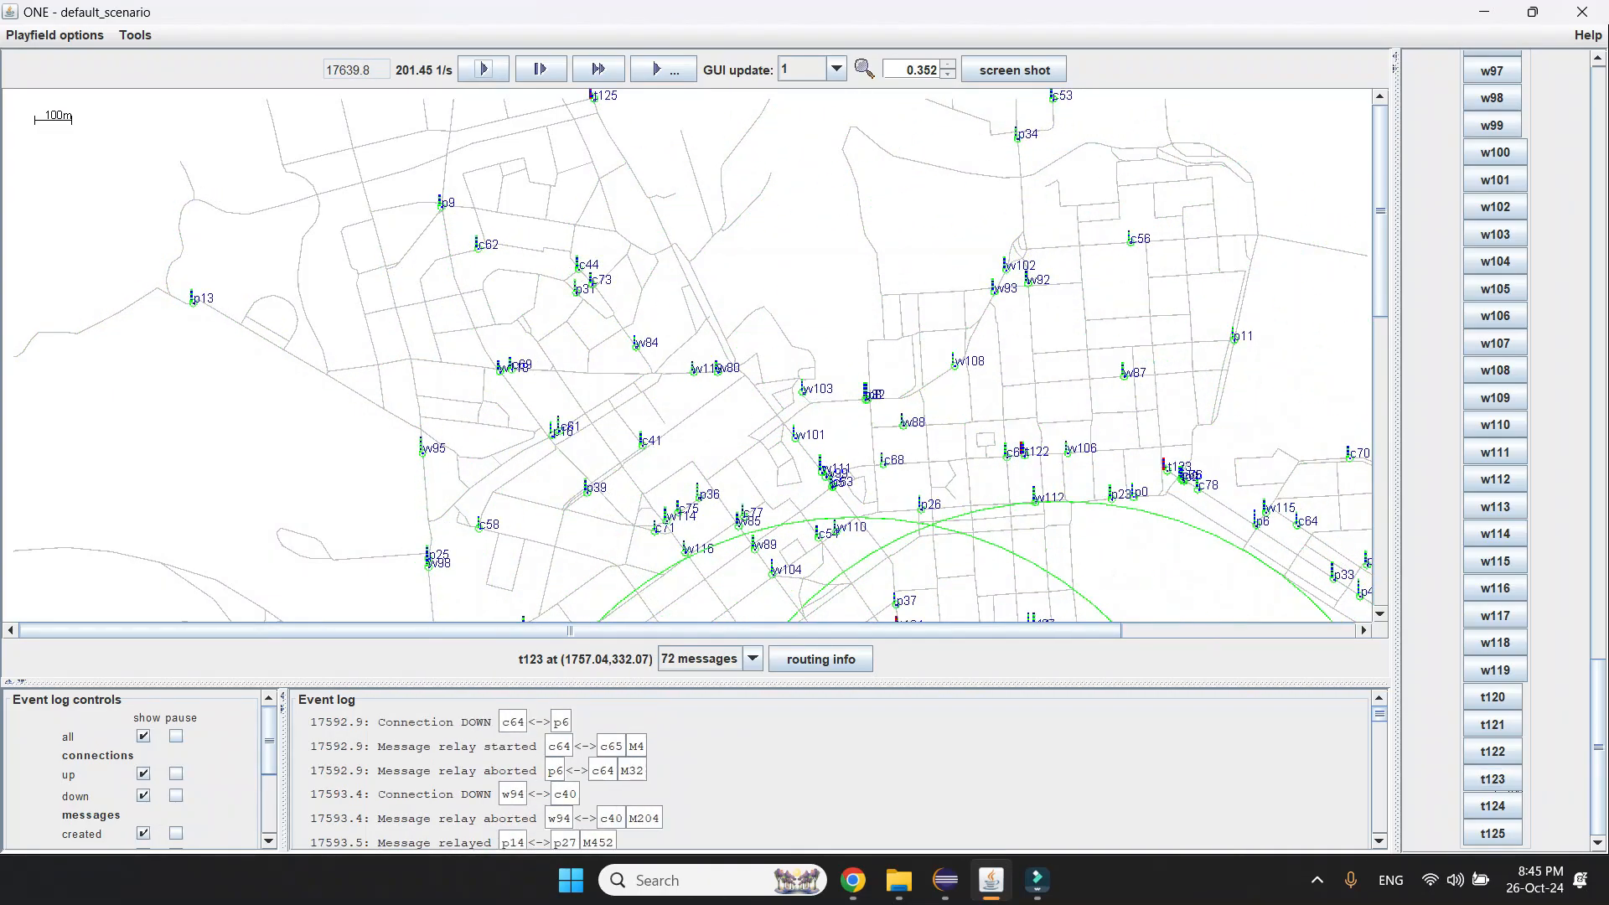
left_click(484, 69)
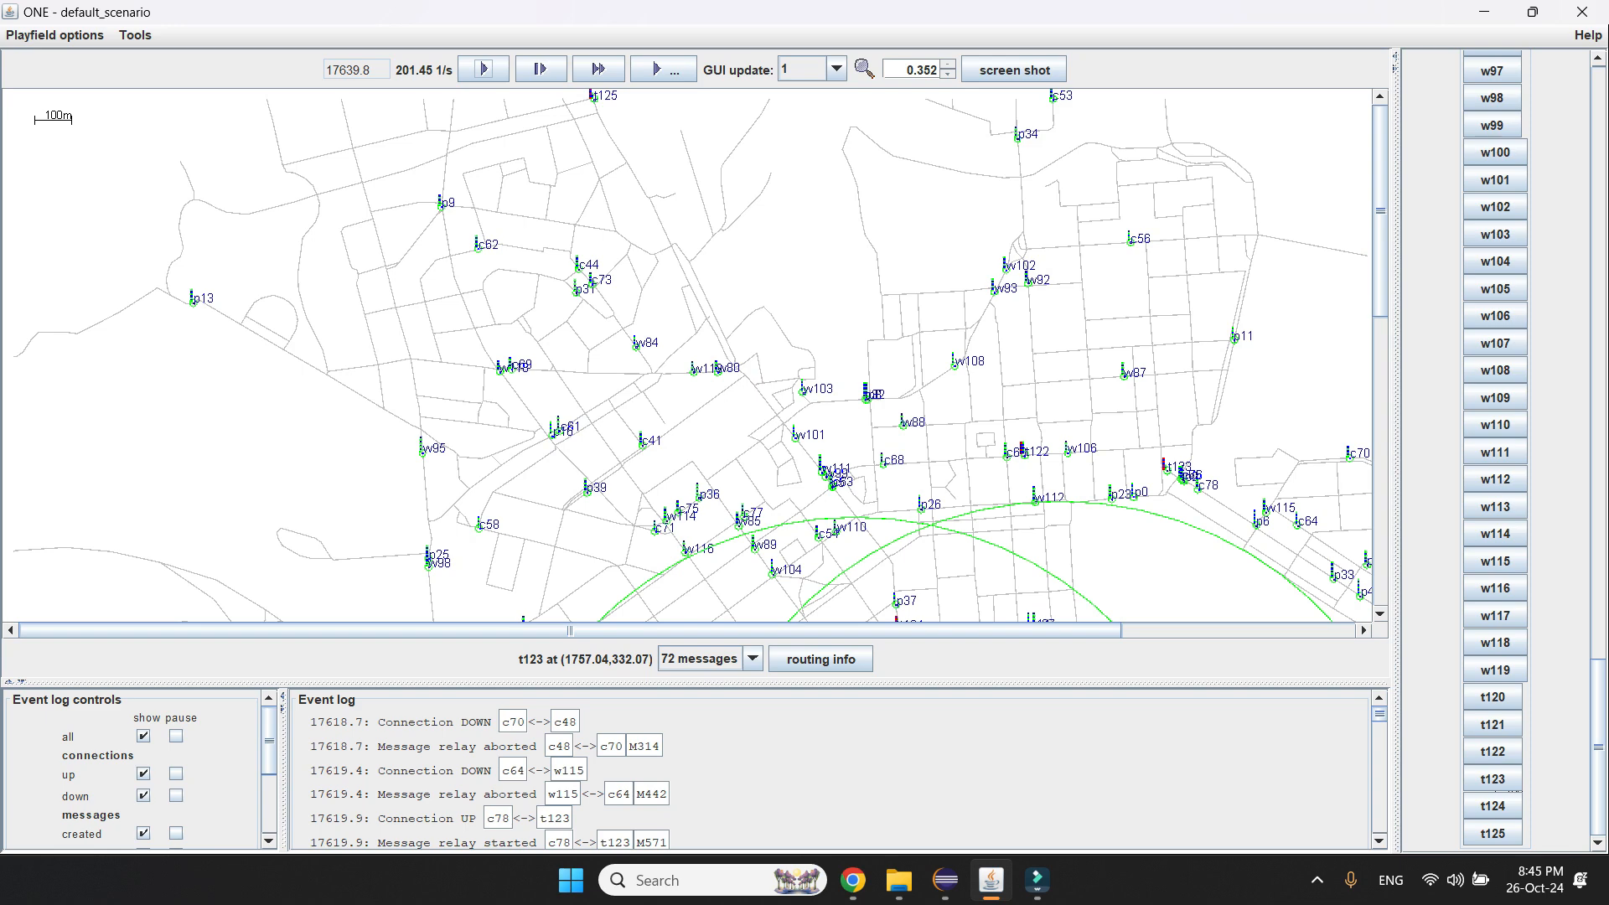
- Switch to the_one_simutools.pdf in Chrome and read the abstract, keywords and introduction on the first page
left_click_drag(0, 352, 843, 190)
double_click(842, 190)
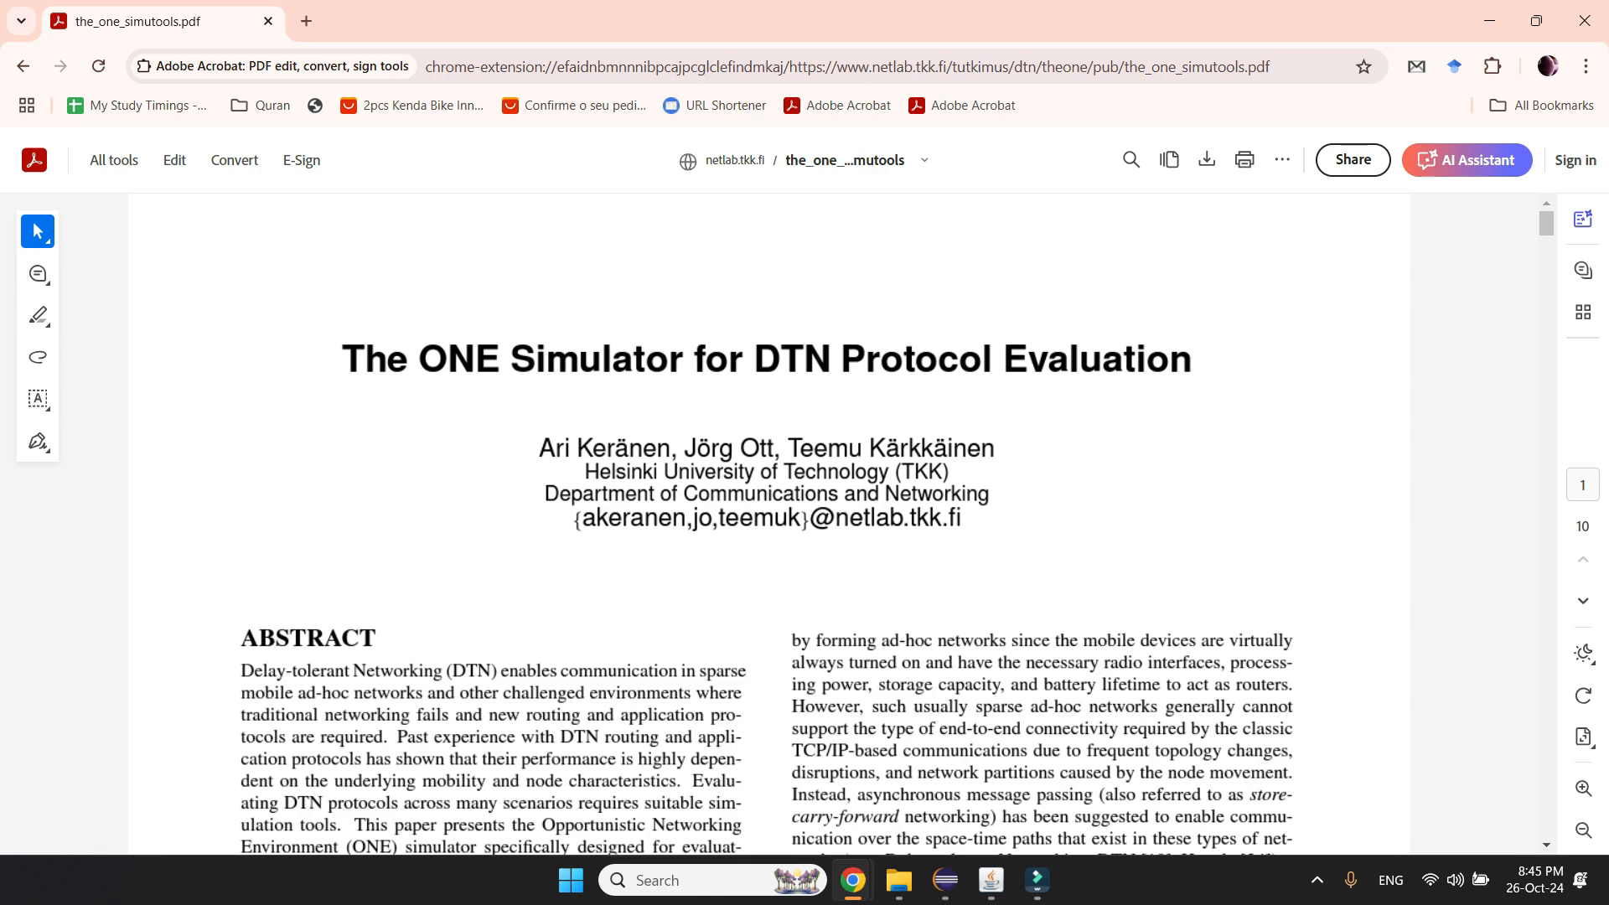
scroll(770, 524, "down", 3)
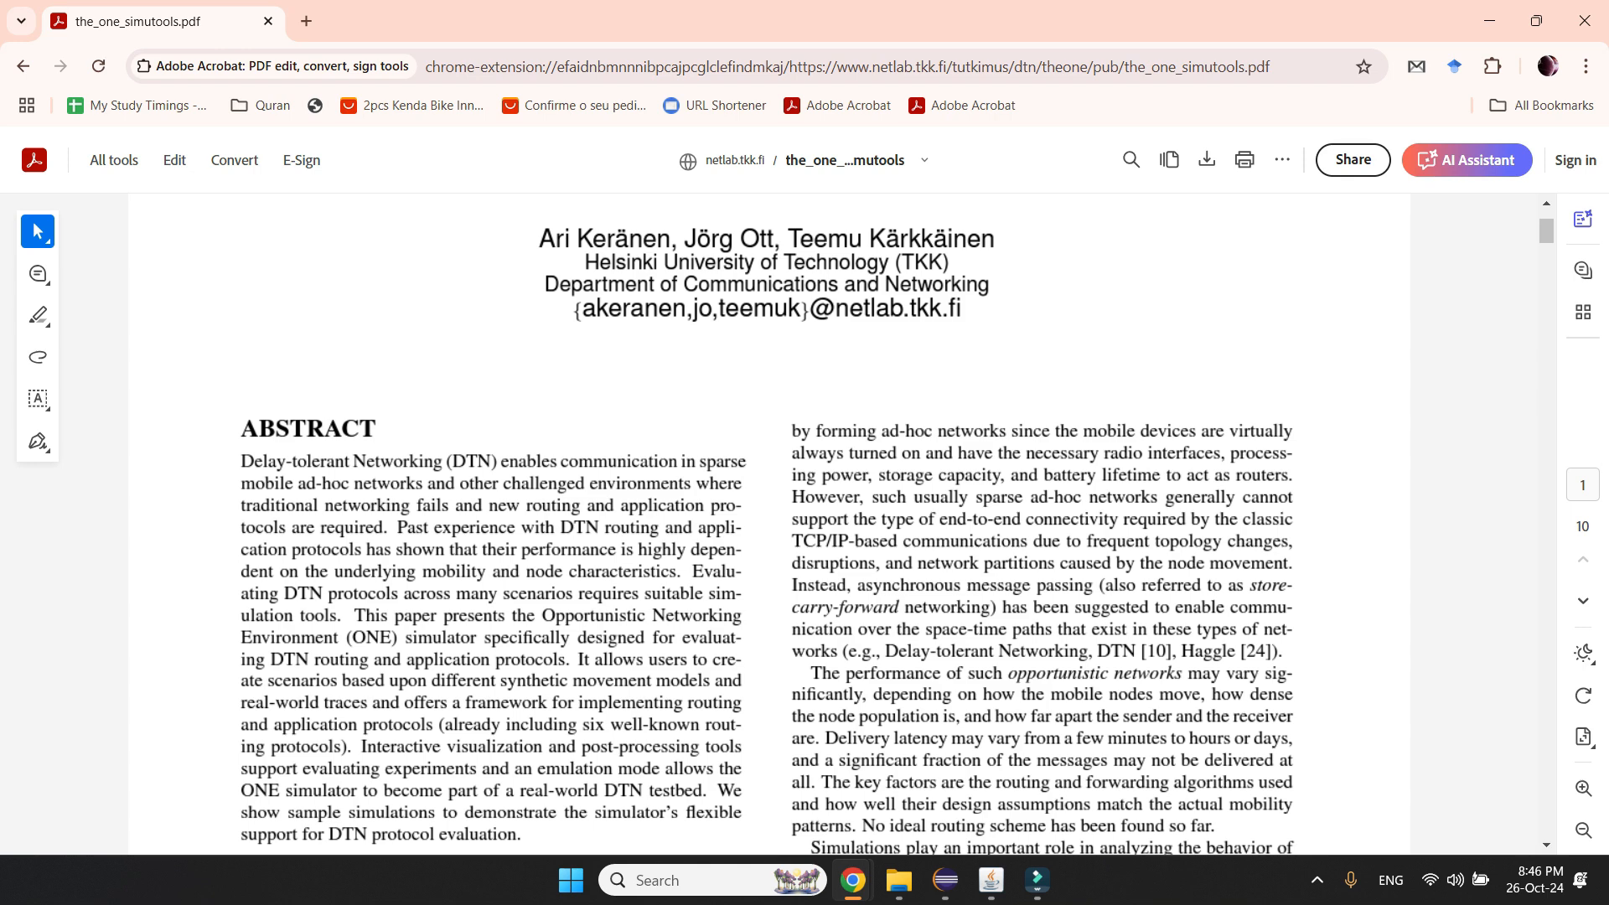
scroll(769, 524, "down", 4)
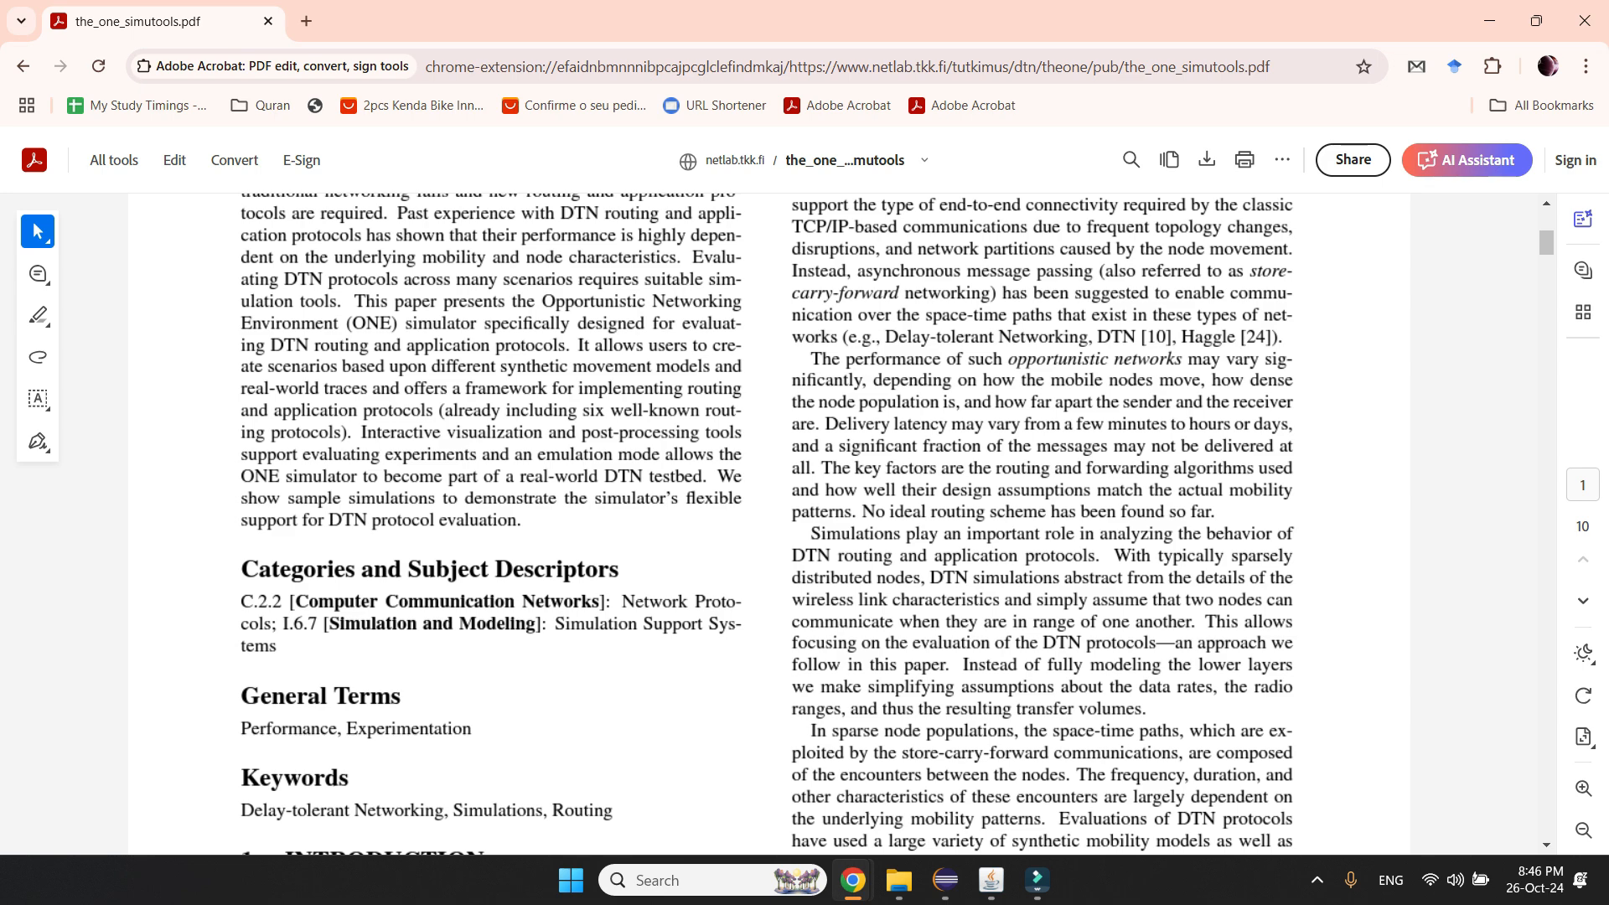
scroll(769, 523, "down", 4)
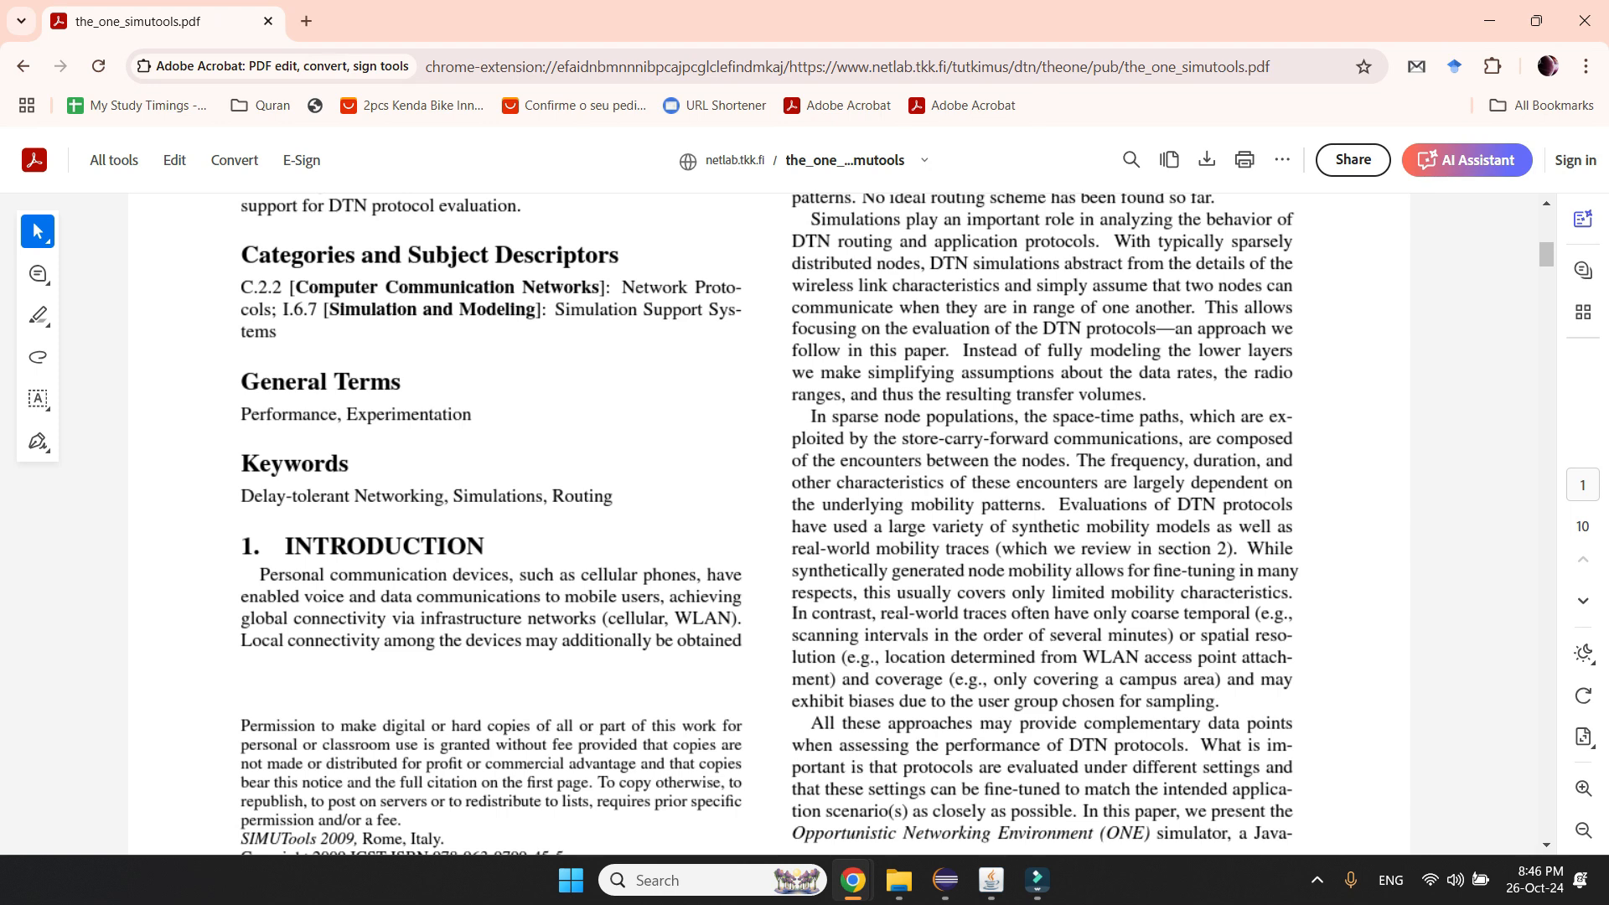
scroll(769, 523, "down", 3)
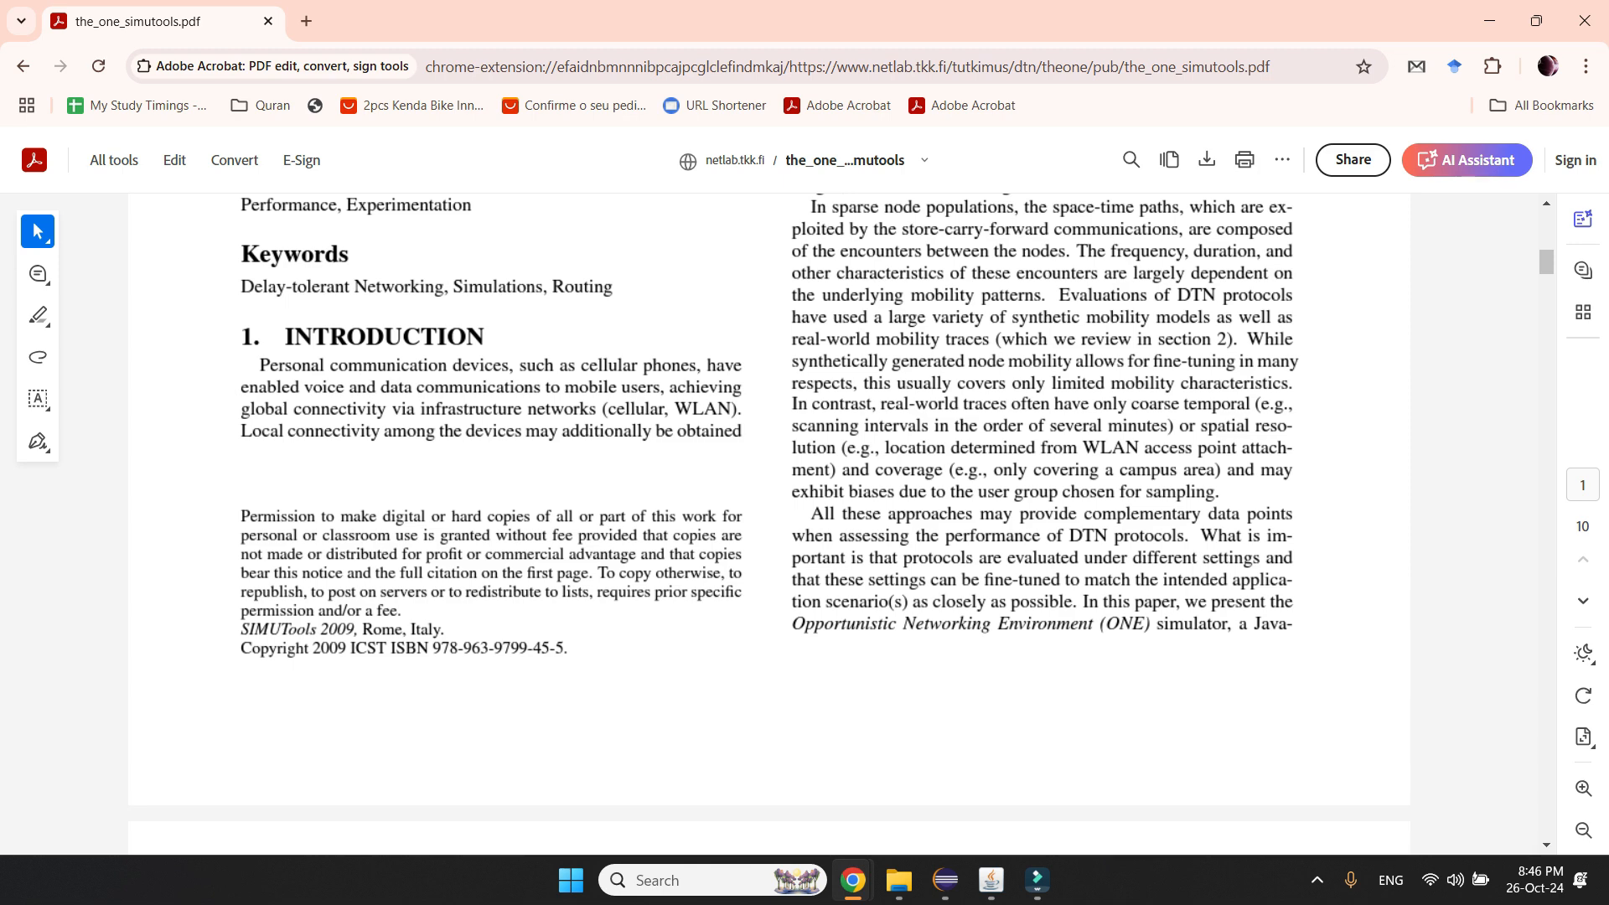
- Enlarge the paper and read the end of the introduction through the simulator's contributions on page 2
left_click(1583, 788)
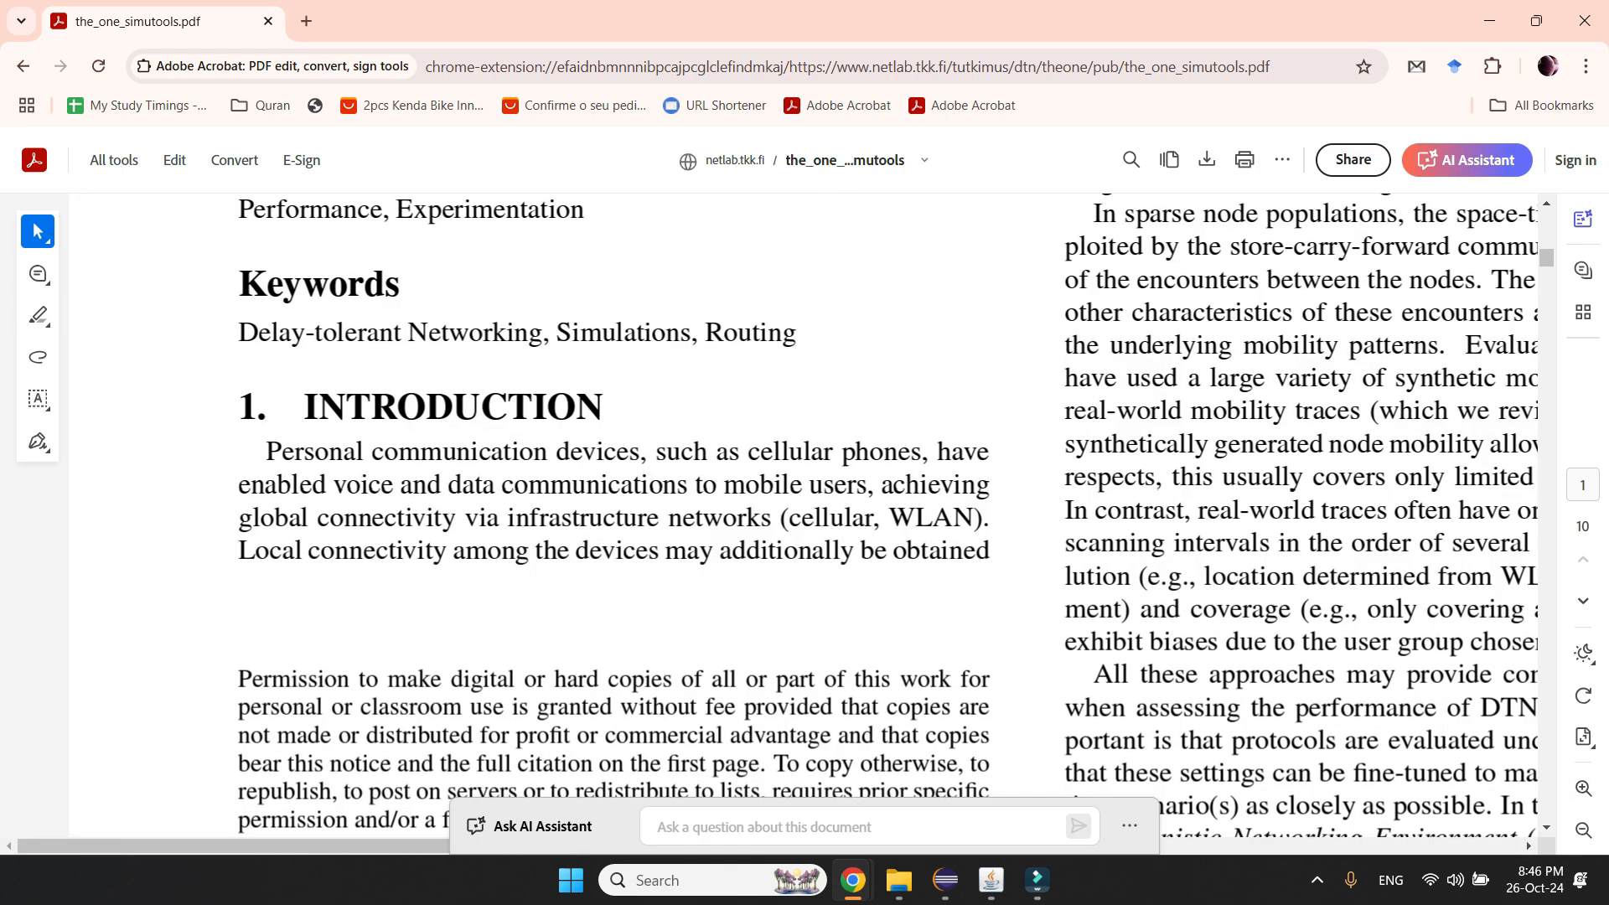
scroll(804, 503, "down", 5)
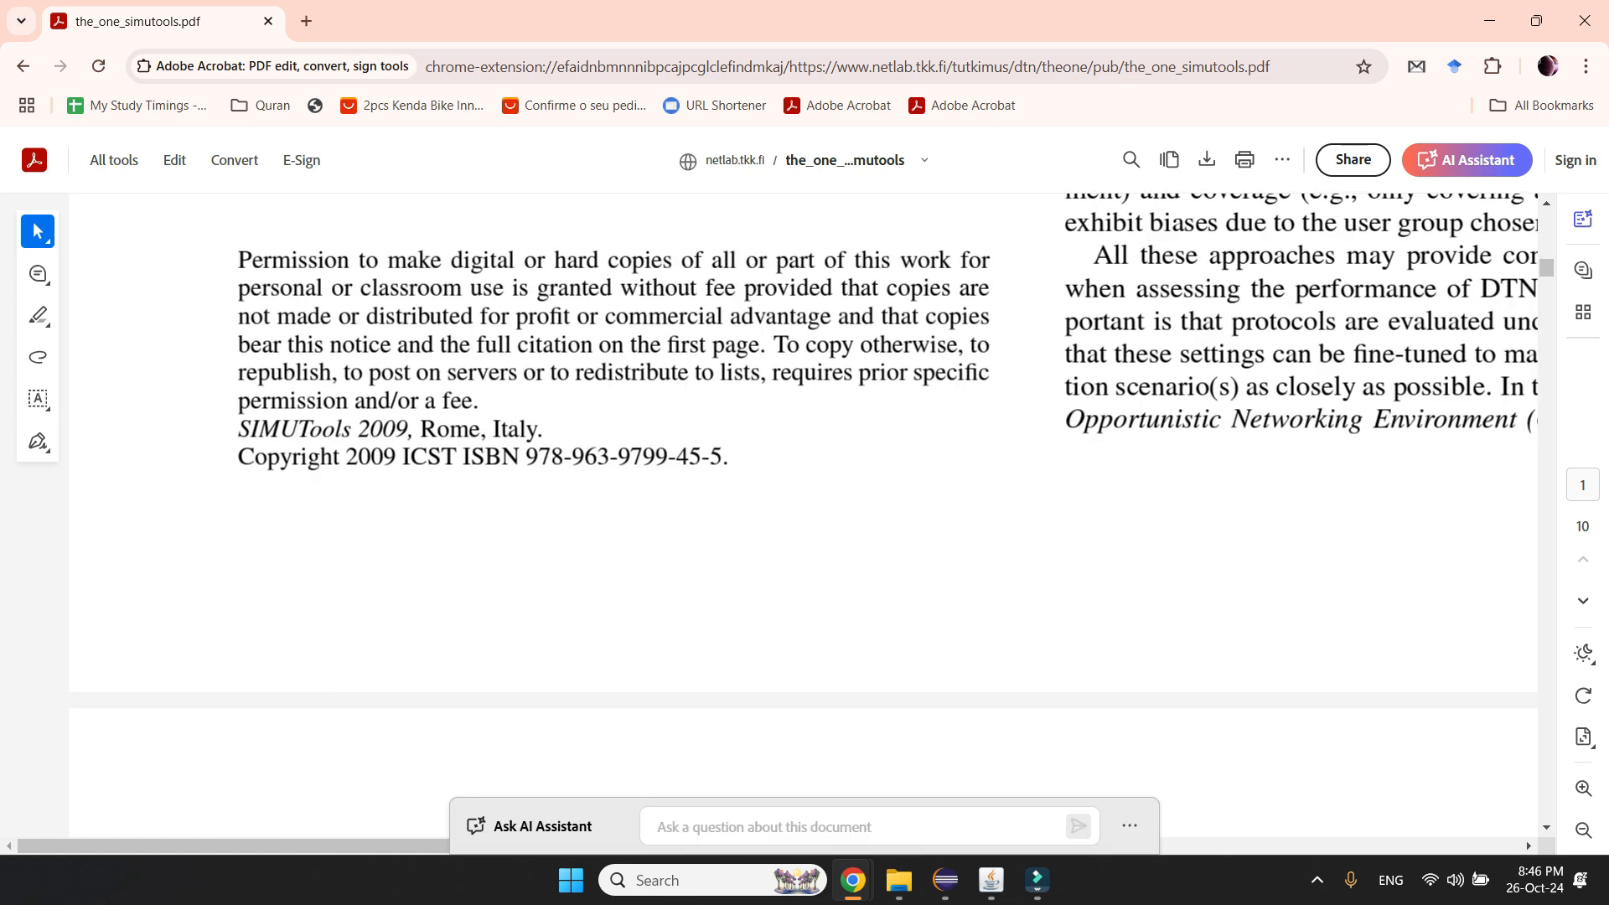
scroll(754, 503, "right", 5)
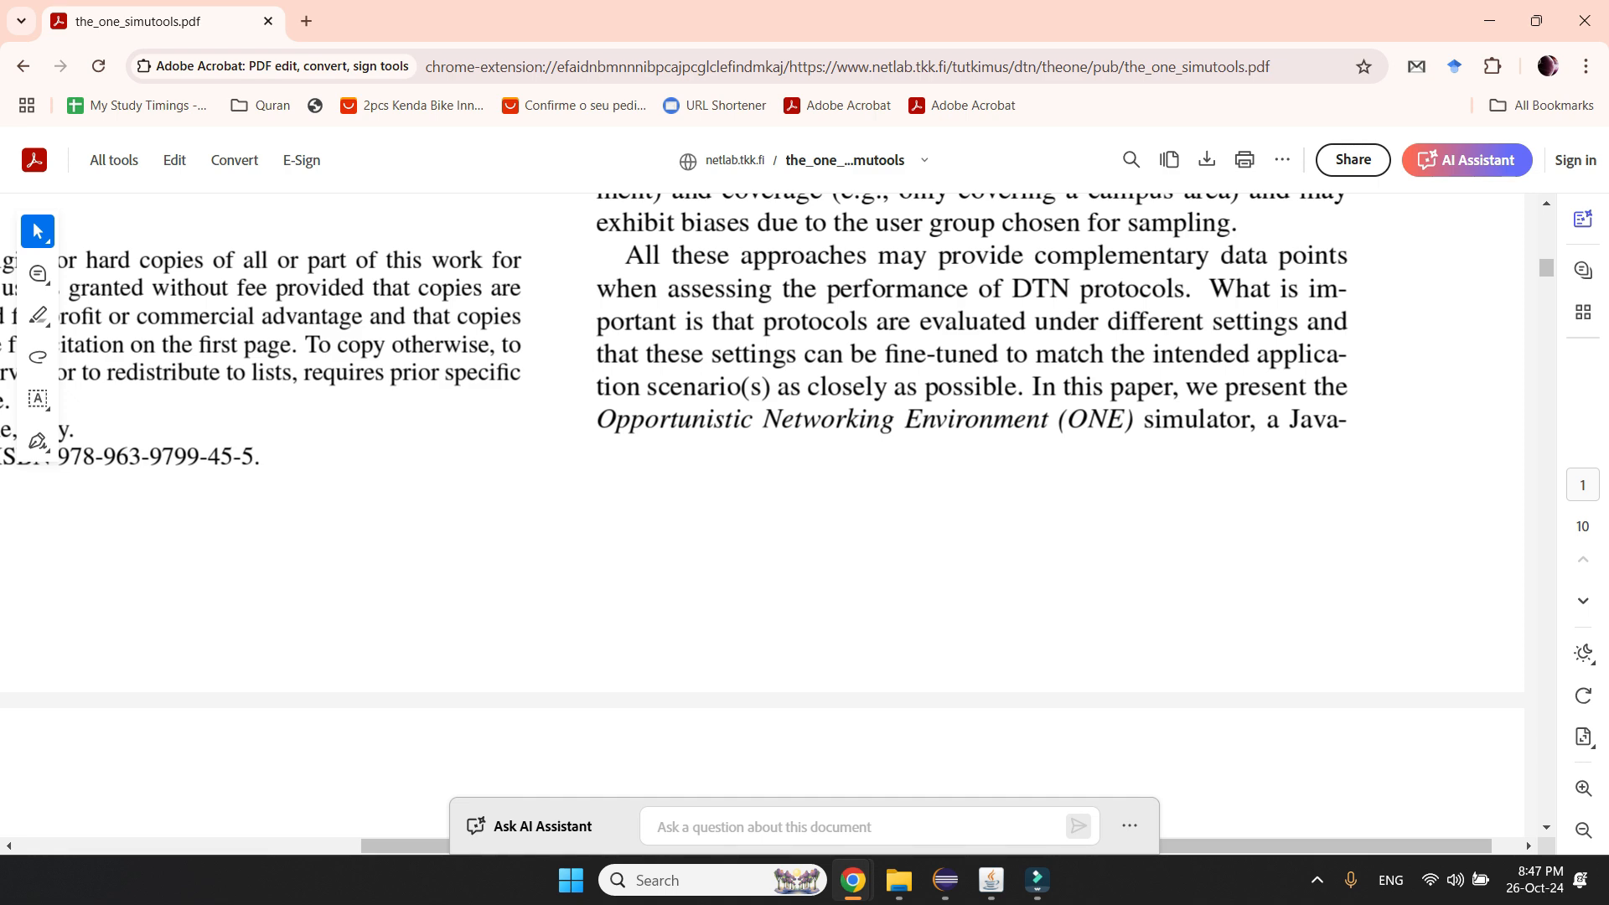
scroll(762, 503, "up", 1)
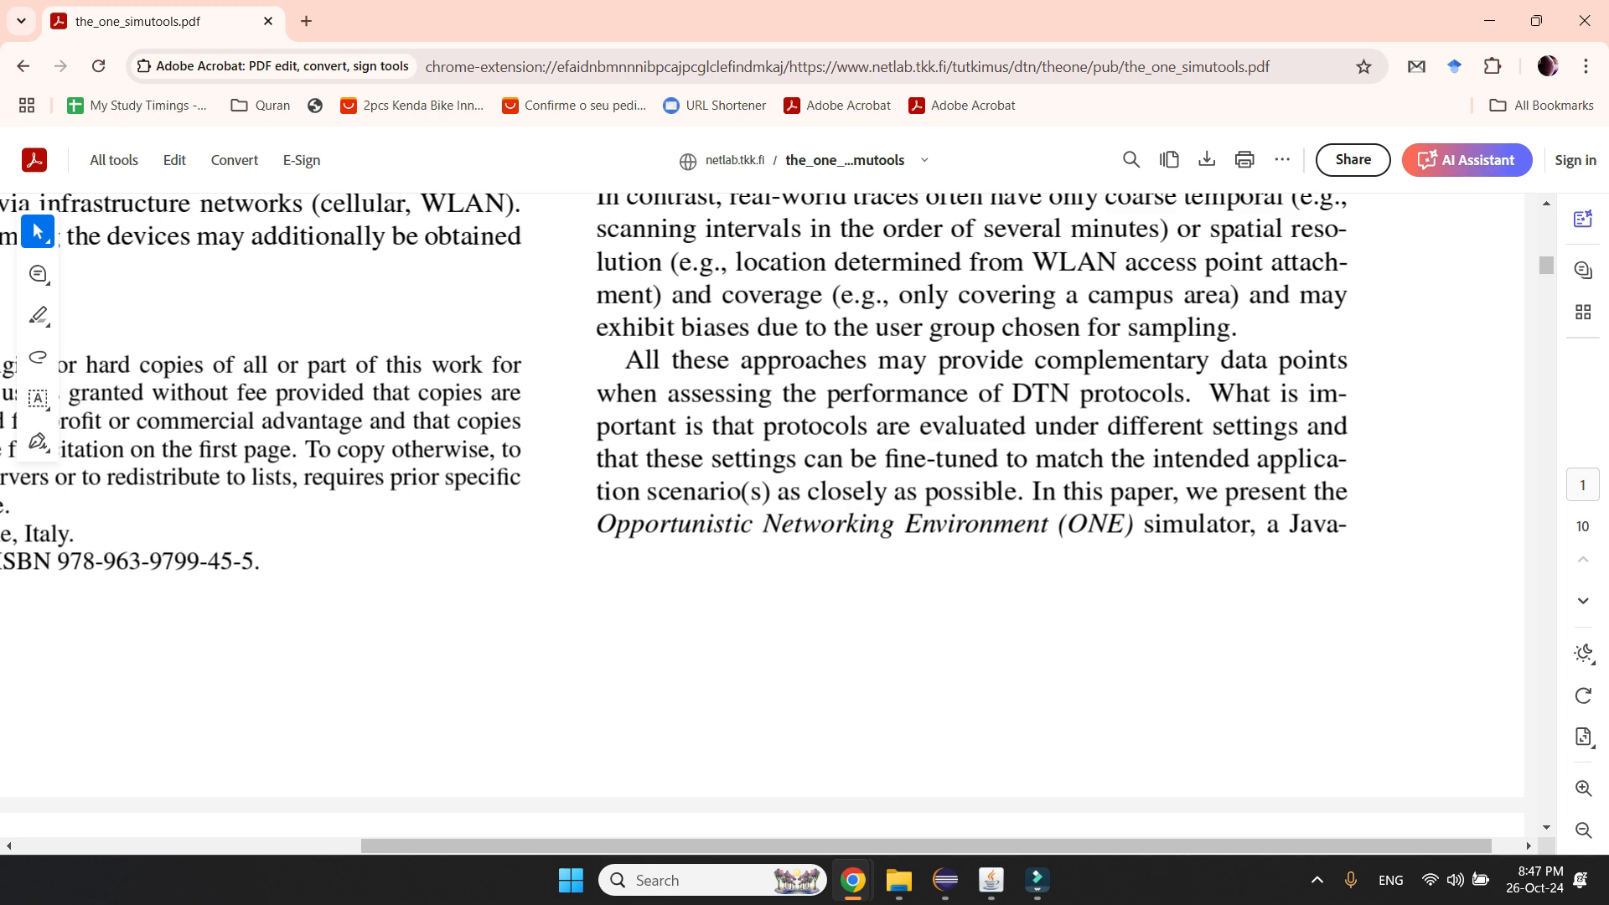
scroll(761, 503, "down", 5)
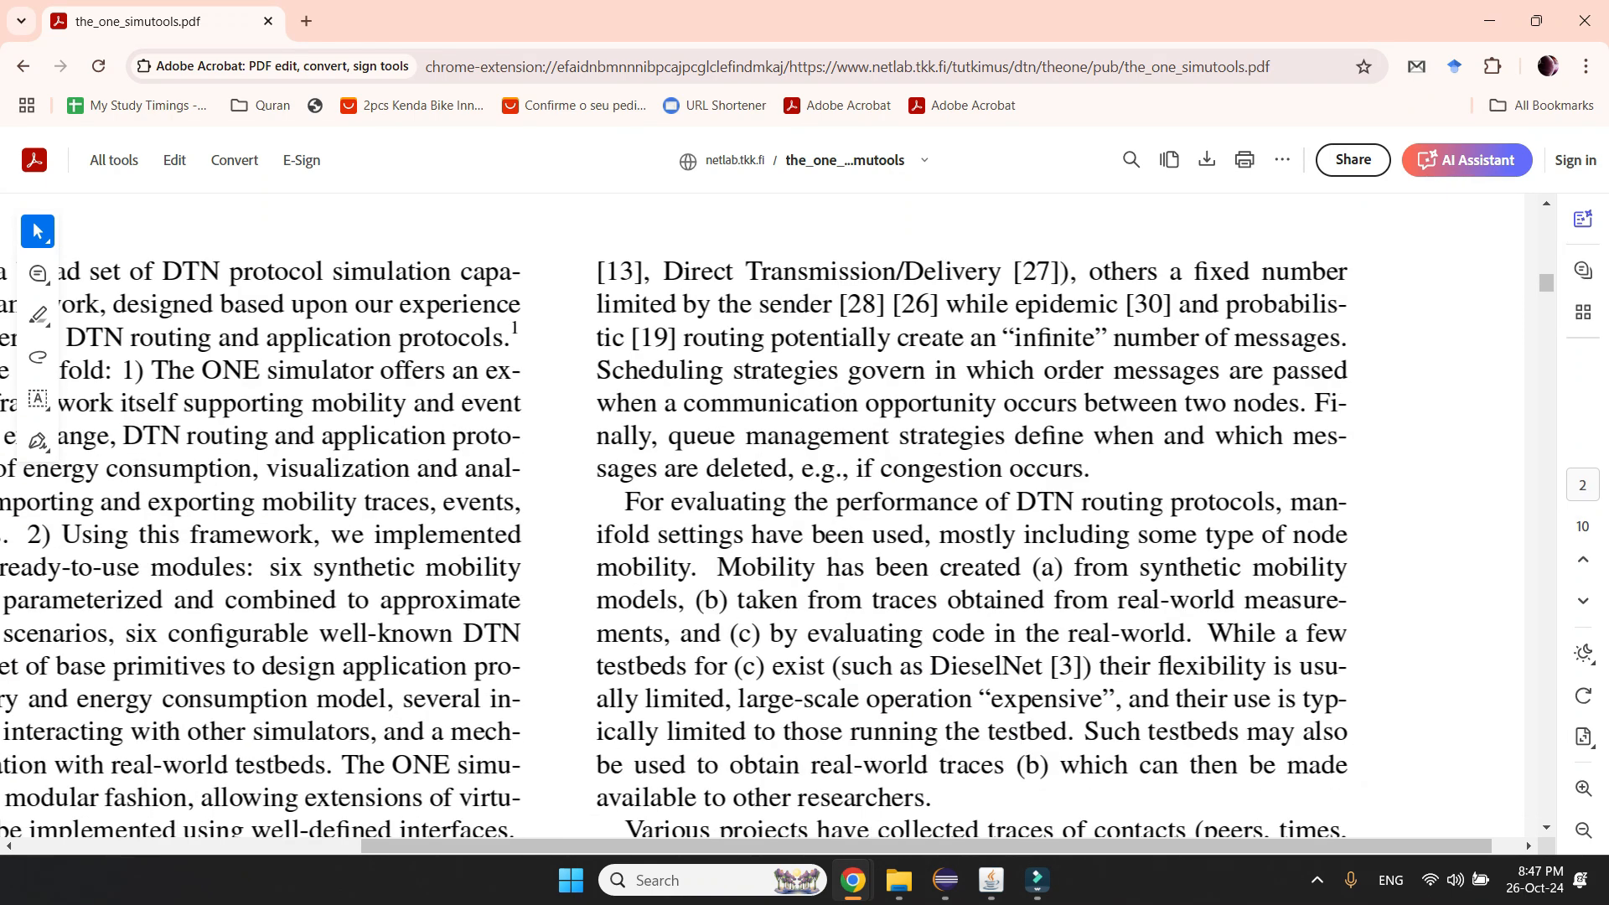
scroll(762, 503, "left", 5)
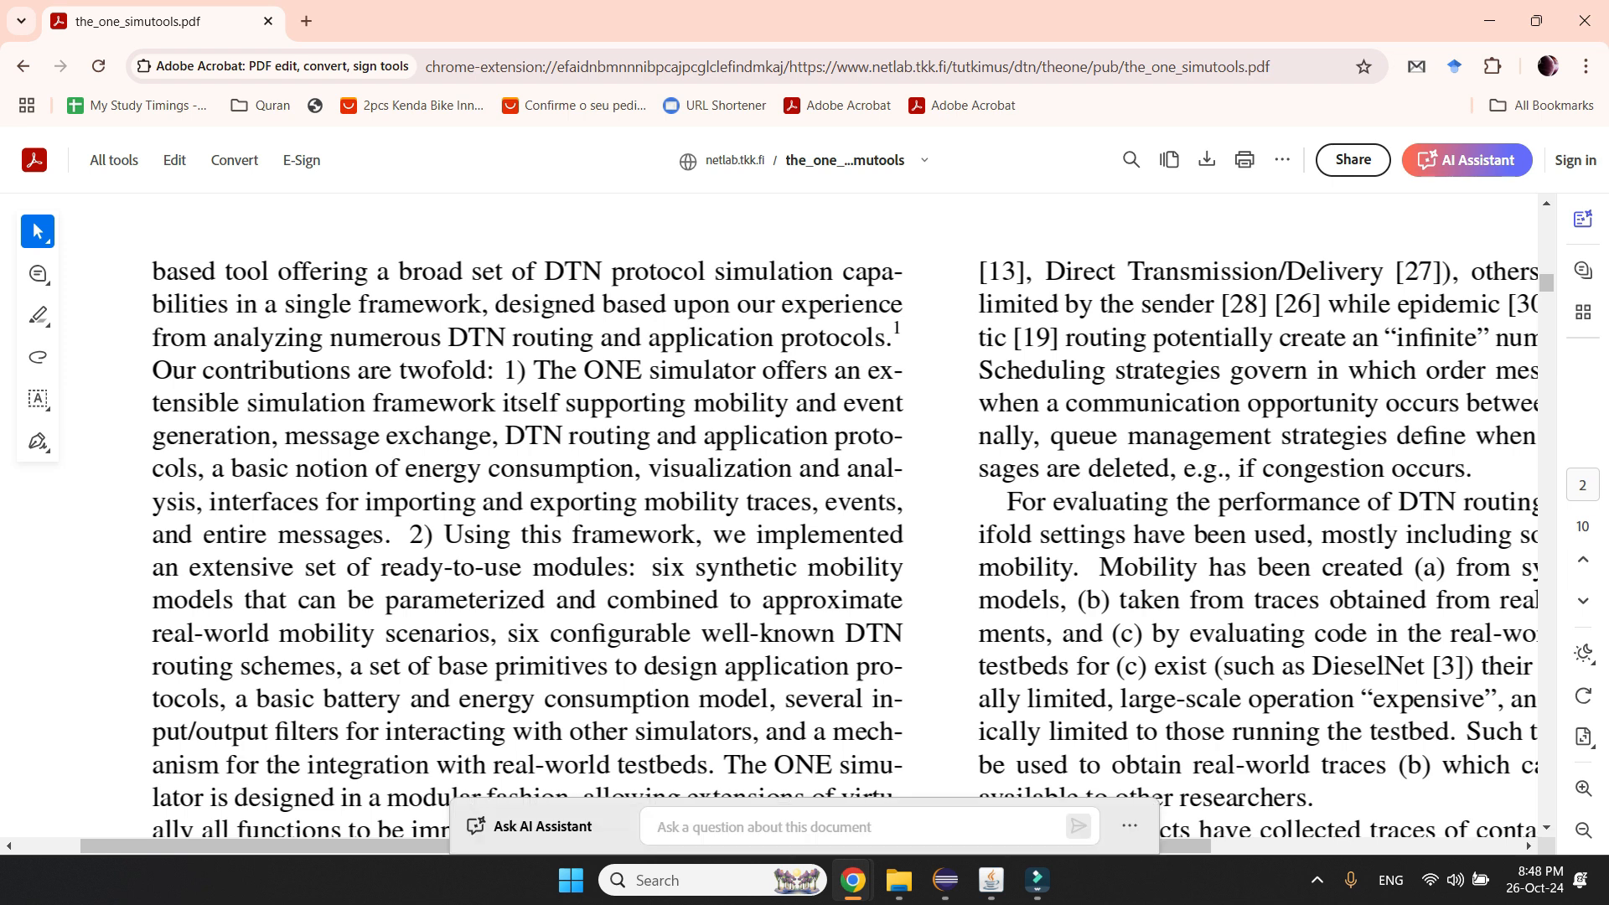
- Switch back to the ONE simulator and inspect the road map of the paused scenario
left_click(991, 880)
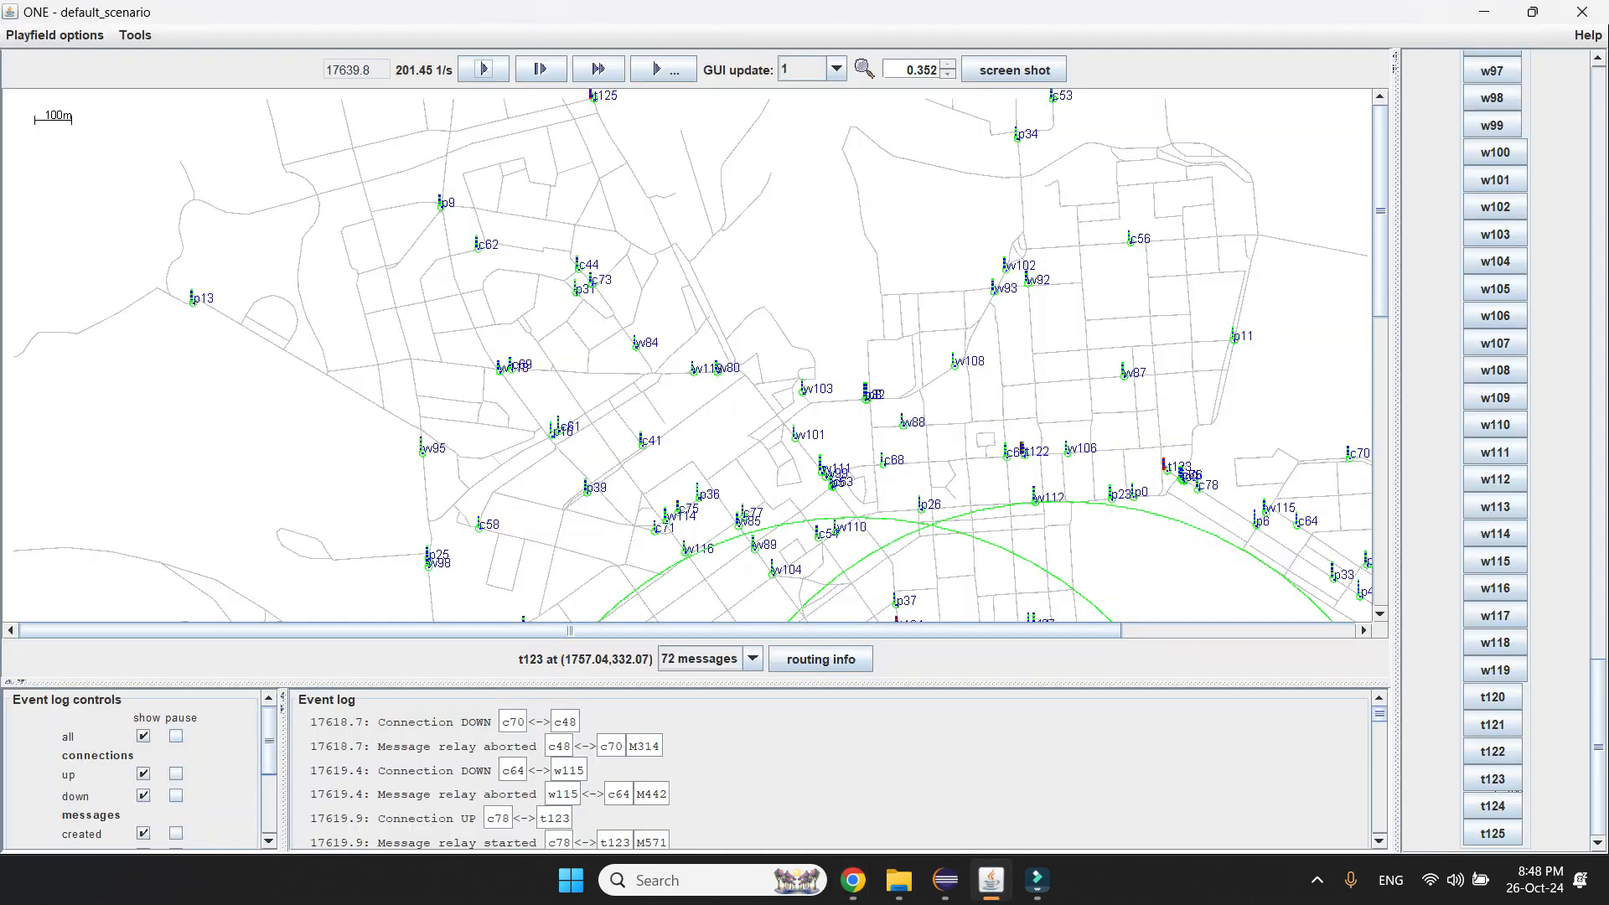
scroll(688, 336, "down", 2)
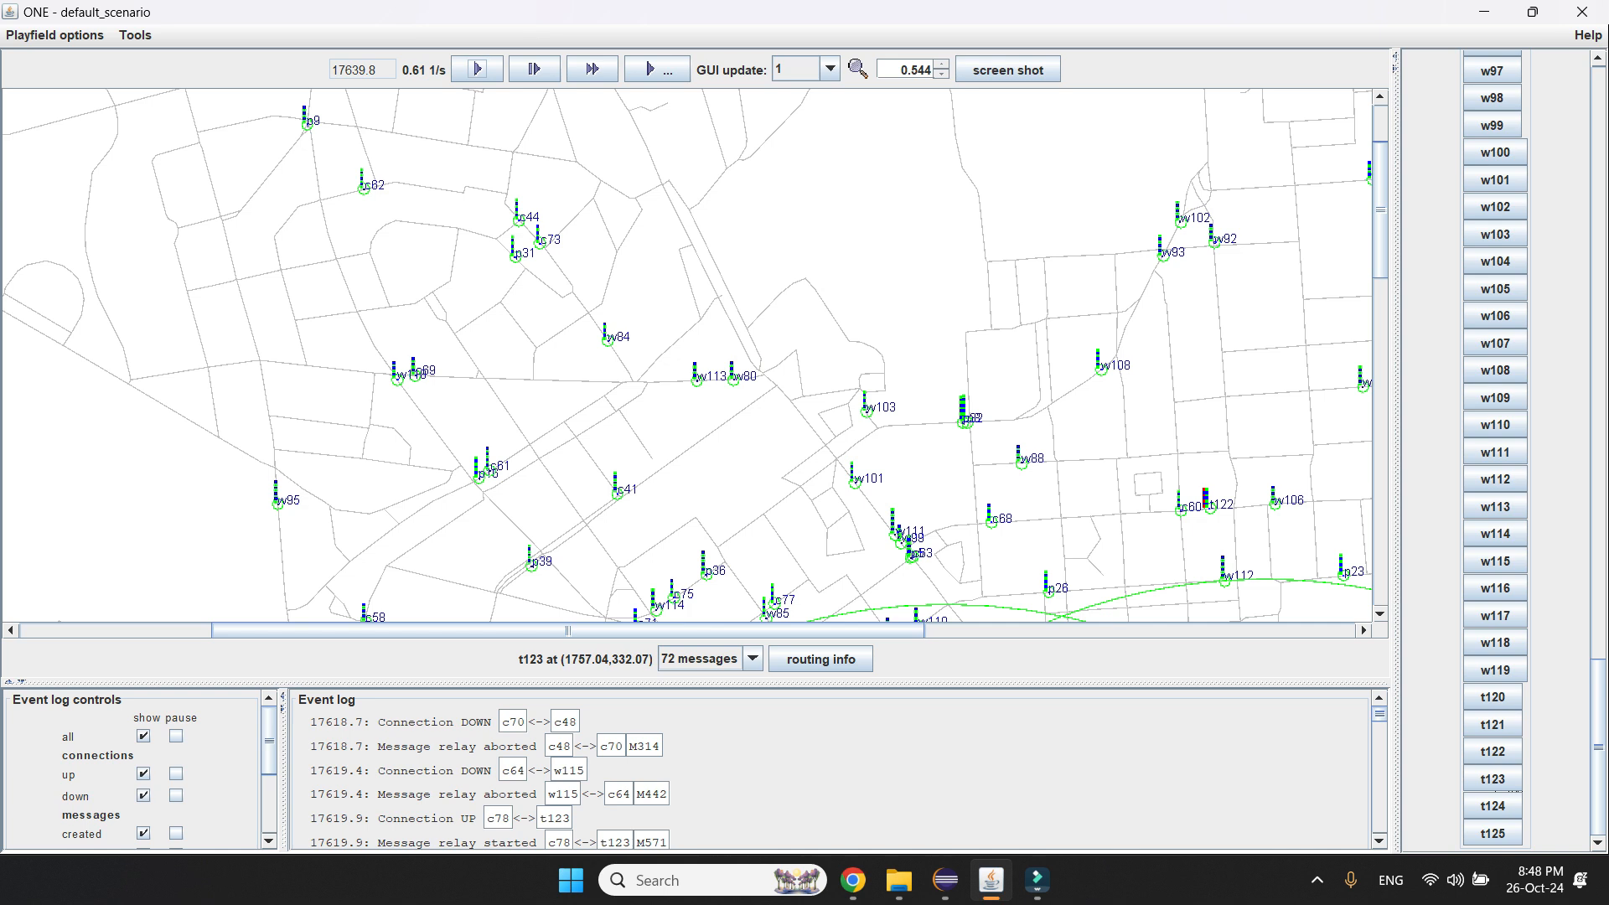
- Switch to Chrome and open openstreetmap.org
key("alt+Tab")
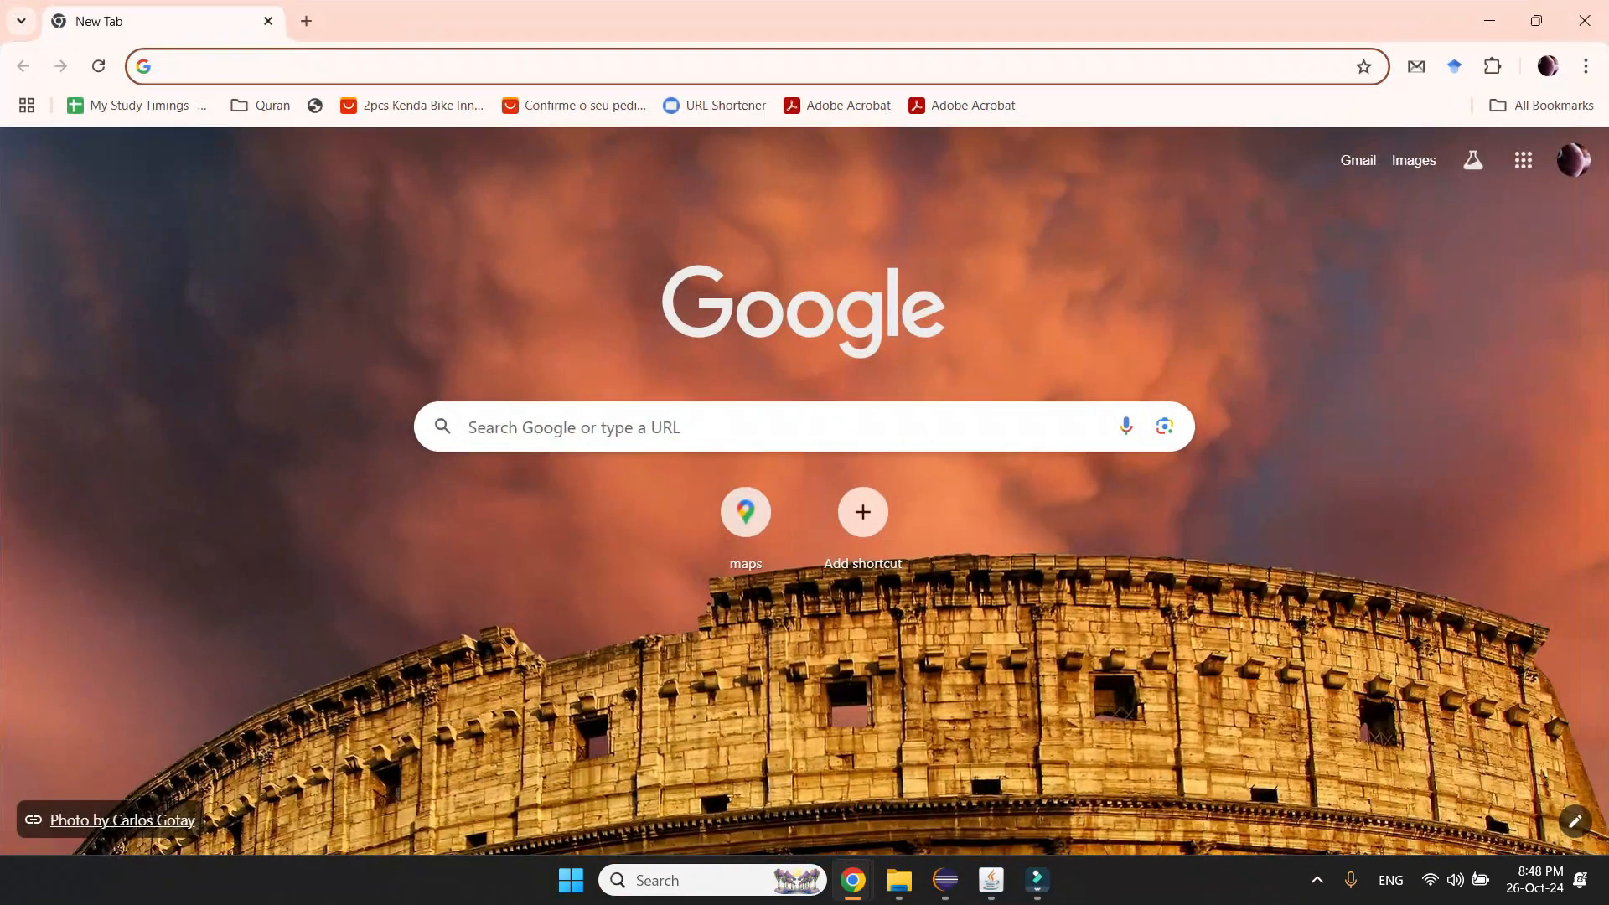
type("pe")
key("BackSpace")
key("BackSpace")
key("BackSpace")
type("openstreetmap.org")
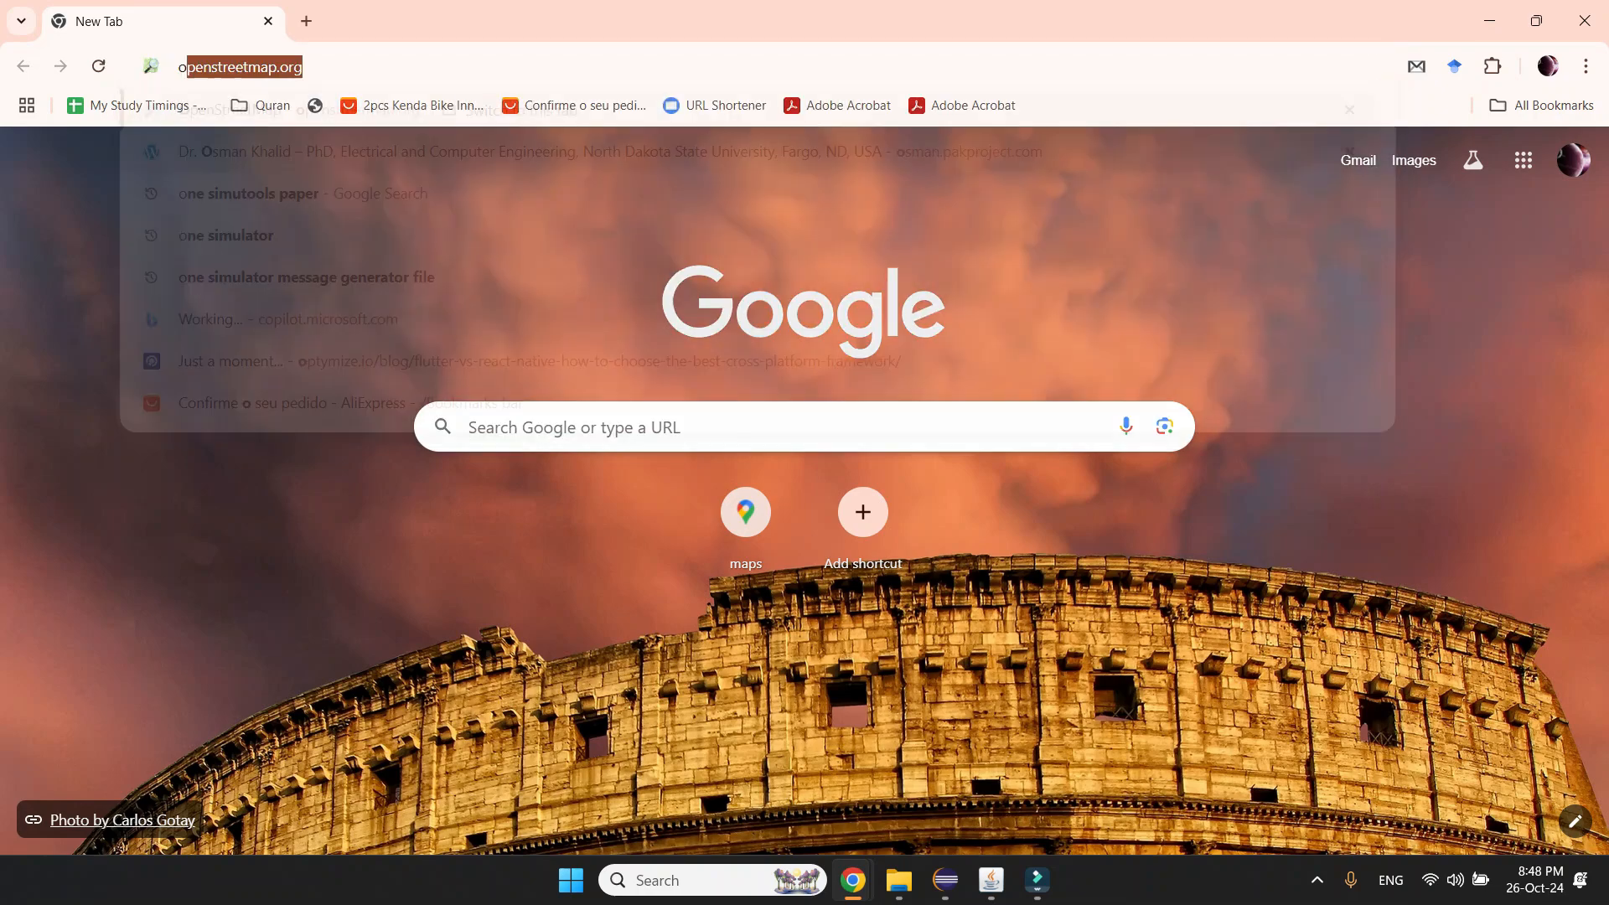
key("Return")
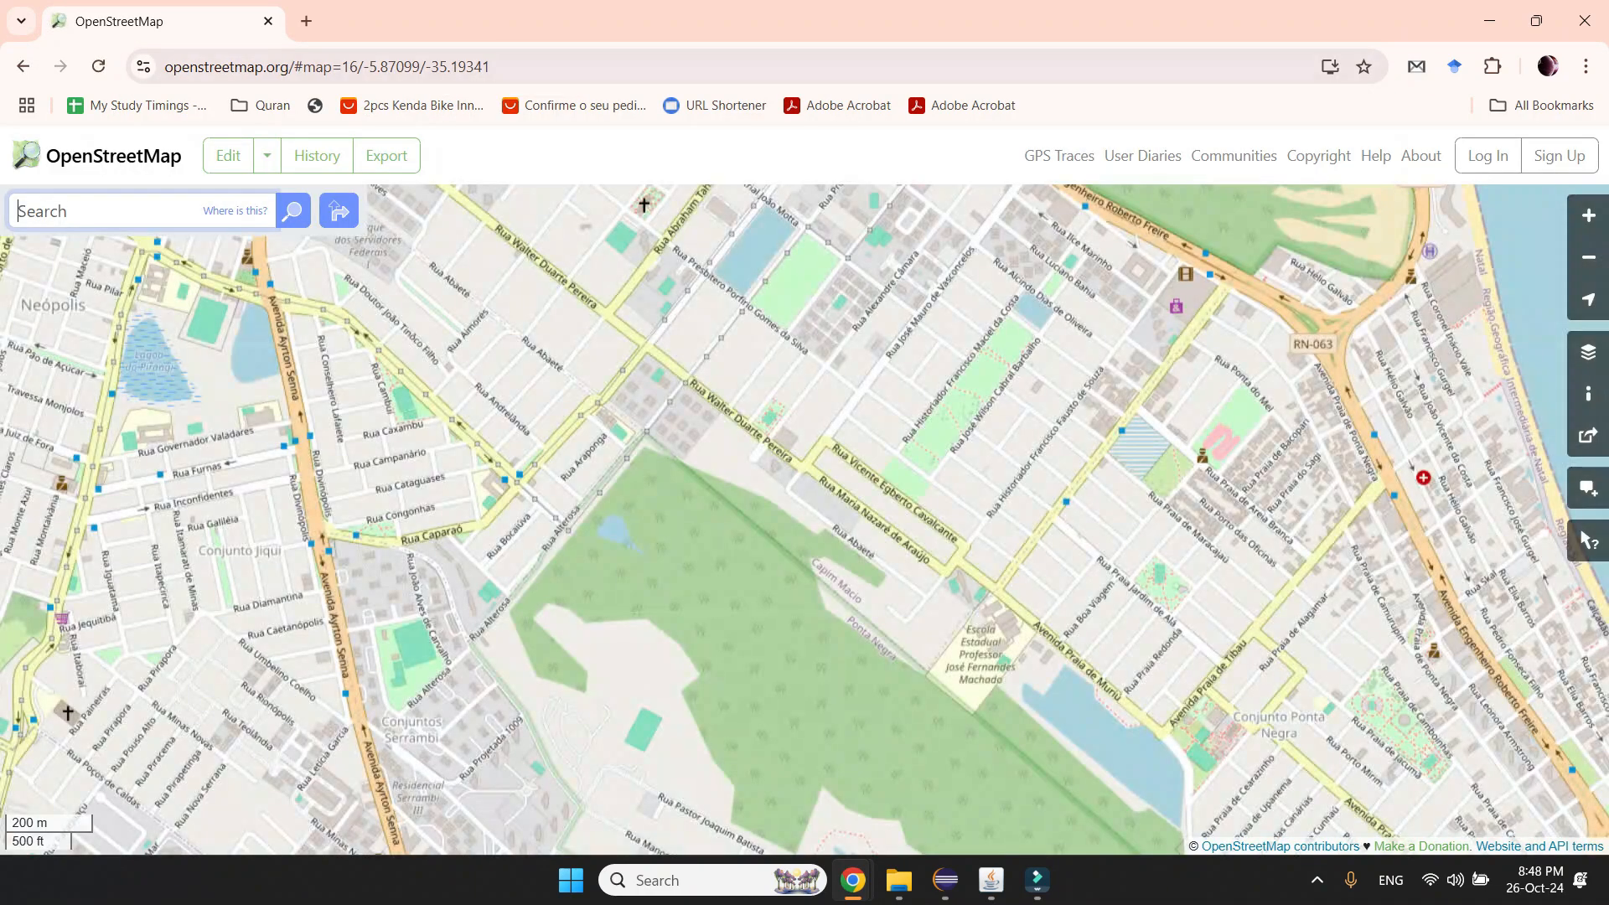
- Bring the Conjunto Jiqui and Conjuntos Serrambi area into the map frame and open the export options for it
scroll(485, 487, "up", 1)
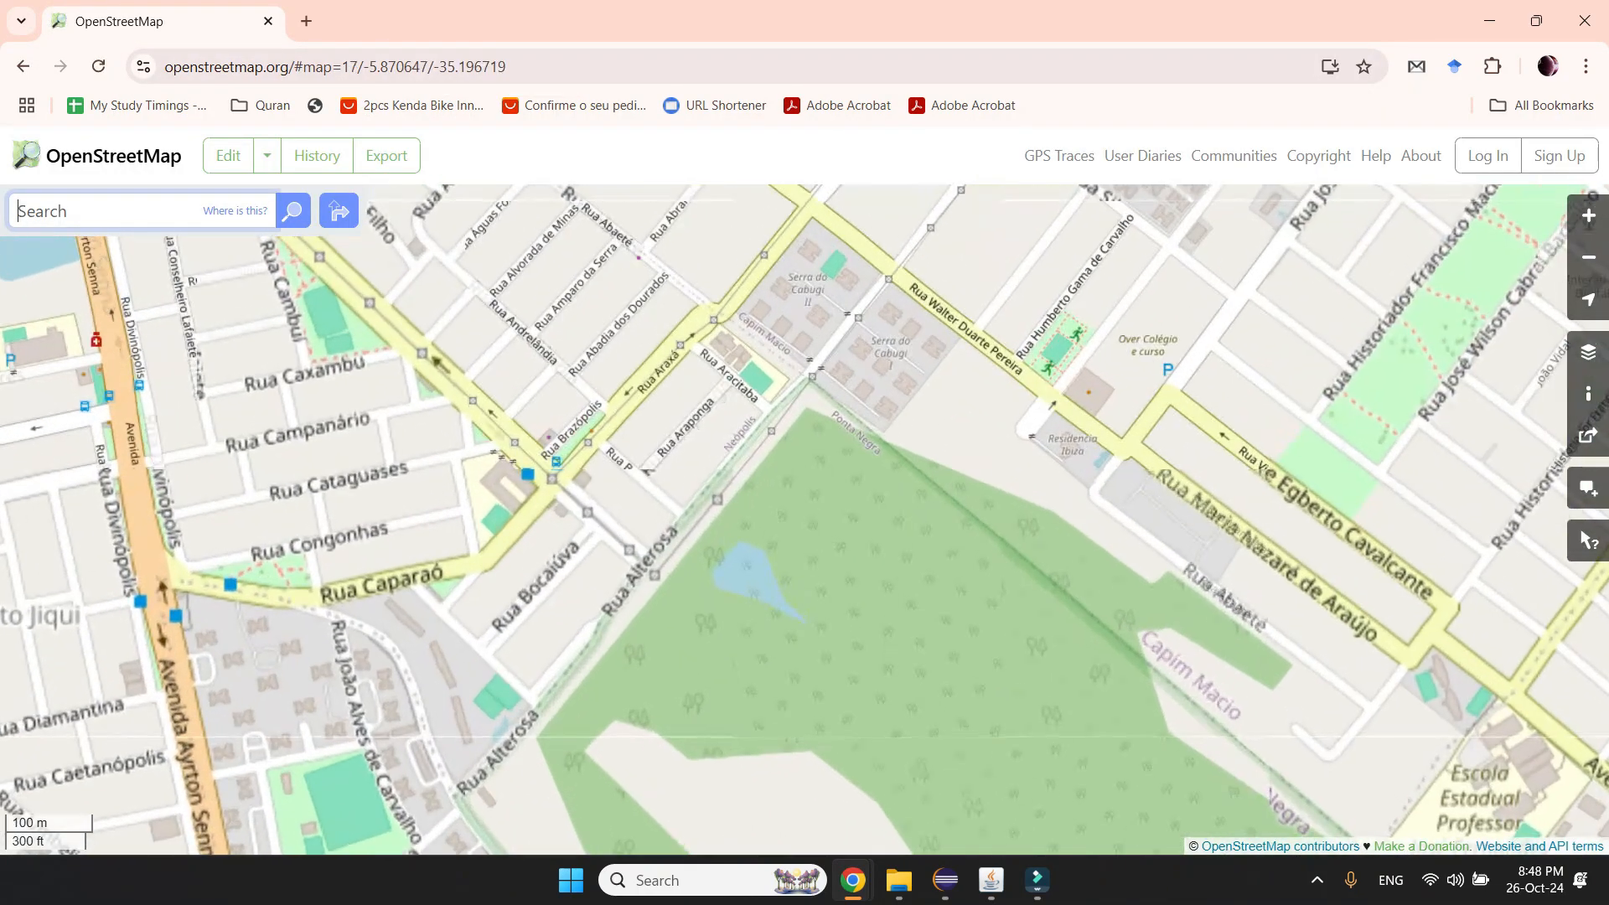
scroll(484, 487, "down", 1)
left_click_drag(484, 487, 915, 408)
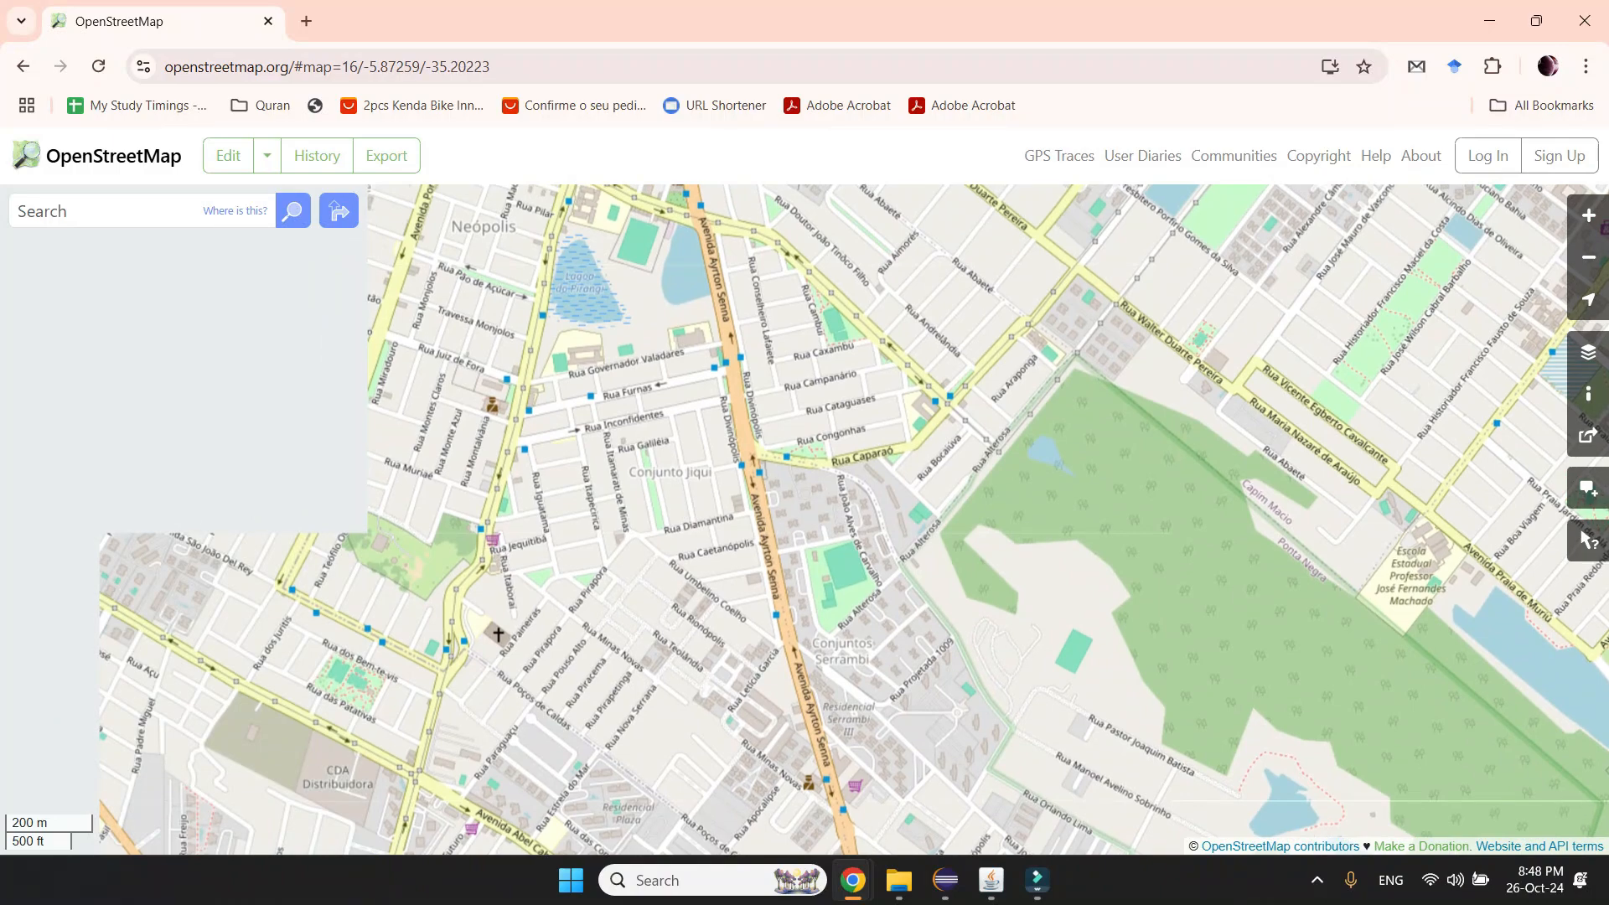
scroll(915, 408, "down", 1)
scroll(915, 408, "up", 1)
left_click_drag(915, 408, 1011, 308)
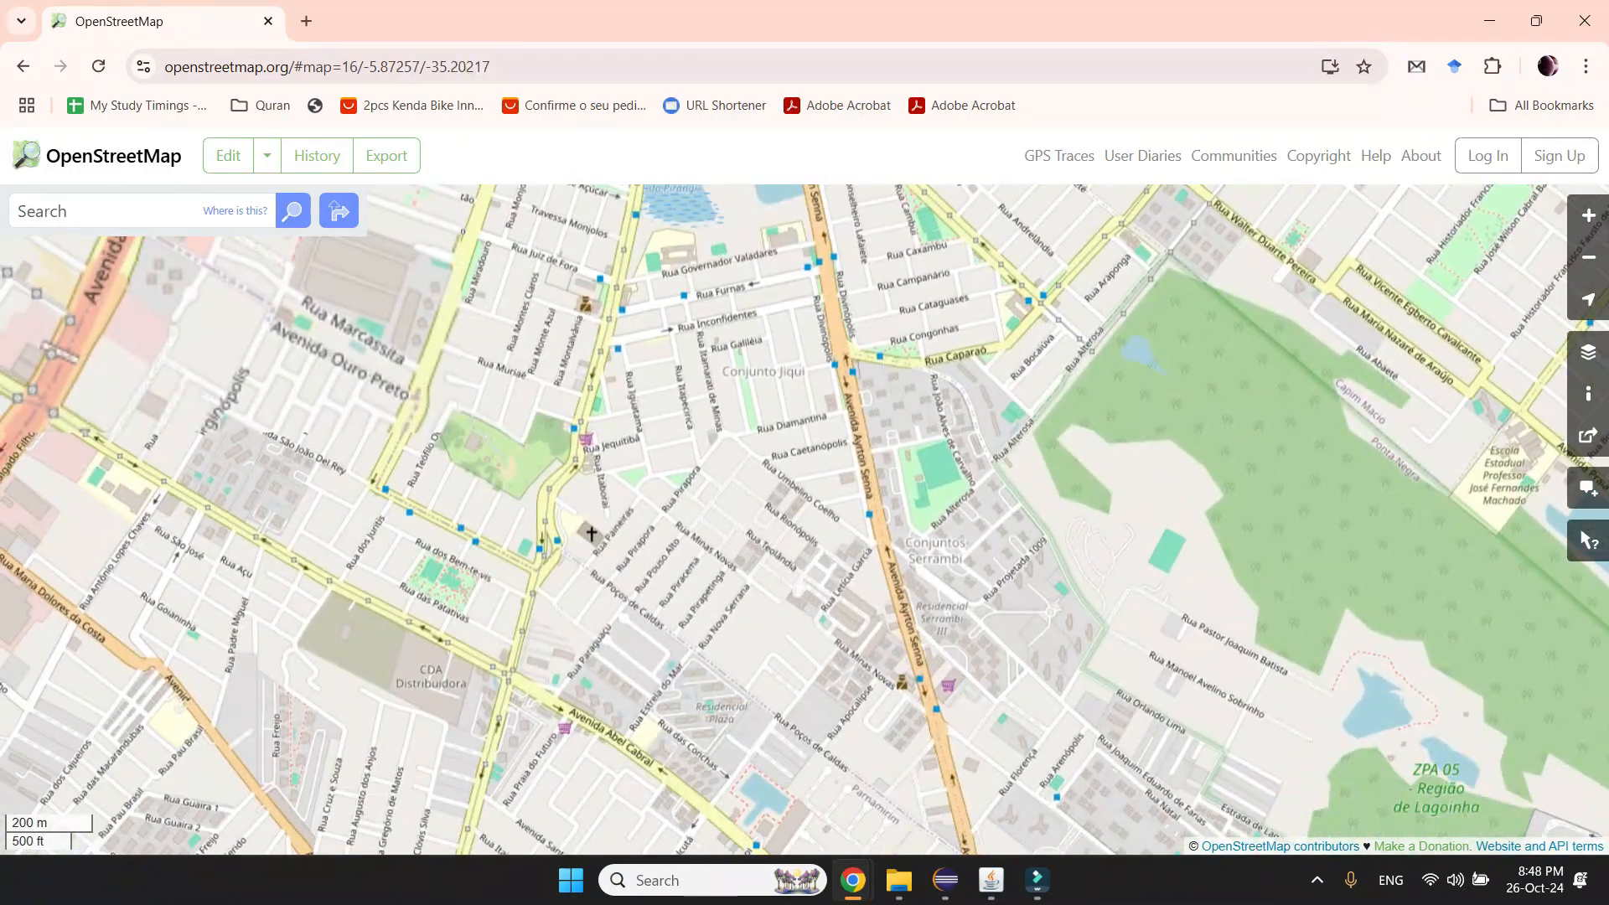
left_click(386, 156)
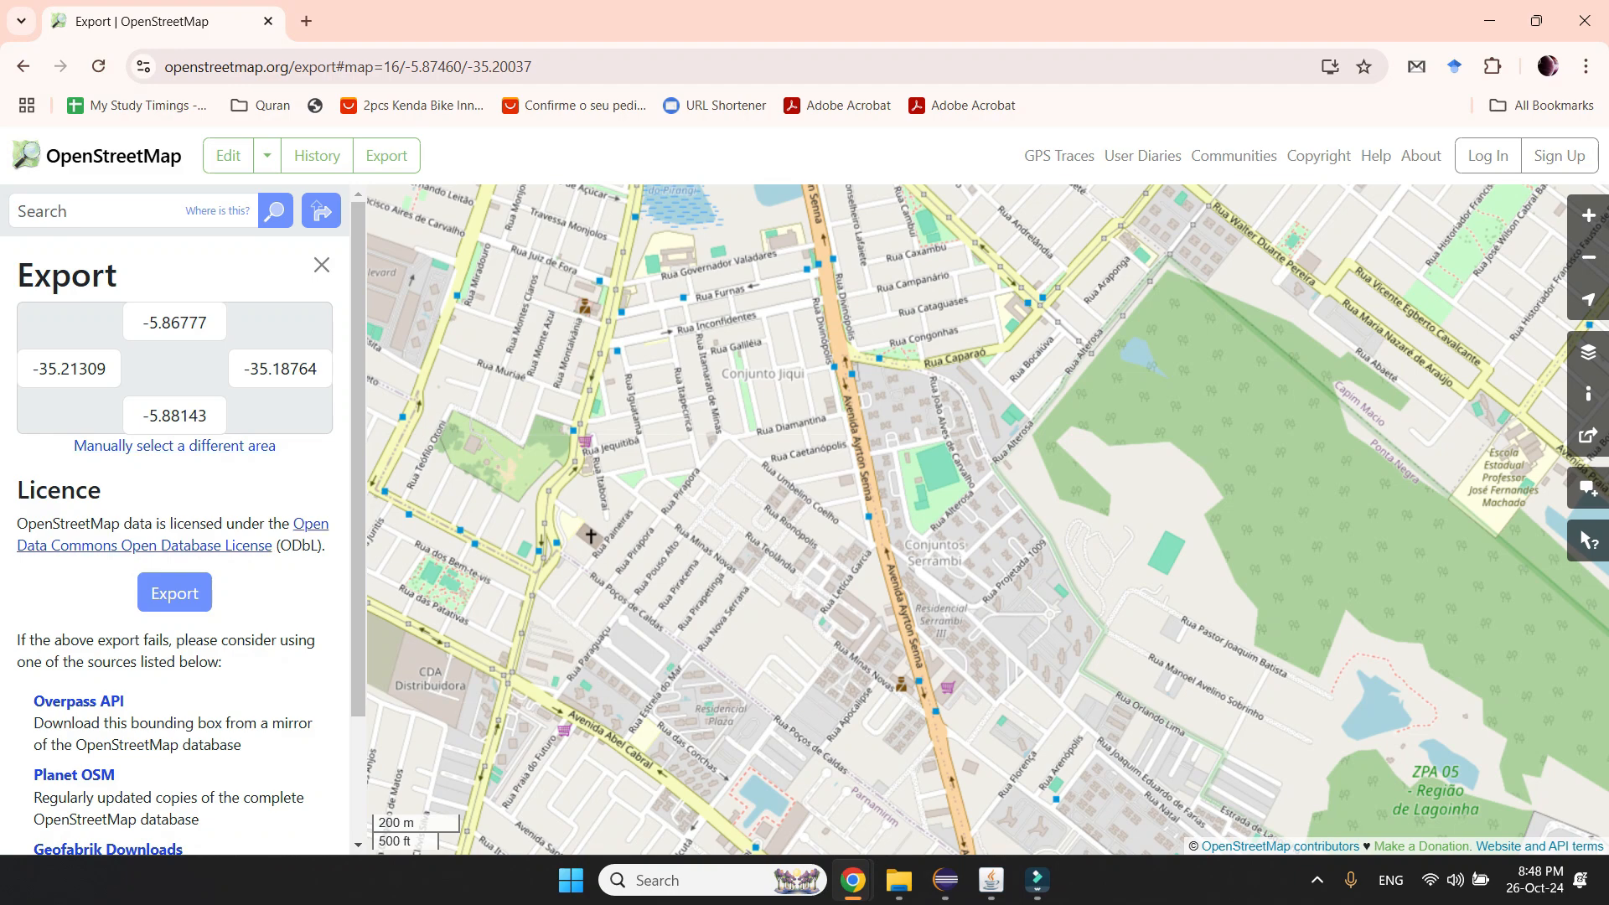
- Narrow the export area to latitudes -5.87844 to -5.87050 and longitudes -35.20800 to -35.19998, and save it as map.osm on the Desktop
left_click(174, 445)
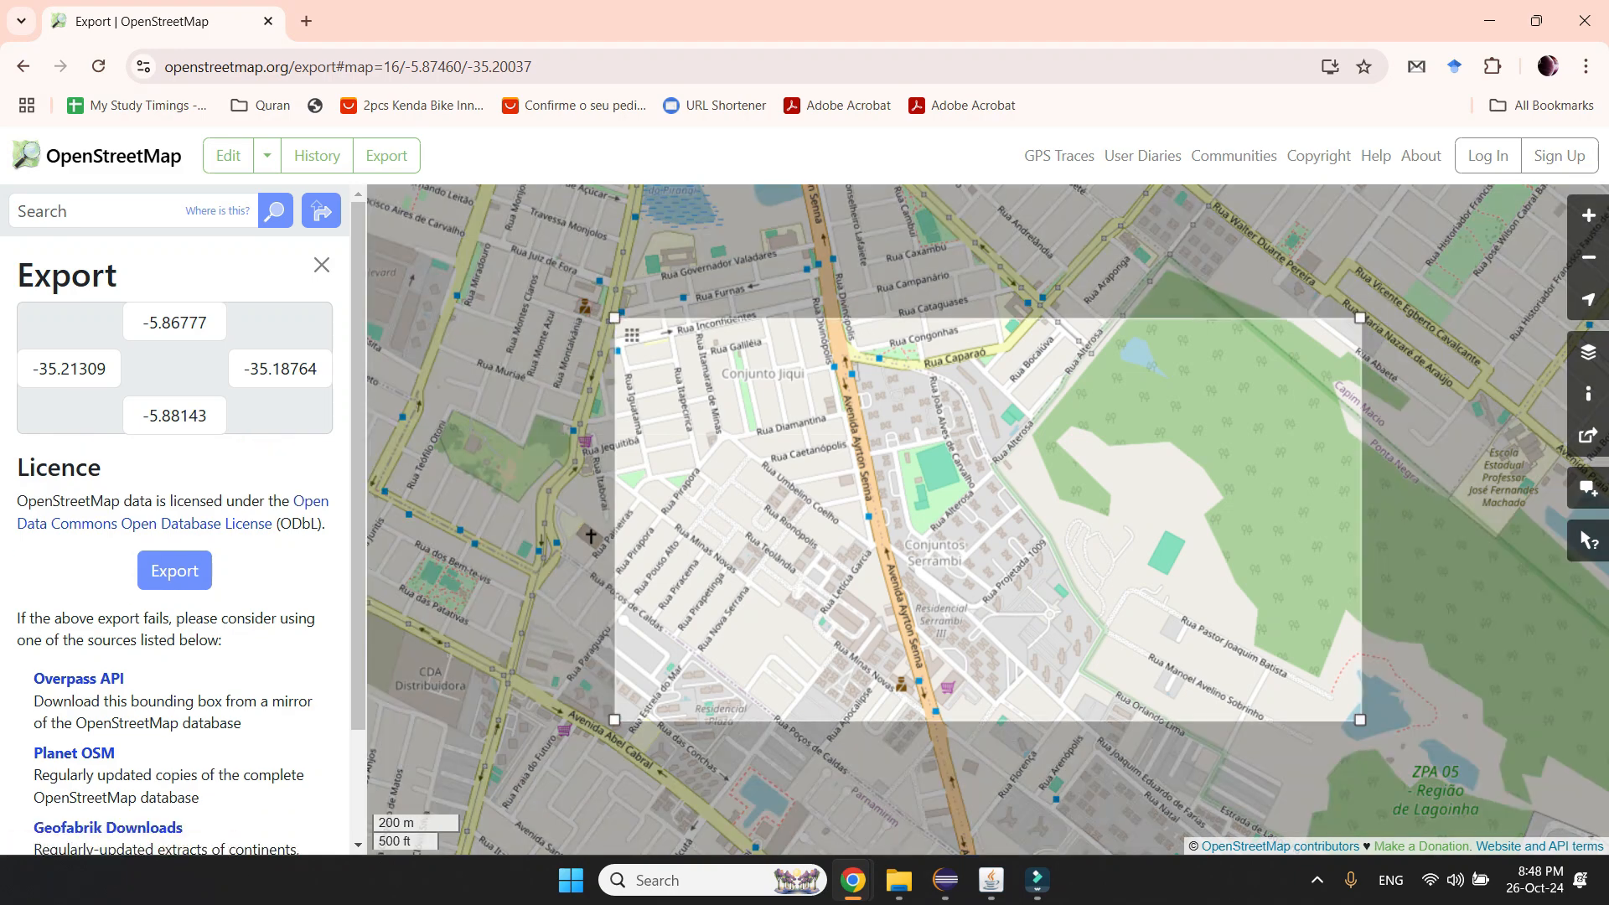
left_click_drag(1360, 721, 1006, 708)
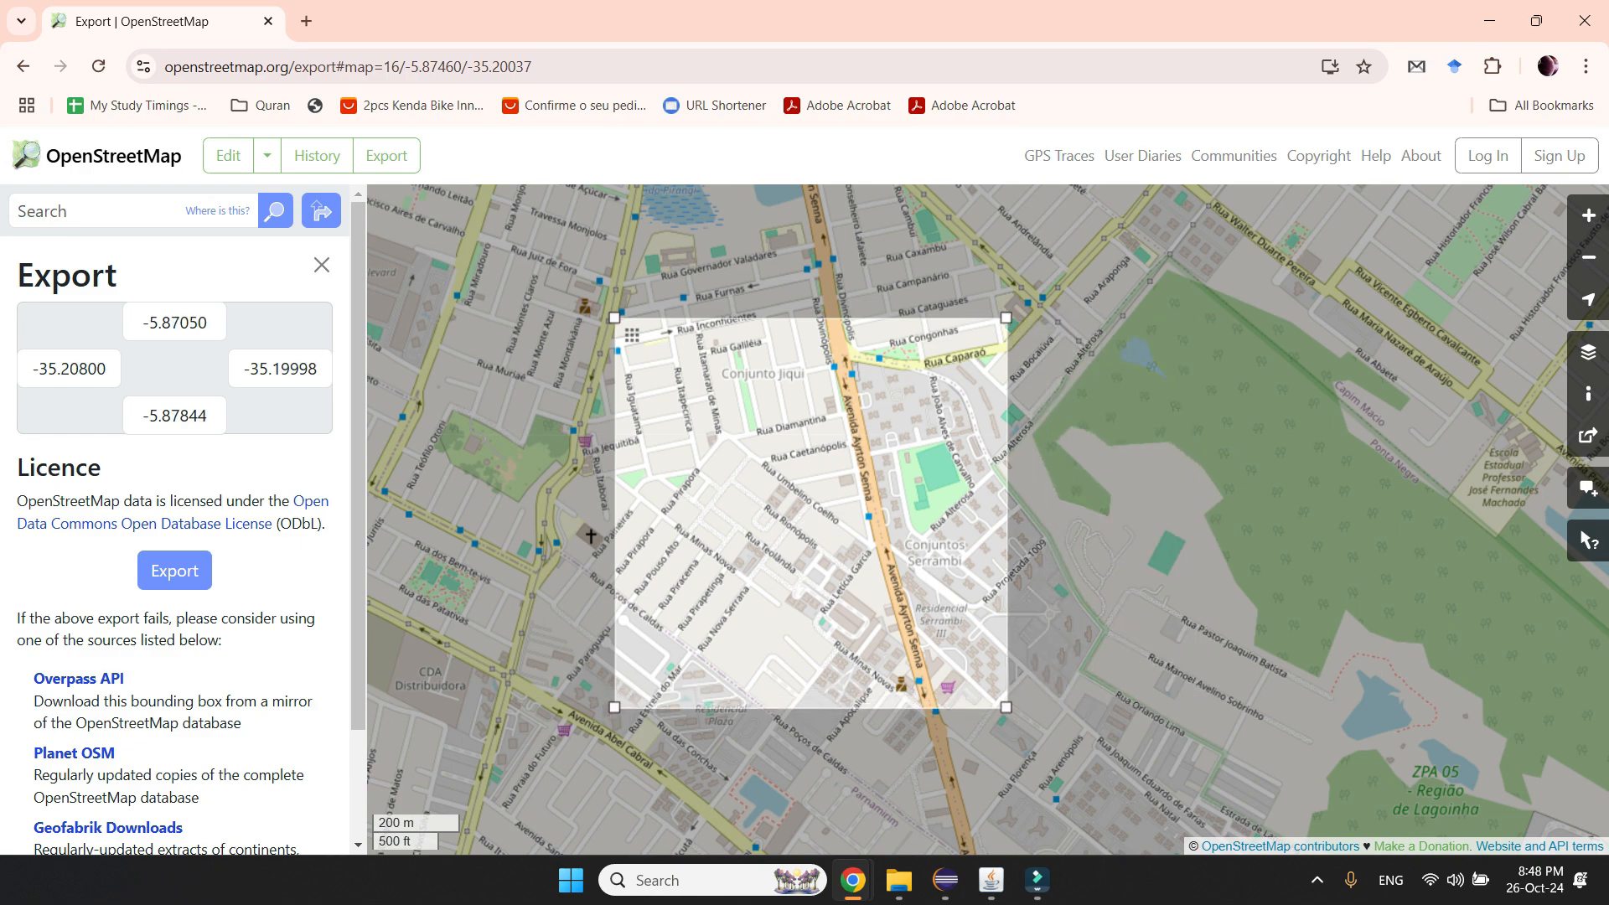
scroll(175, 503, "down", 2)
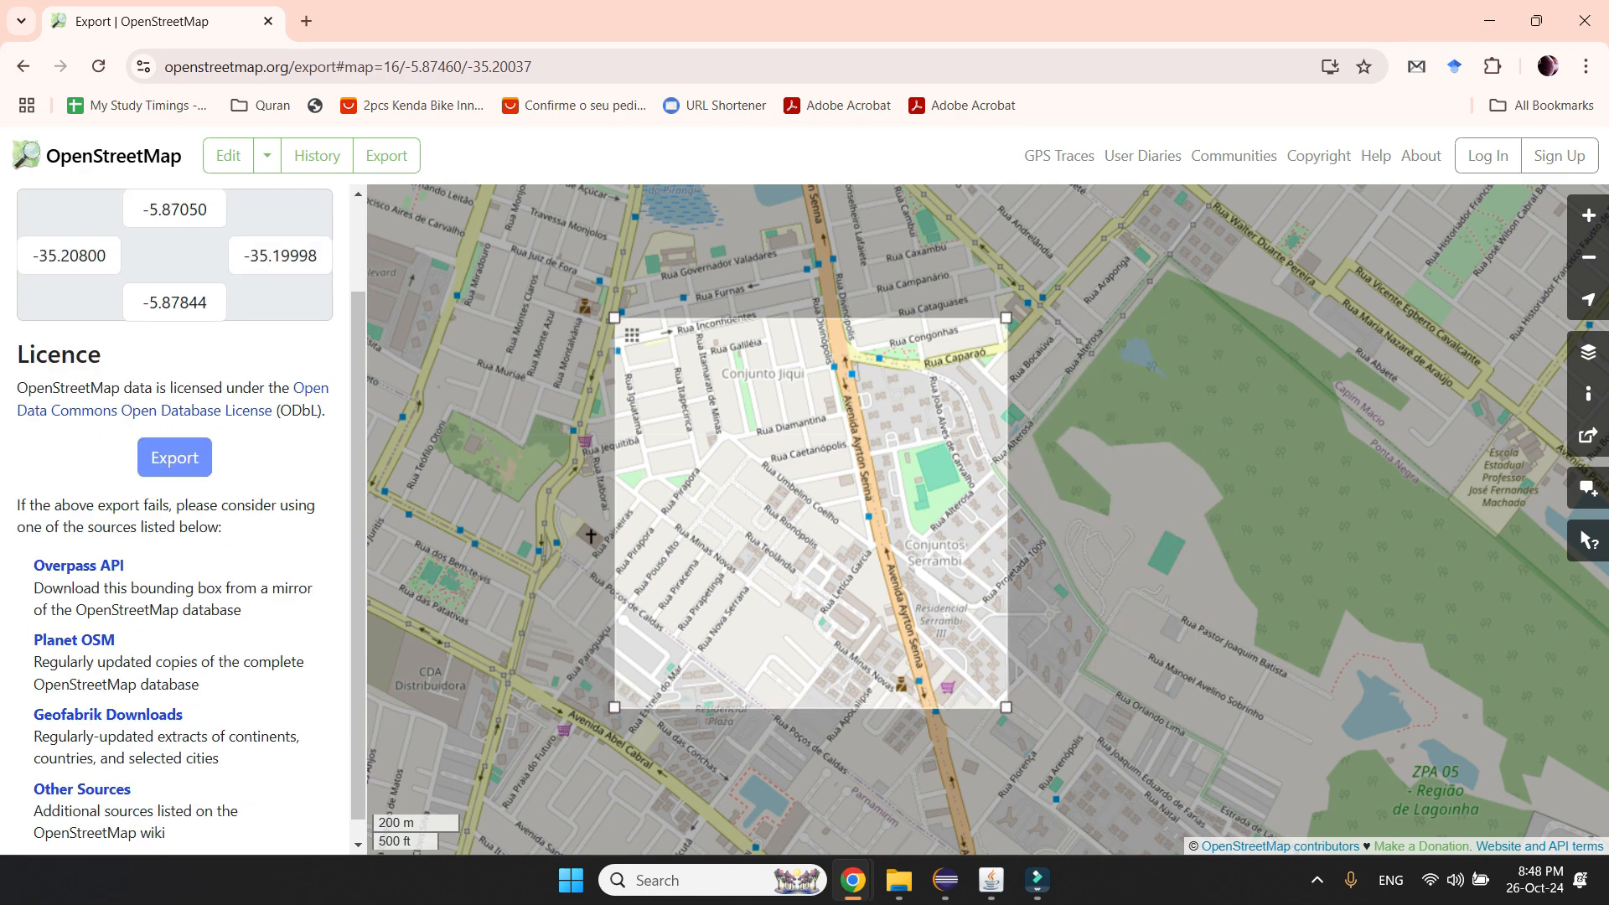
left_click(174, 436)
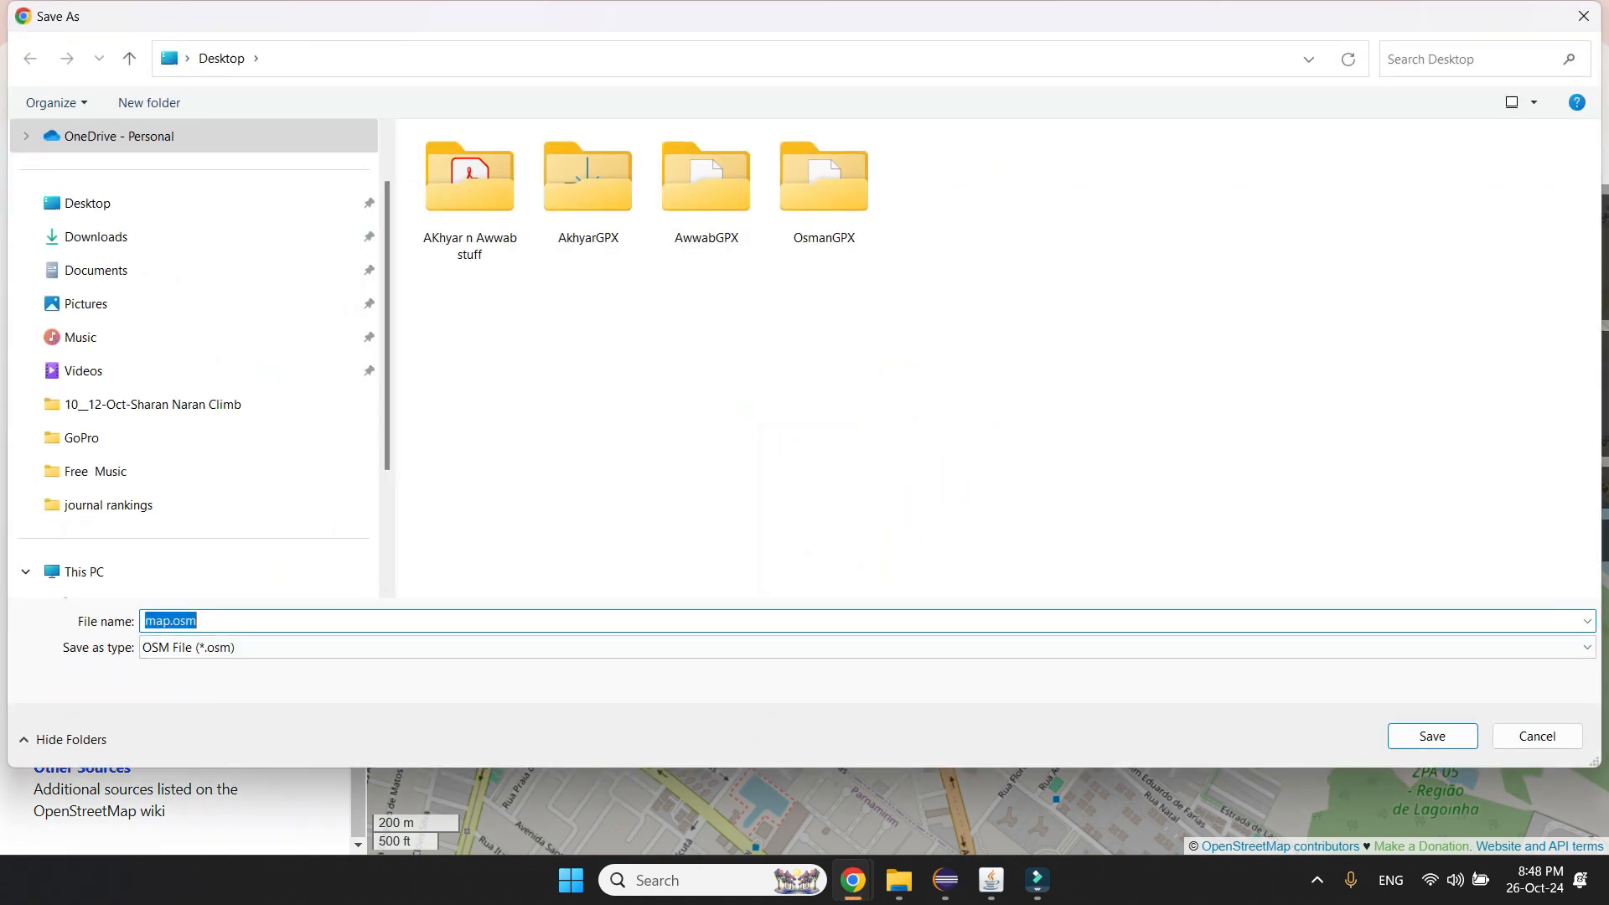
left_click(87, 203)
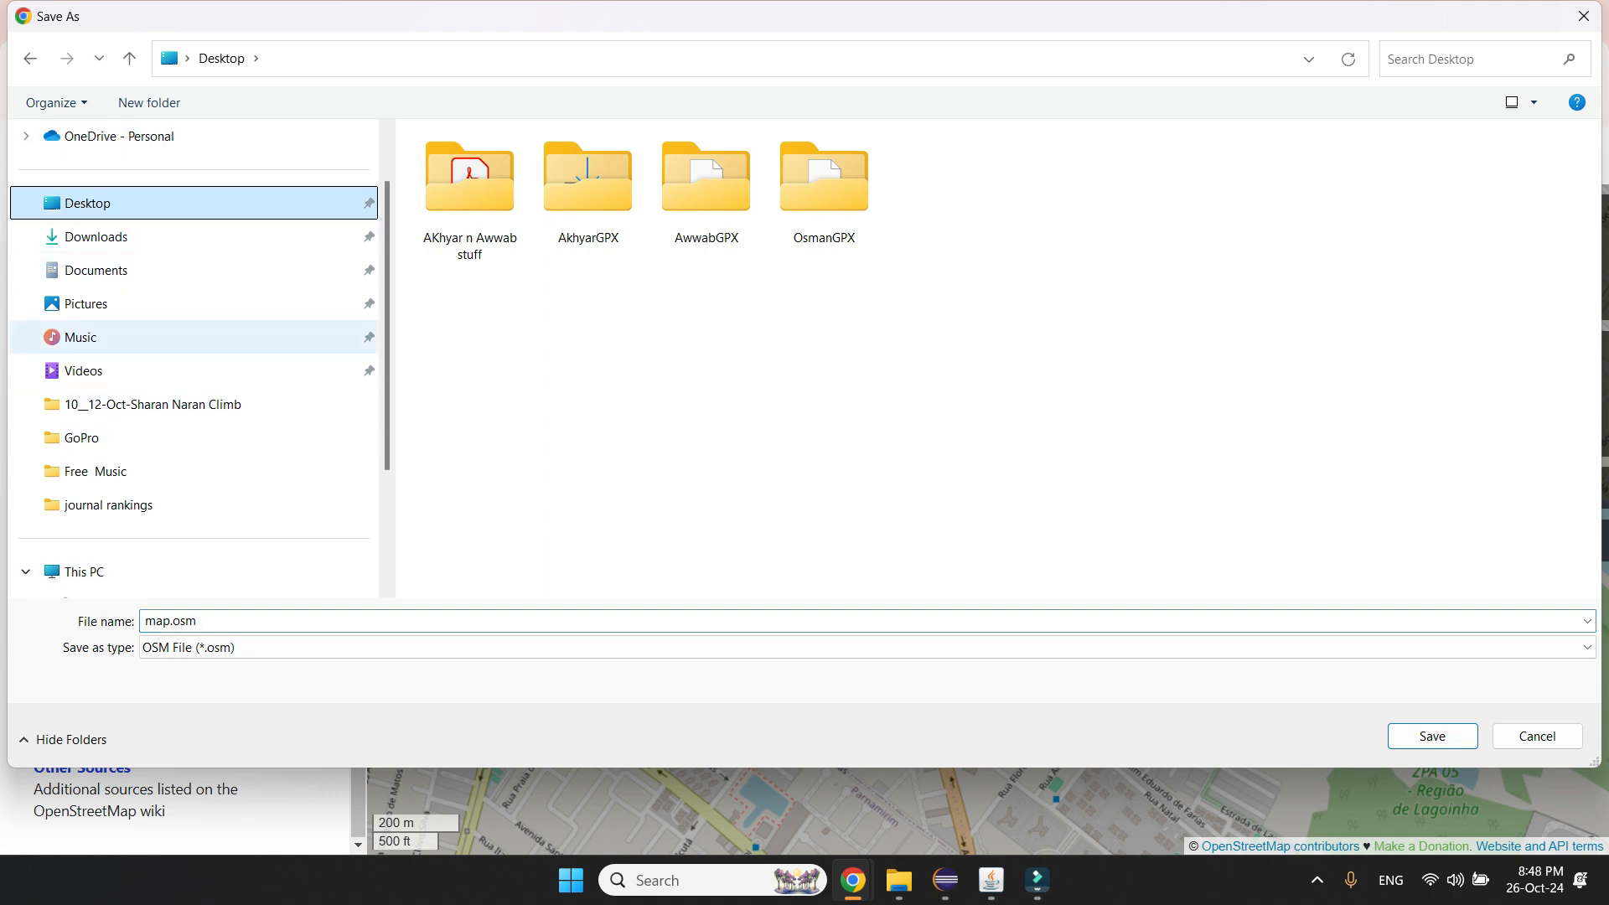
key("Return")
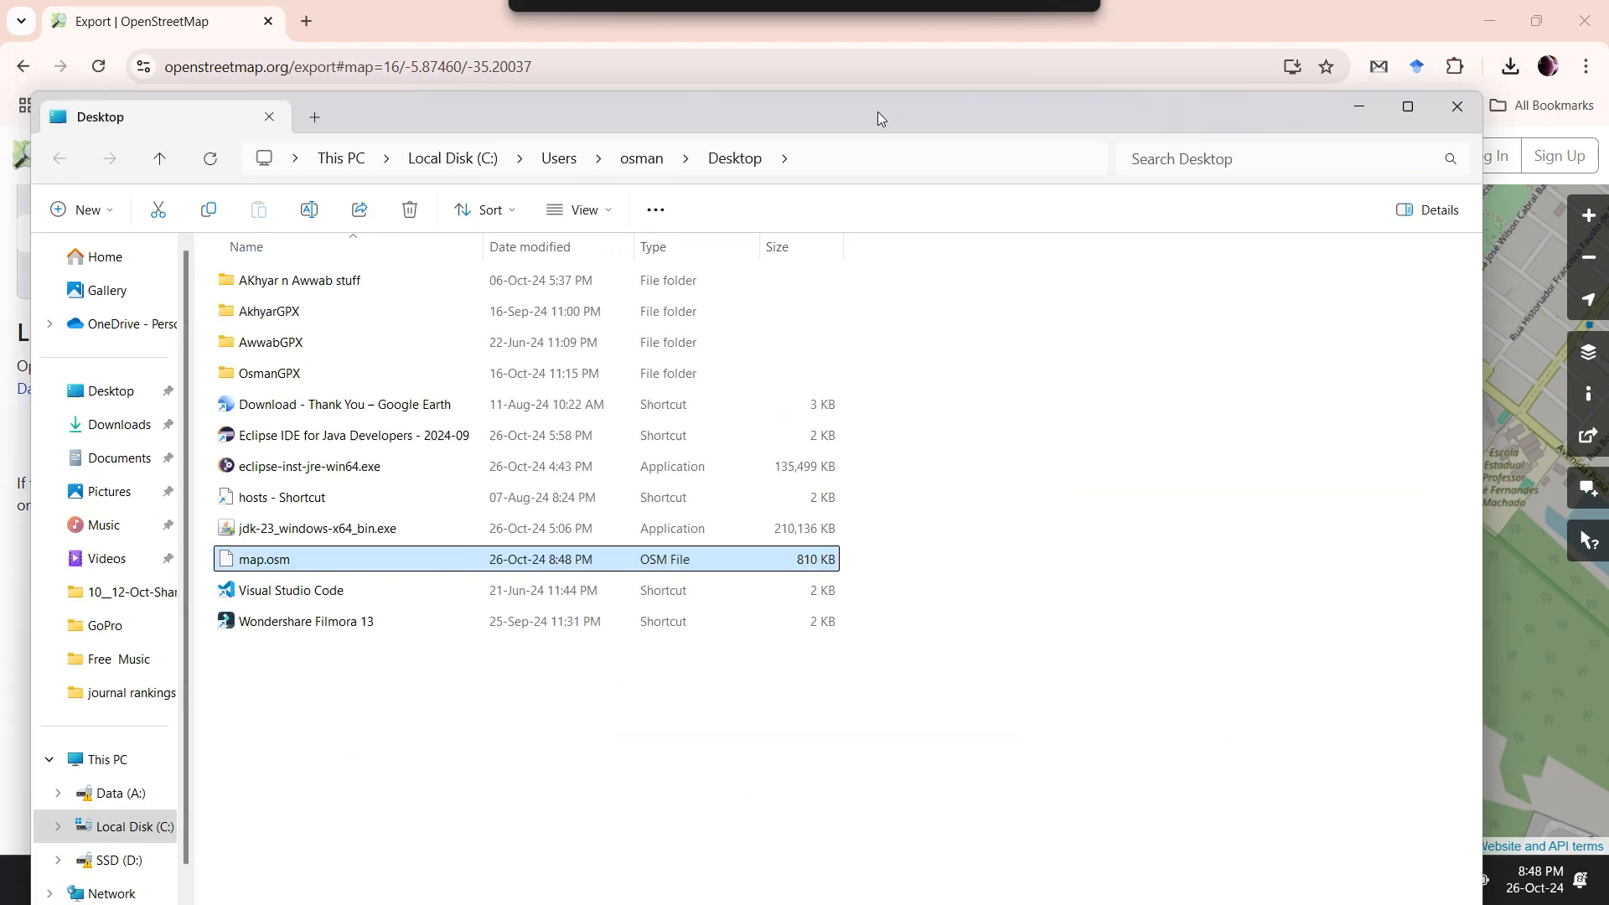
- Open the exported map.osm from the Desktop folder in Notepad++
key("shift+F10")
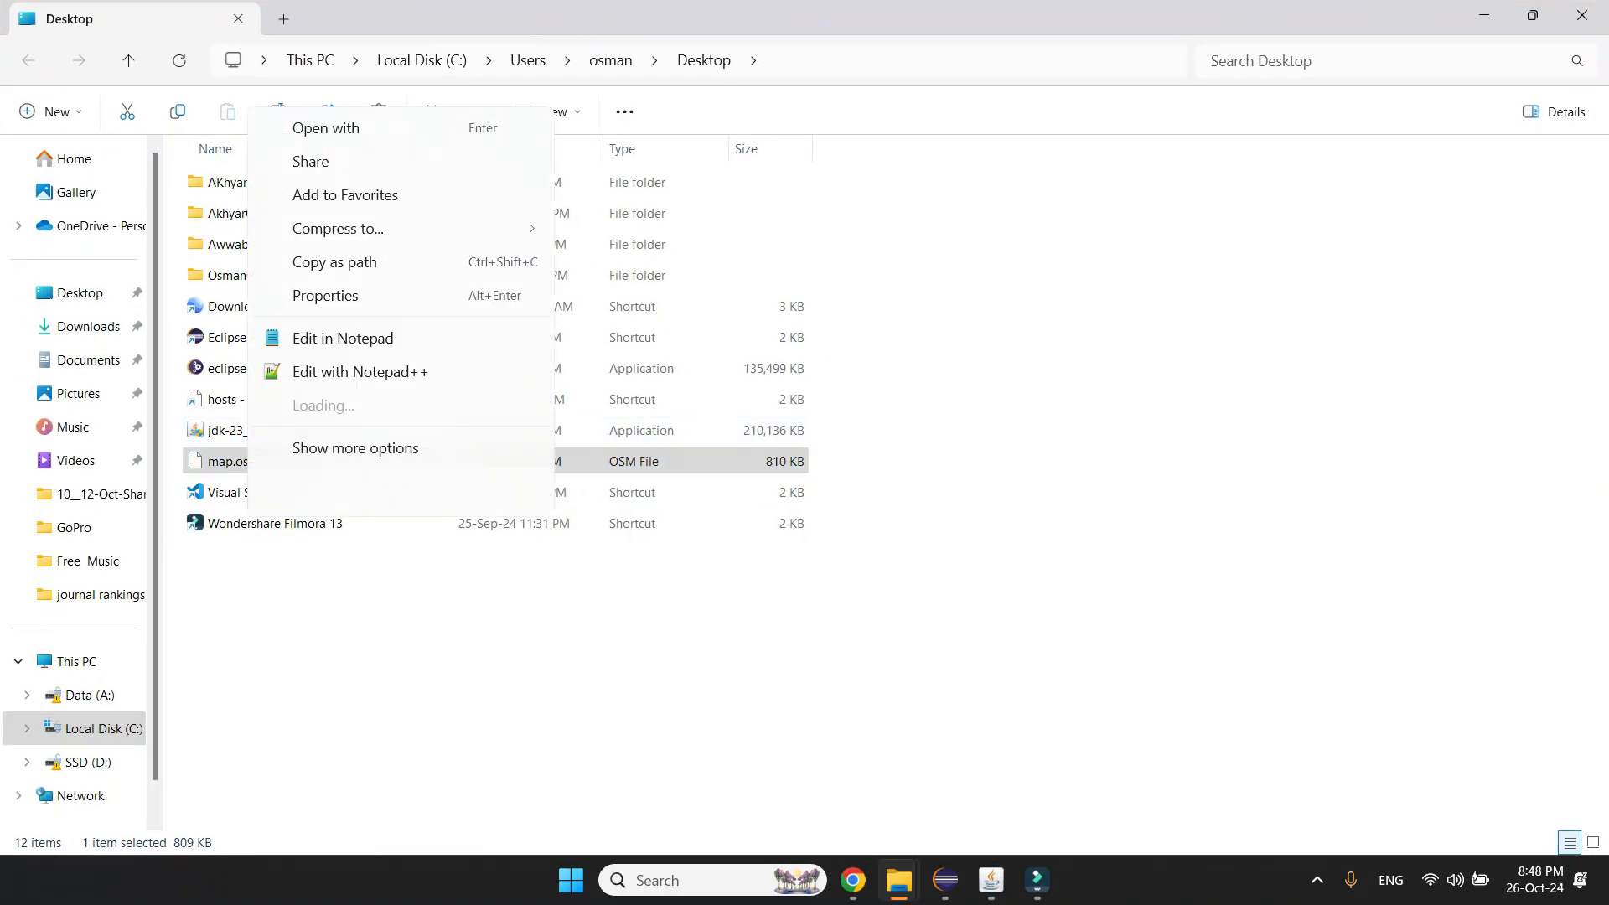
key("Down")
key("Return")
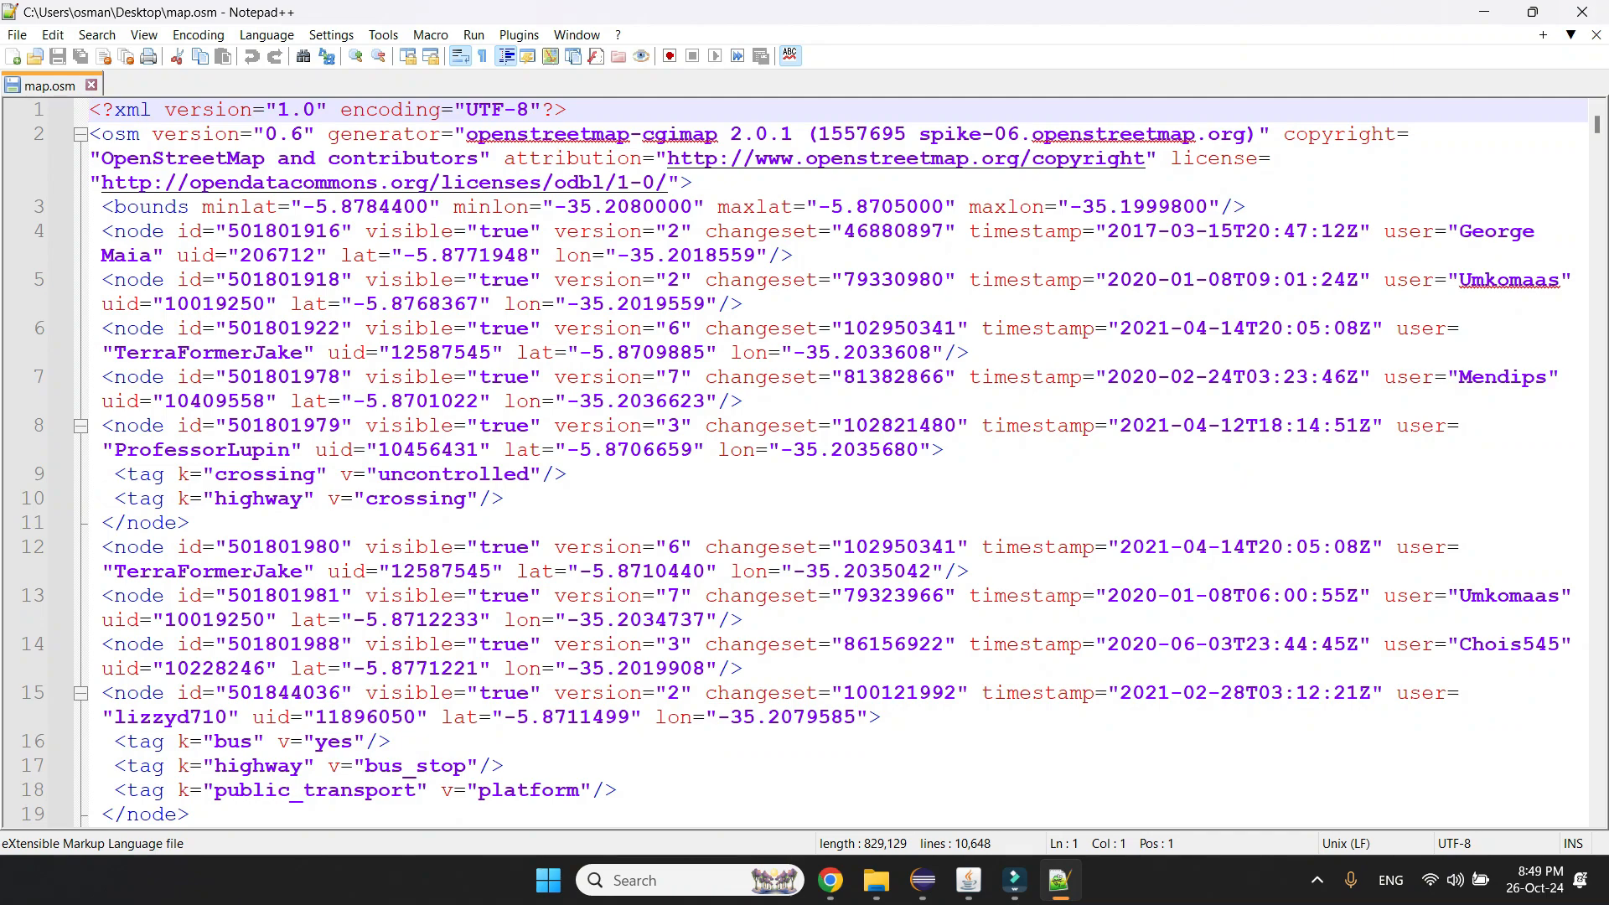
- Examine the node entries and their latitude and longitude attributes in map.osm, and close the file and Notepad++
left_click(743, 400)
scroll(805, 461, "down", 15)
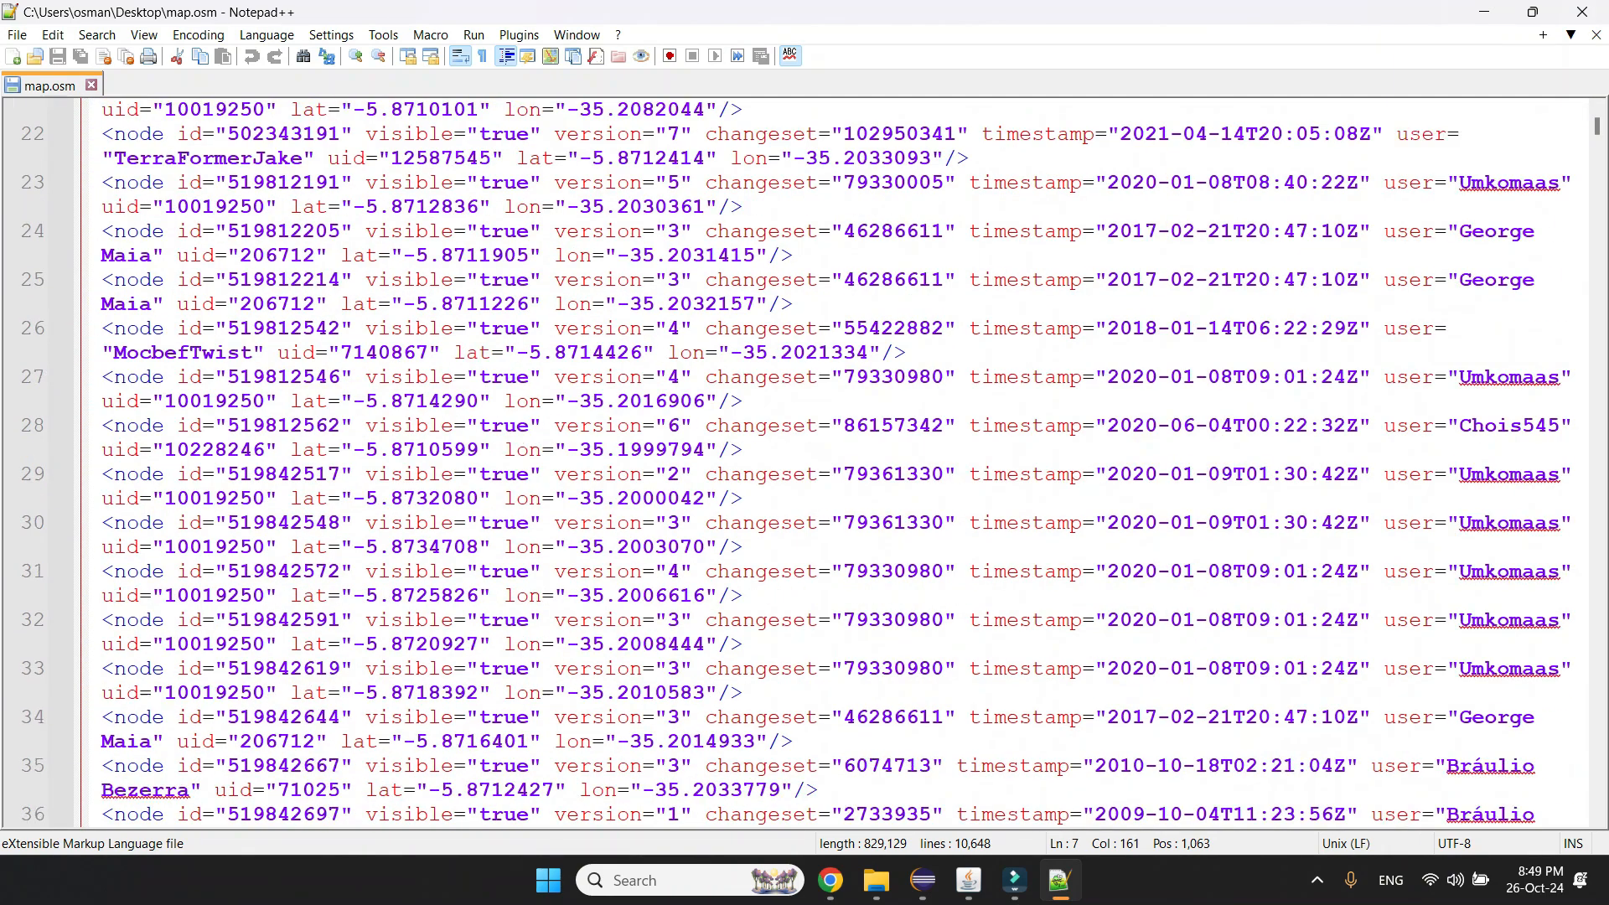
scroll(804, 461, "down", 20)
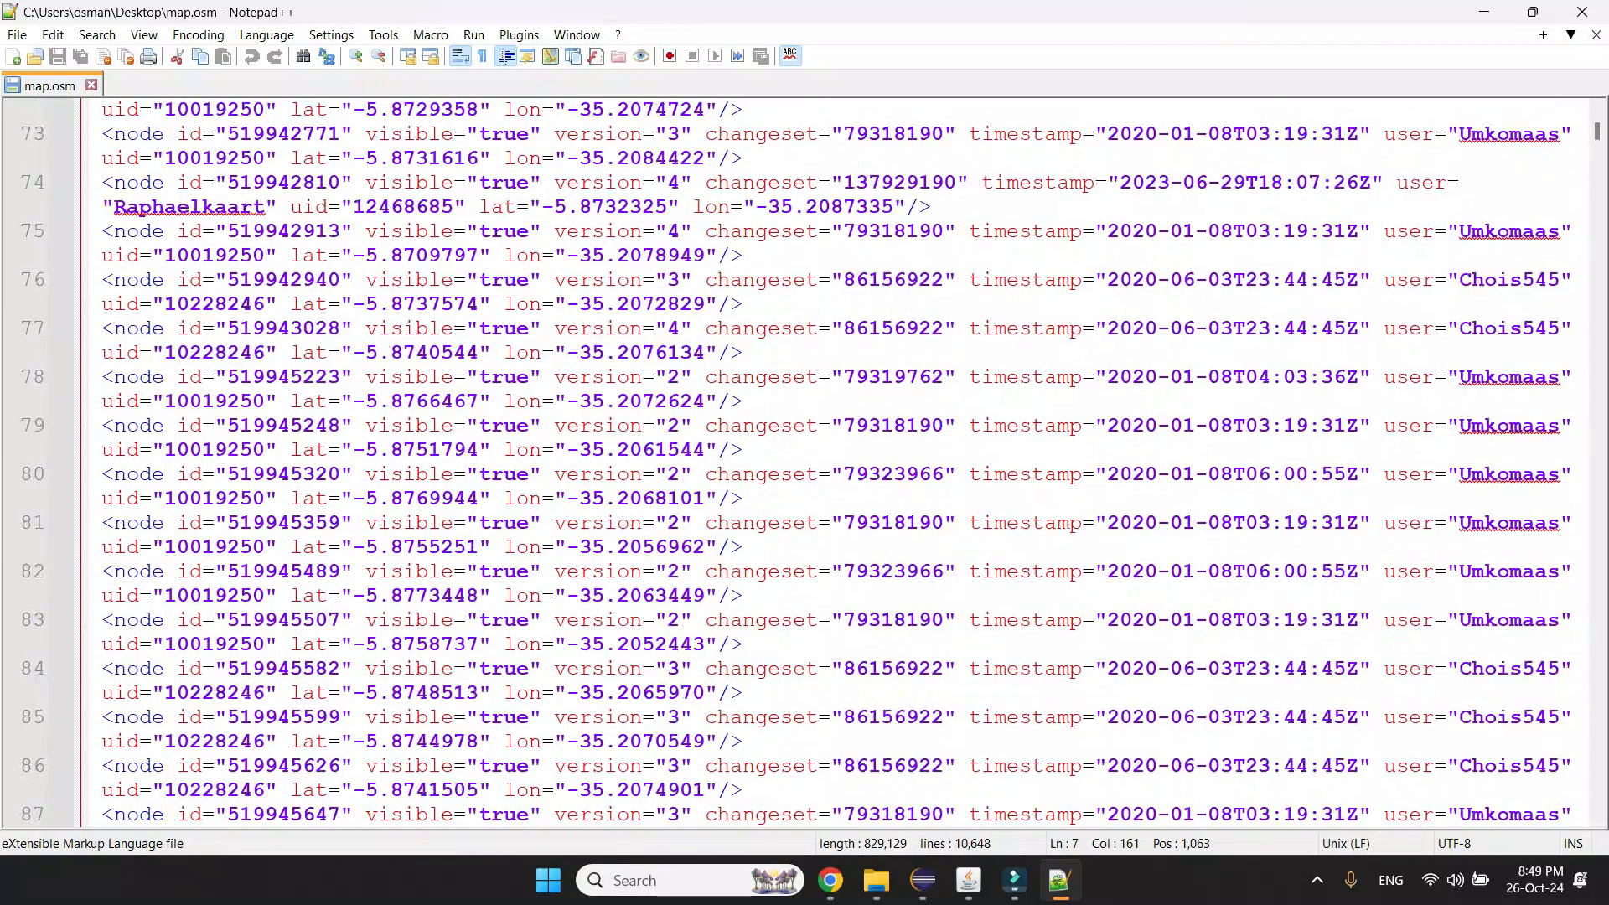
scroll(805, 461, "down", 20)
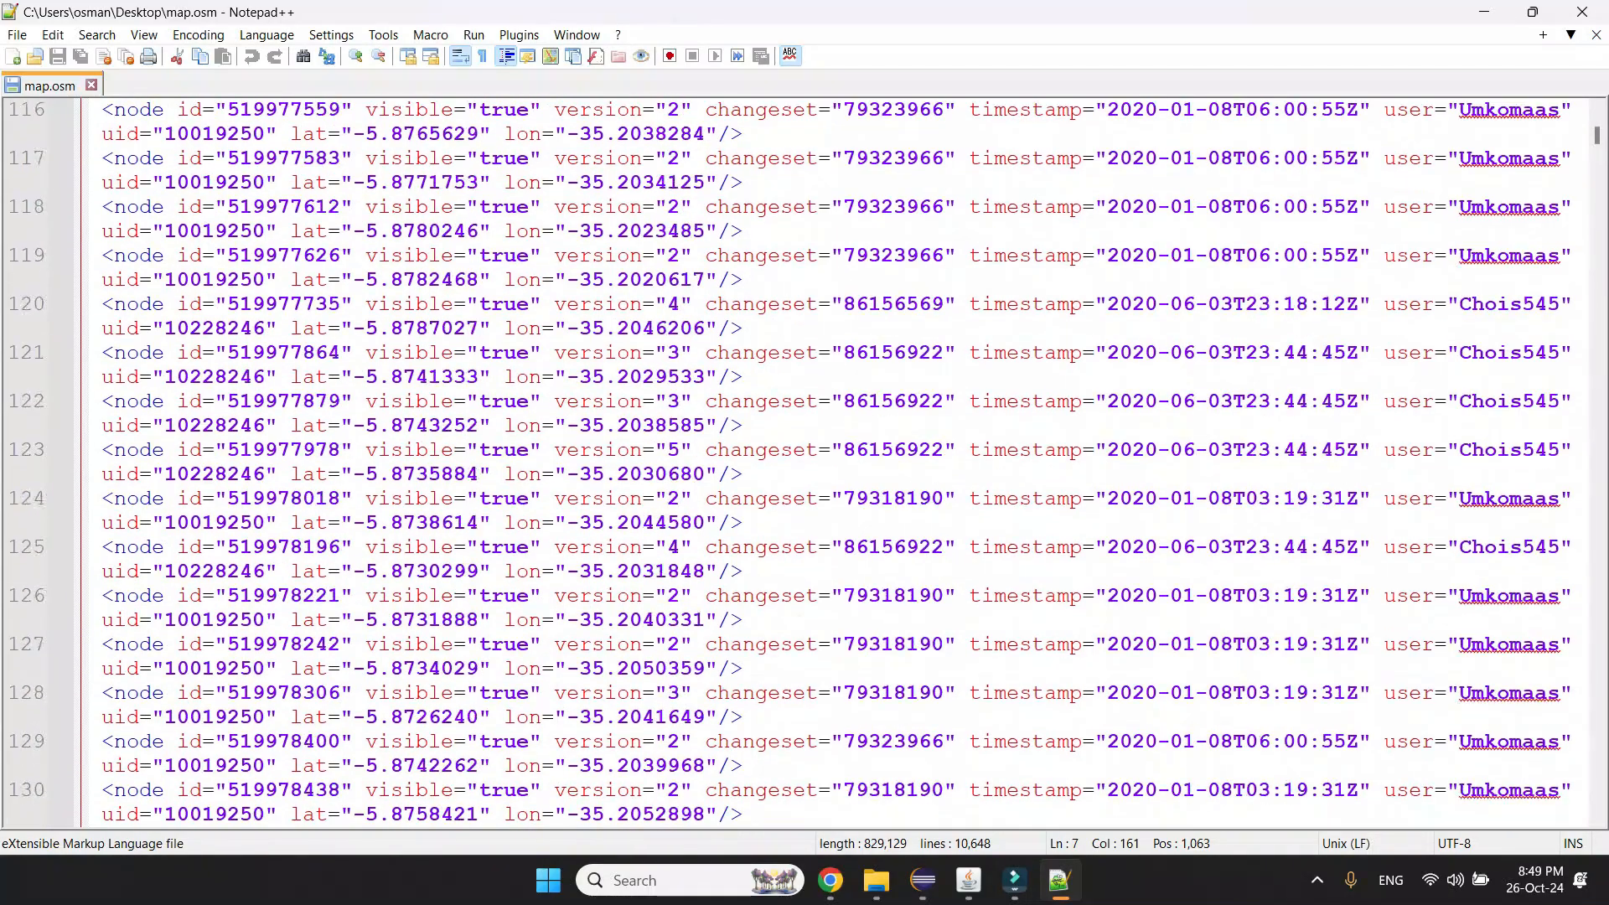
scroll(744, 453, "up", 11)
left_click(744, 451)
scroll(743, 453, "up", 11)
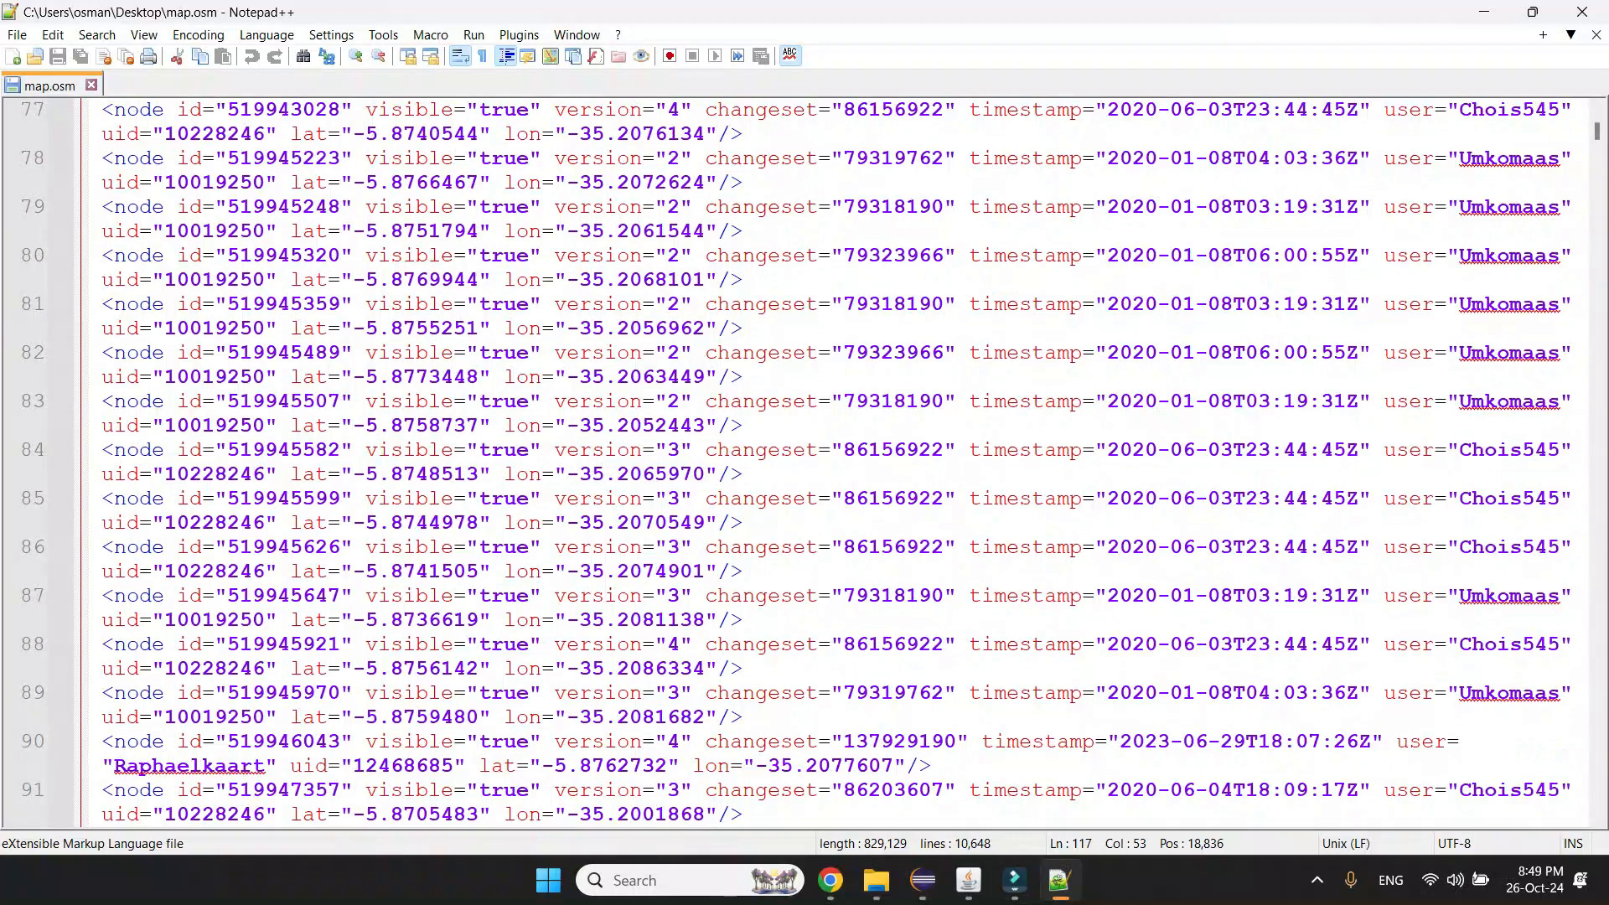
left_click(353, 231)
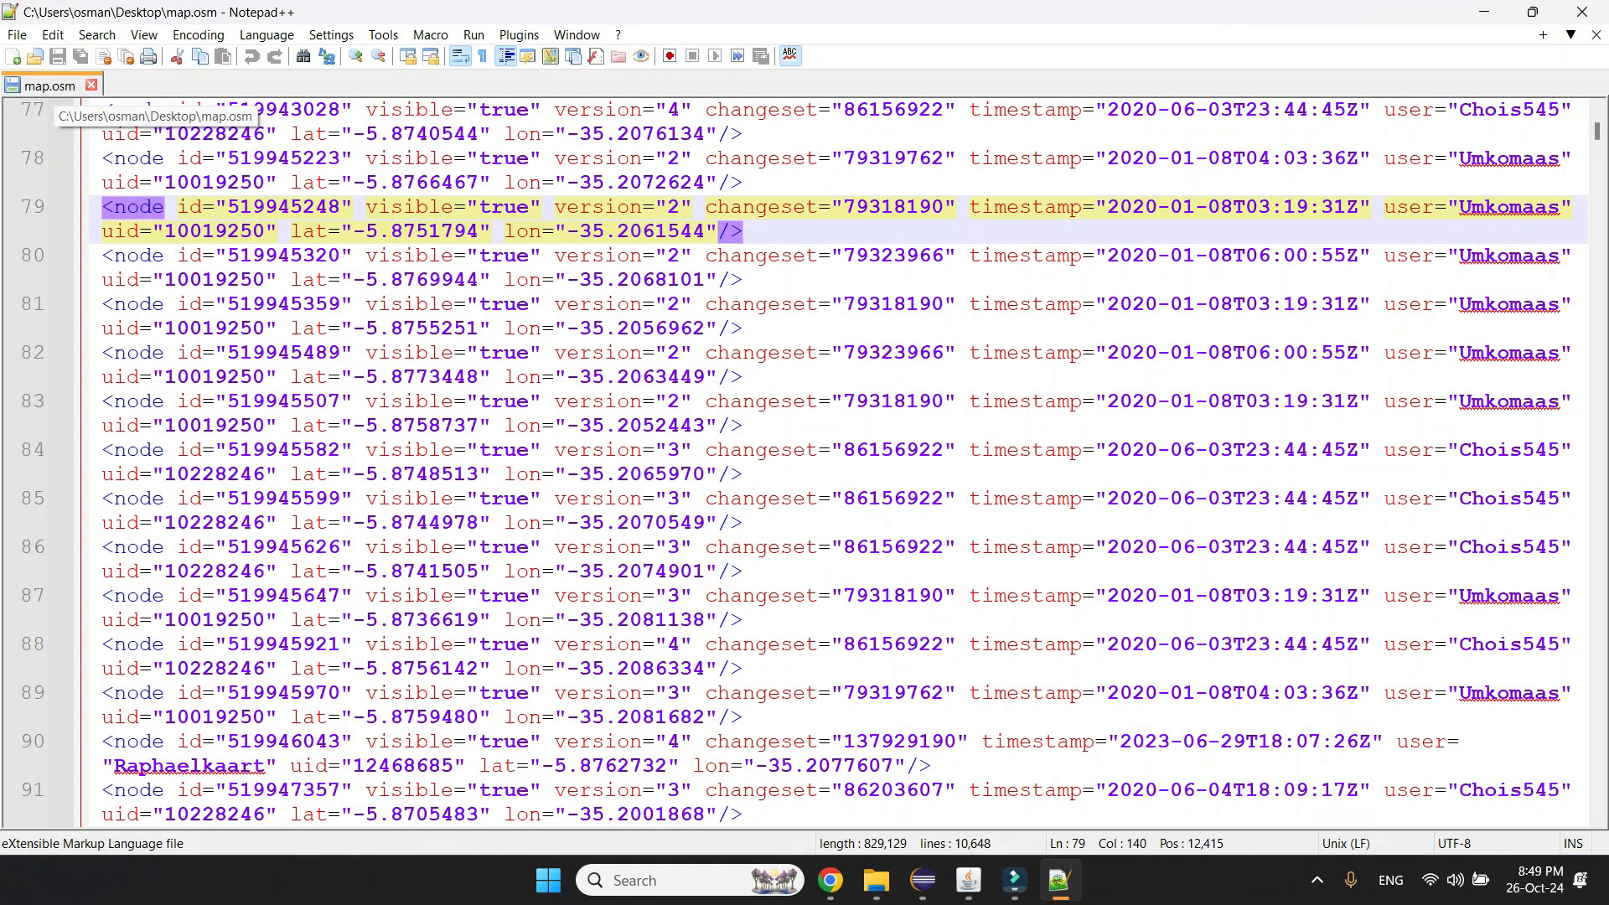
left_click(91, 85)
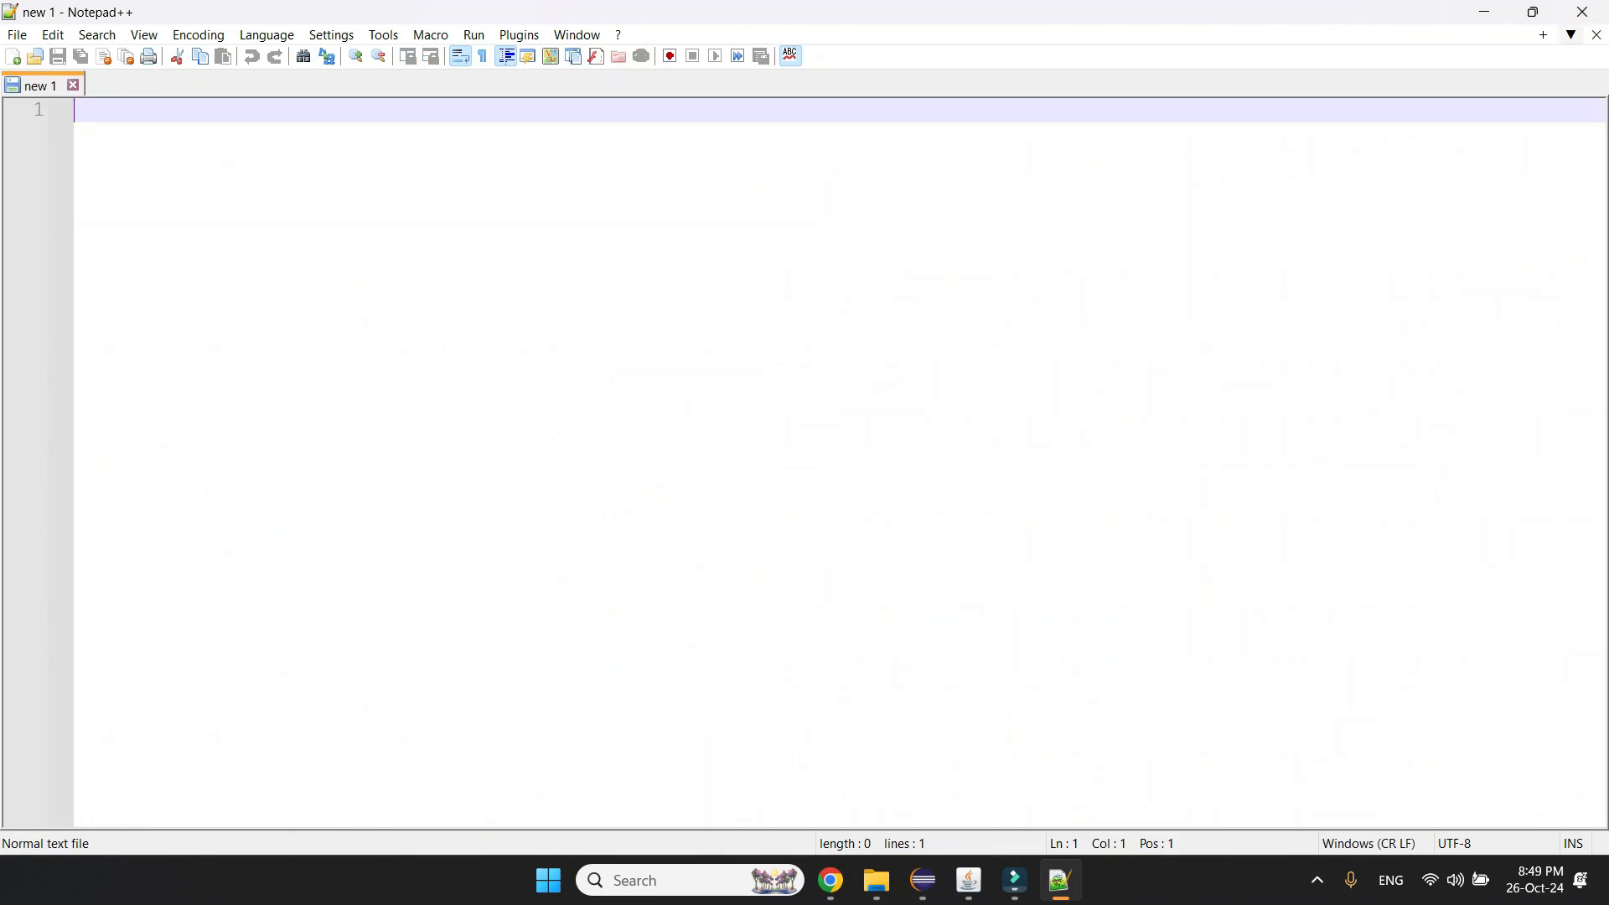
left_click(1583, 12)
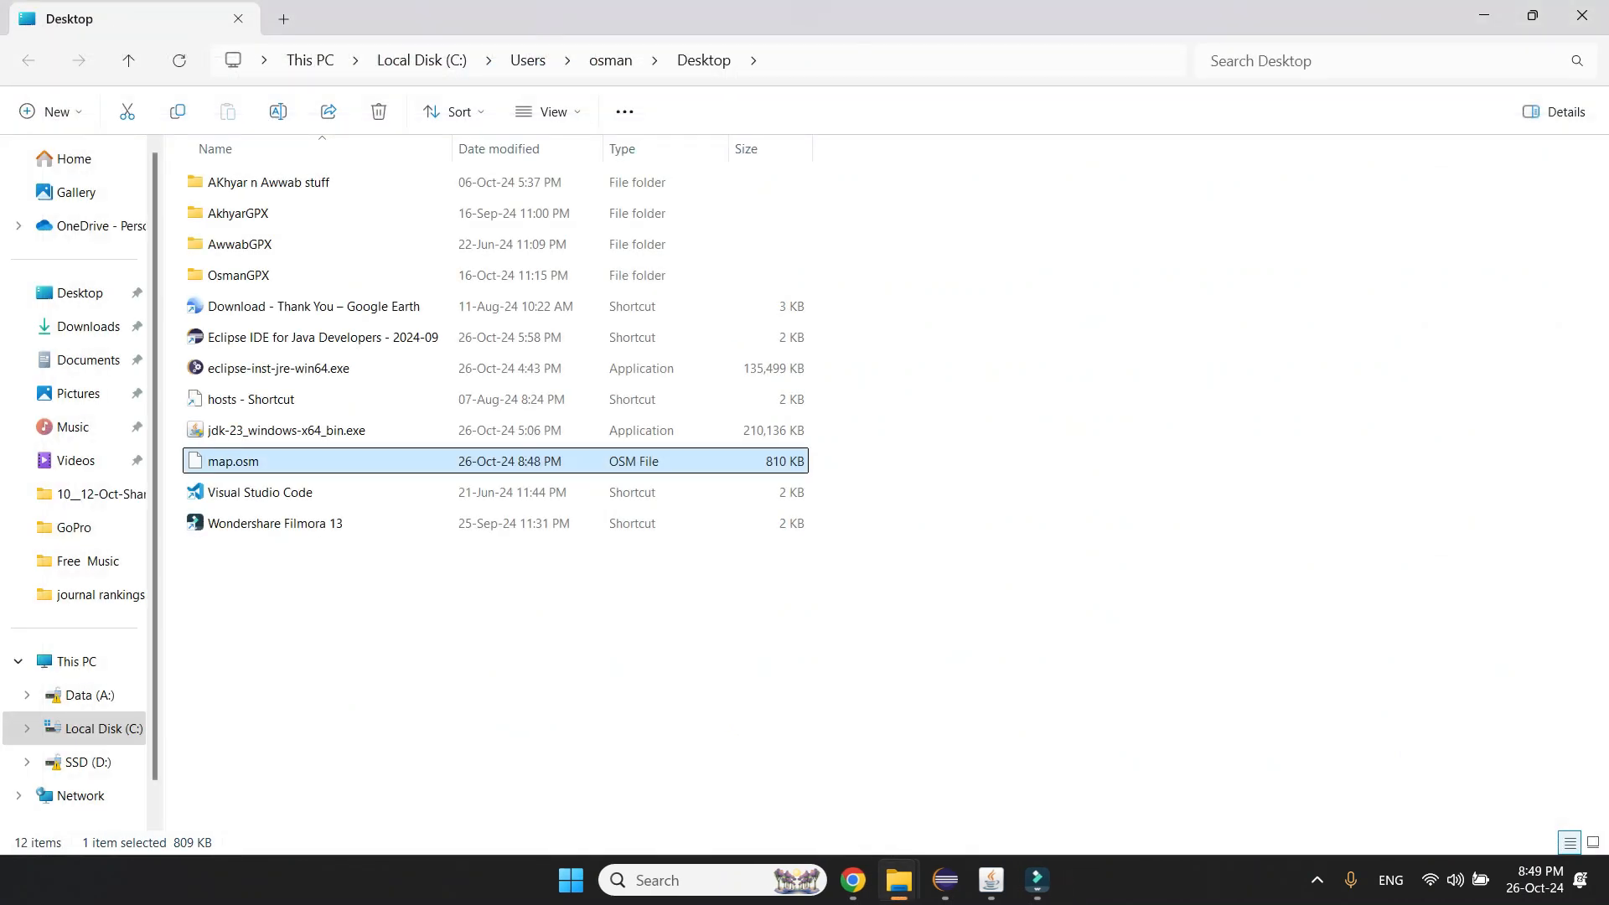
- Switch to the Chrome window with The ONE website and maximize it
left_click(853, 880)
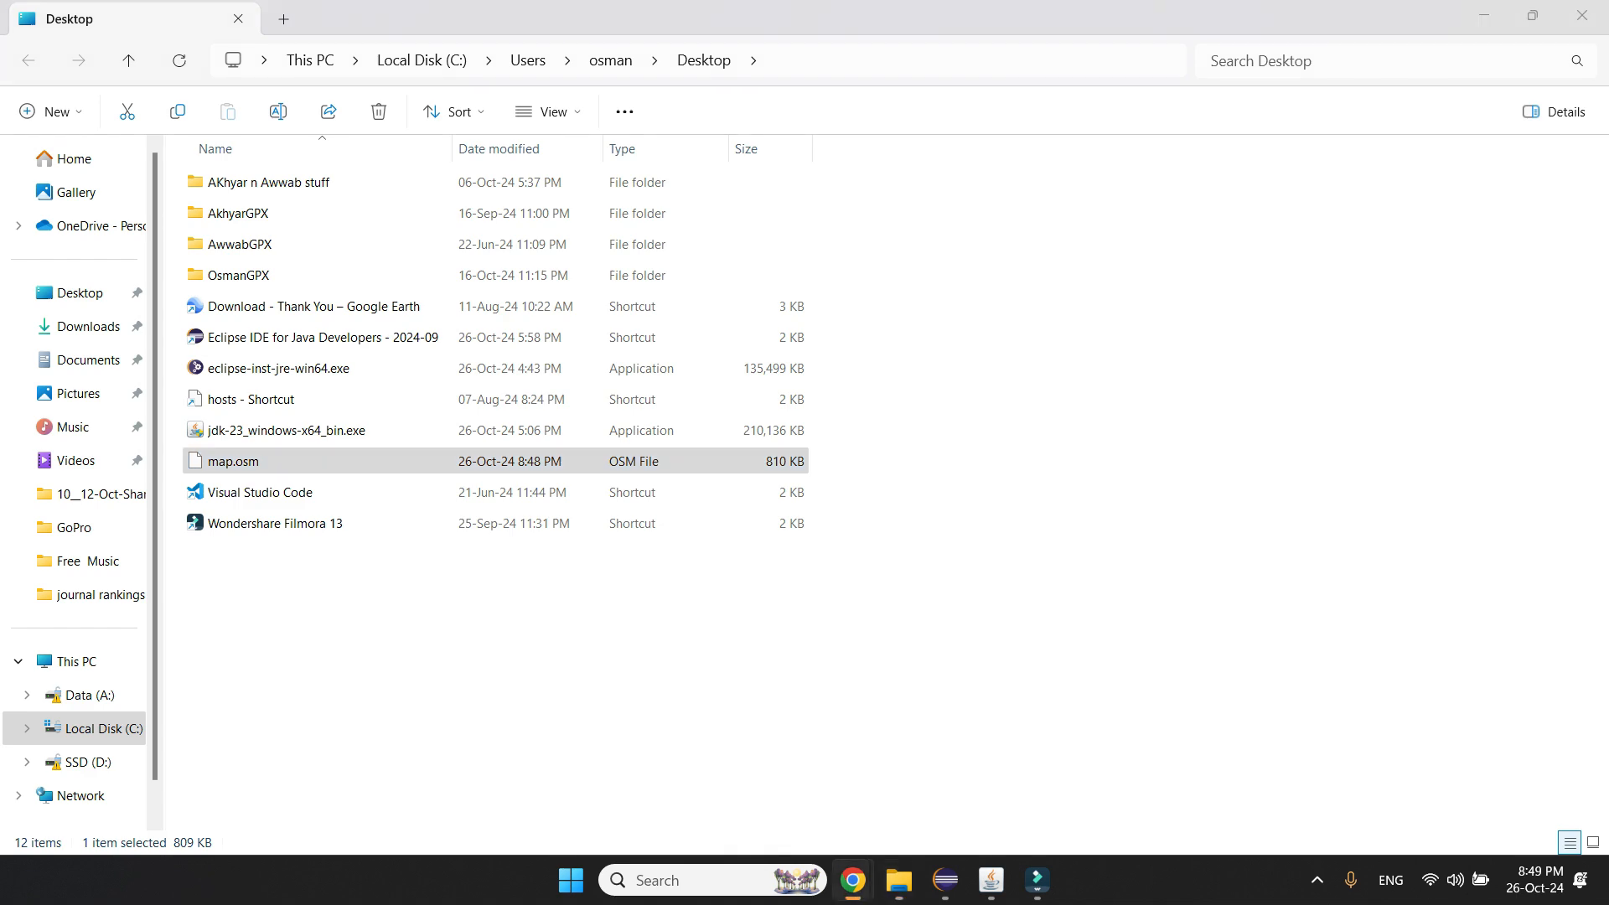
left_click_drag(0, 436, 791, 154)
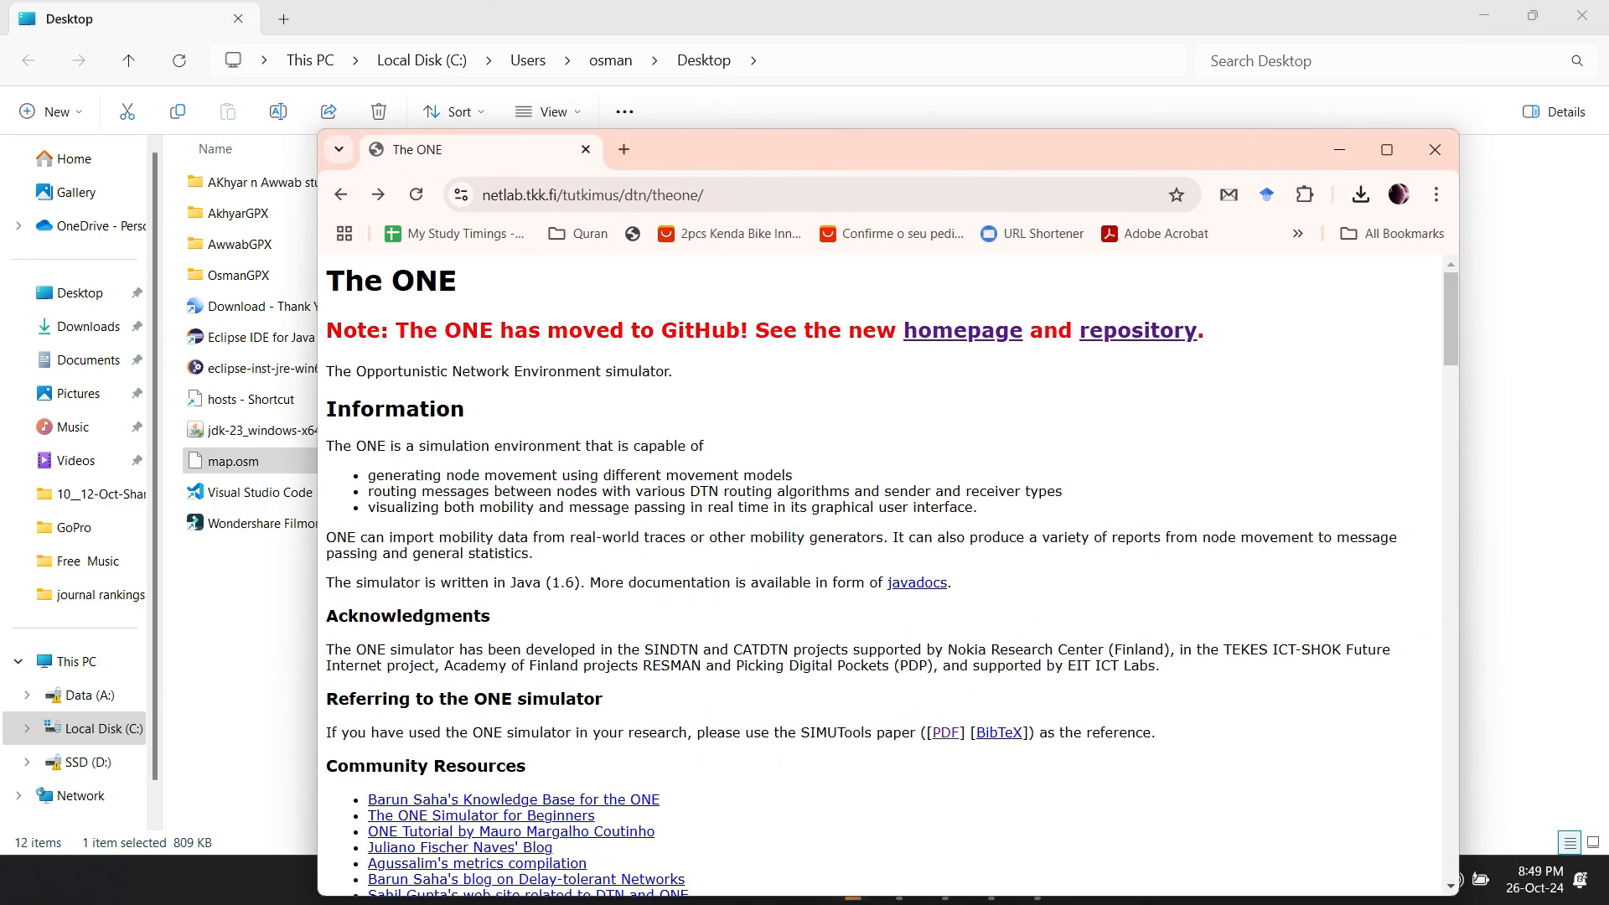
double_click(790, 154)
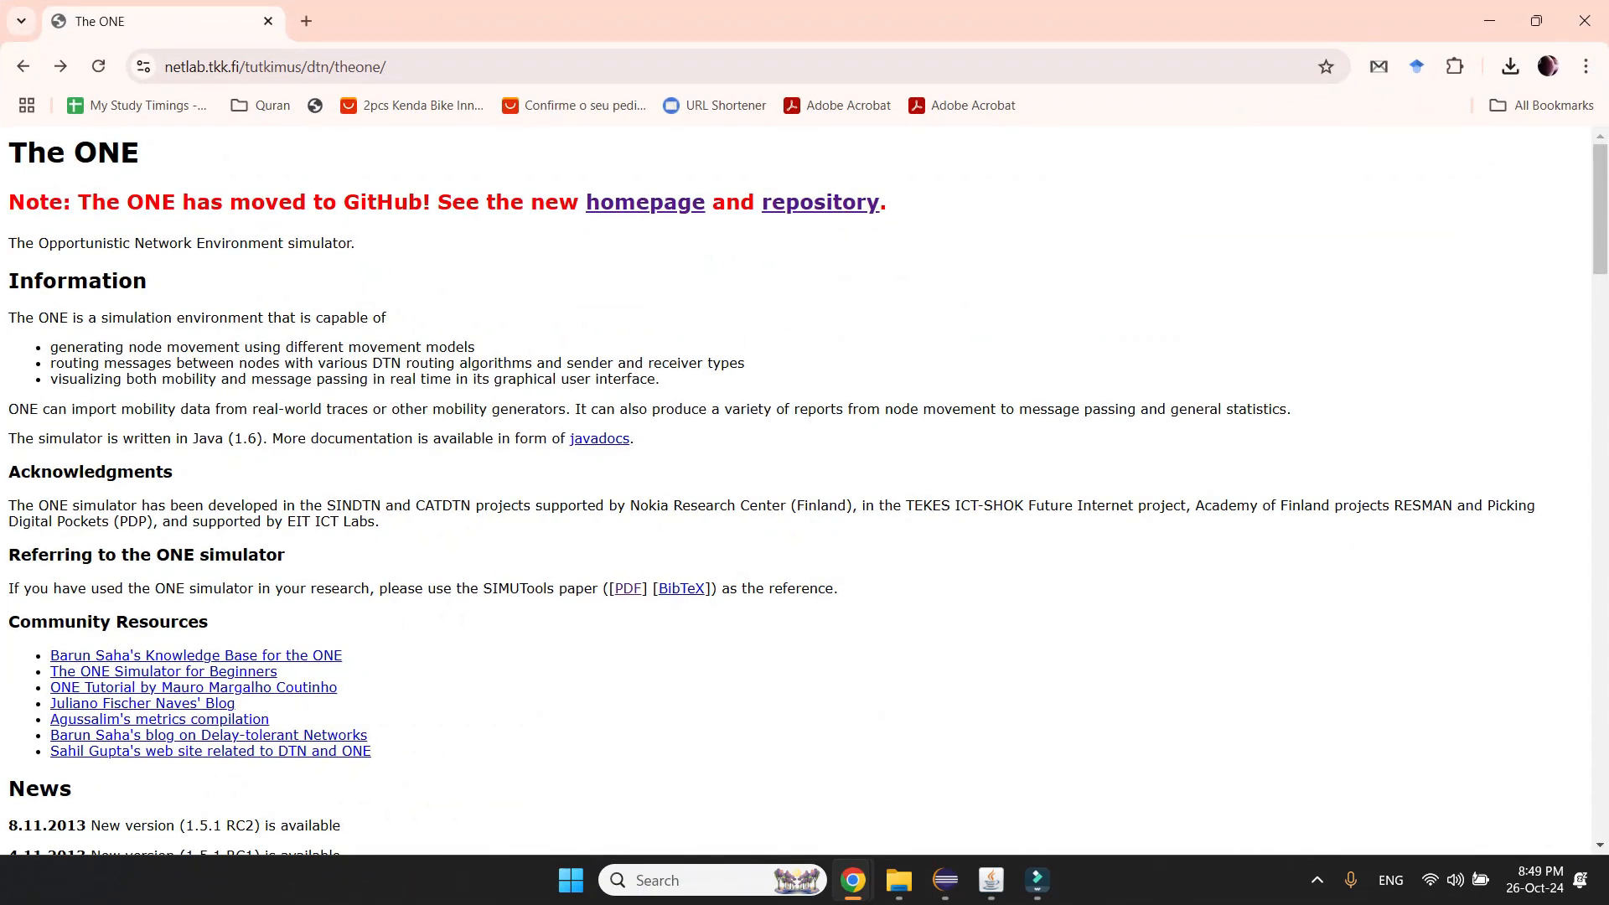
- Look through The ONE page's downloads, sample scenarios, user contributions such as the osm2wkt converter, and running instructions
scroll(805, 490, "down", 8)
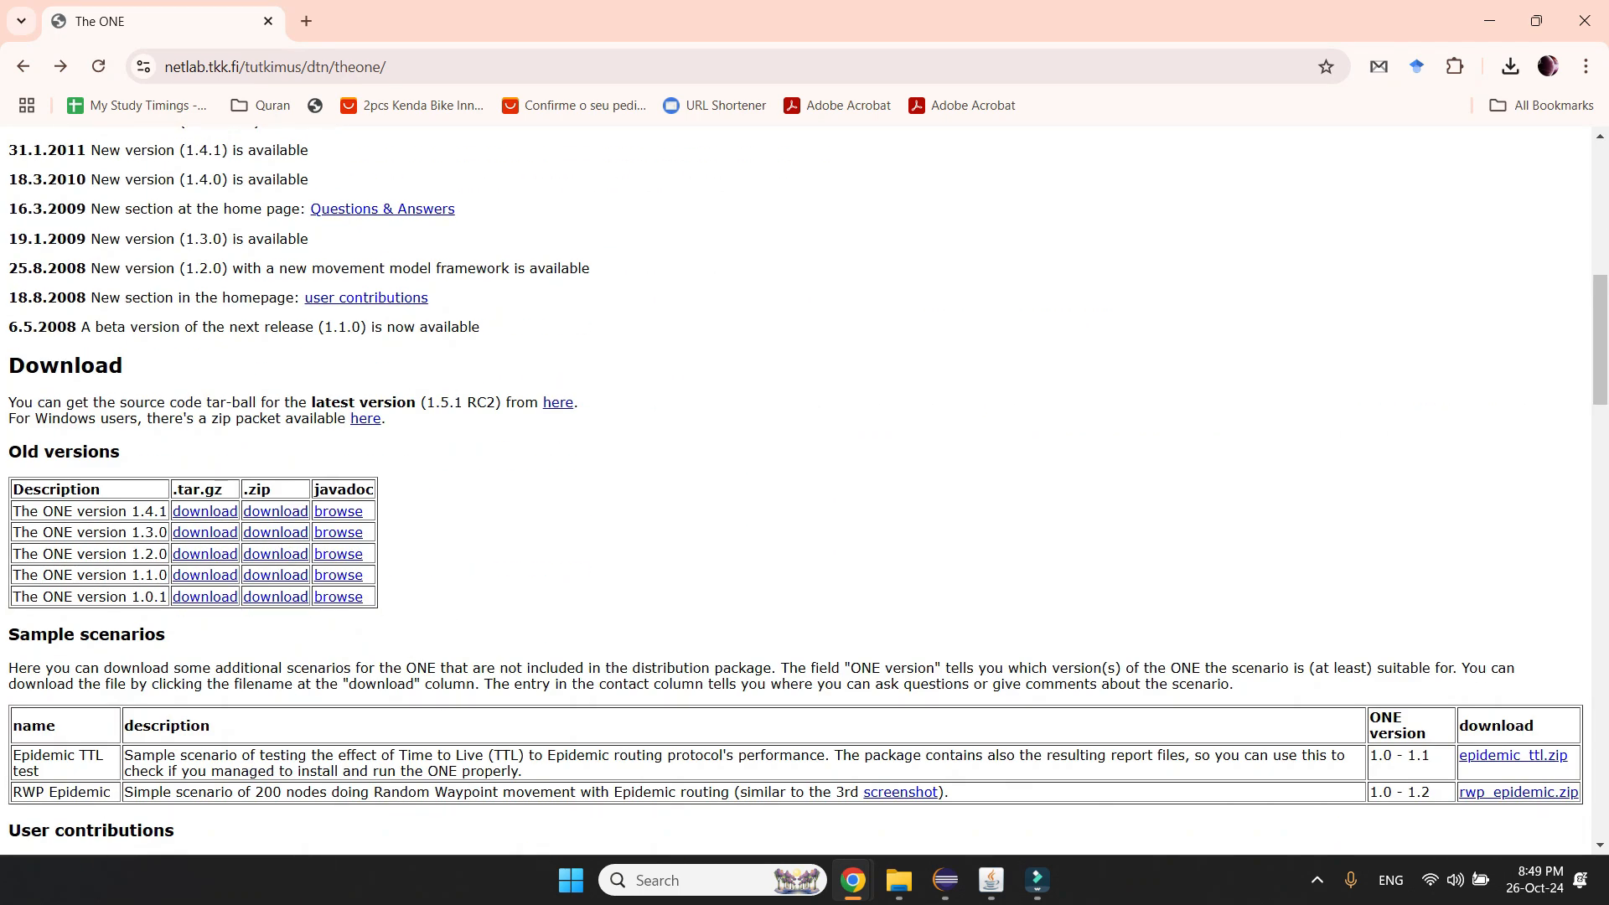
scroll(804, 491, "down", 2)
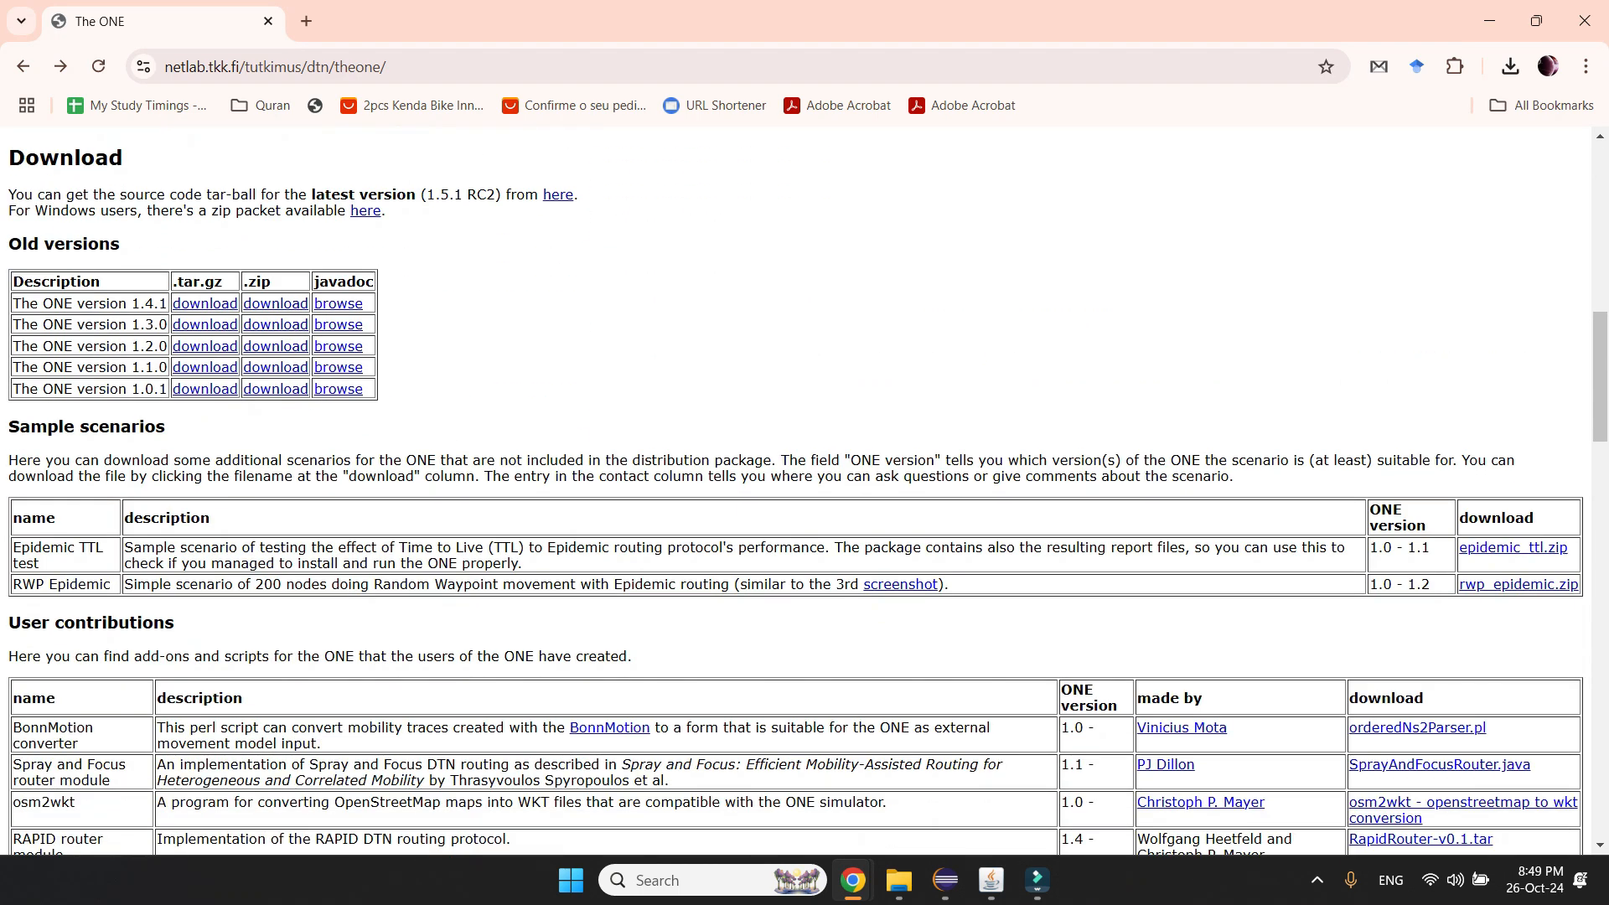
scroll(804, 490, "down", 4)
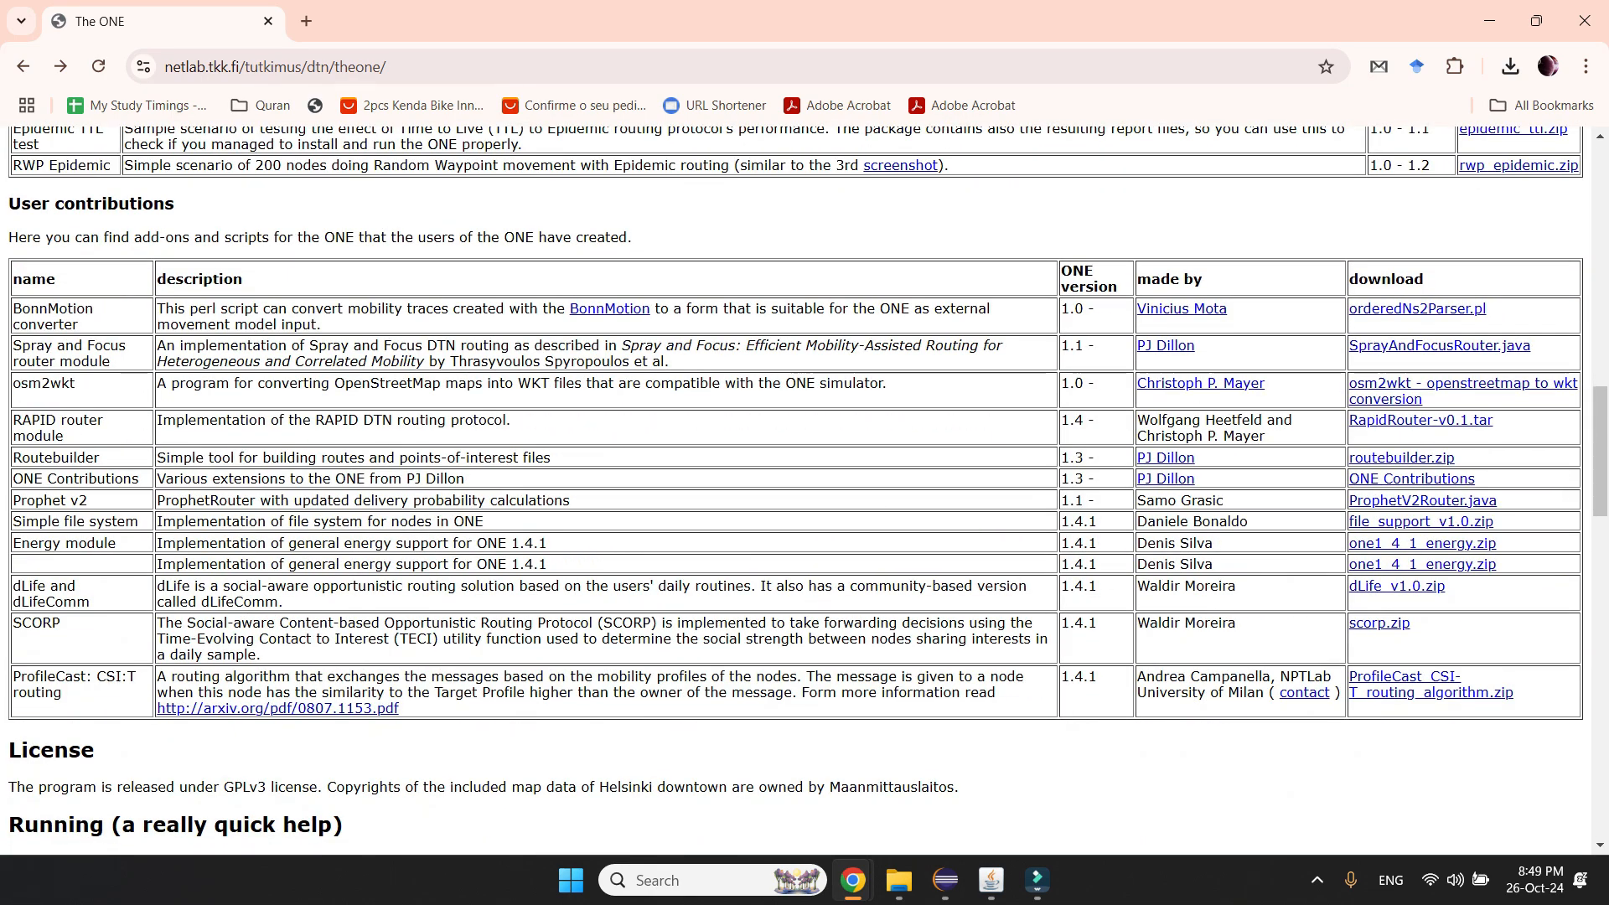
scroll(804, 491, "down", 5)
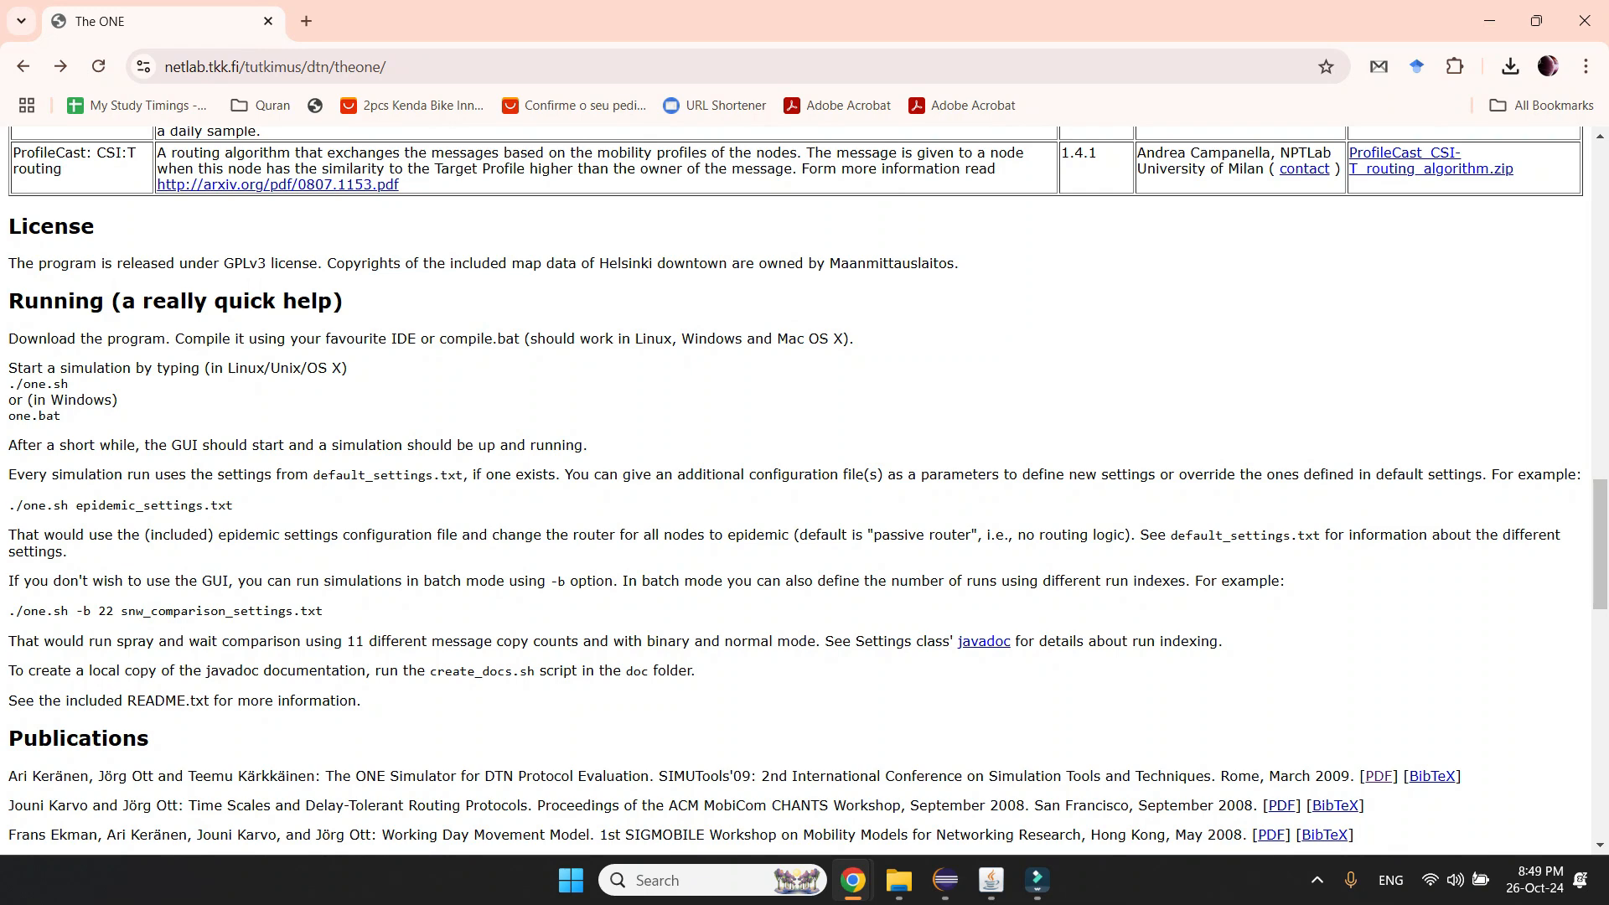
scroll(805, 490, "up", 6)
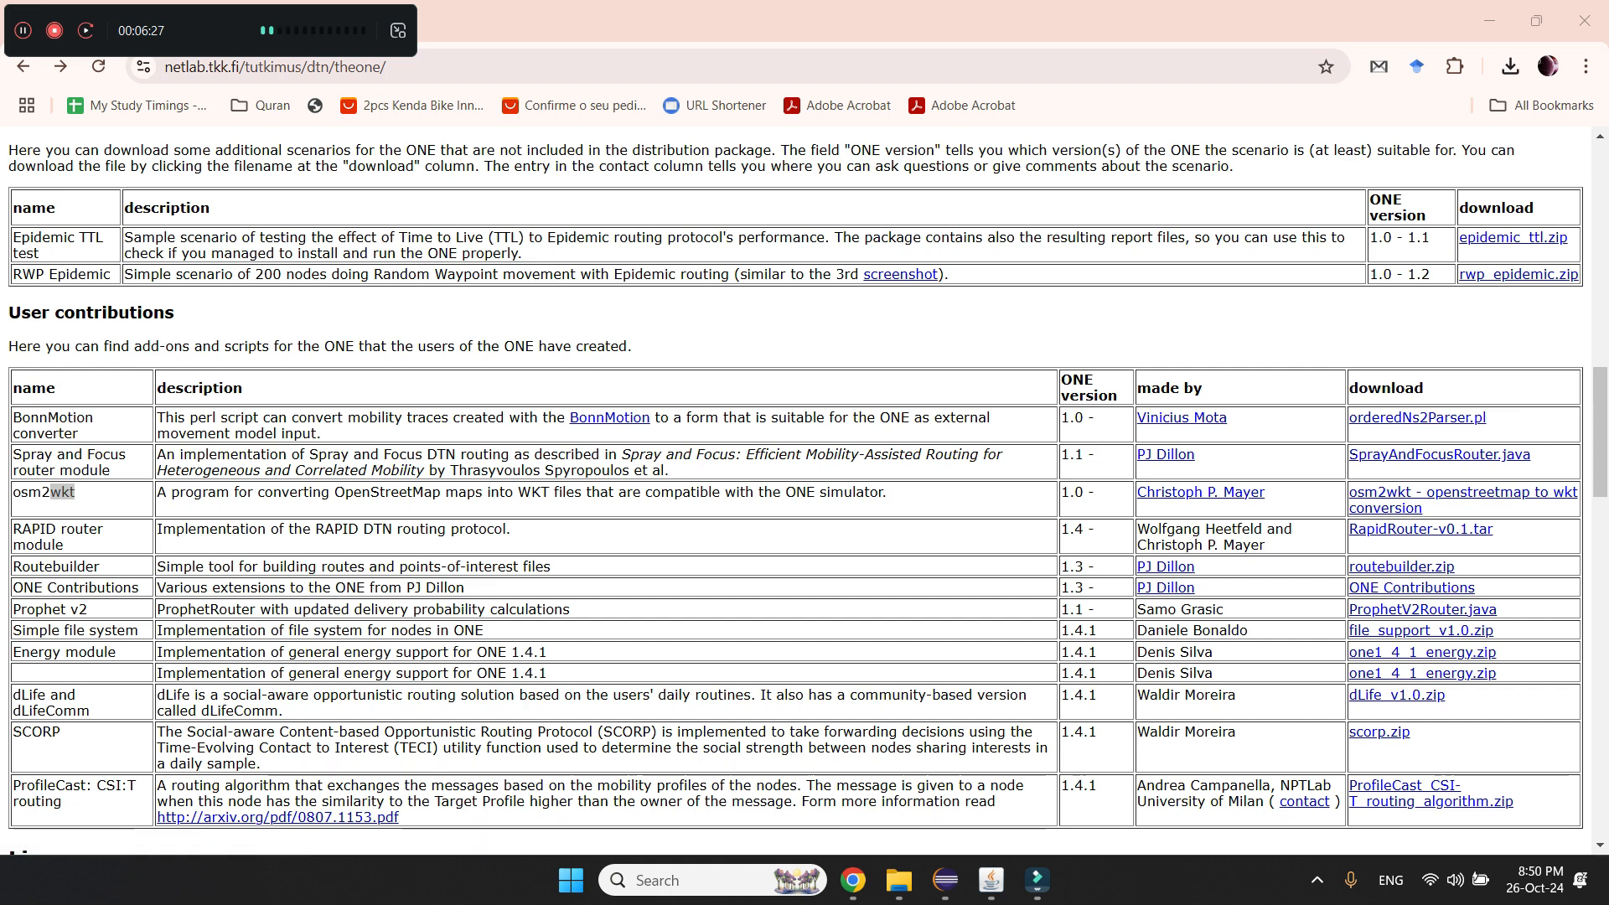
scroll(796, 490, "up", 15)
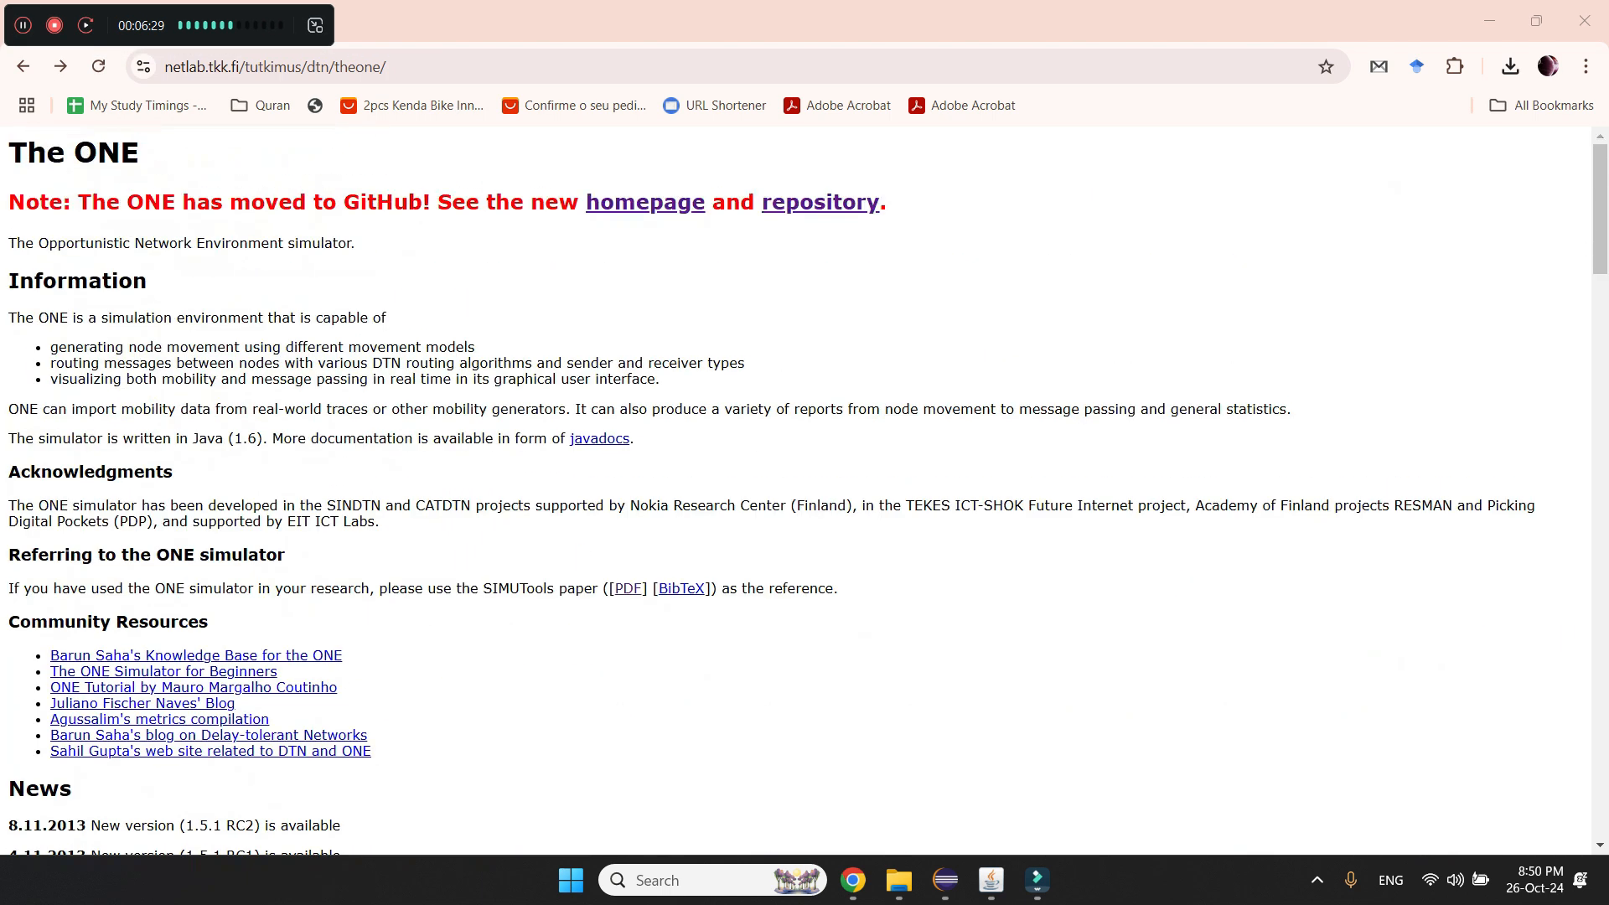
- Search Google for "the one simulator" and open The ONE result from tkk.fi
key("ctrl+l")
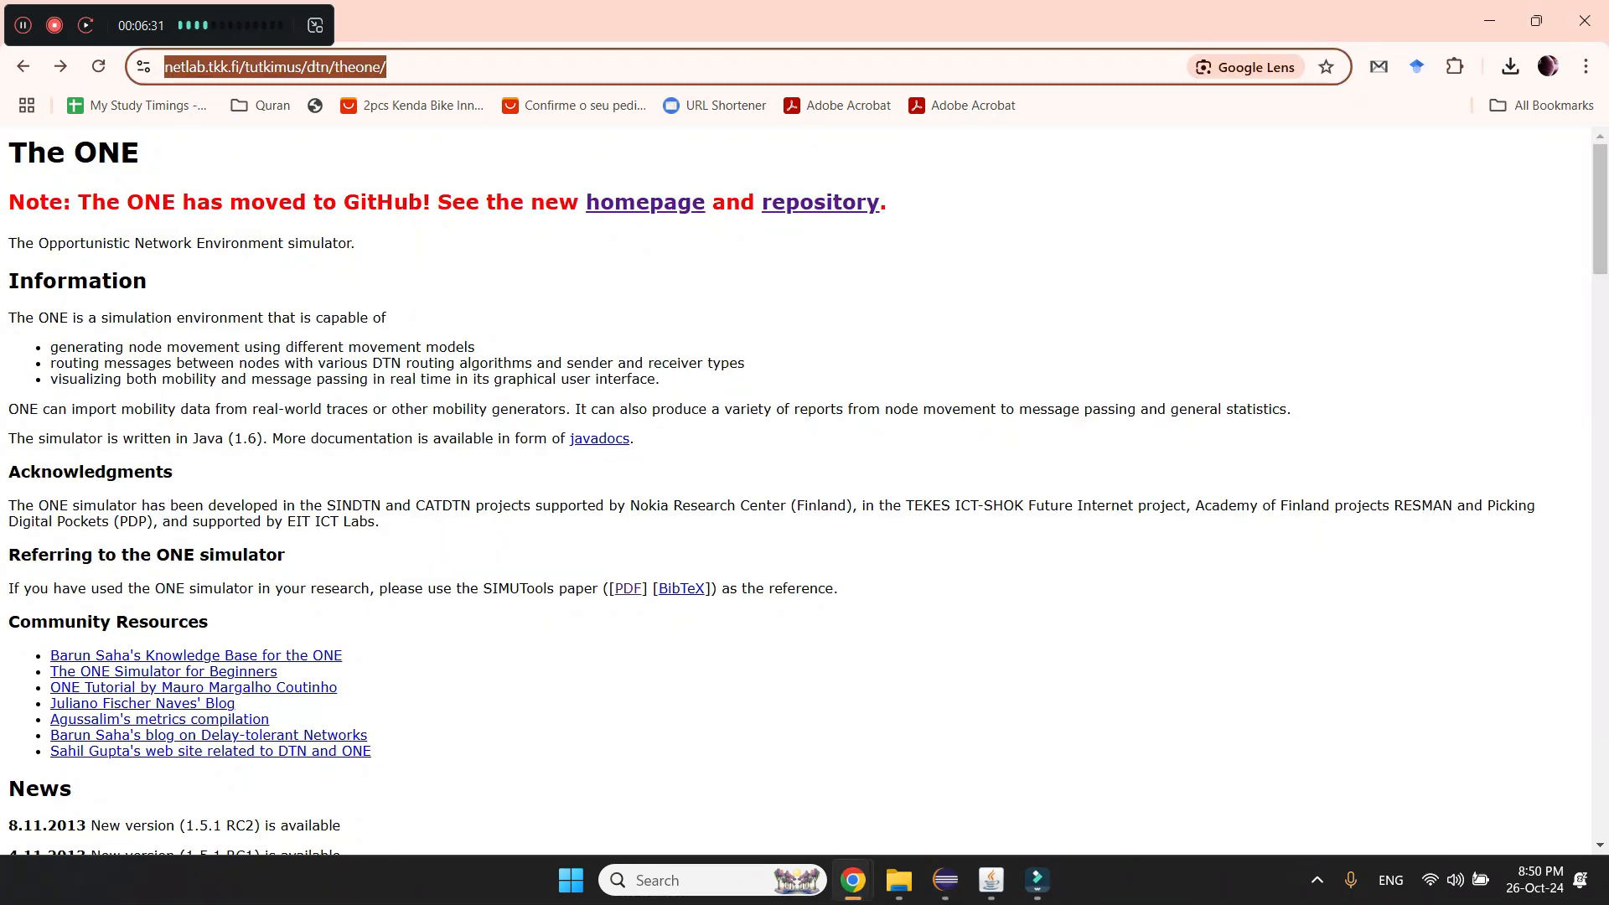
type("the one si")
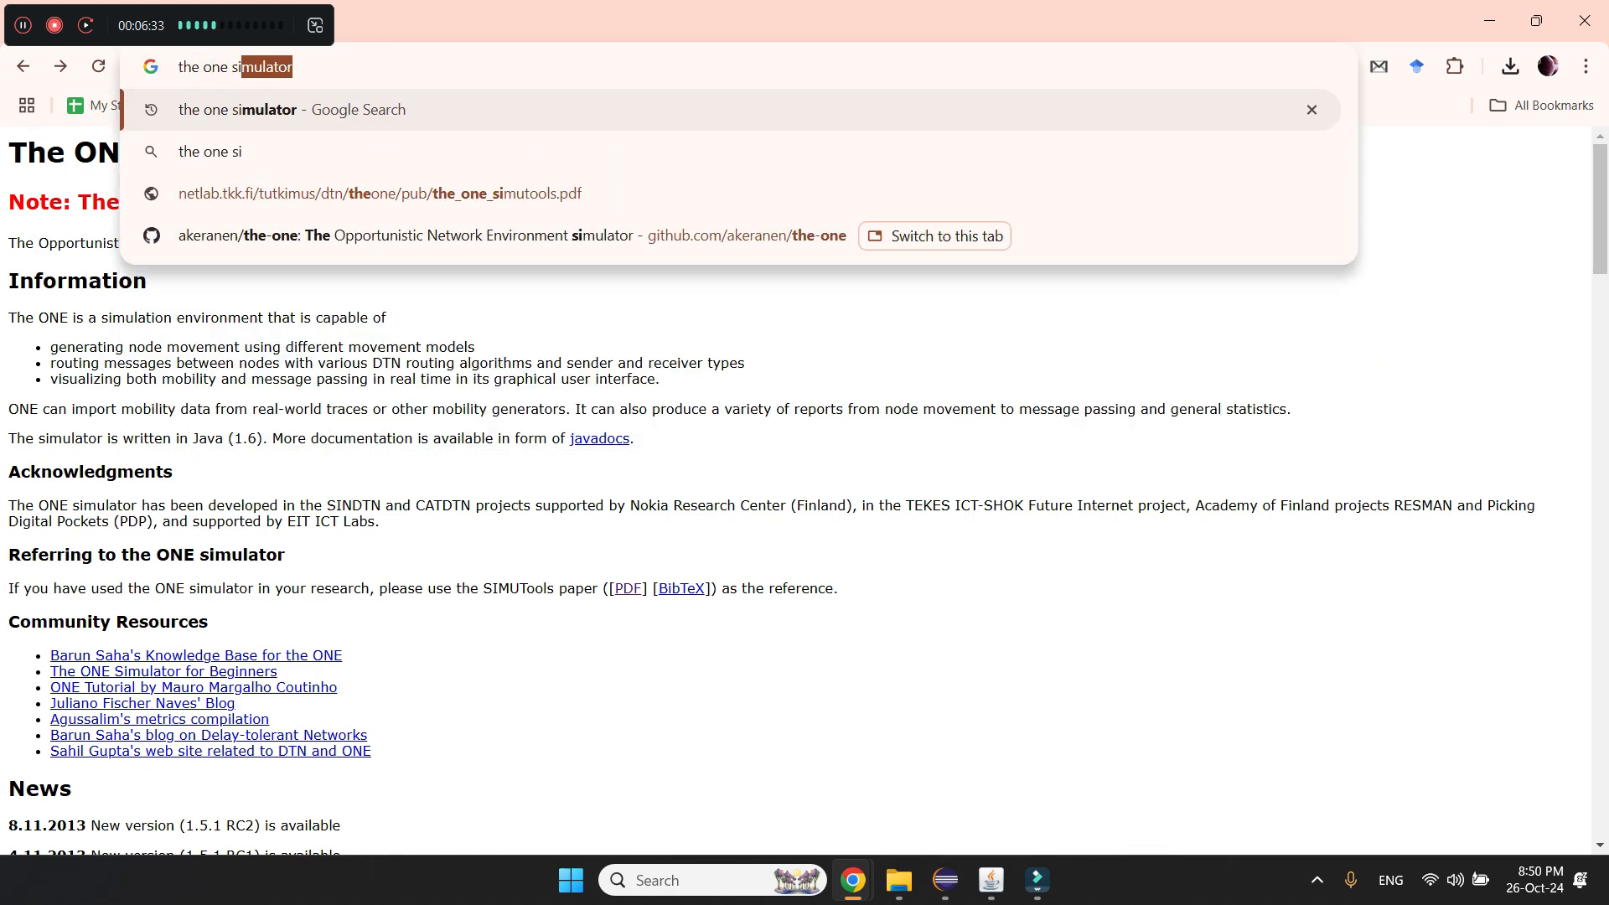
key("Return")
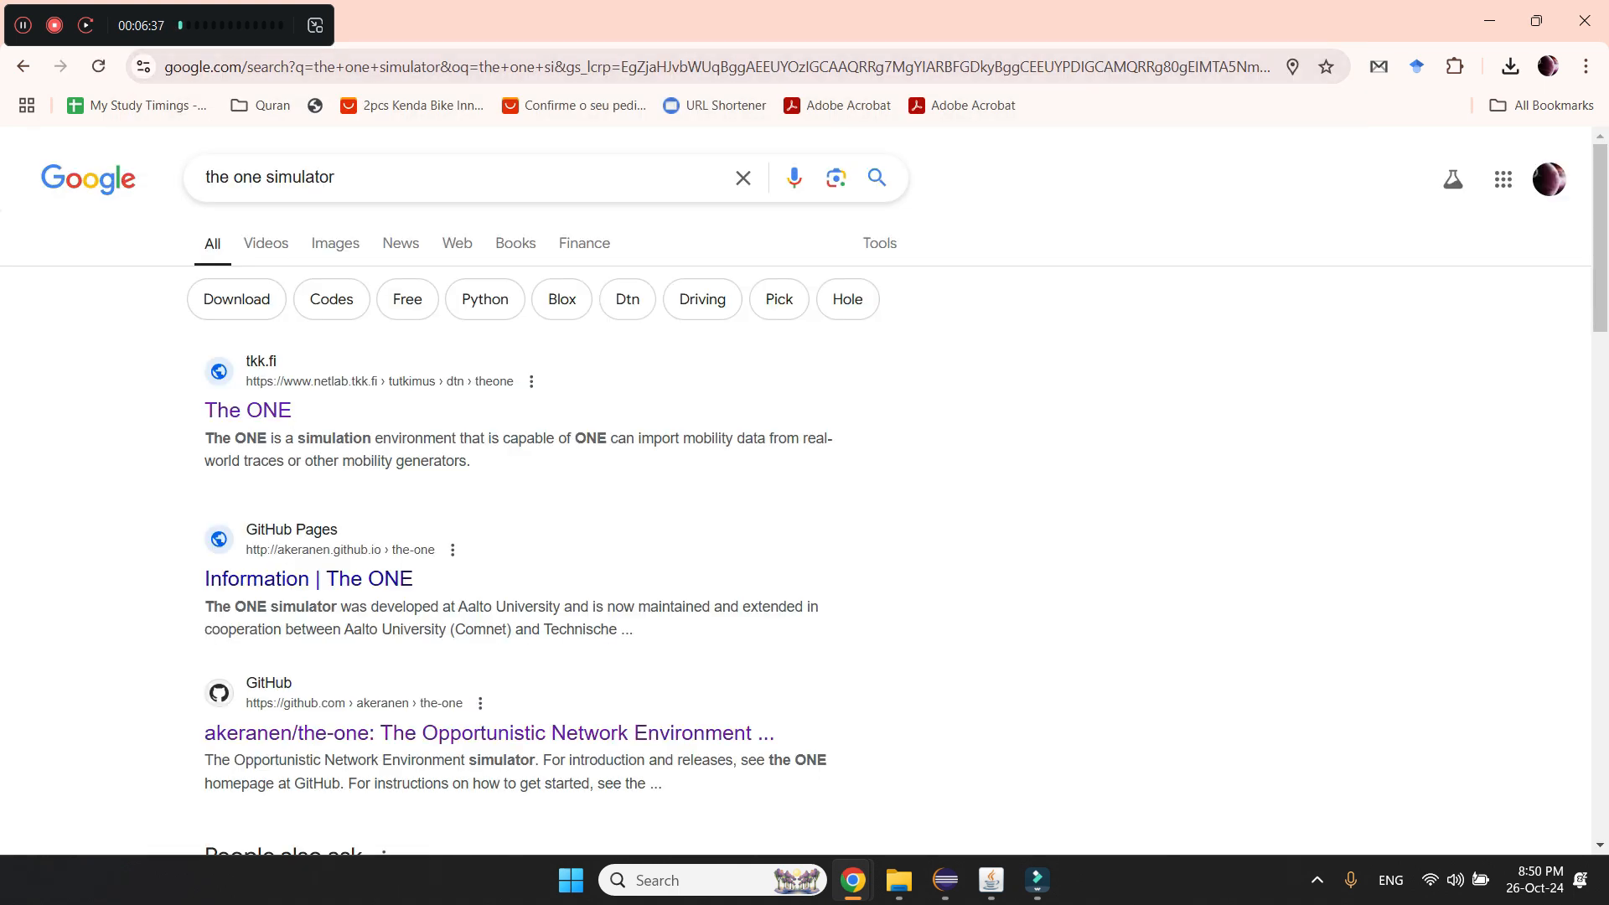
left_click(247, 409)
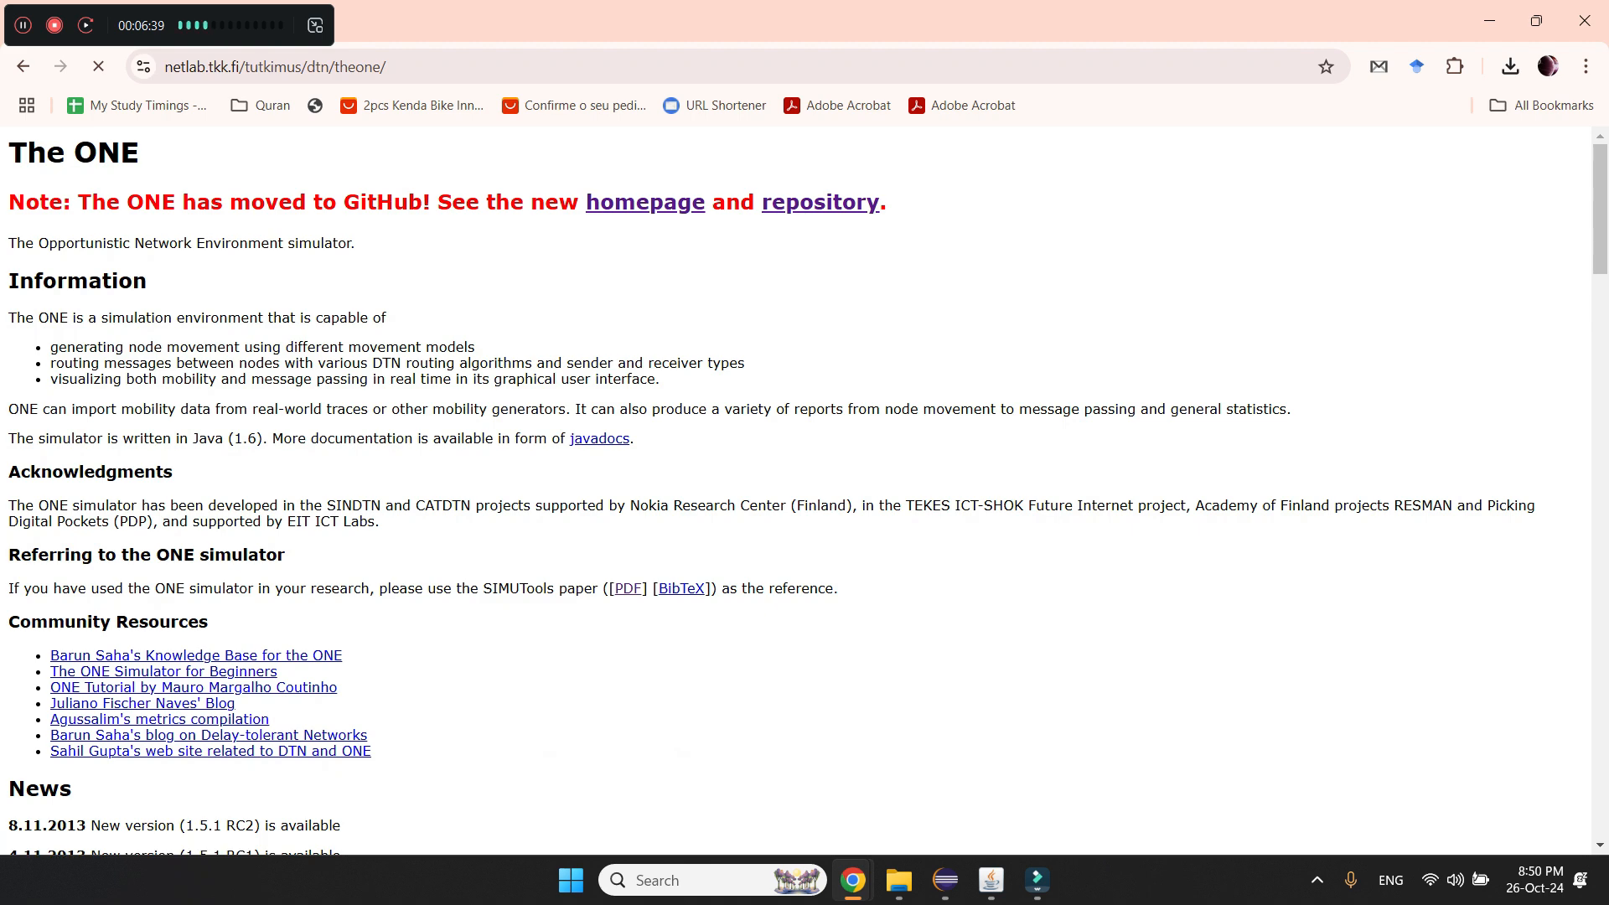
- Go on to the simulator's new GitHub homepage and read its information, acknowledgments and releases sections
scroll(804, 494, "down", 3)
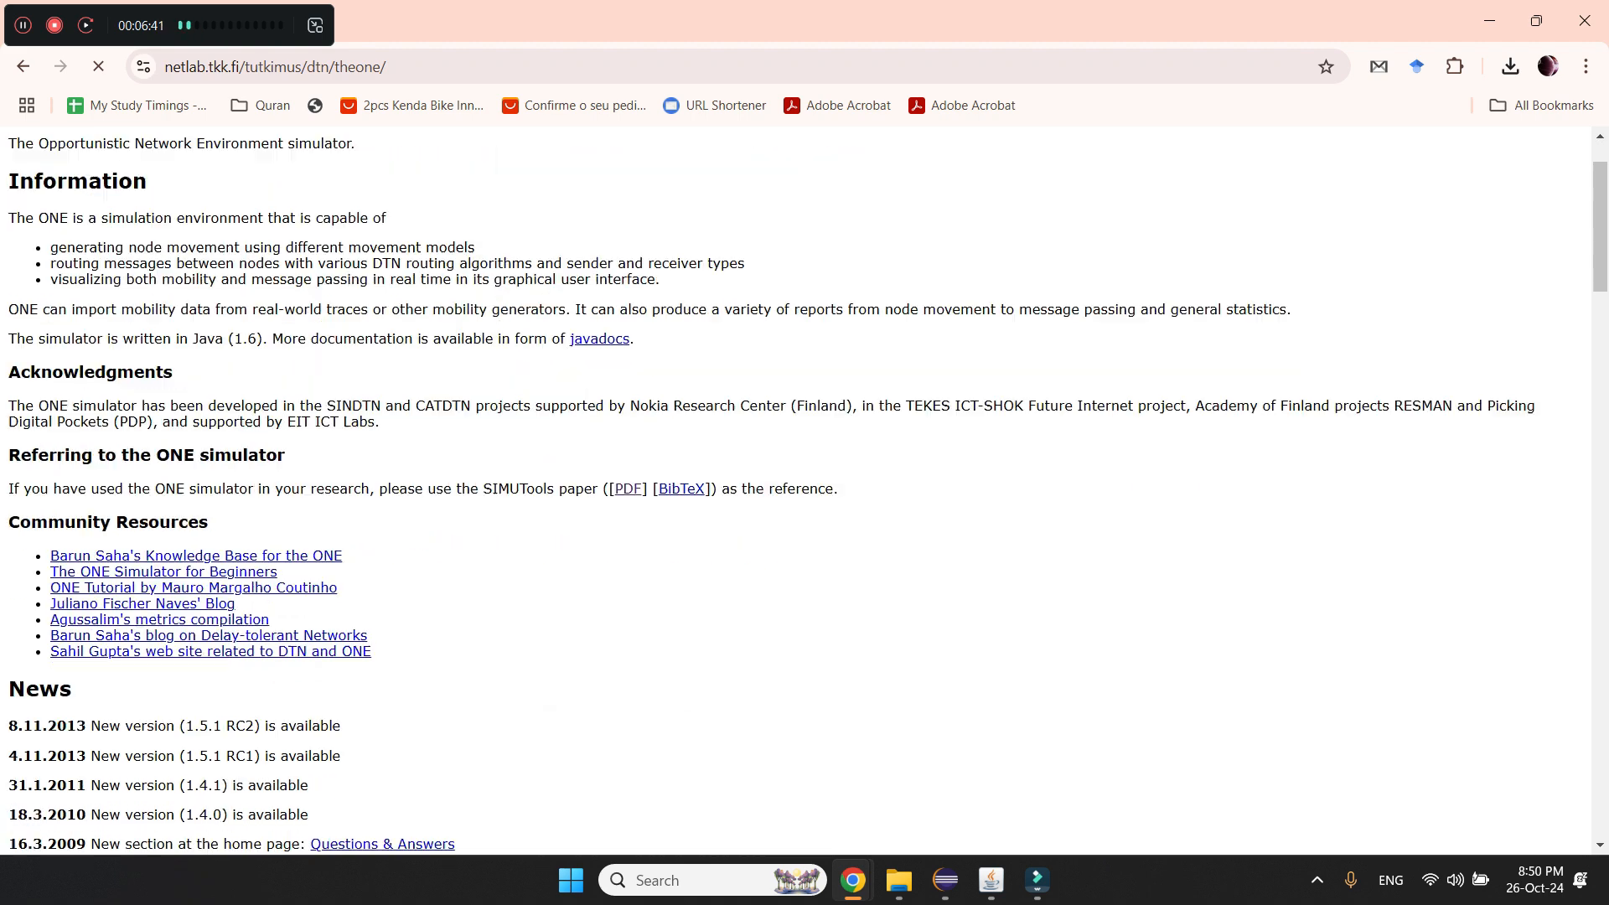
scroll(804, 494, "up", 3)
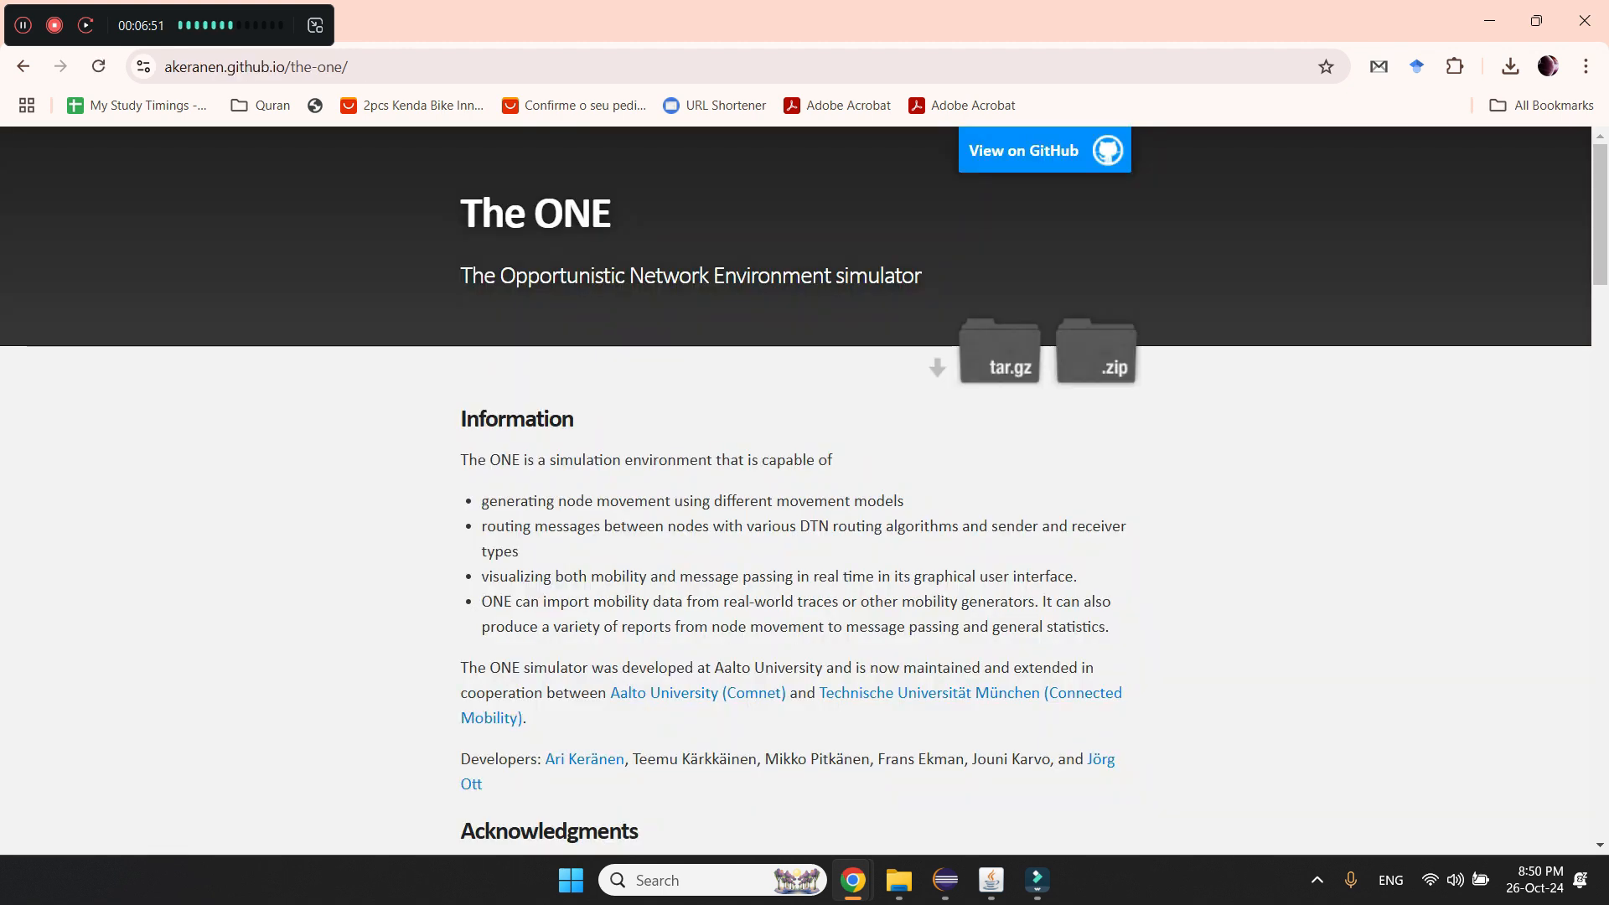
scroll(796, 490, "down", 3)
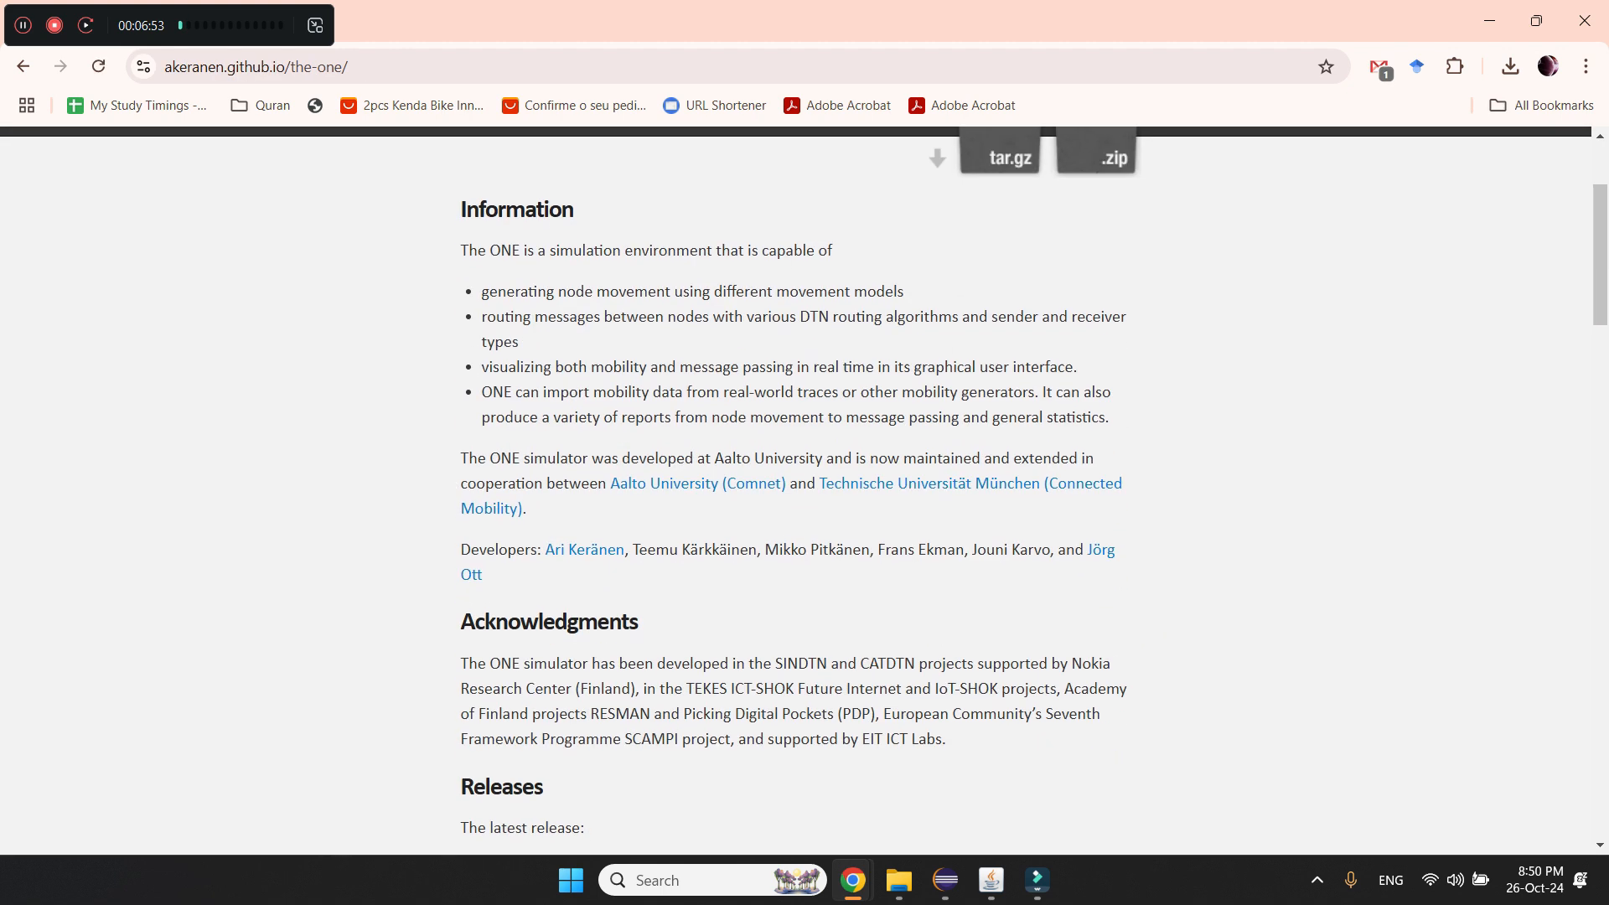
scroll(796, 491, "up", 3)
scroll(797, 491, "down", 5)
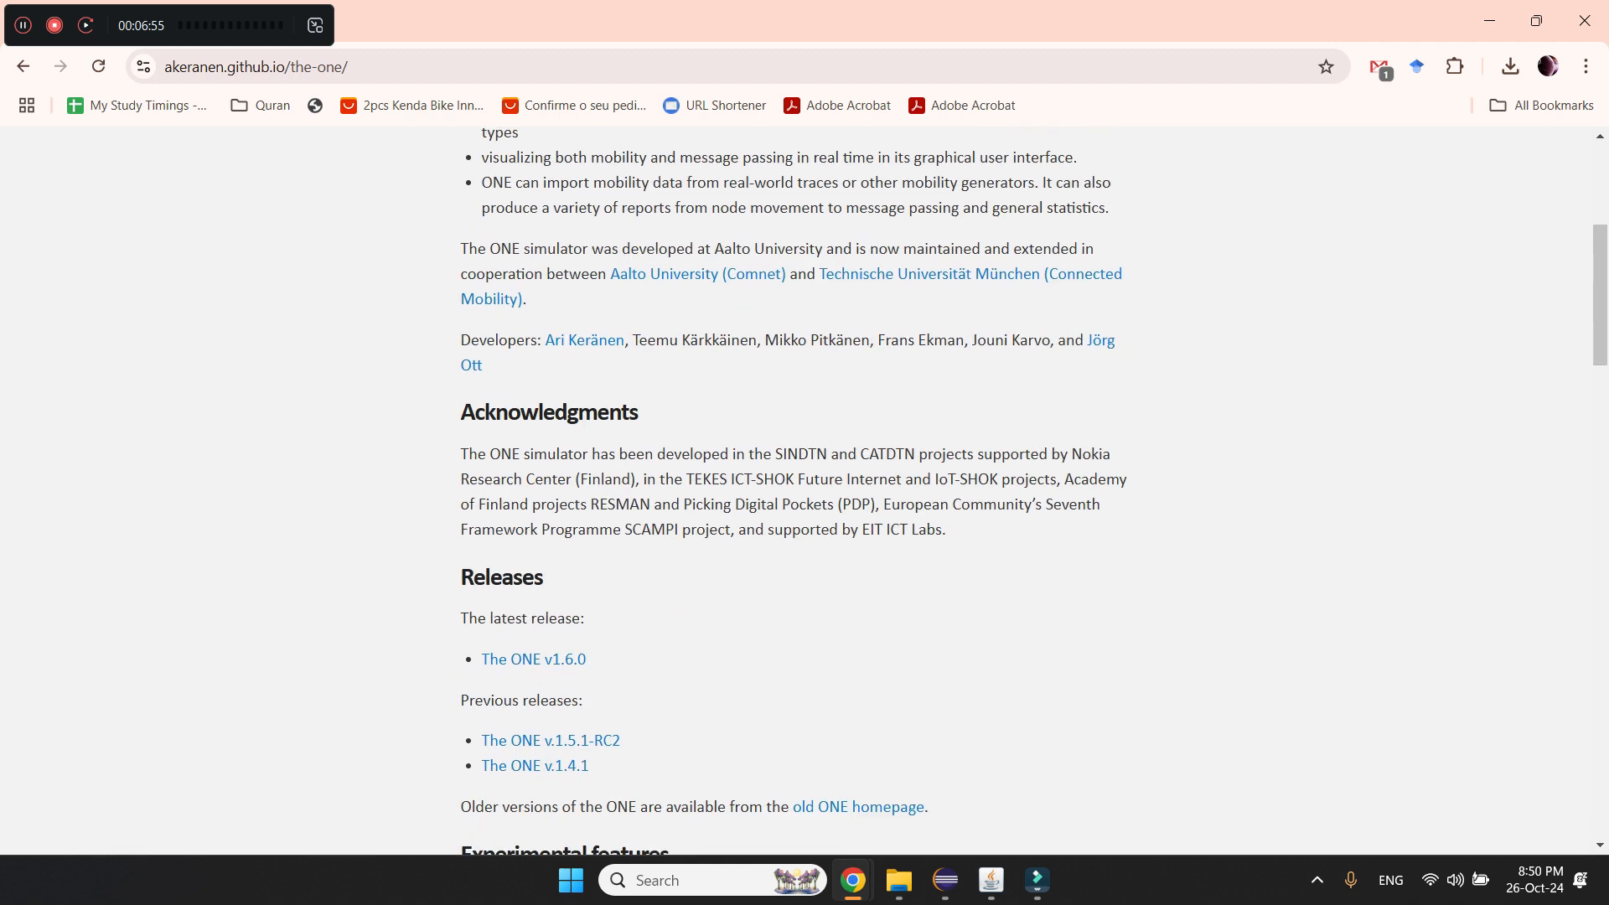
scroll(796, 491, "down", 3)
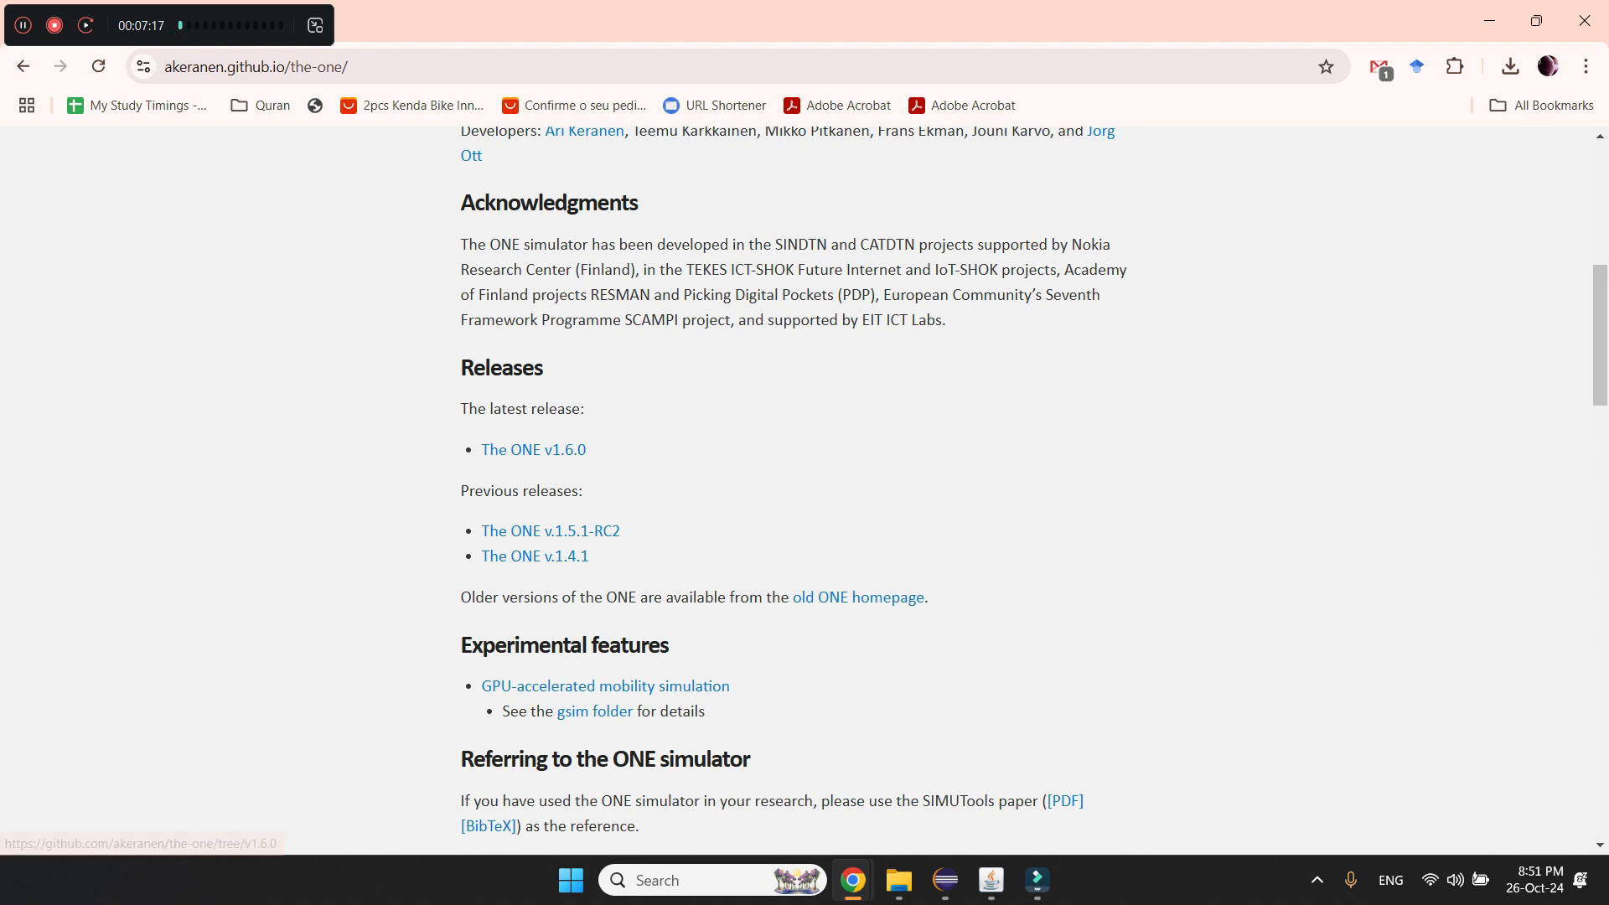
scroll(797, 490, "up", 7)
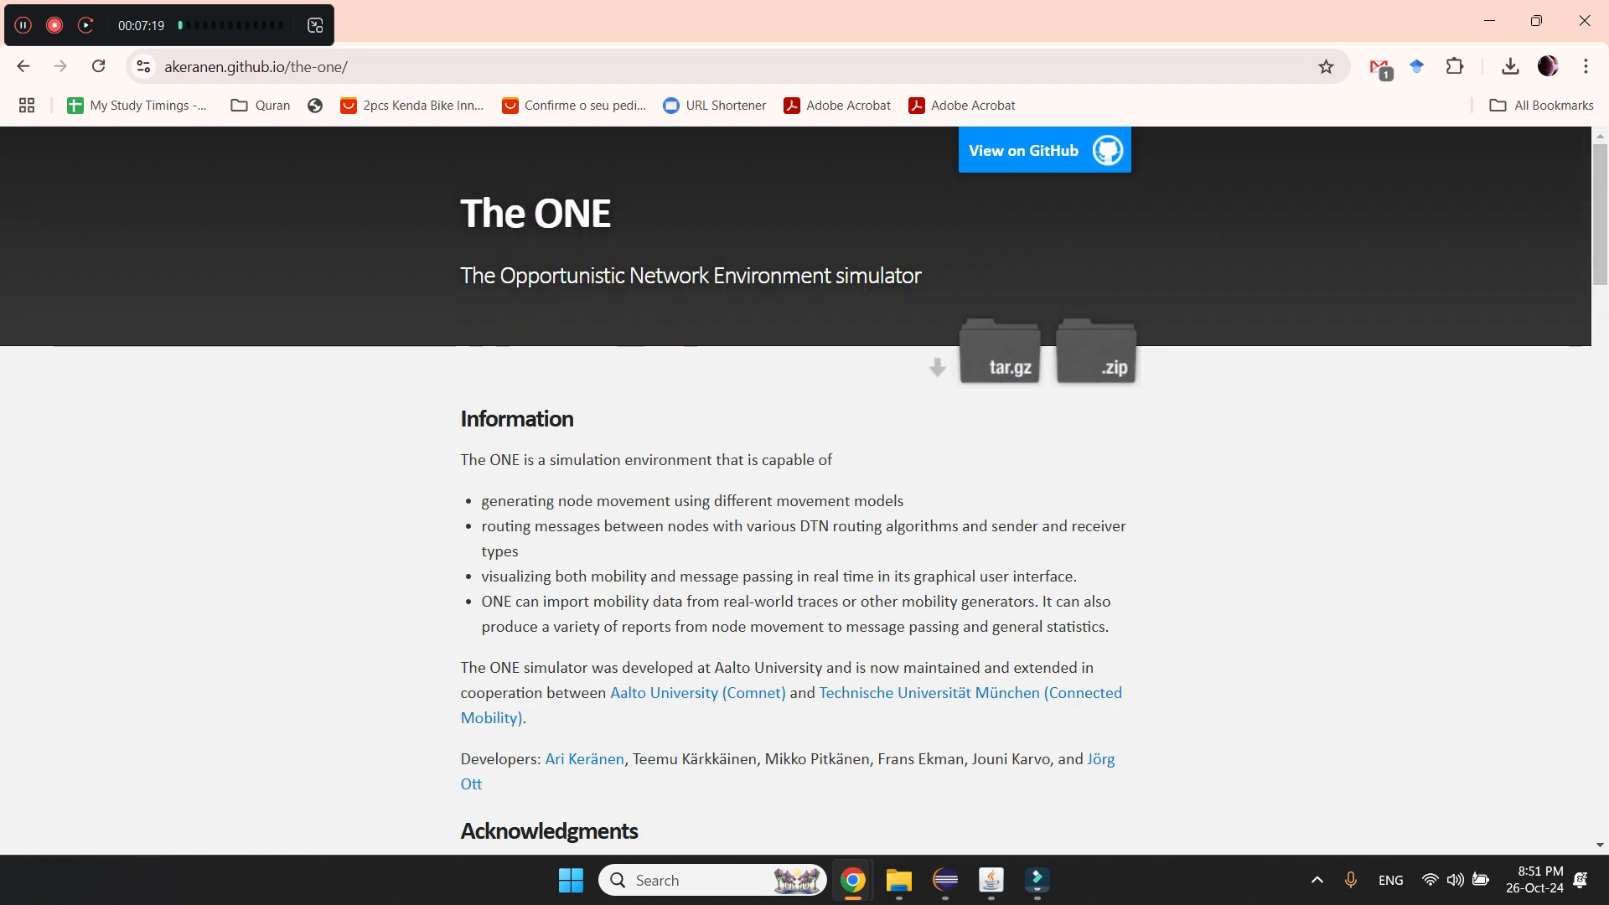
scroll(796, 490, "down", 1)
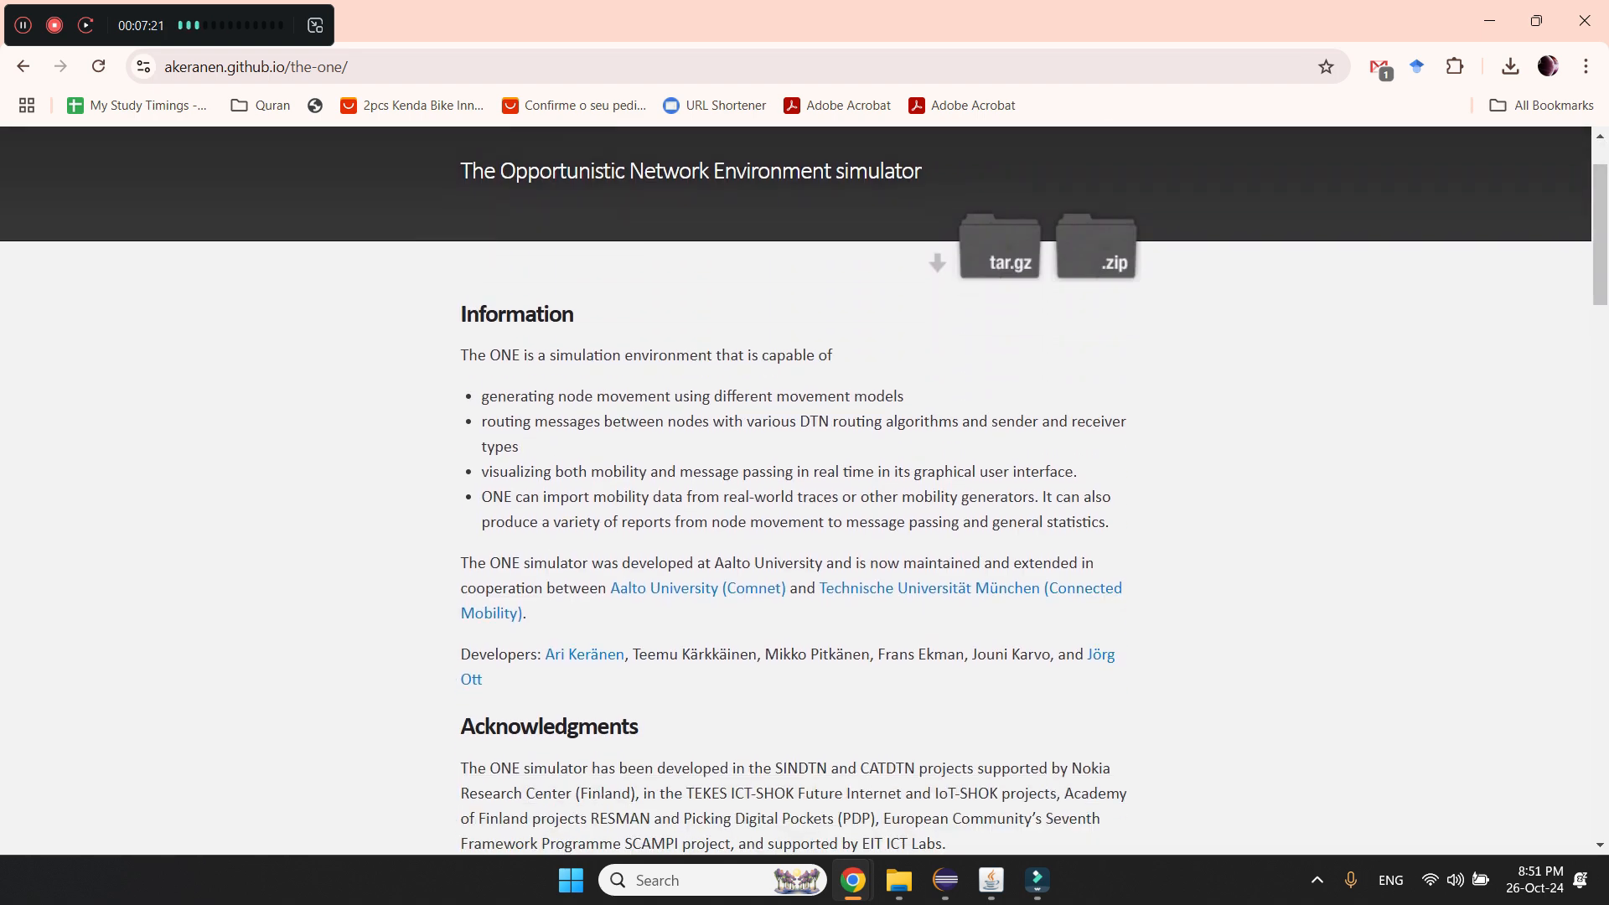
- Return to the simulator's GitHub repository and look through its folders, files and README
scroll(796, 490, "up", 1)
left_click(22, 66)
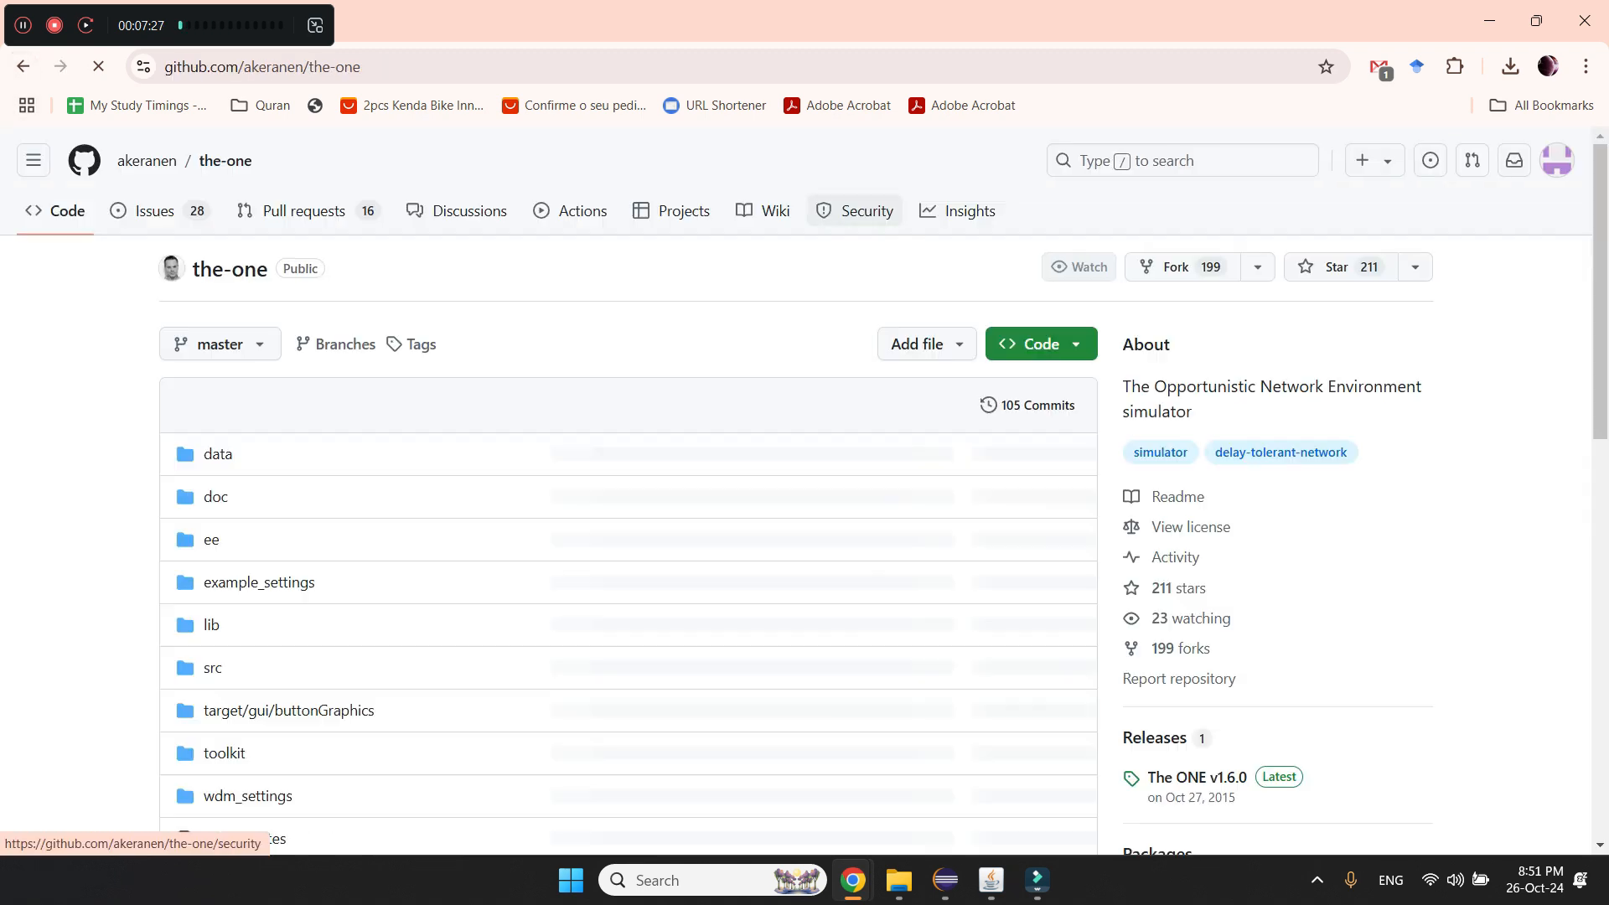
scroll(603, 470, "down", 5)
scroll(604, 470, "up", 5)
scroll(603, 420, "down", 9)
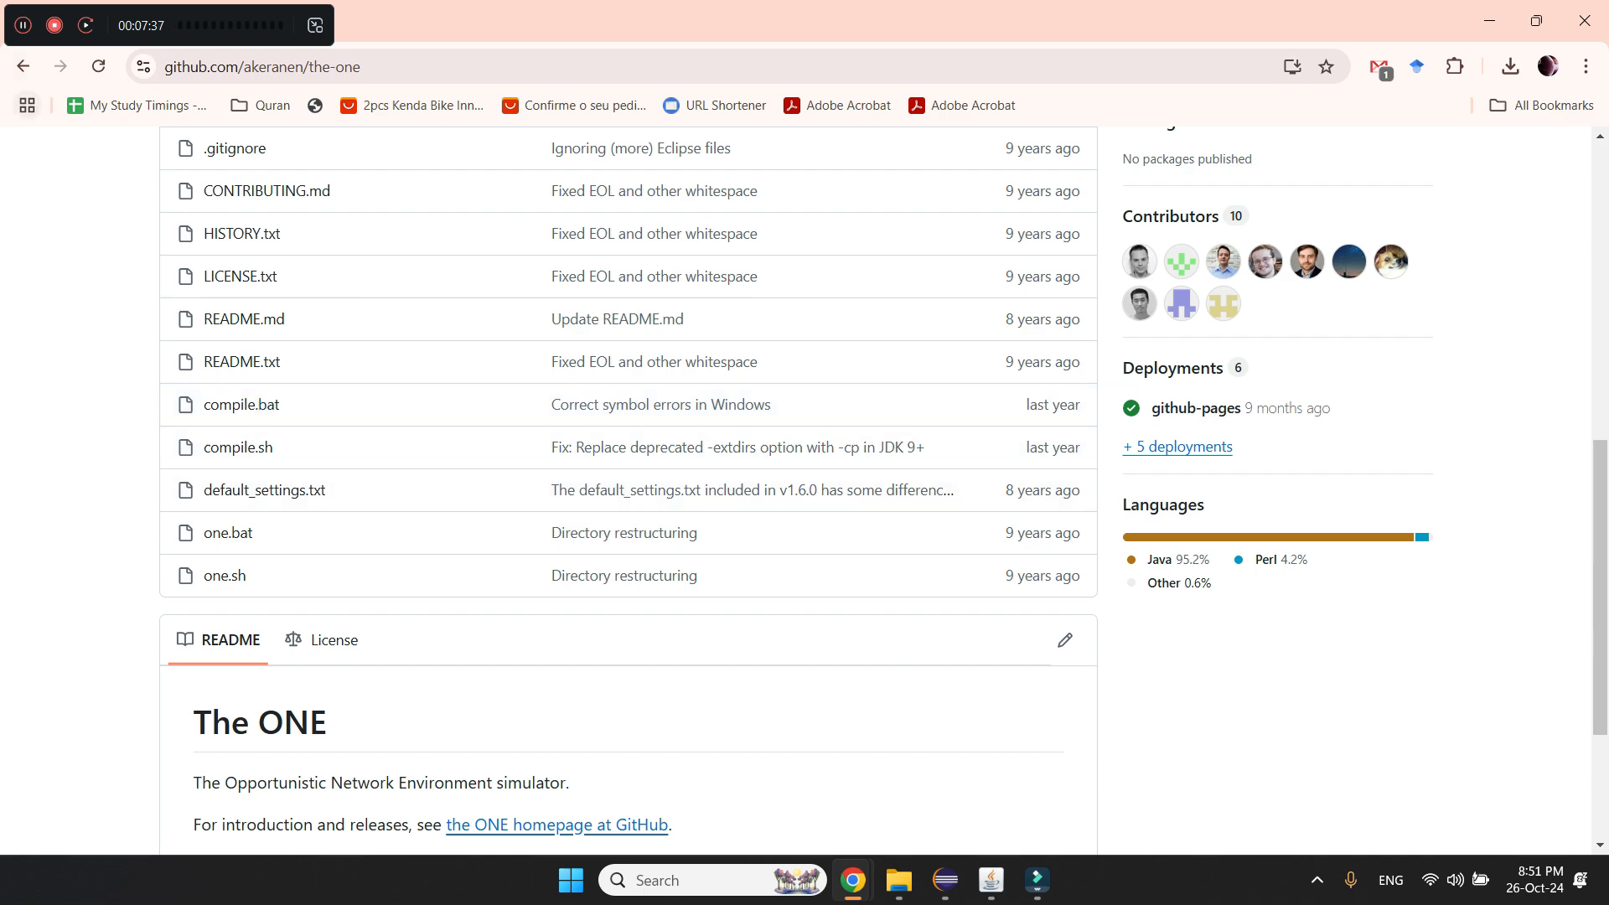
key("Page_Up")
key("Page_Up")
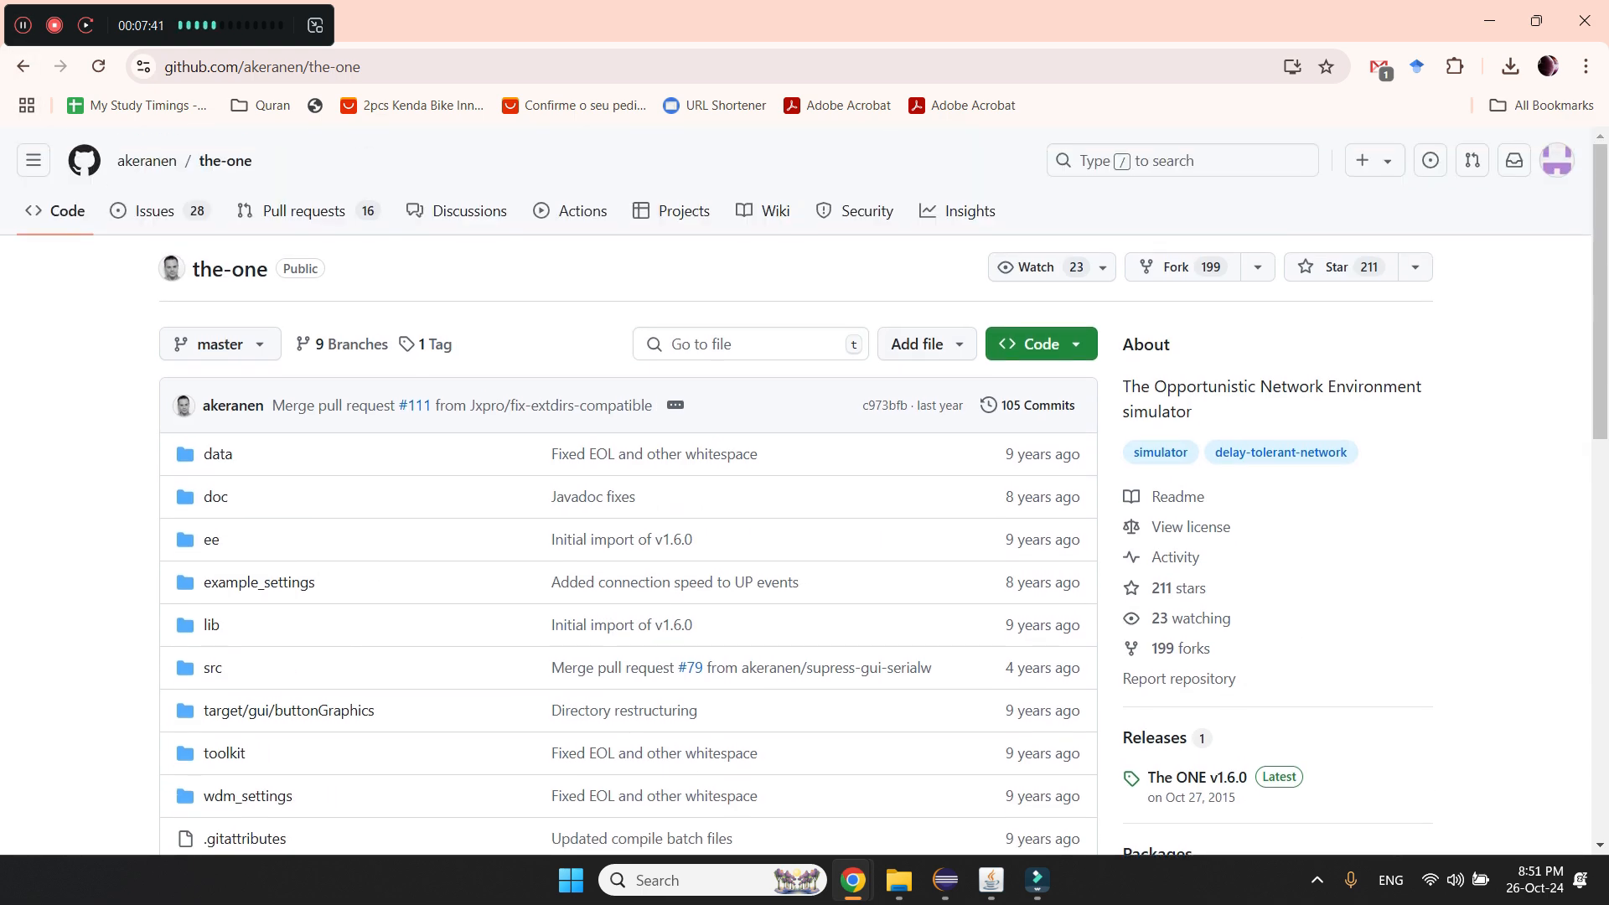
scroll(628, 545, "down", 4)
scroll(628, 545, "up", 4)
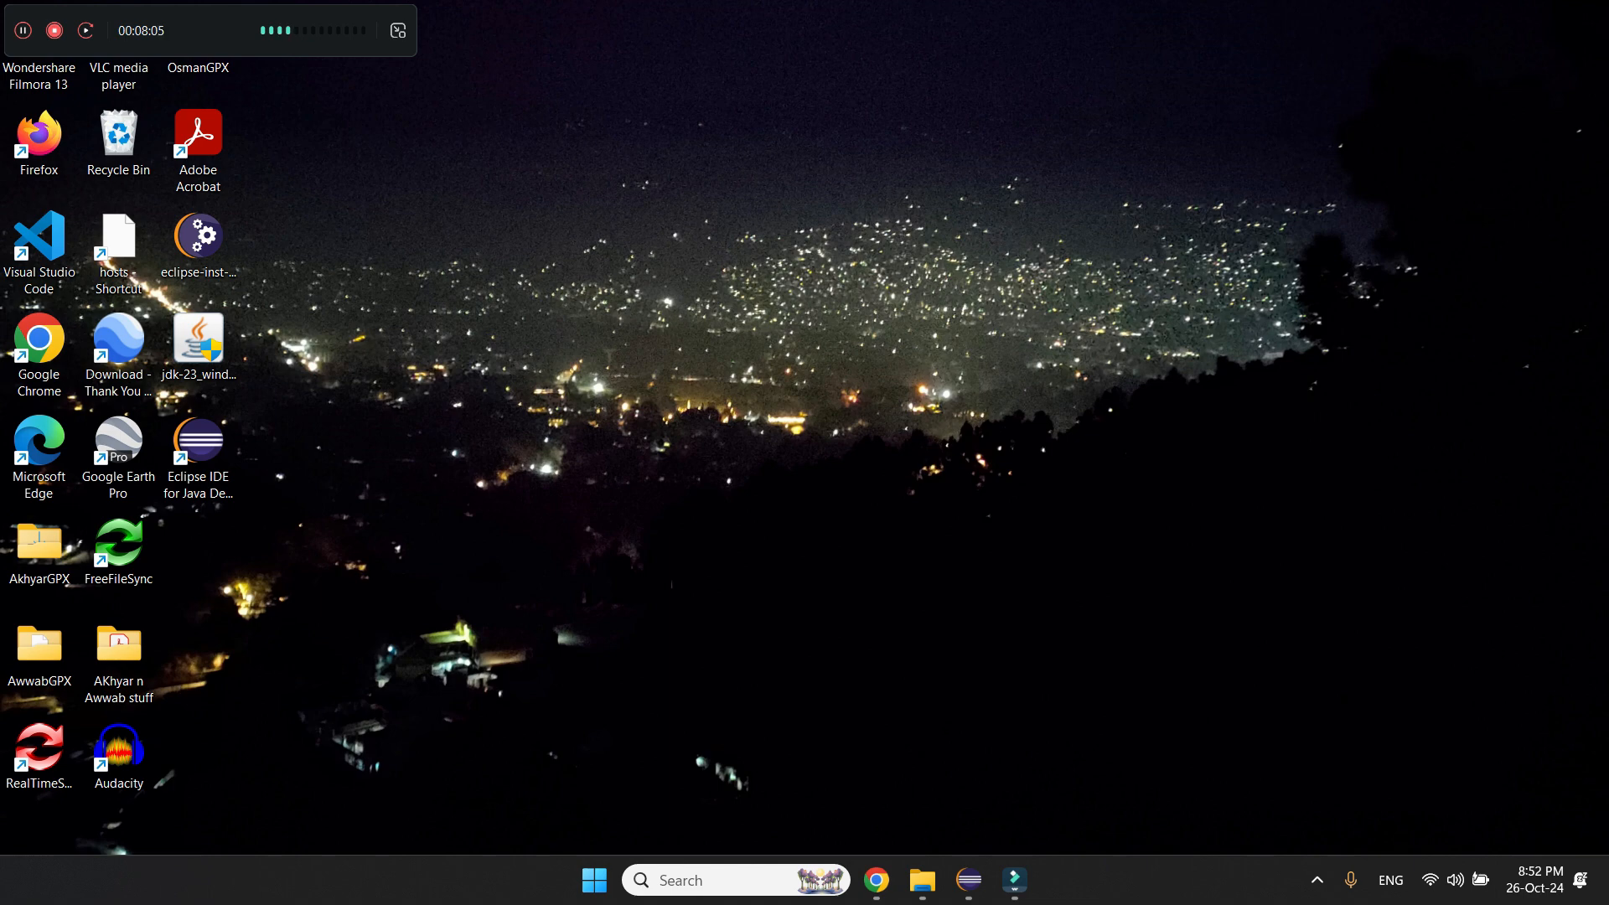
- Open Command Prompt, run javac to check for the Java compiler, and review its usage output
key("super+s")
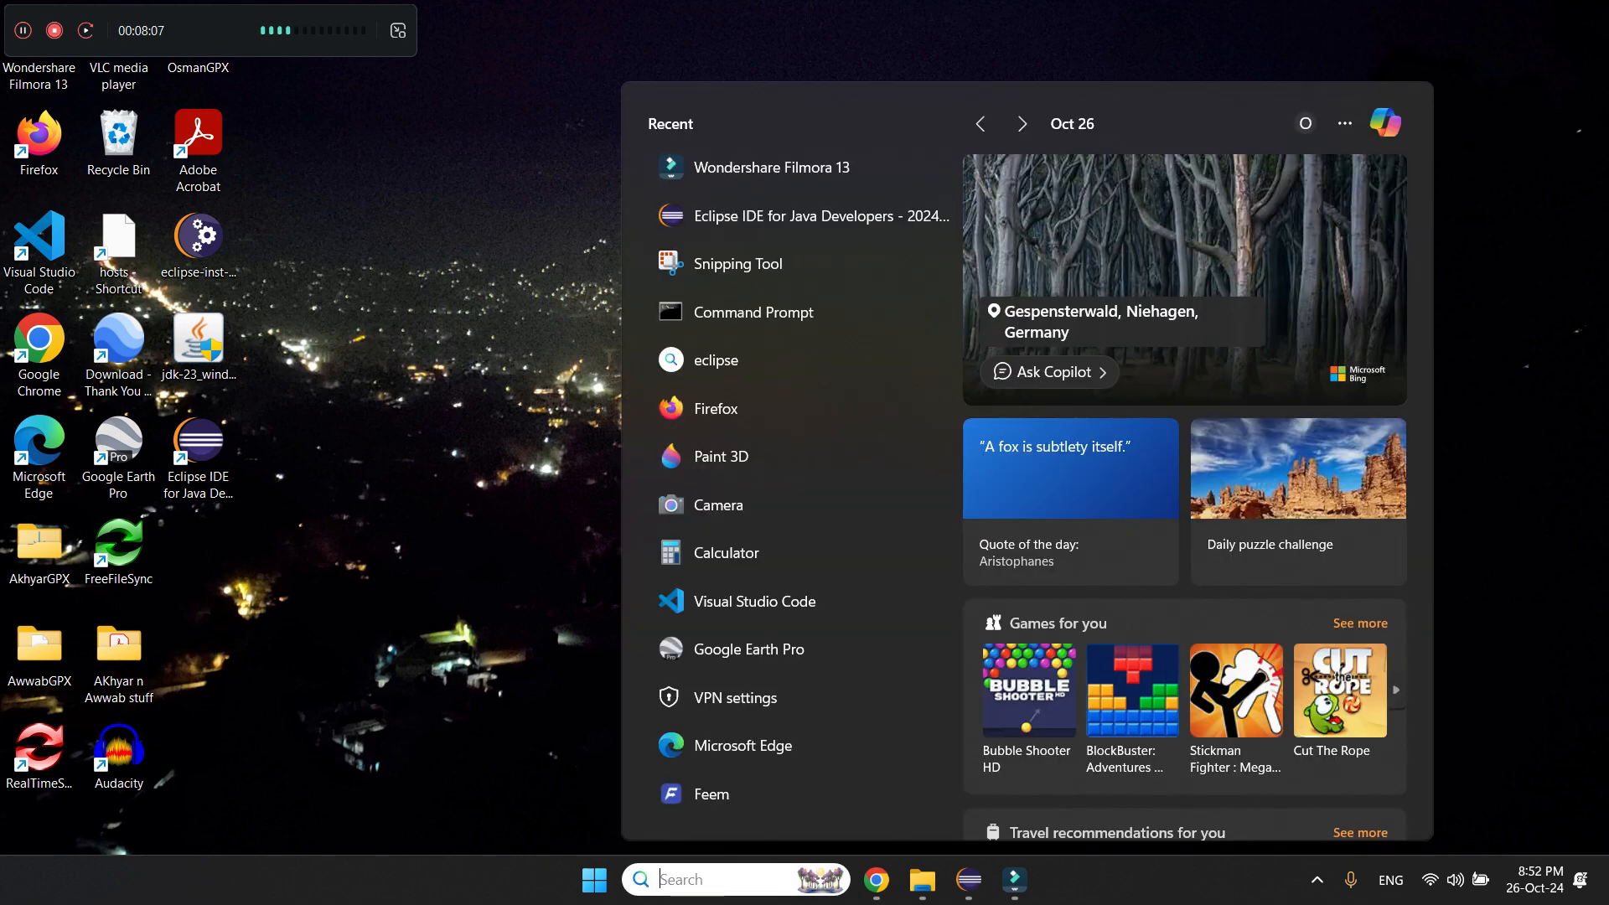
type("cmd")
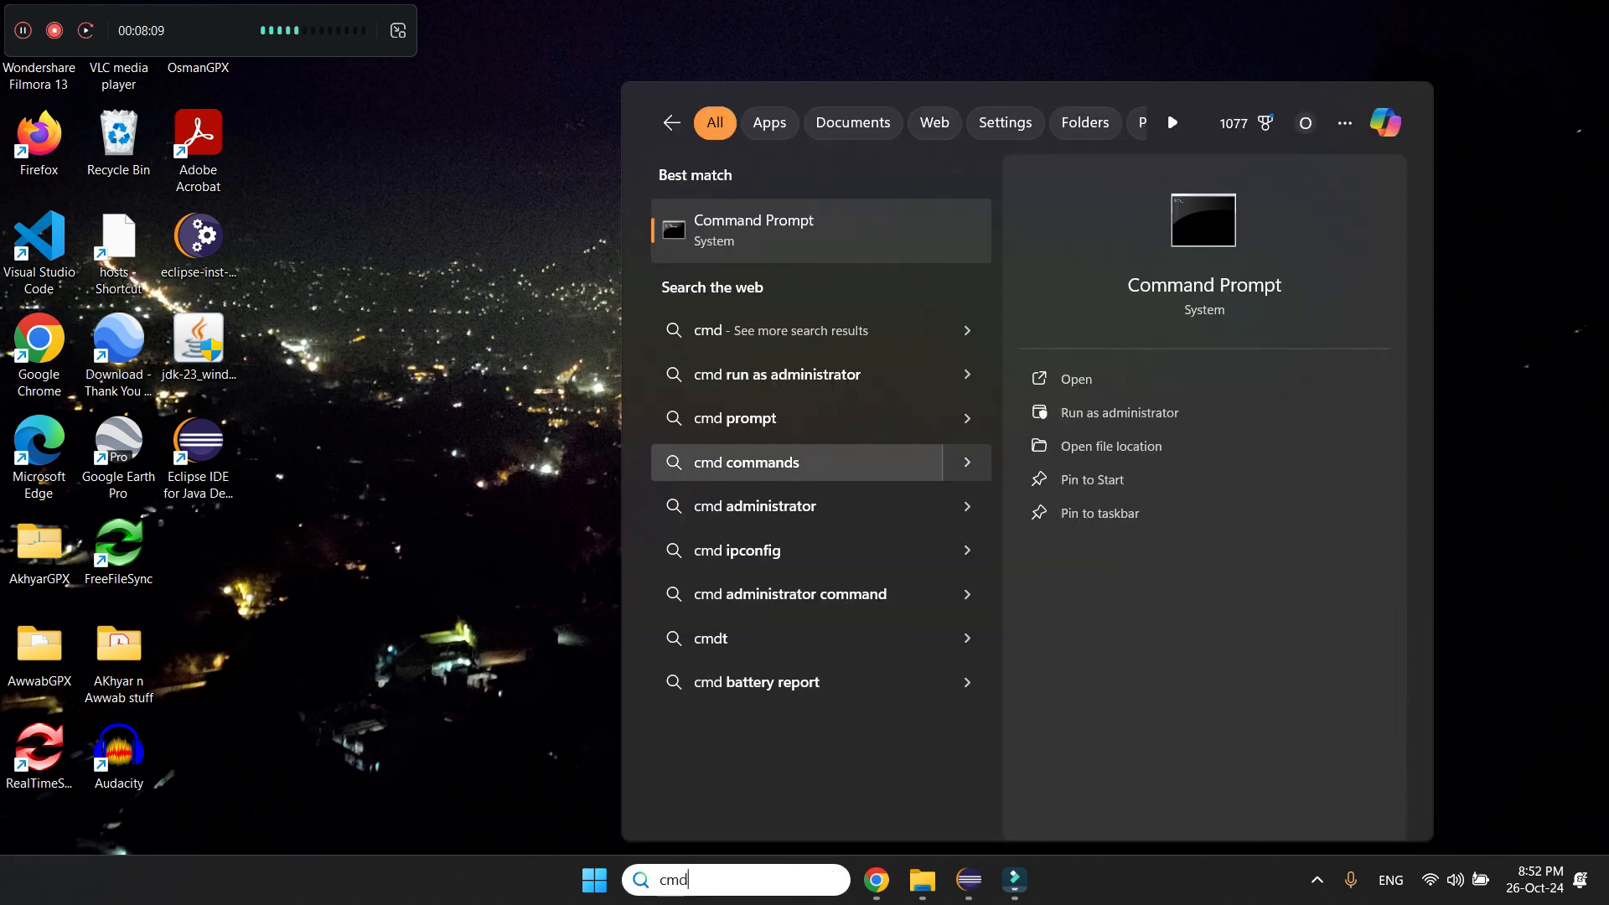
left_click(786, 231)
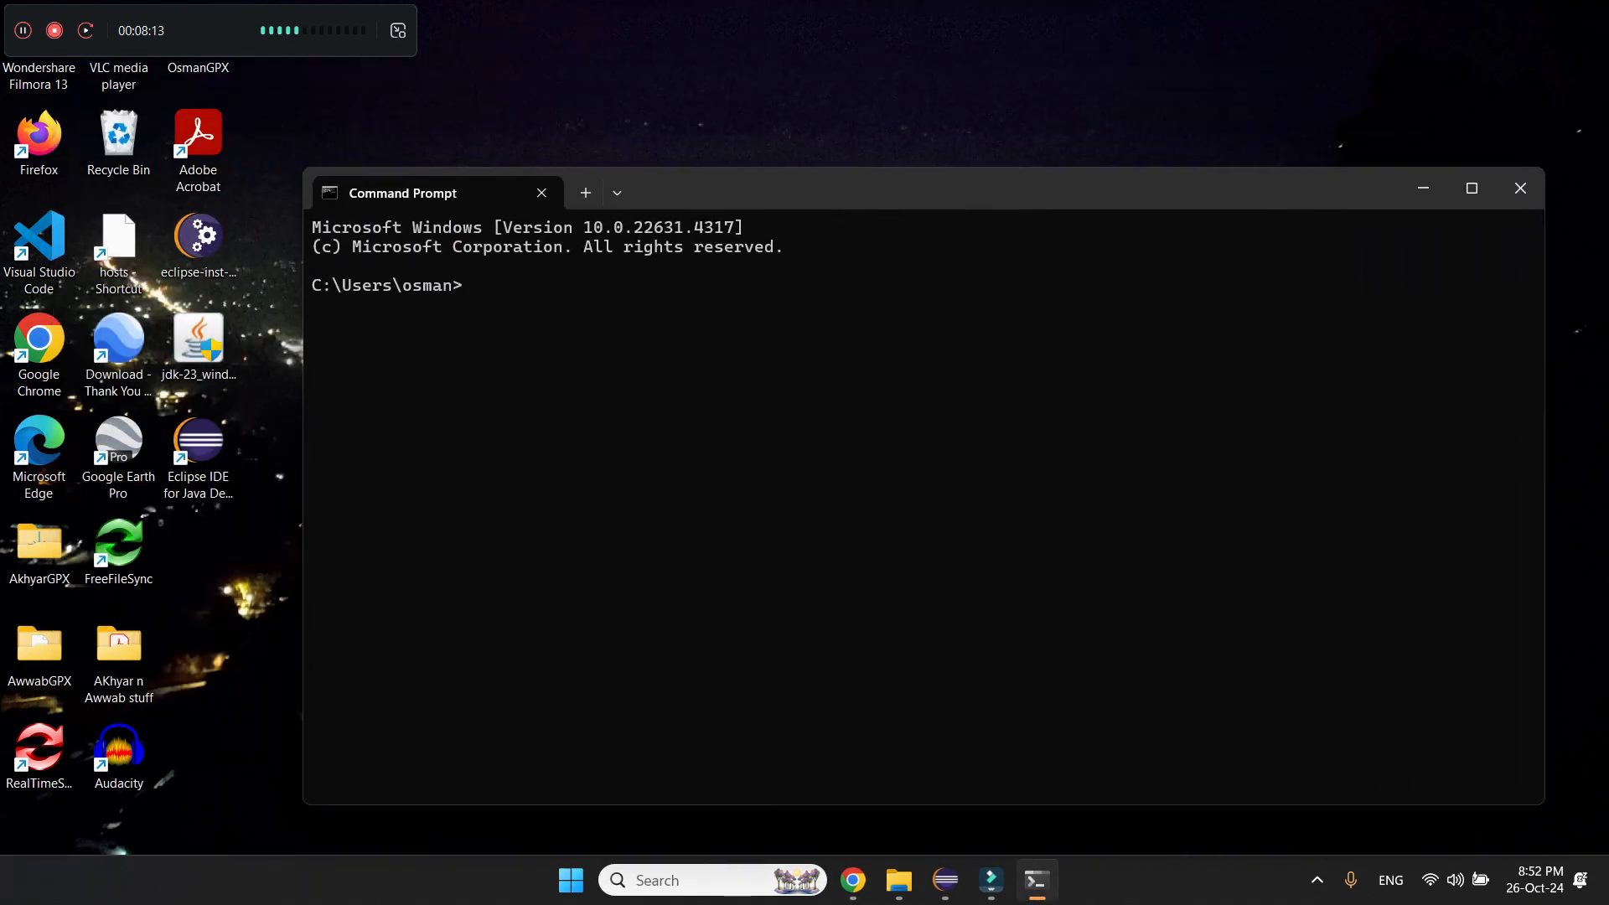
type("javac")
key("Return")
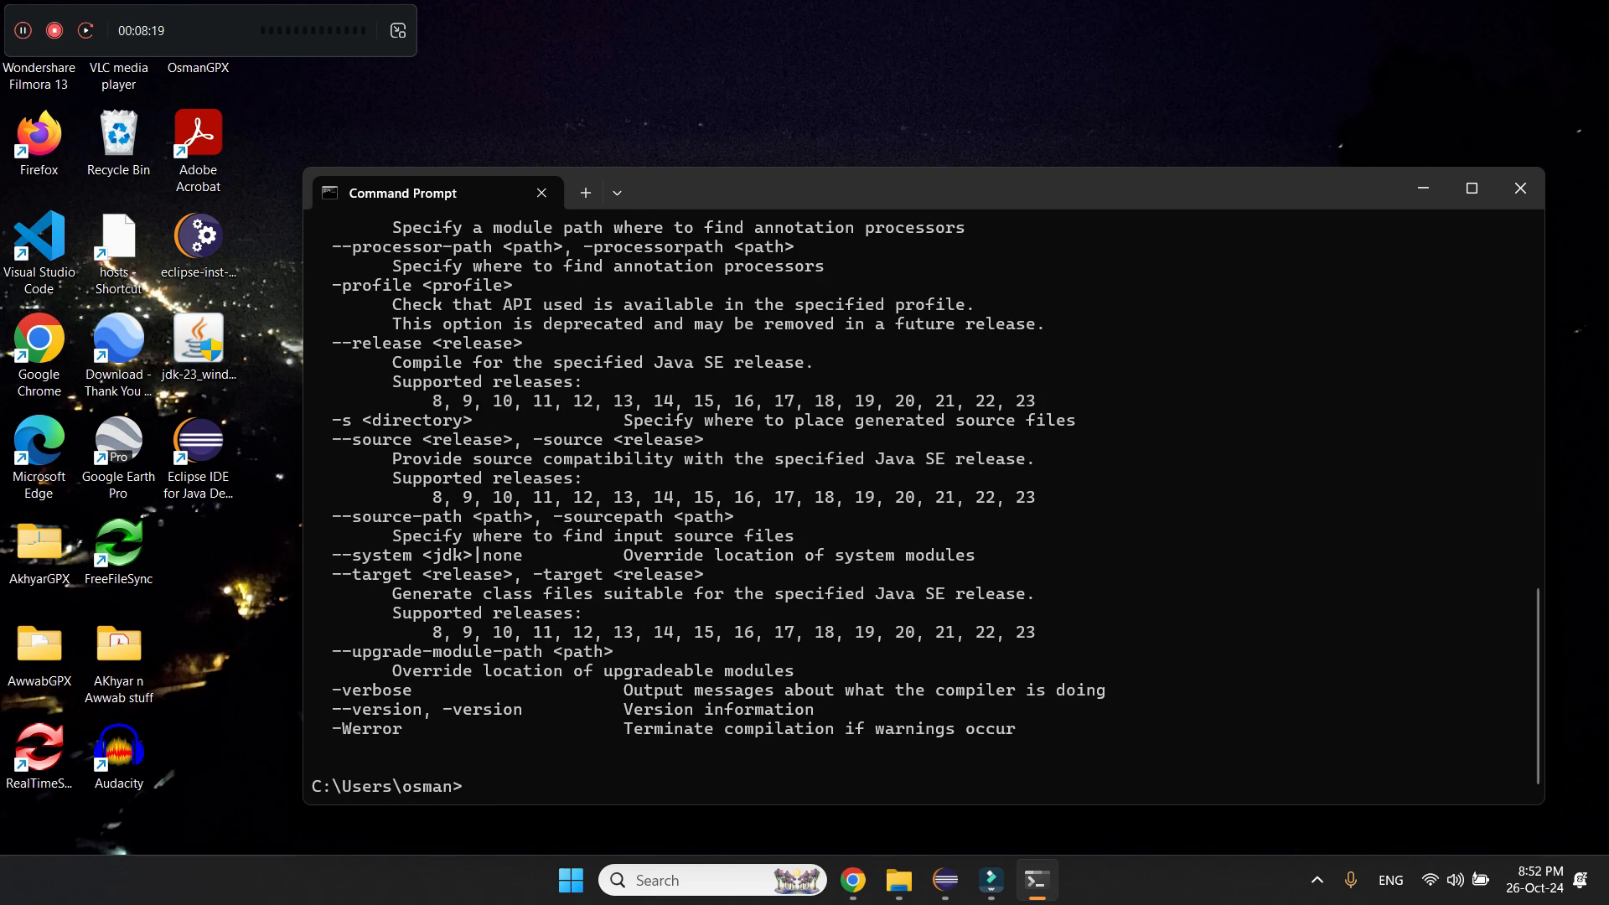
scroll(922, 502, "up", 15)
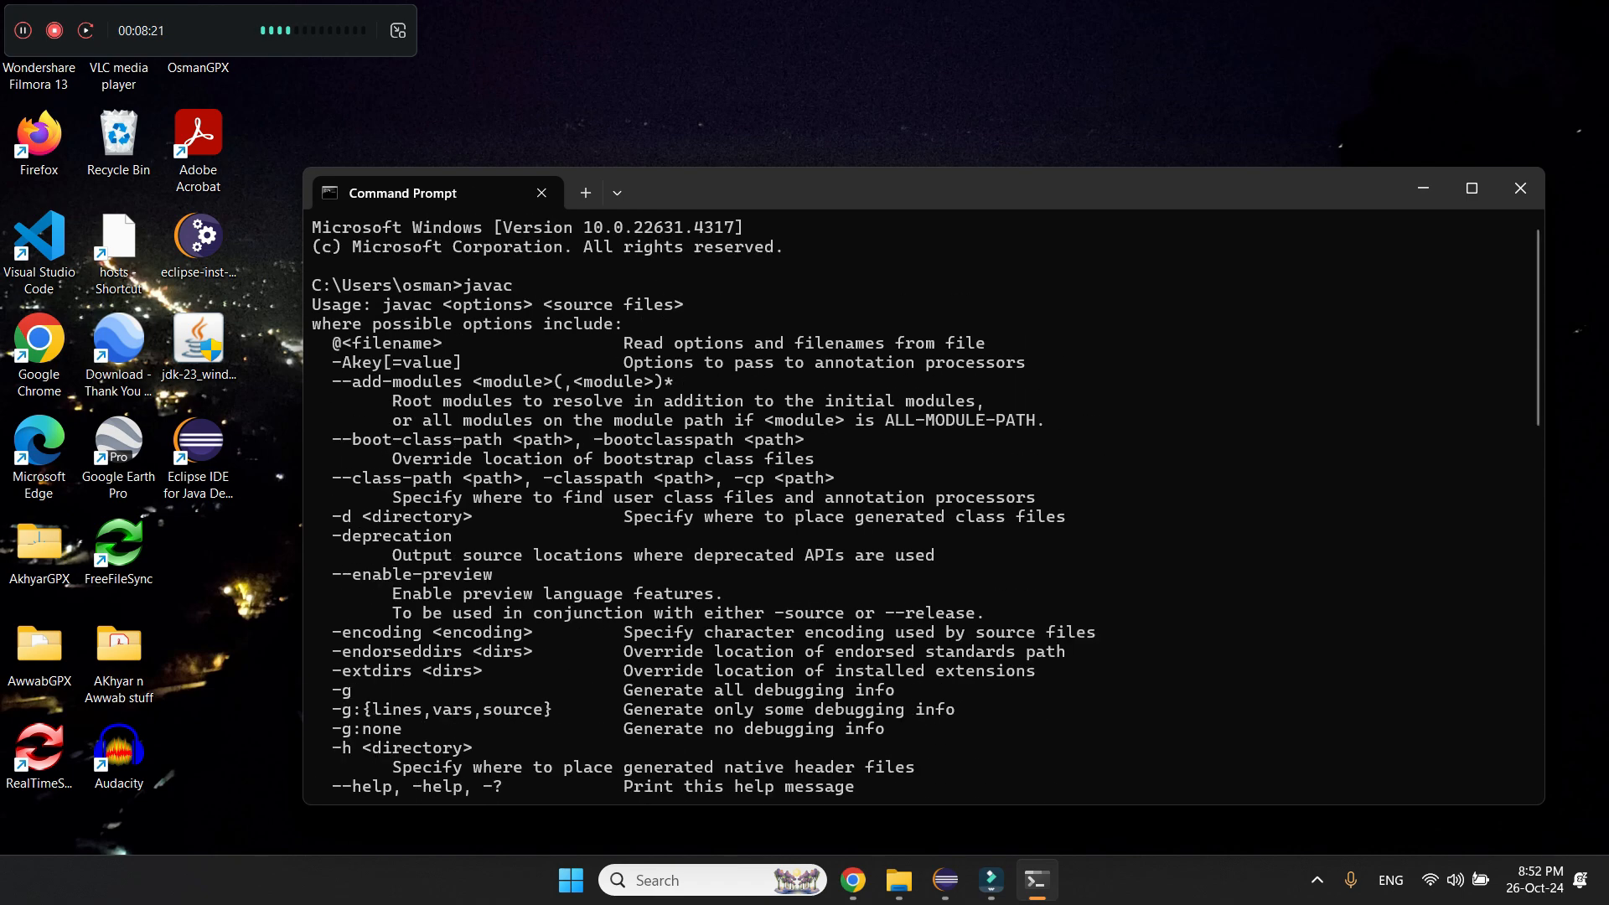
scroll(922, 503, "down", 11)
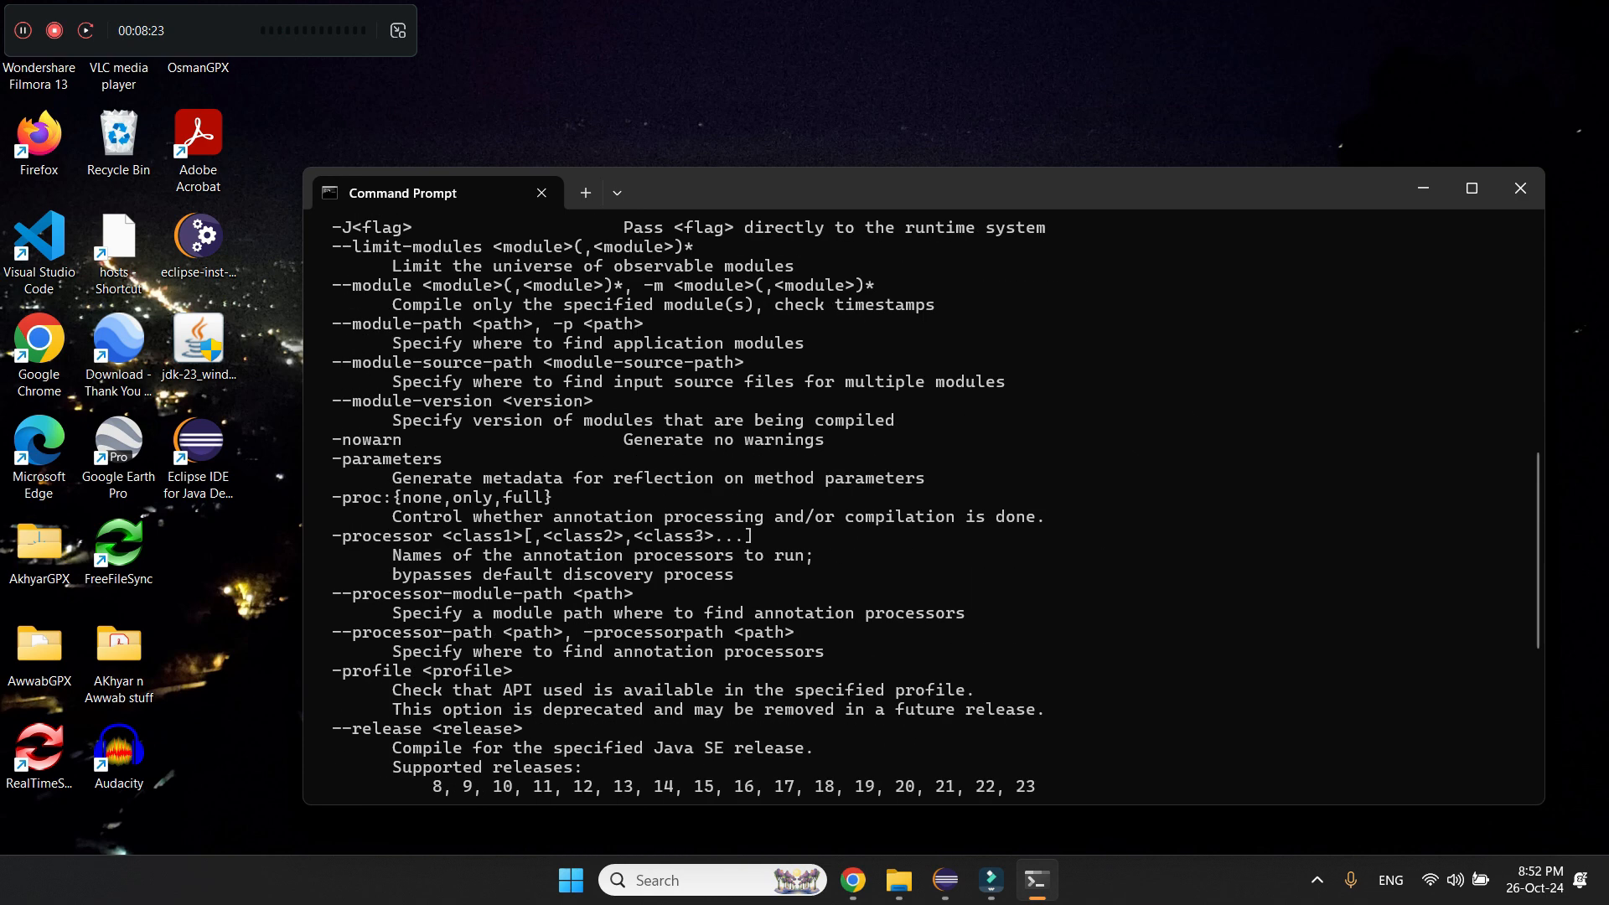
scroll(922, 503, "down", 2)
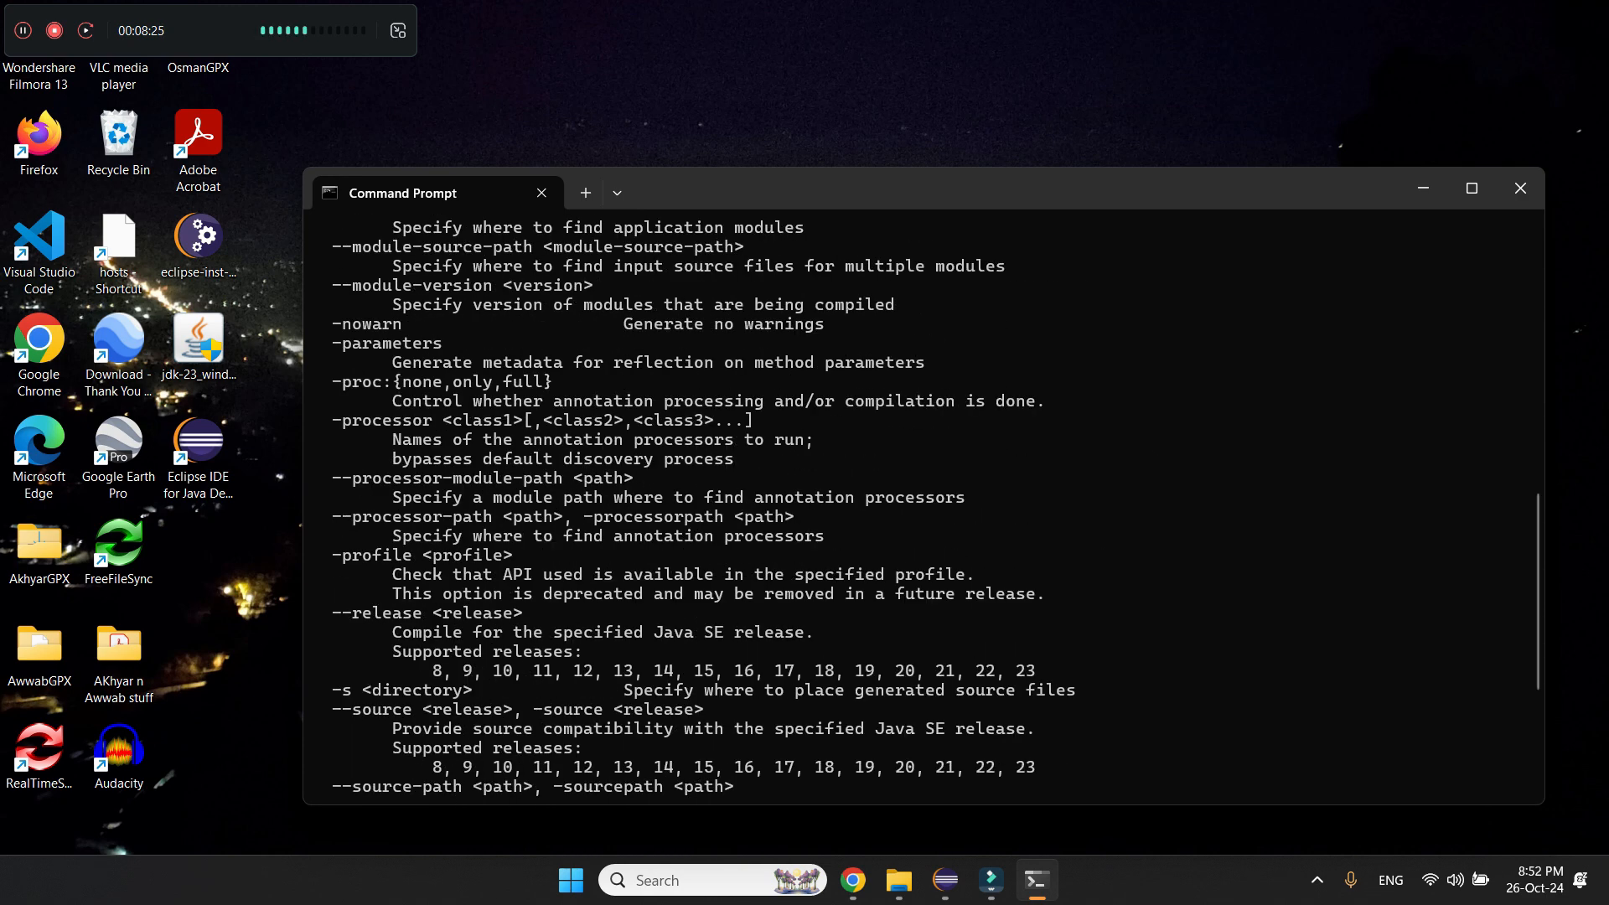
scroll(922, 503, "down", 5)
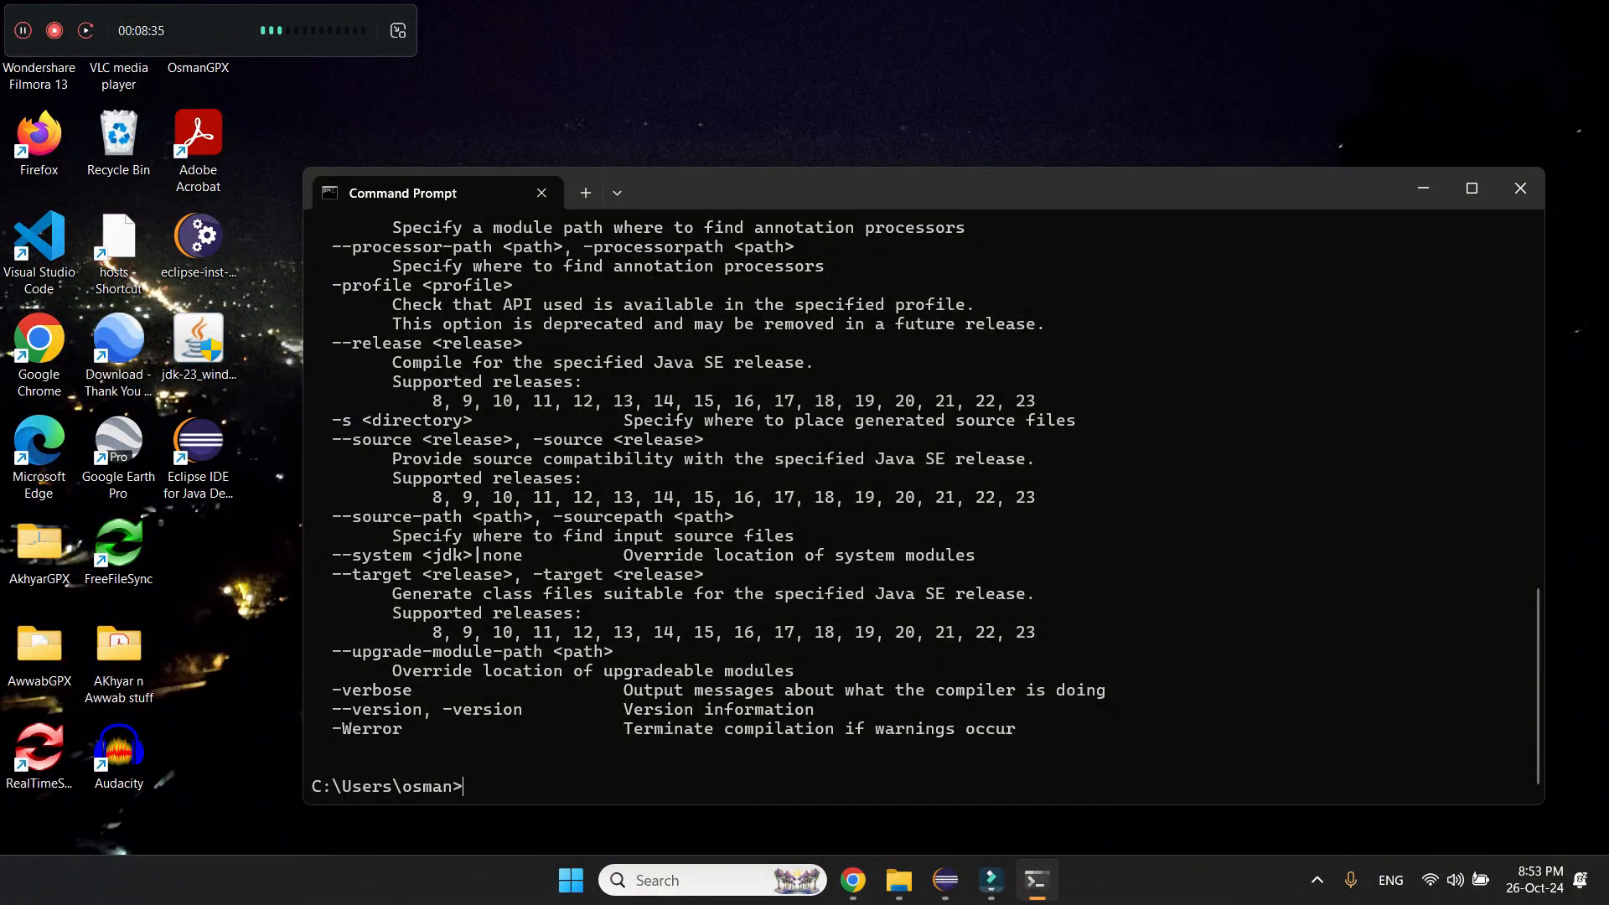
- Switch to the Chrome window with Oracle's Java Downloads page, maximize it and view the JDK 23 Windows downloads
key("alt+Tab")
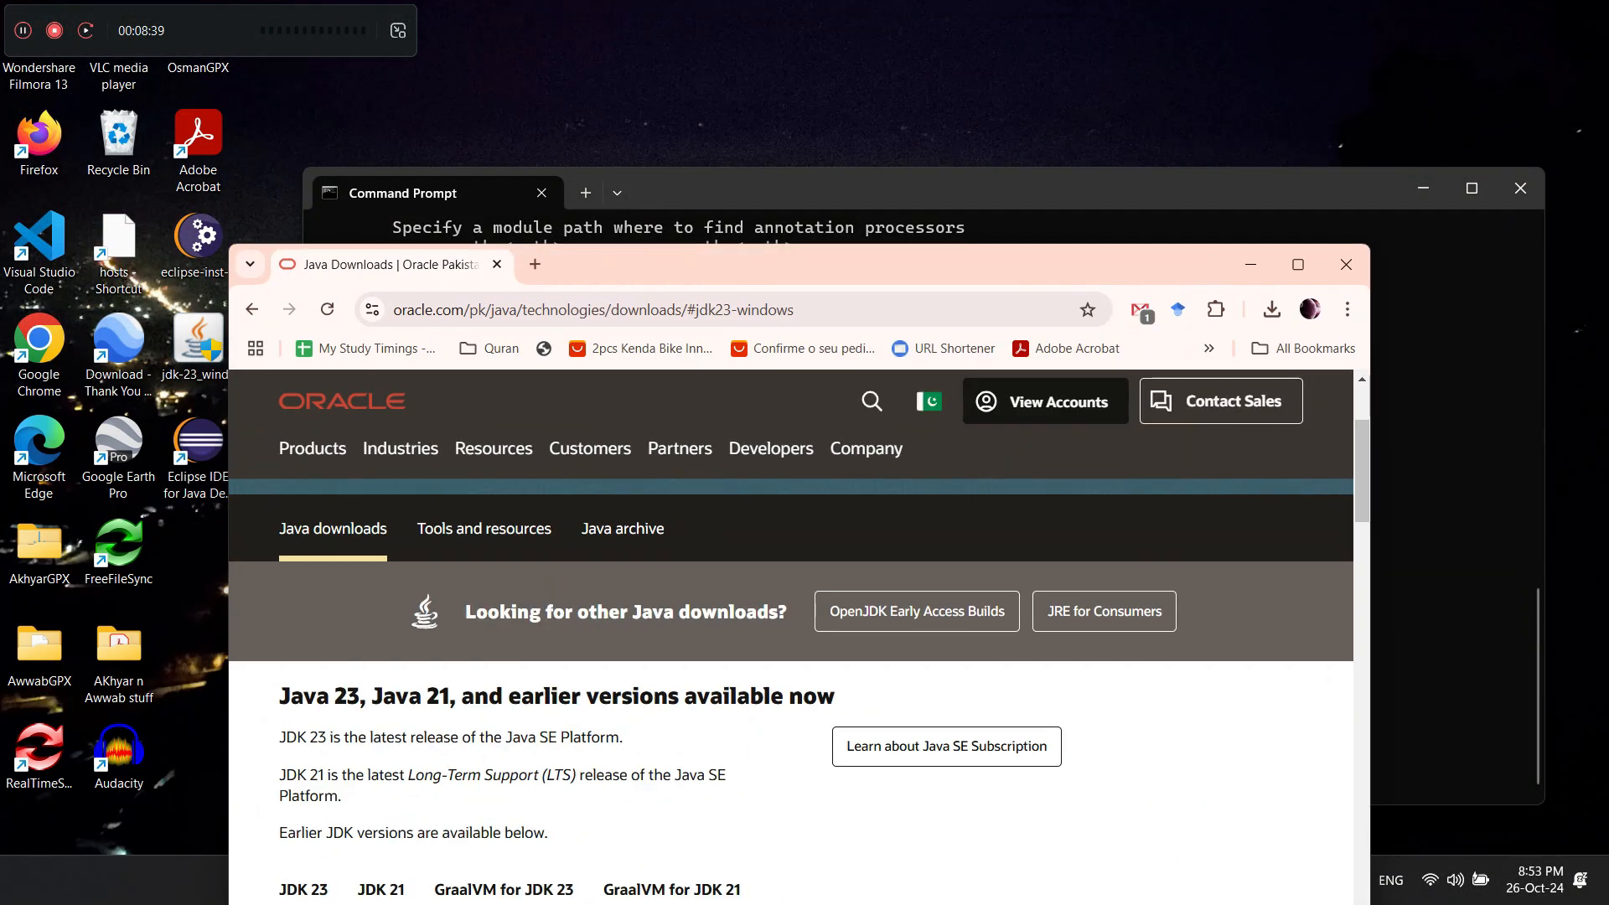
key("super+Up")
left_click_drag(732, 21, 812, 114)
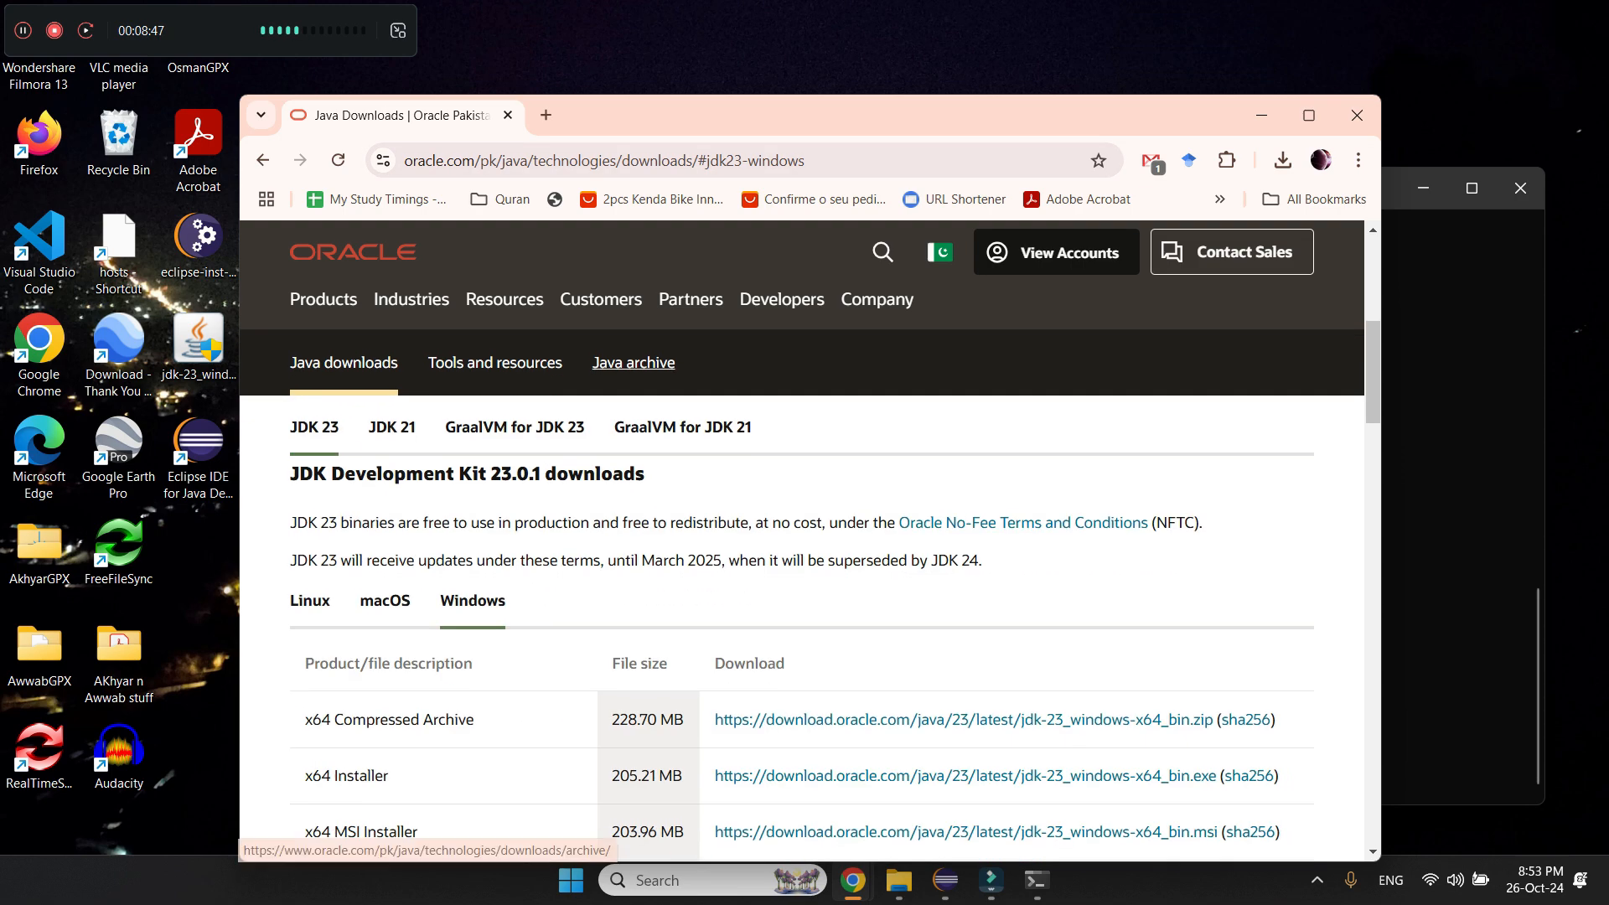
left_click(1309, 115)
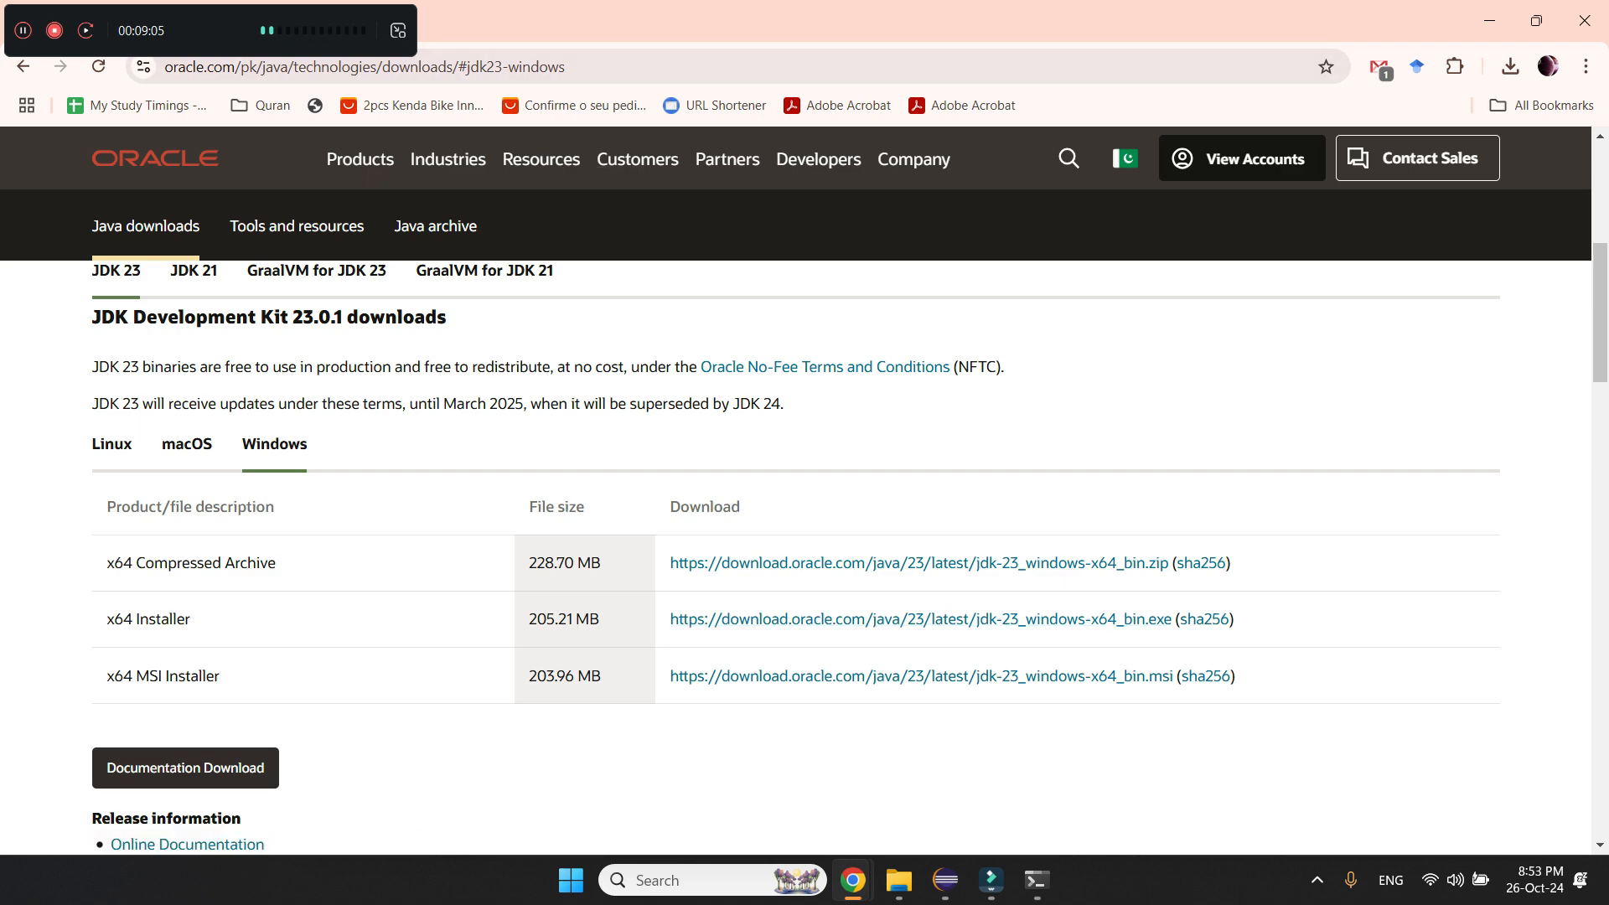
- Restore the browser window's size, search for "jdk download" in a new tab, and open Oracle's Java Downloads page
left_click_drag(842, 23, 922, 108)
left_click(656, 101)
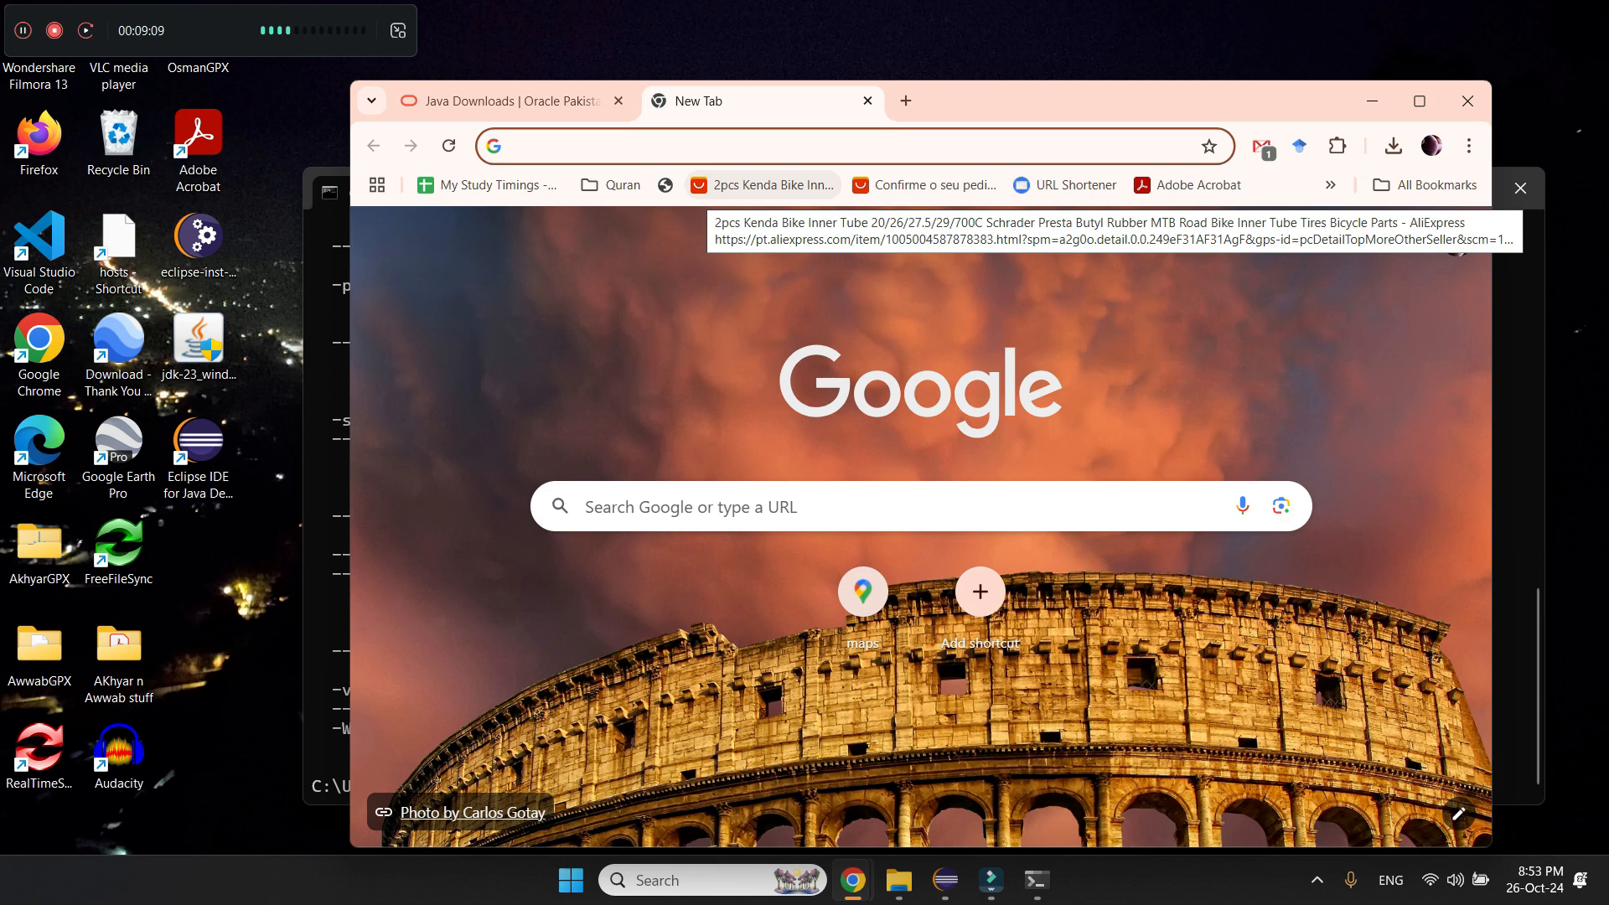
type("jdk download")
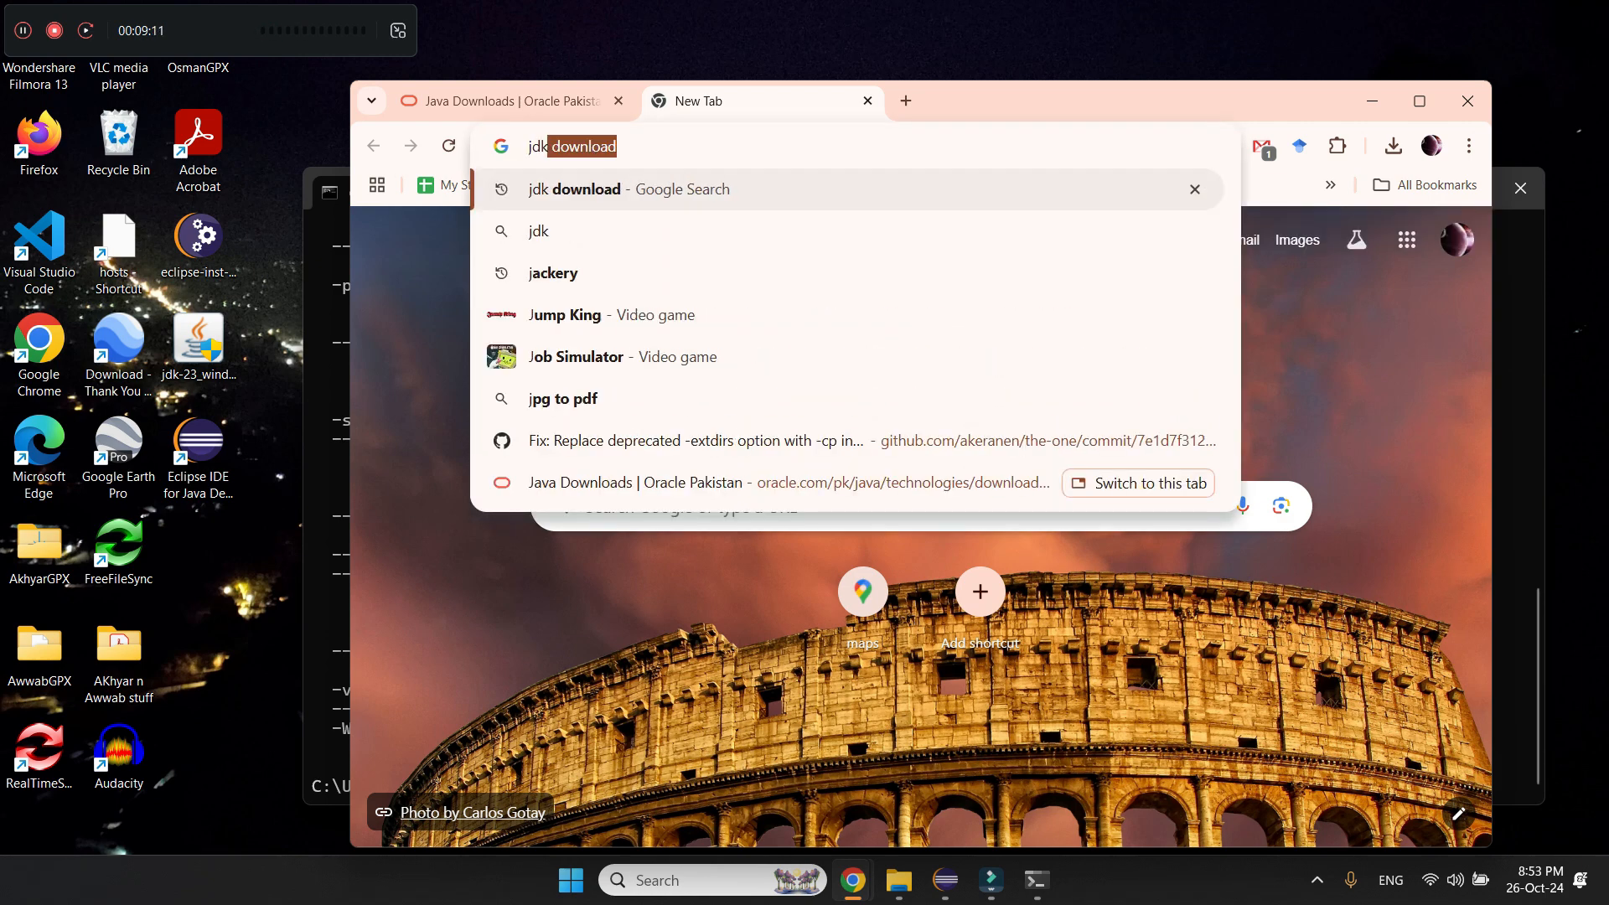
key("Return")
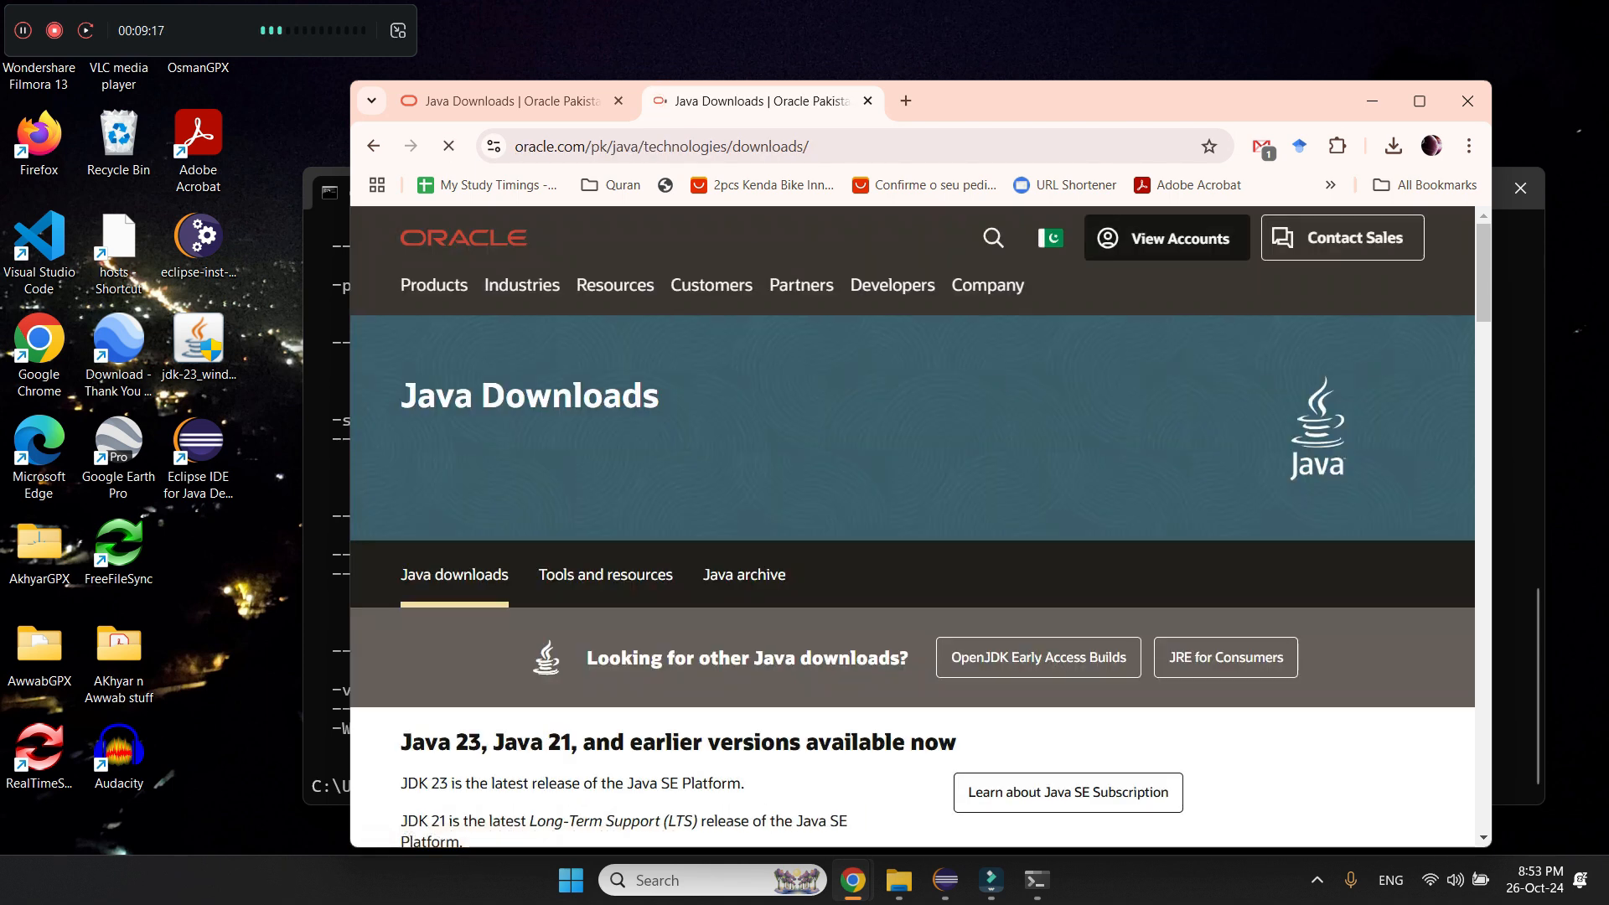
- Look through the Java Downloads page and display the JDK 23 downloads for Windows
scroll(912, 536, "down", 3)
scroll(911, 537, "down", 1)
scroll(912, 536, "down", 3)
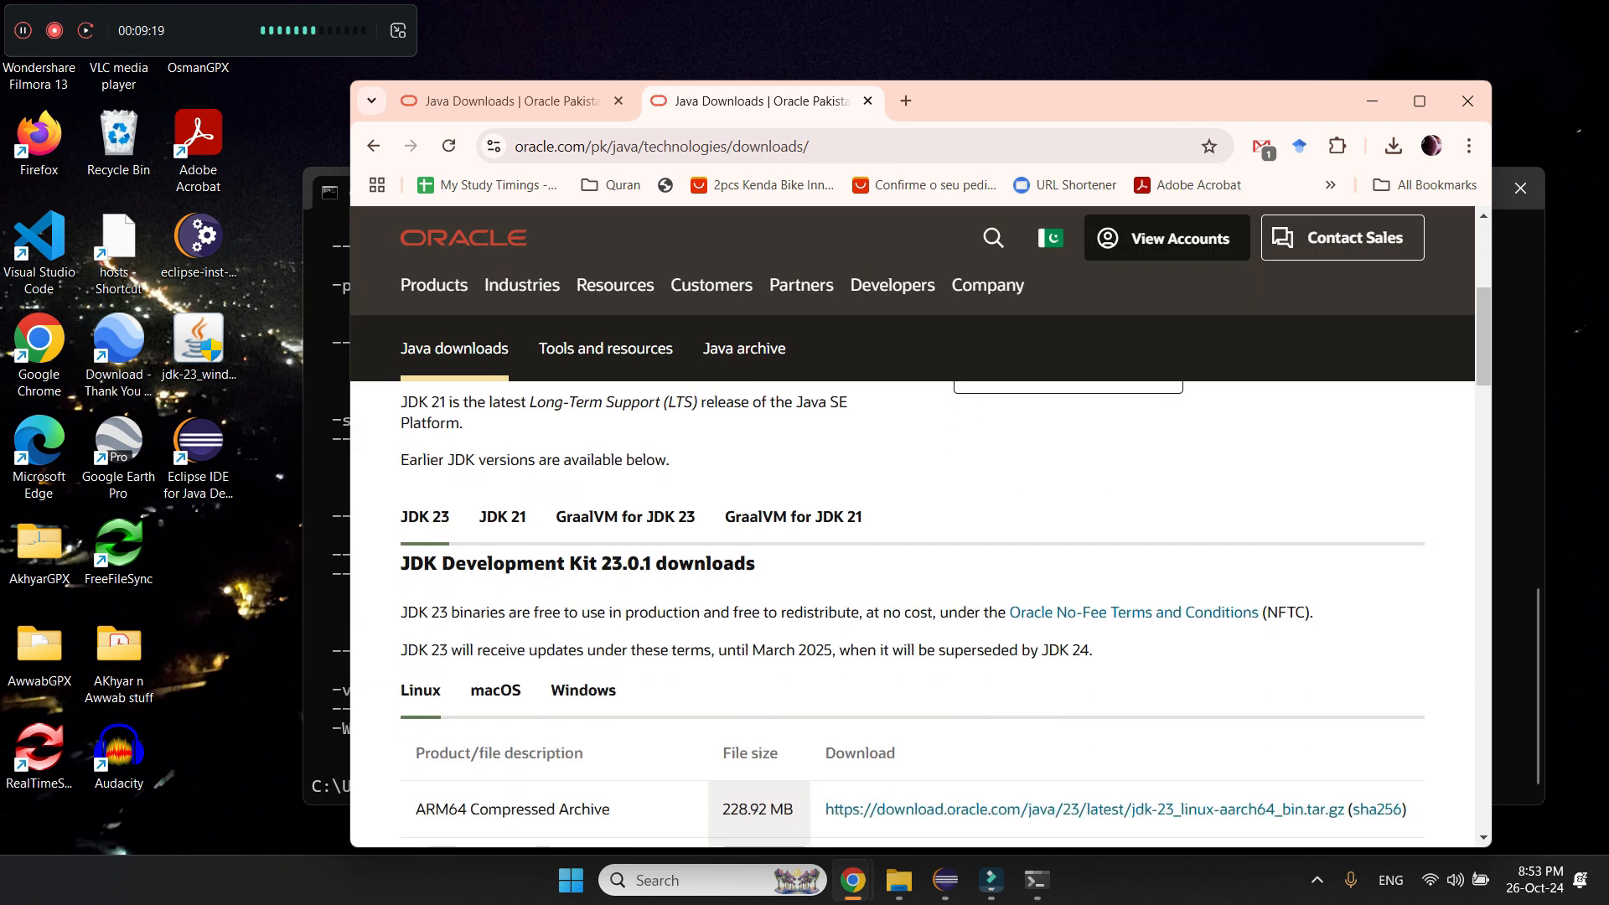
scroll(912, 536, "up", 6)
scroll(912, 536, "down", 4)
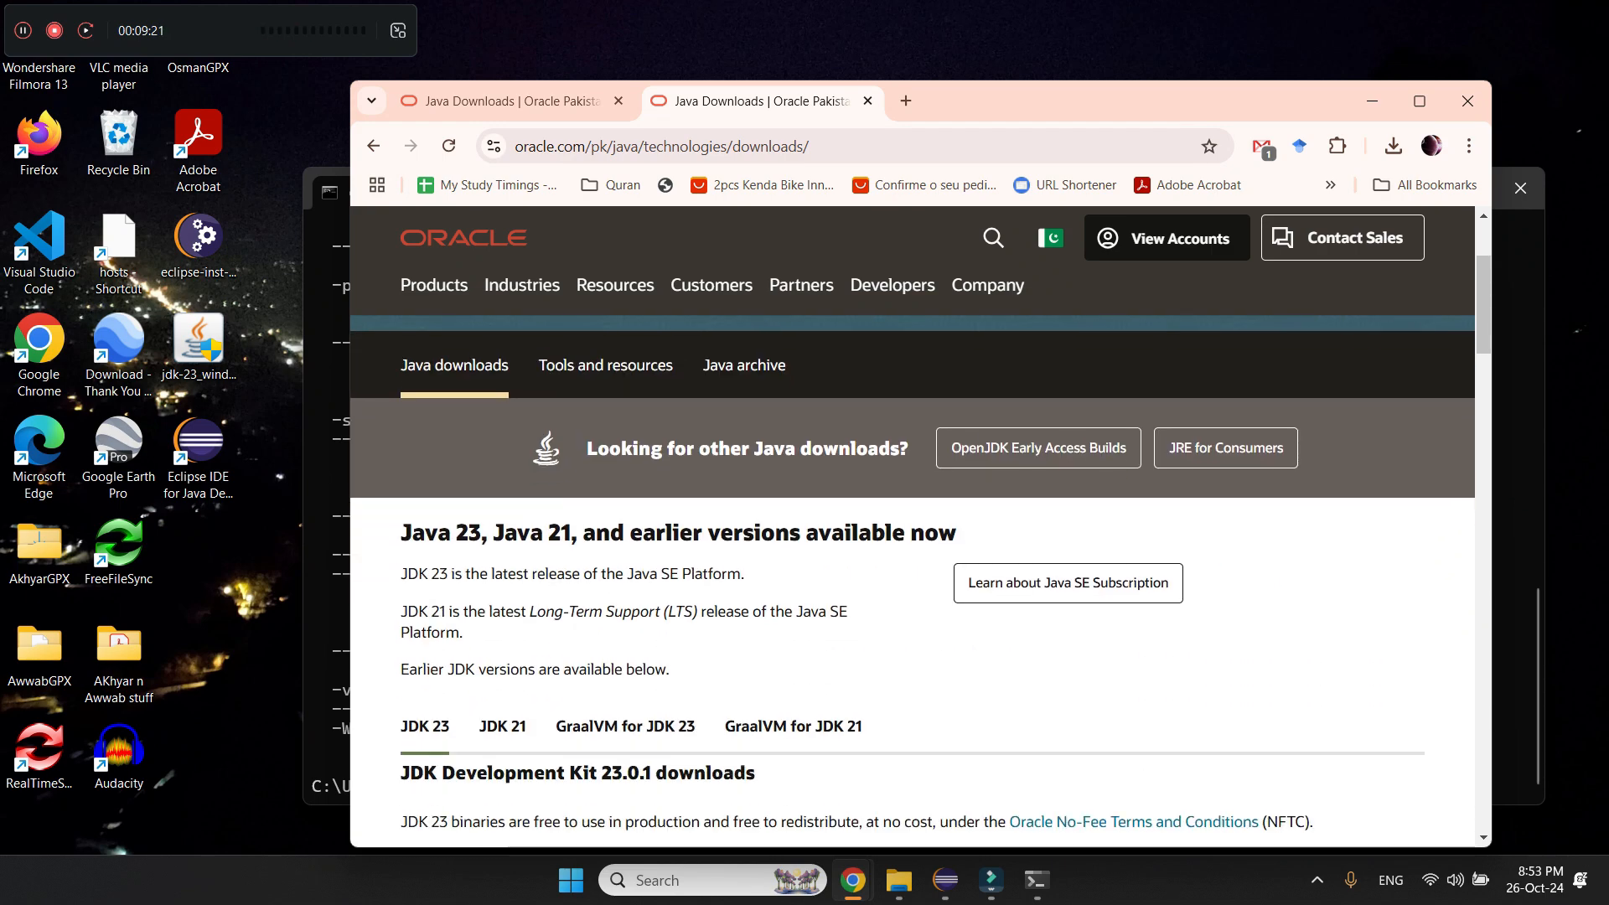
scroll(912, 536, "down", 2)
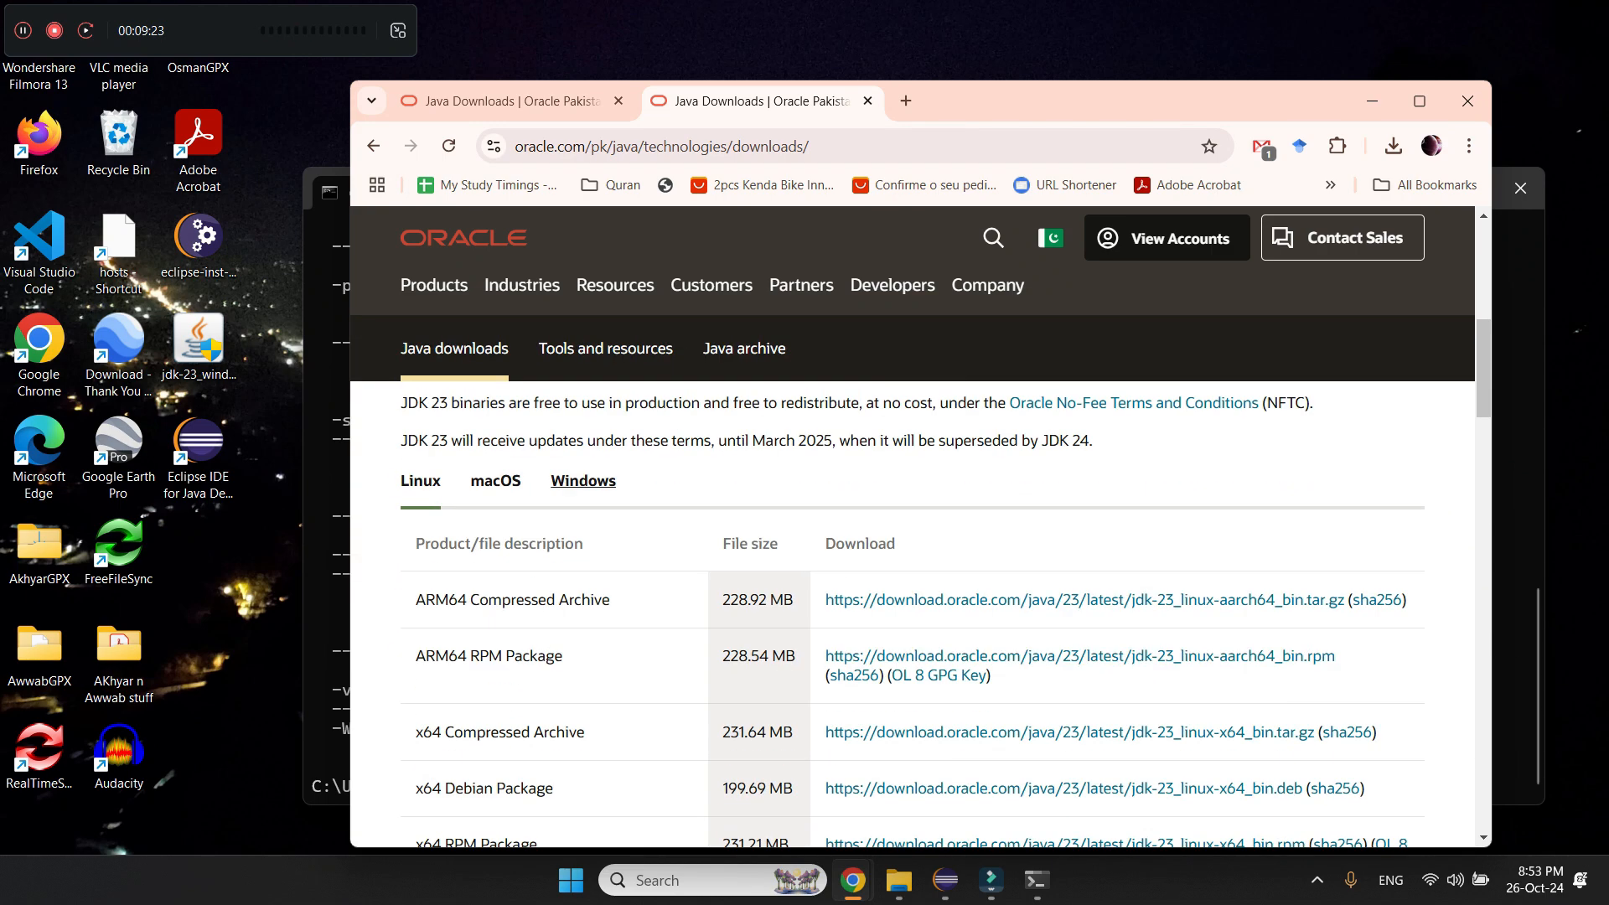
left_click(583, 478)
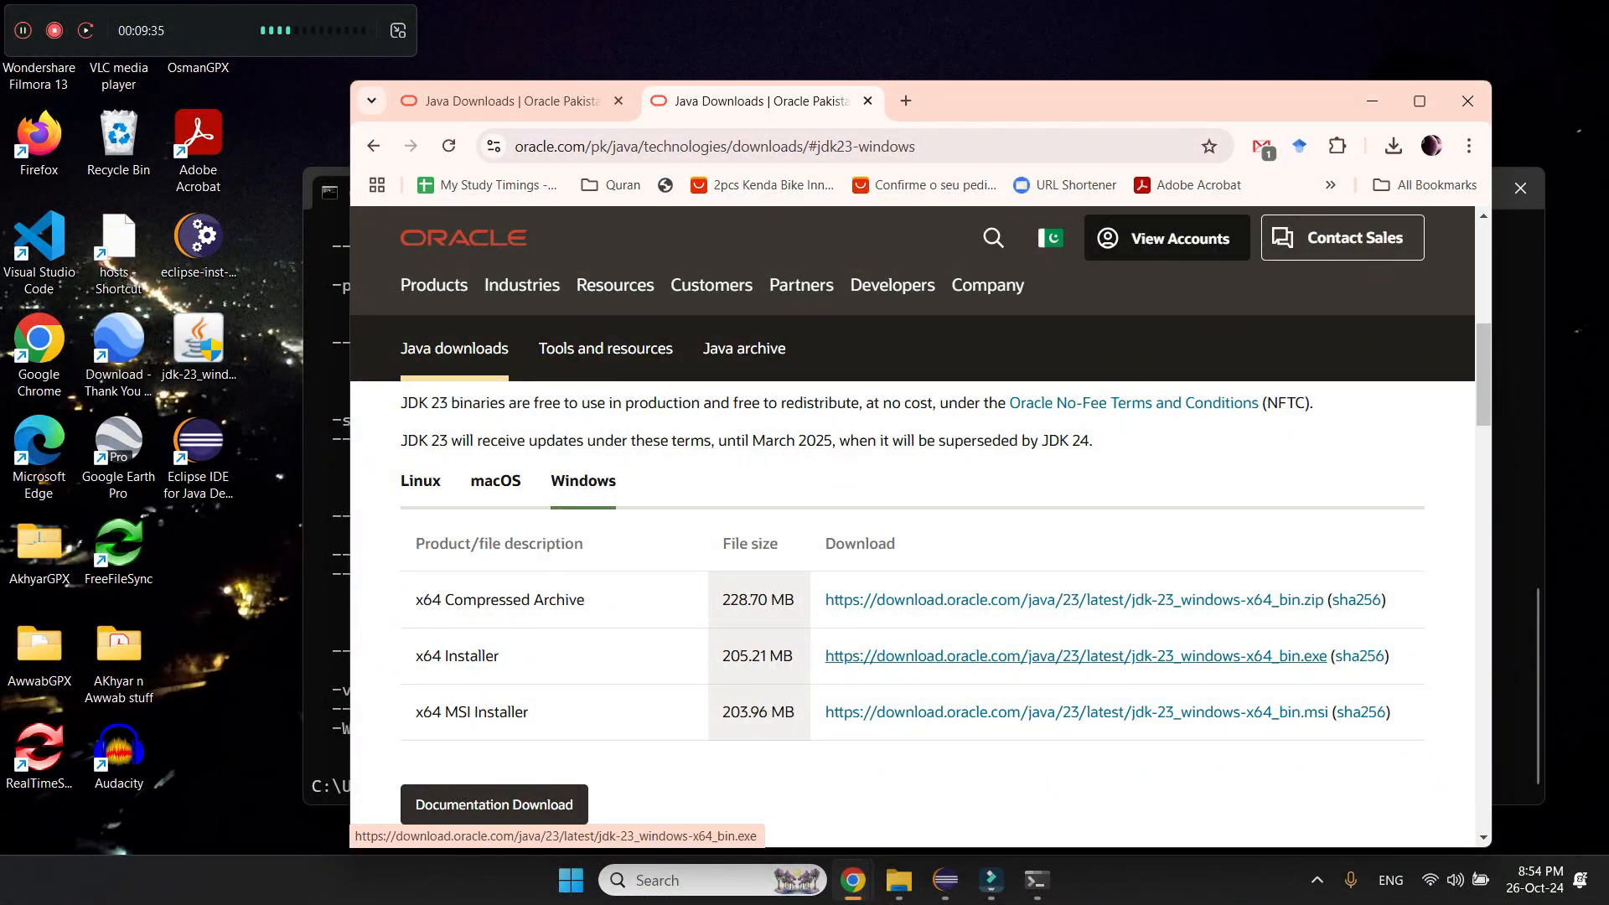
- Switch back to Command Prompt and run javac again to check the JDK installation
left_click(1037, 880)
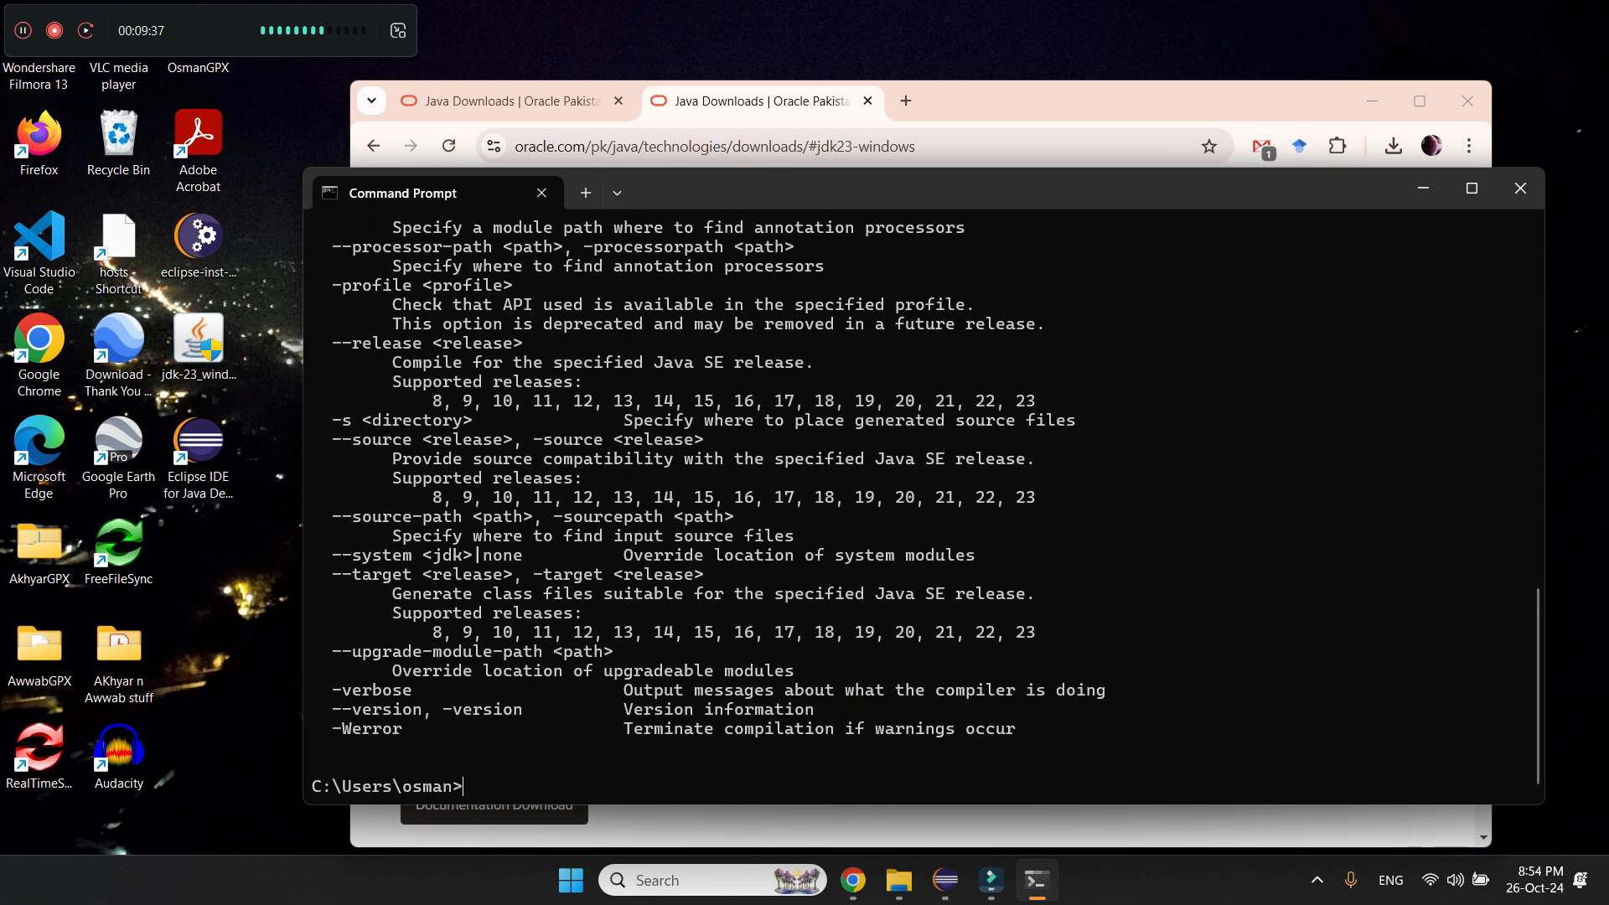
type("javac")
key("Return")
- Search for "eclipse download" in a new Chrome tab, open the Eclipse Downloads page, and find the desktop IDE download
left_click(1081, 101)
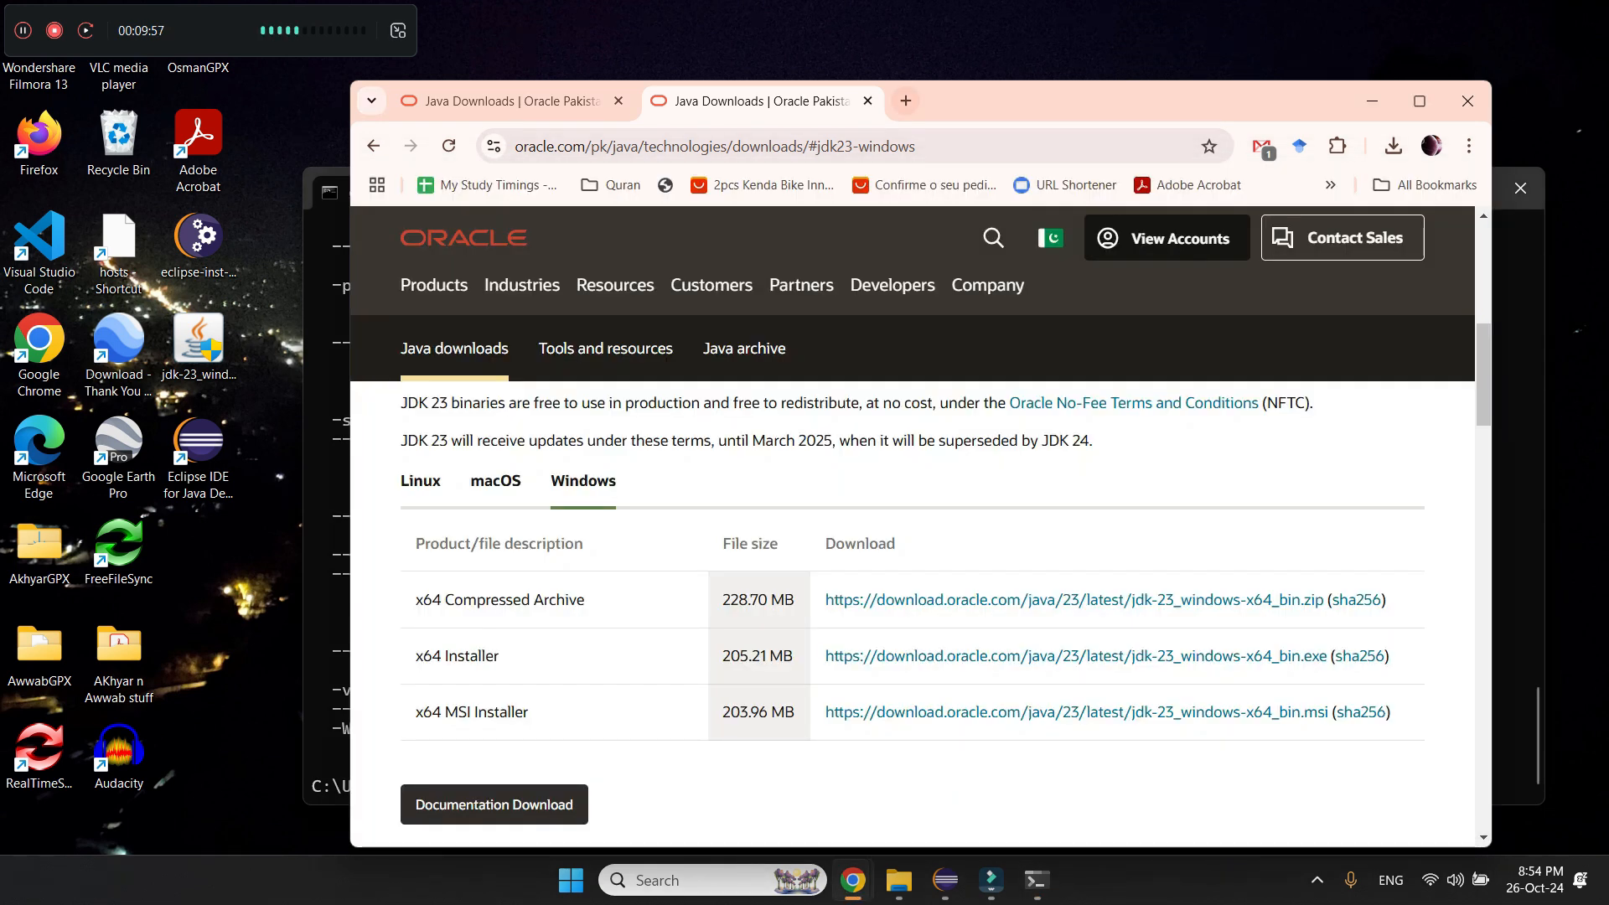
key("ctrl+t")
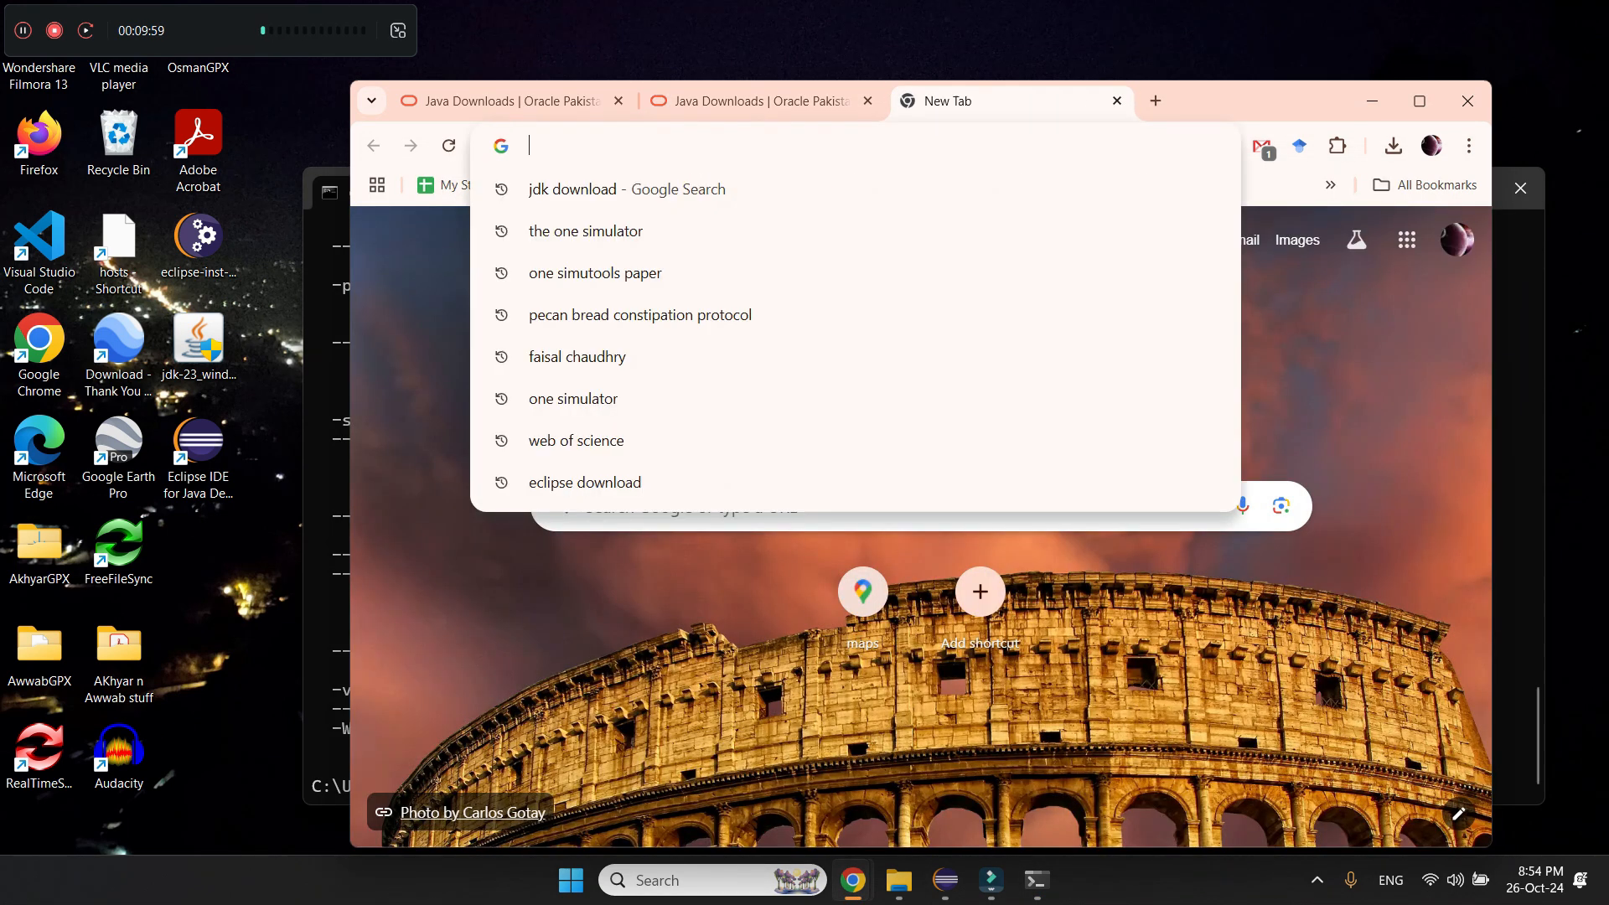
type("eclipse")
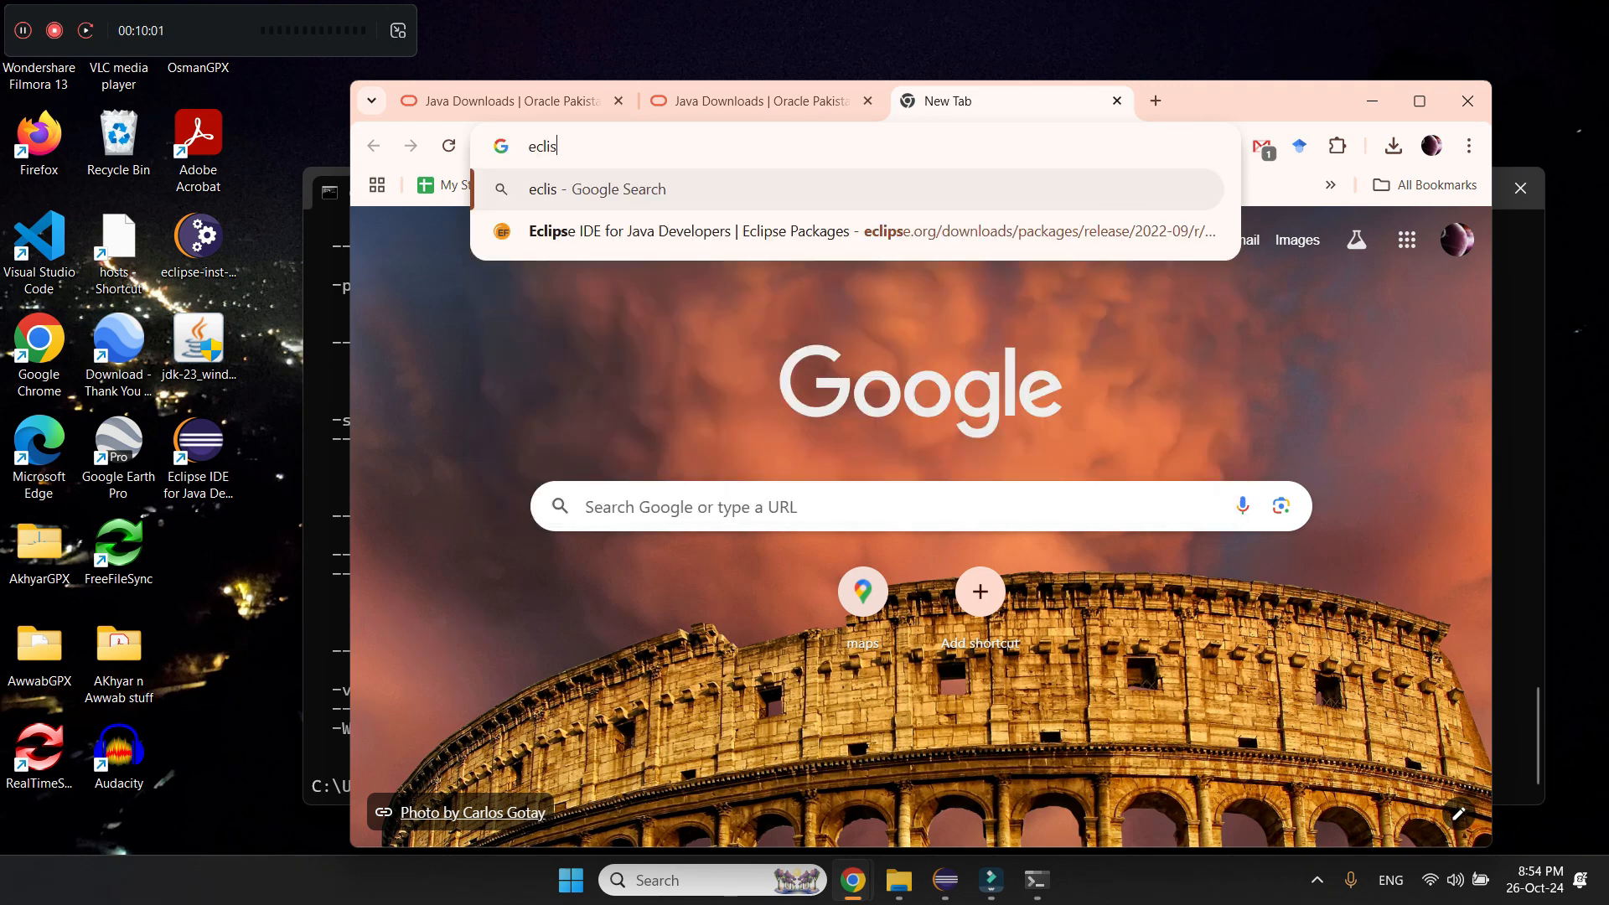
type(" download")
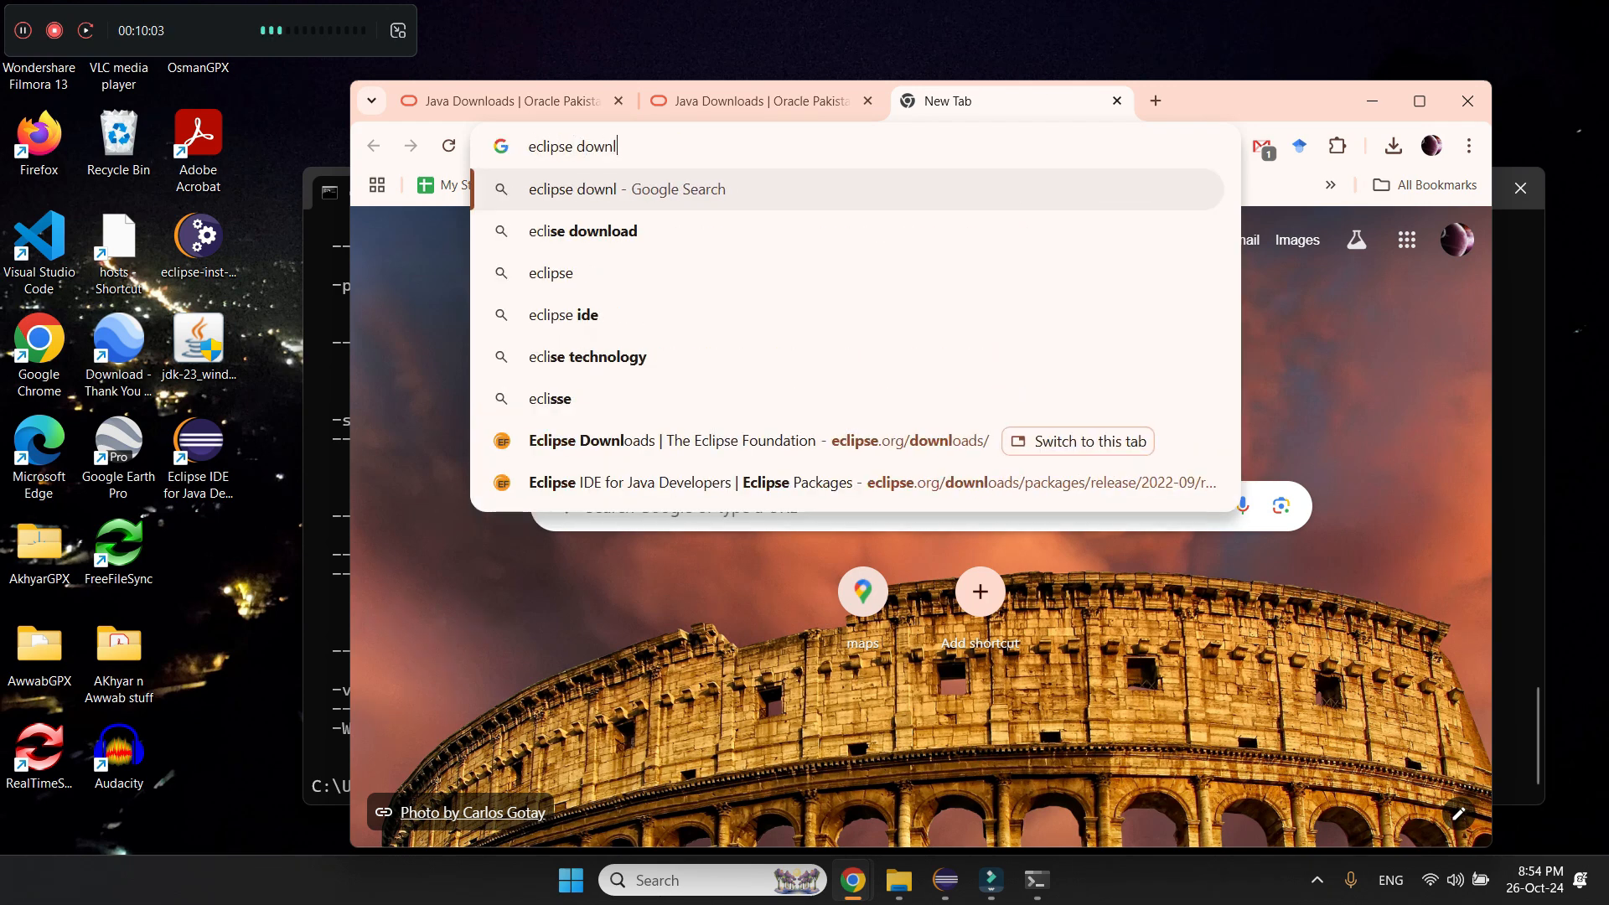
key("Return")
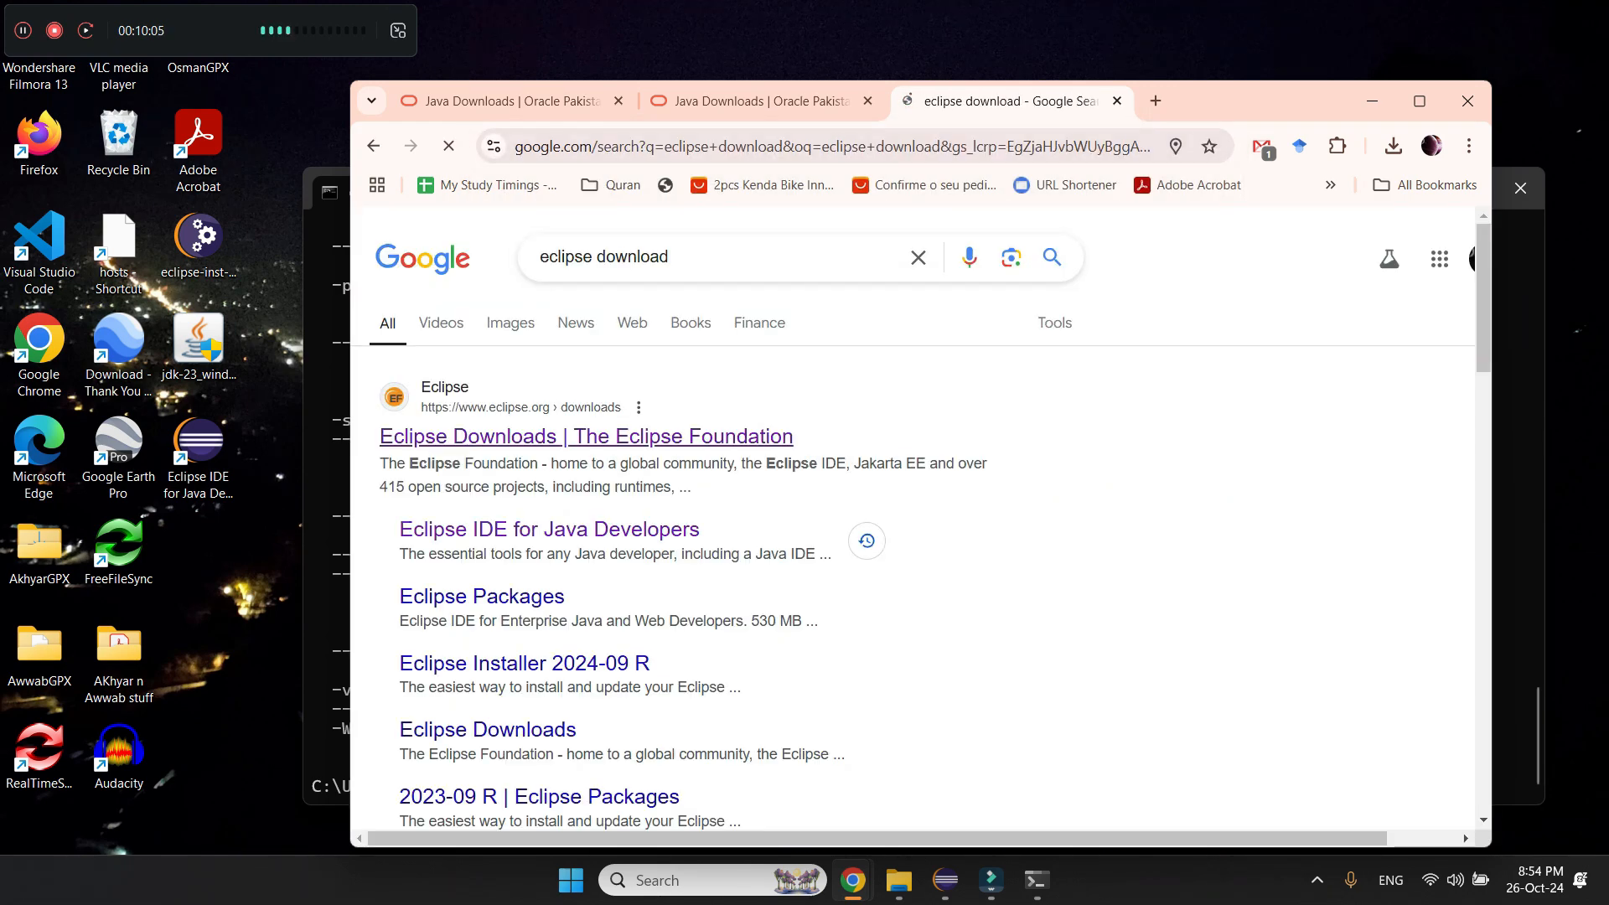
left_click(587, 435)
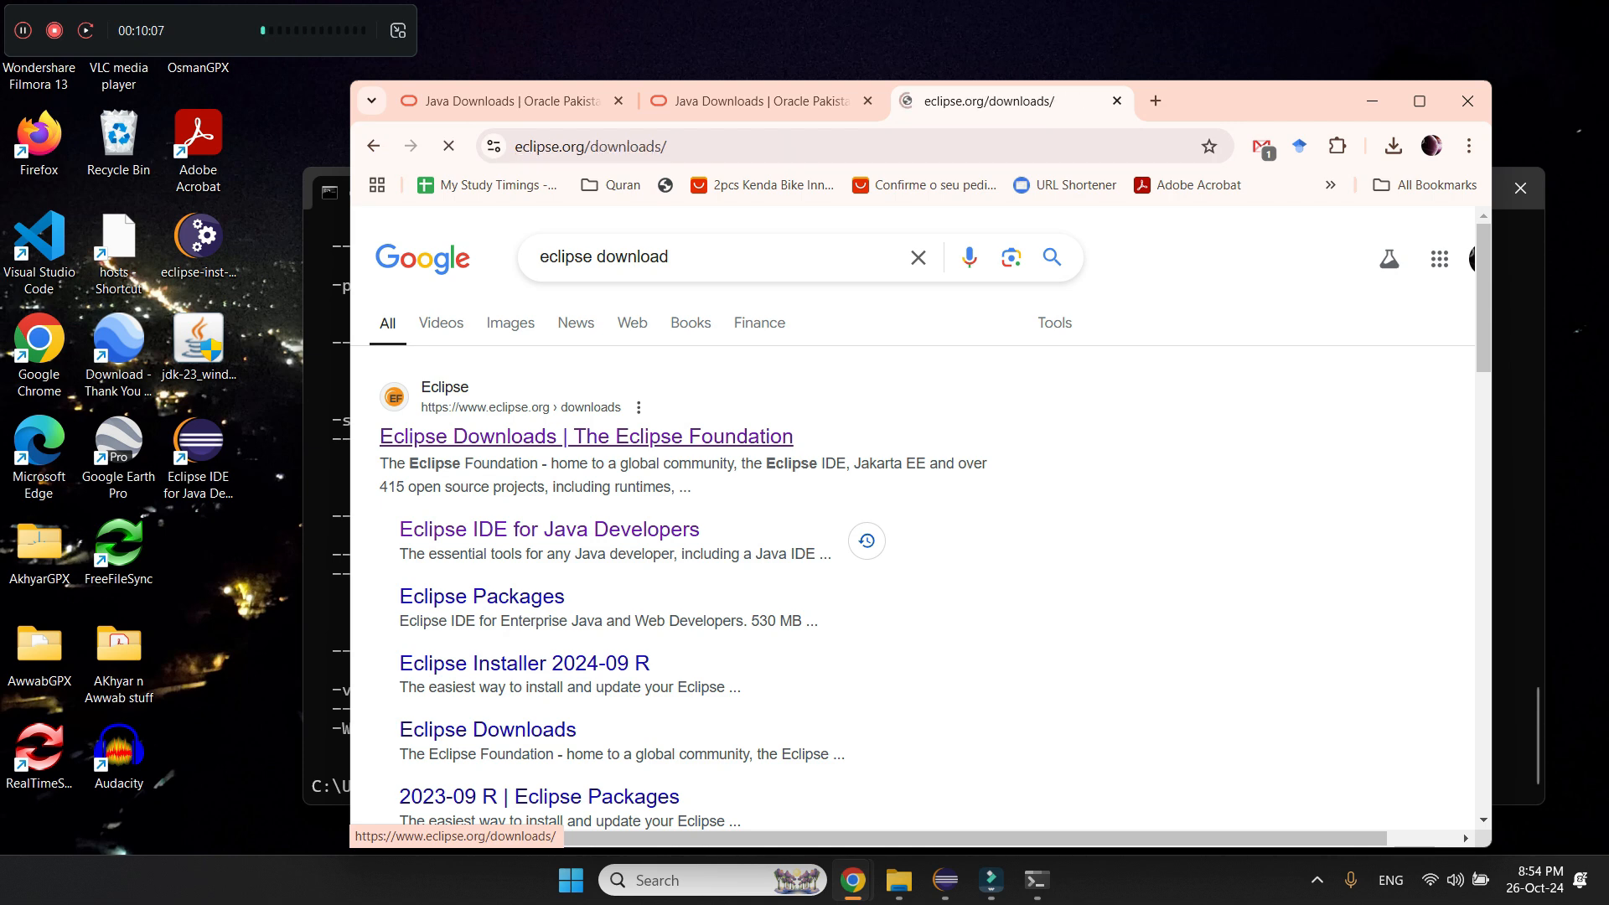
scroll(912, 469, "down", 3)
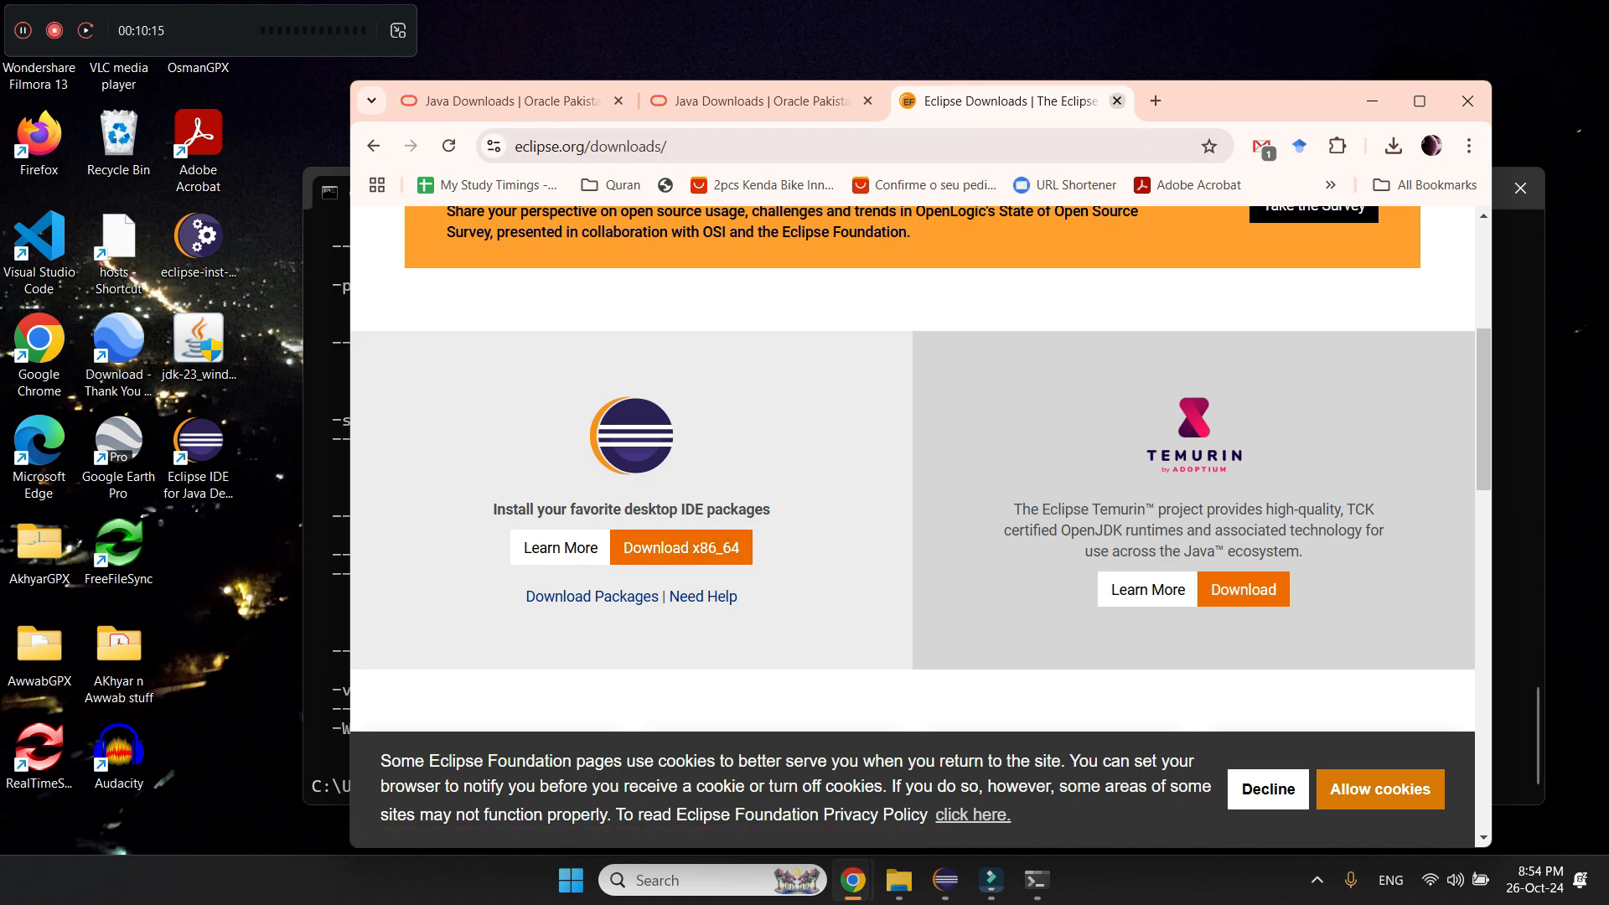
- Close the Eclipse and both Java Downloads tabs, and minimize Command Prompt to show the desktop
left_click(1117, 101)
left_click(868, 100)
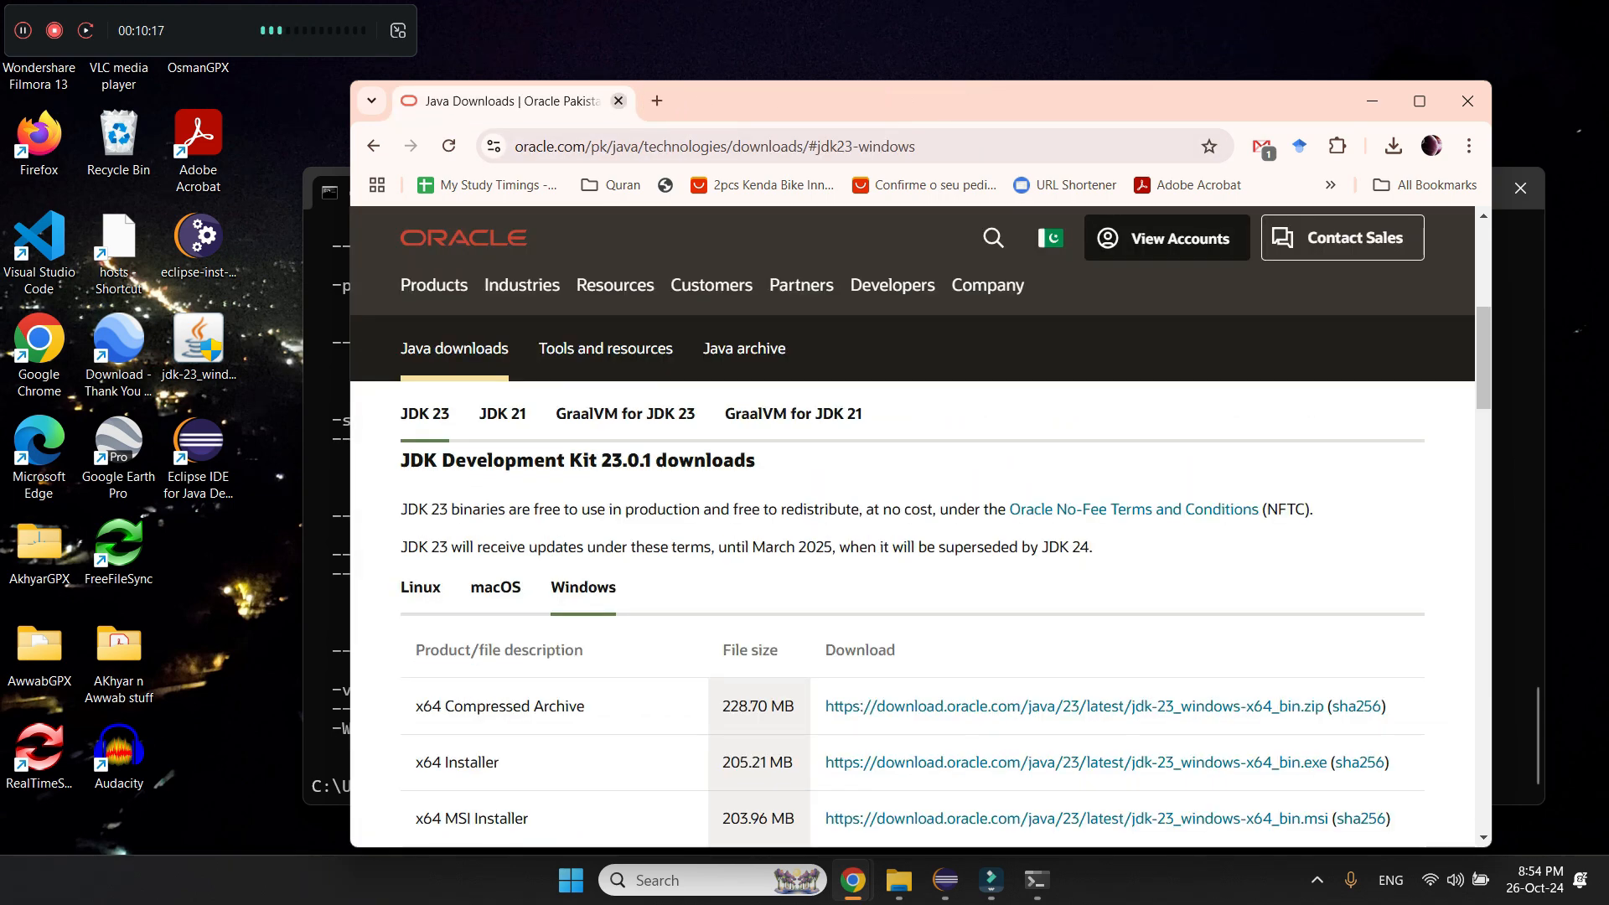
left_click(618, 100)
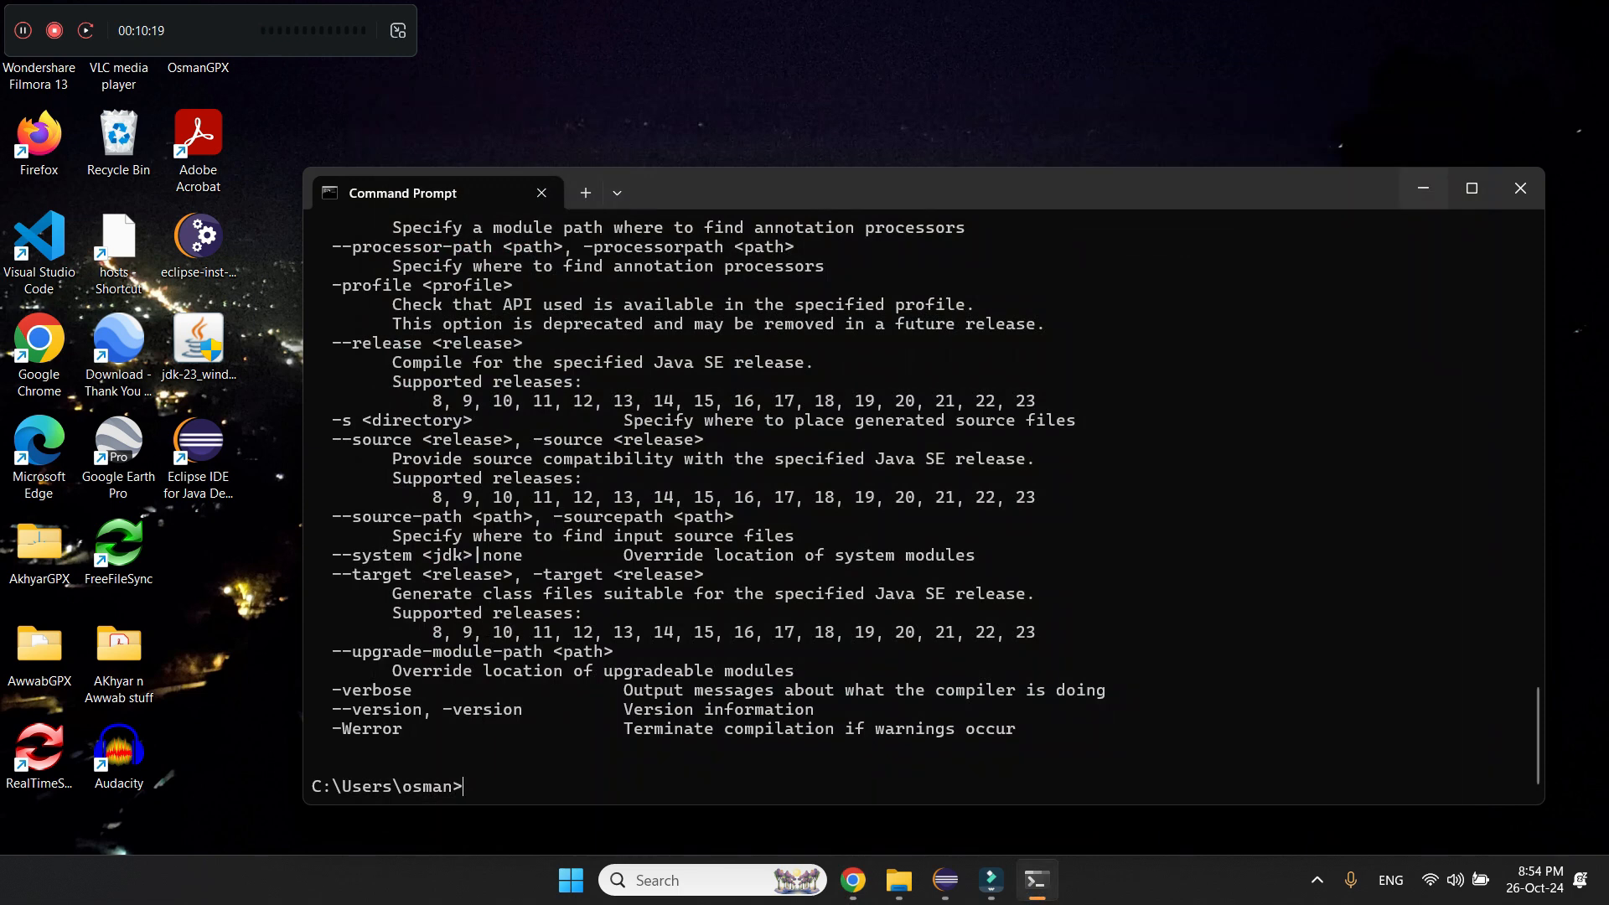
left_click(1423, 189)
- Point out the downloaded JDK 23 and Eclipse installer files on the desktop
left_click(199, 352)
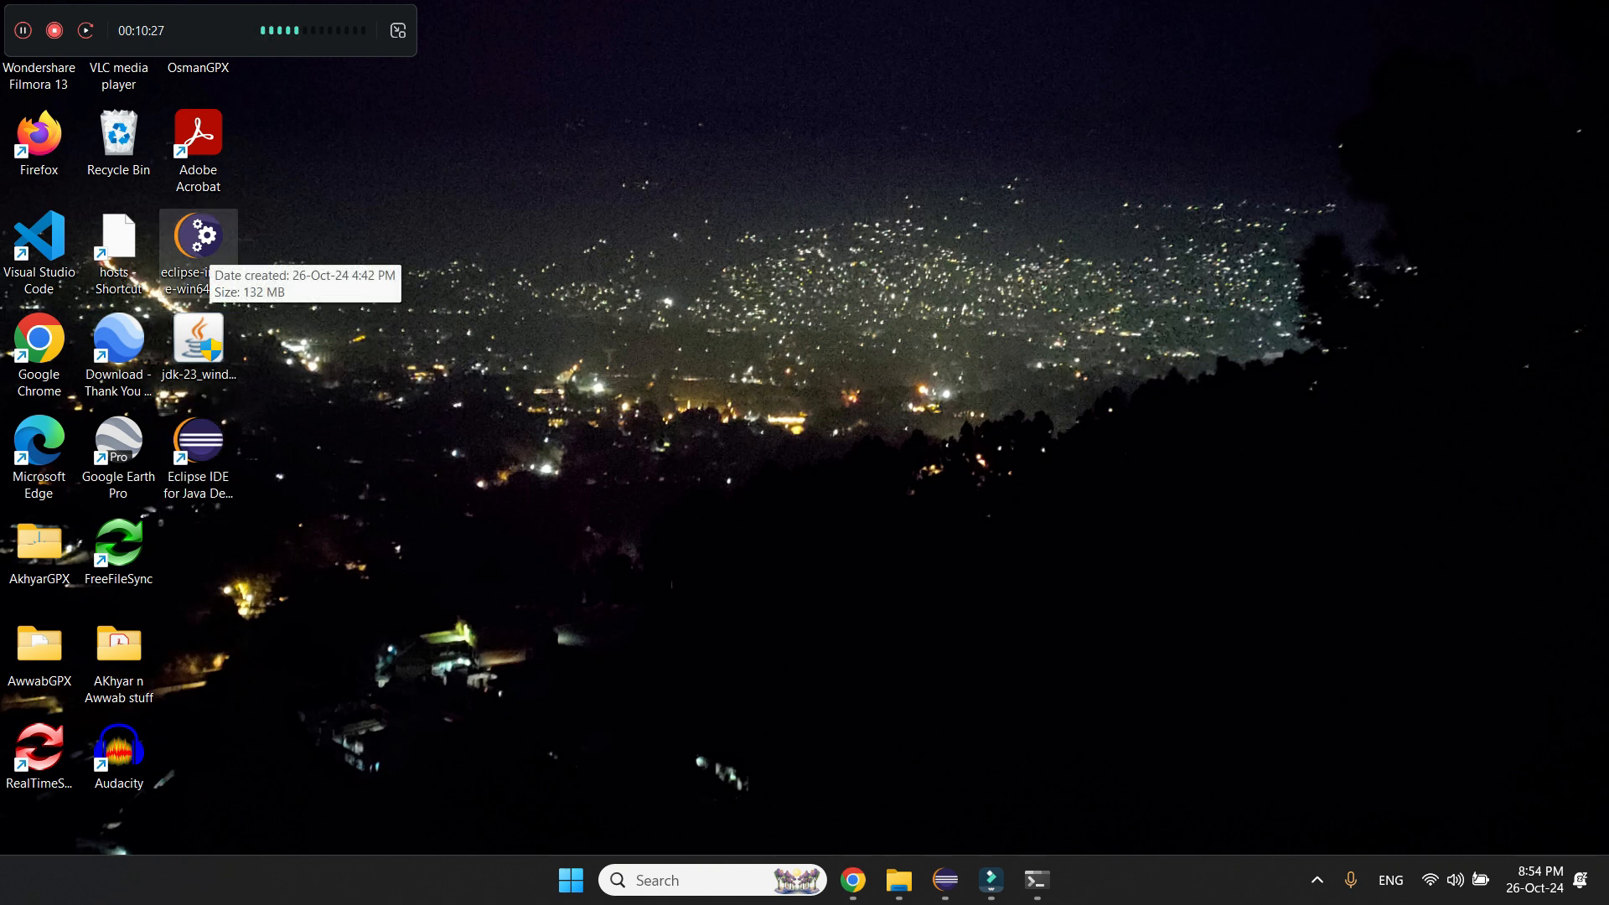
left_click(208, 249)
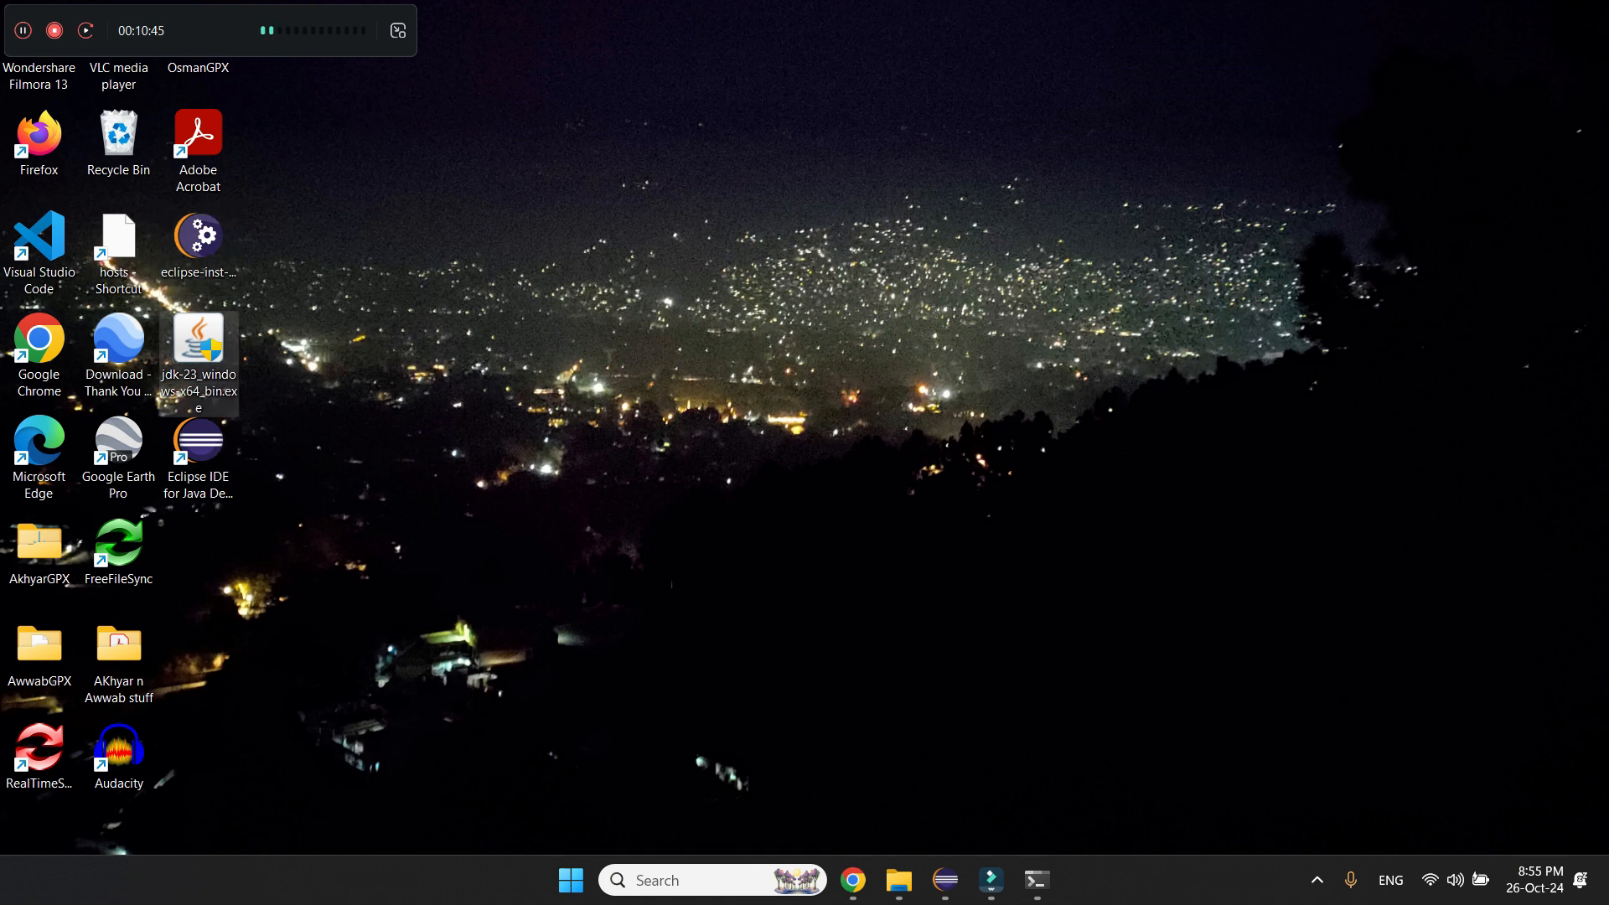
left_click(198, 243)
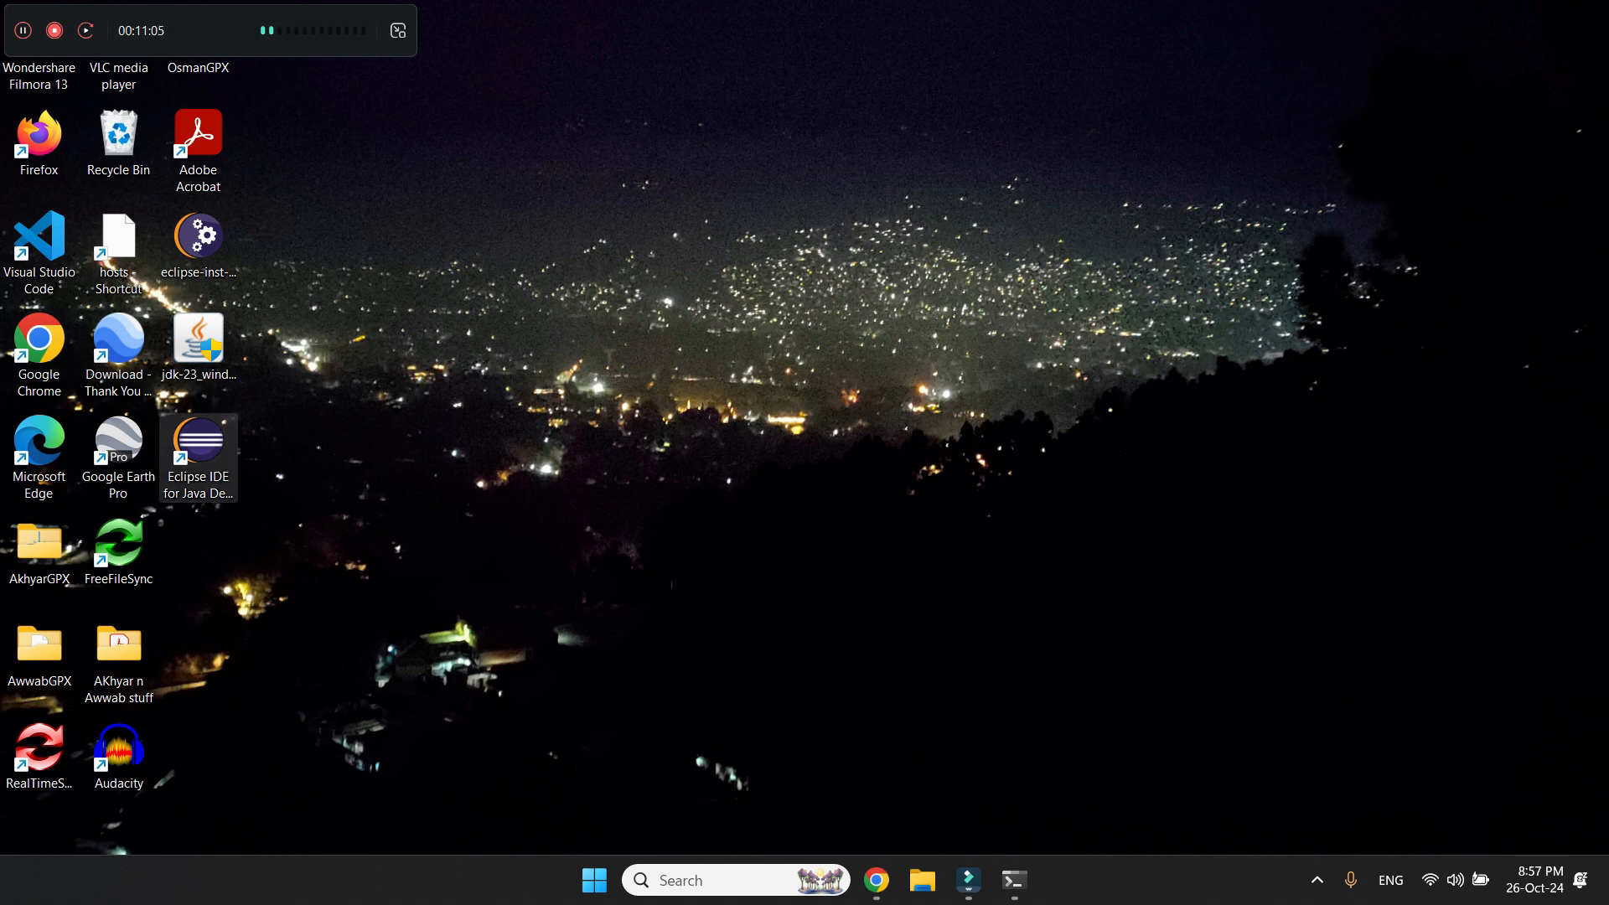
- Launch Eclipse IDE, copy the HTTPS clone URL from the-one's GitHub page in Chrome, and return to Eclipse
double_click(199, 457)
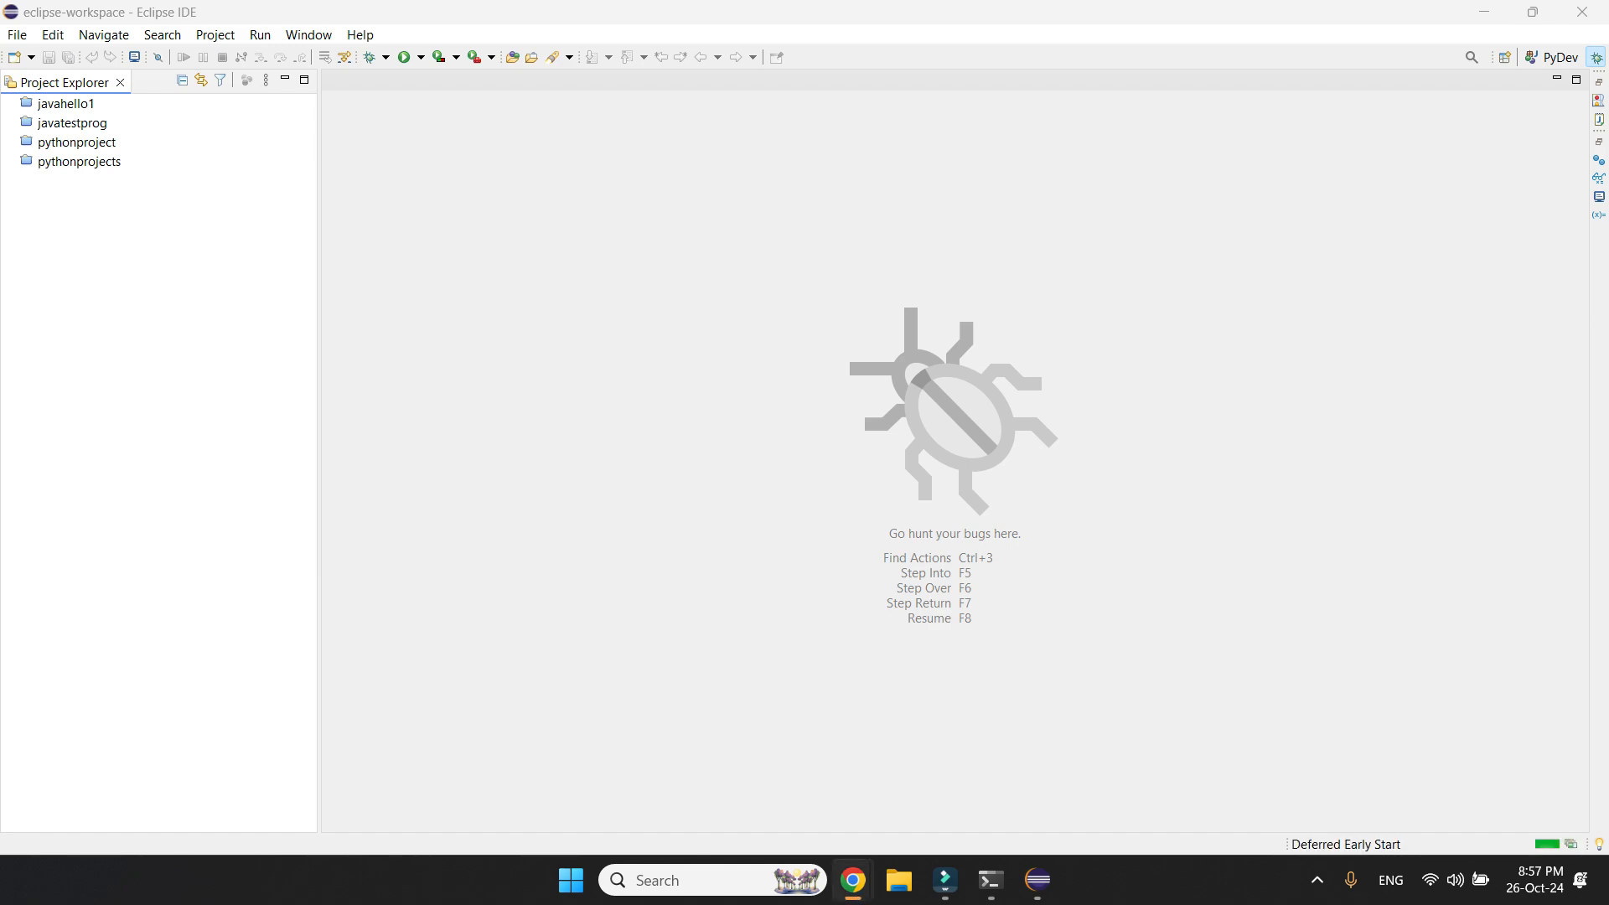
left_click(853, 880)
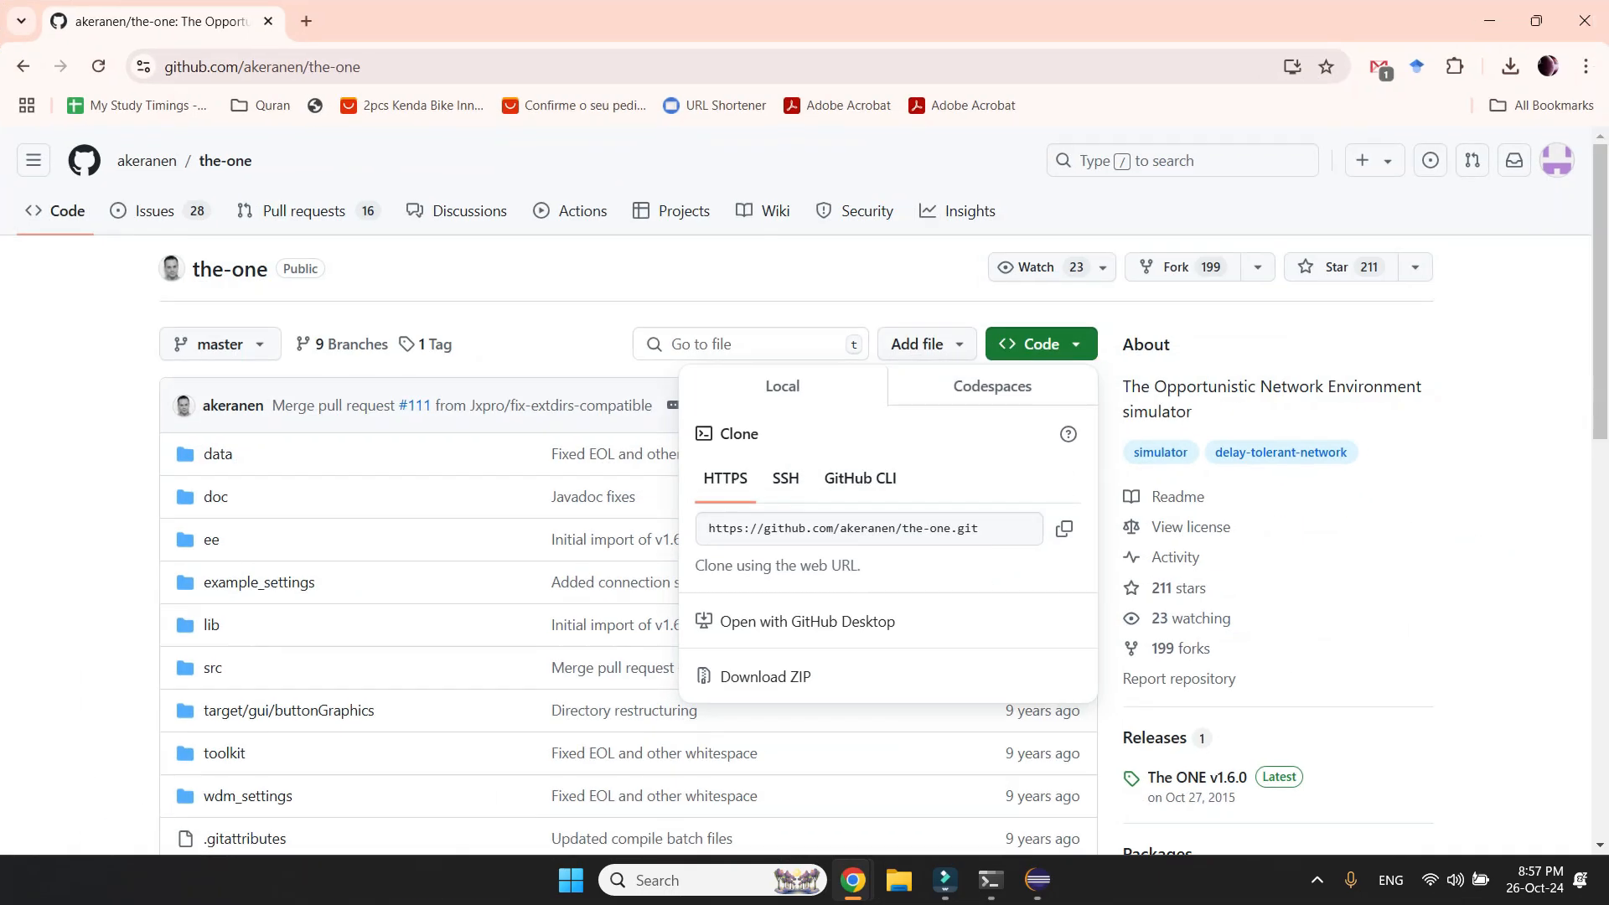
key("Escape")
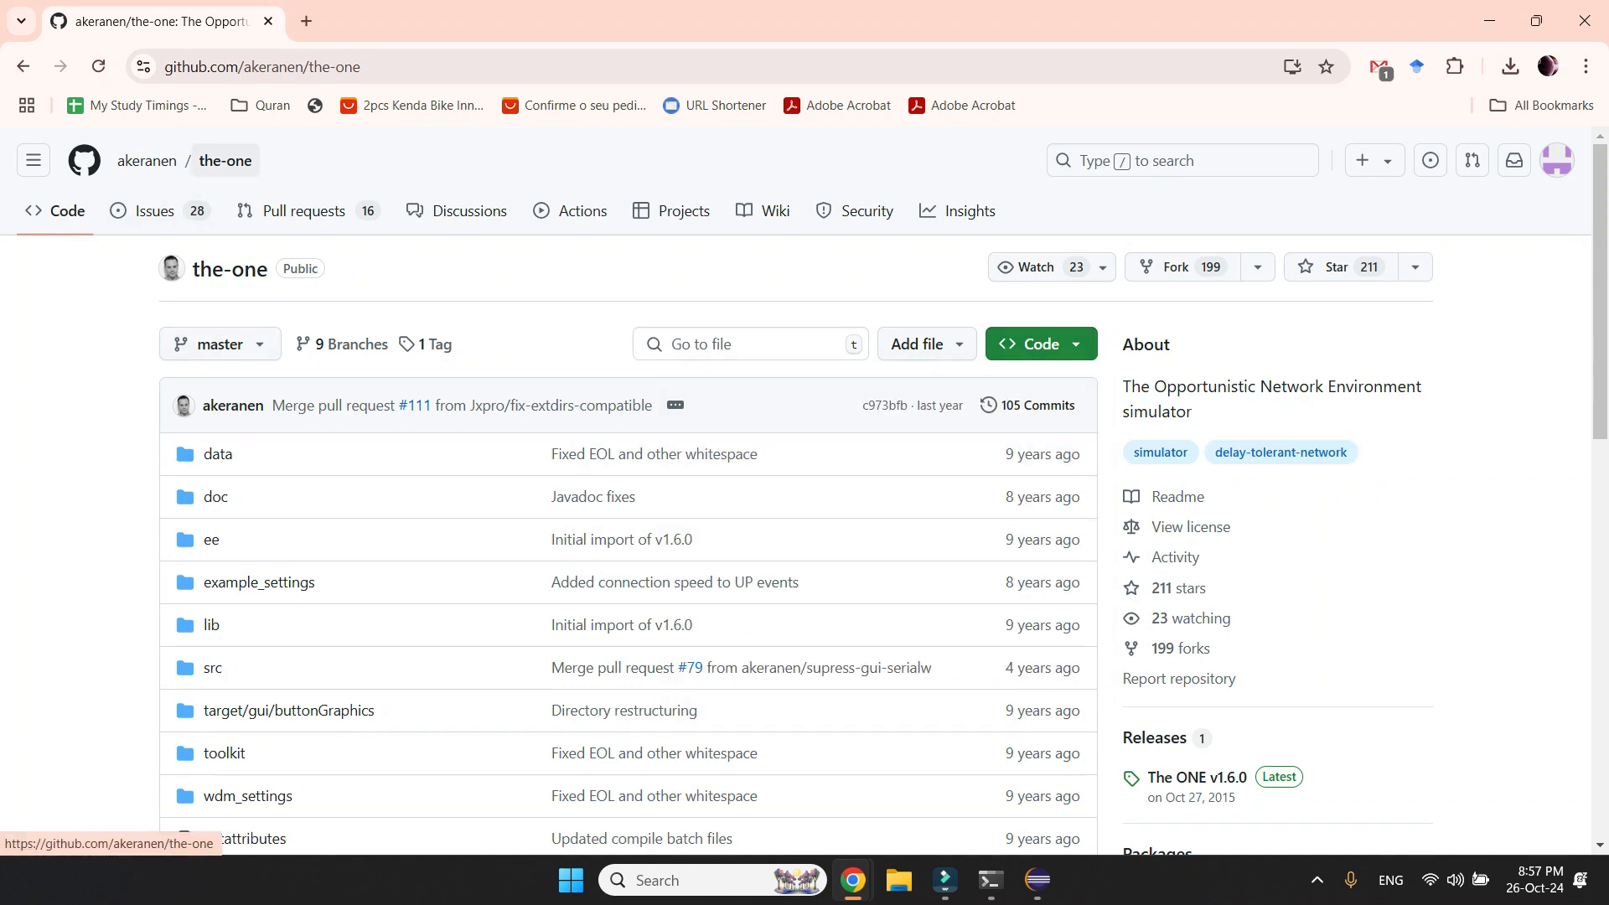
left_click(225, 160)
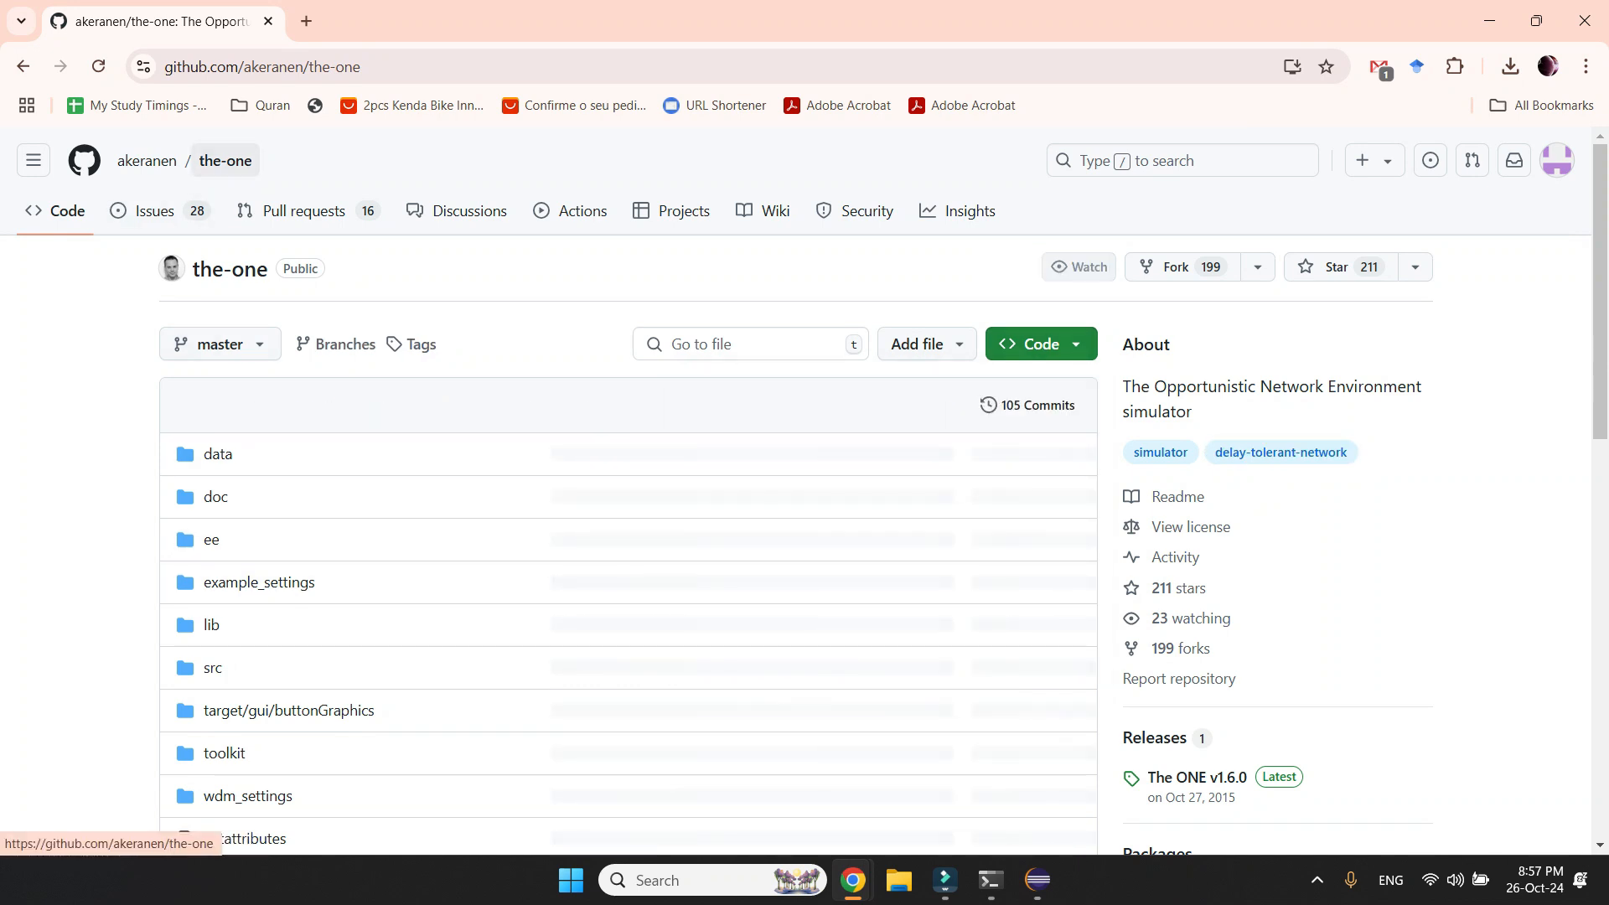
scroll(625, 188, "down", 3)
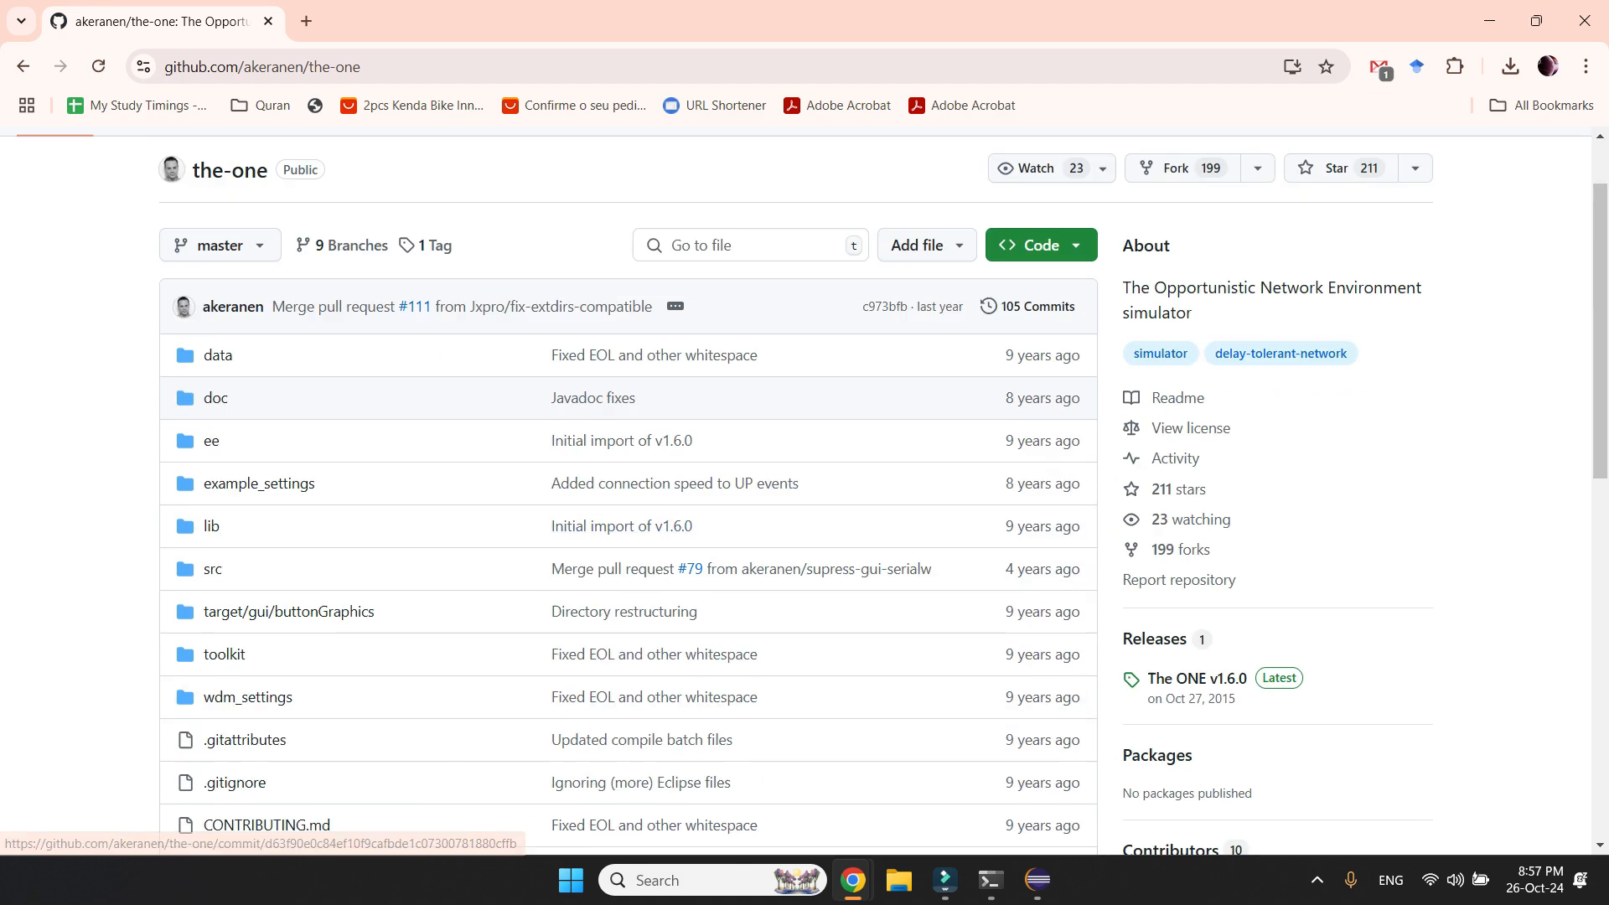
scroll(624, 188, "up", 3)
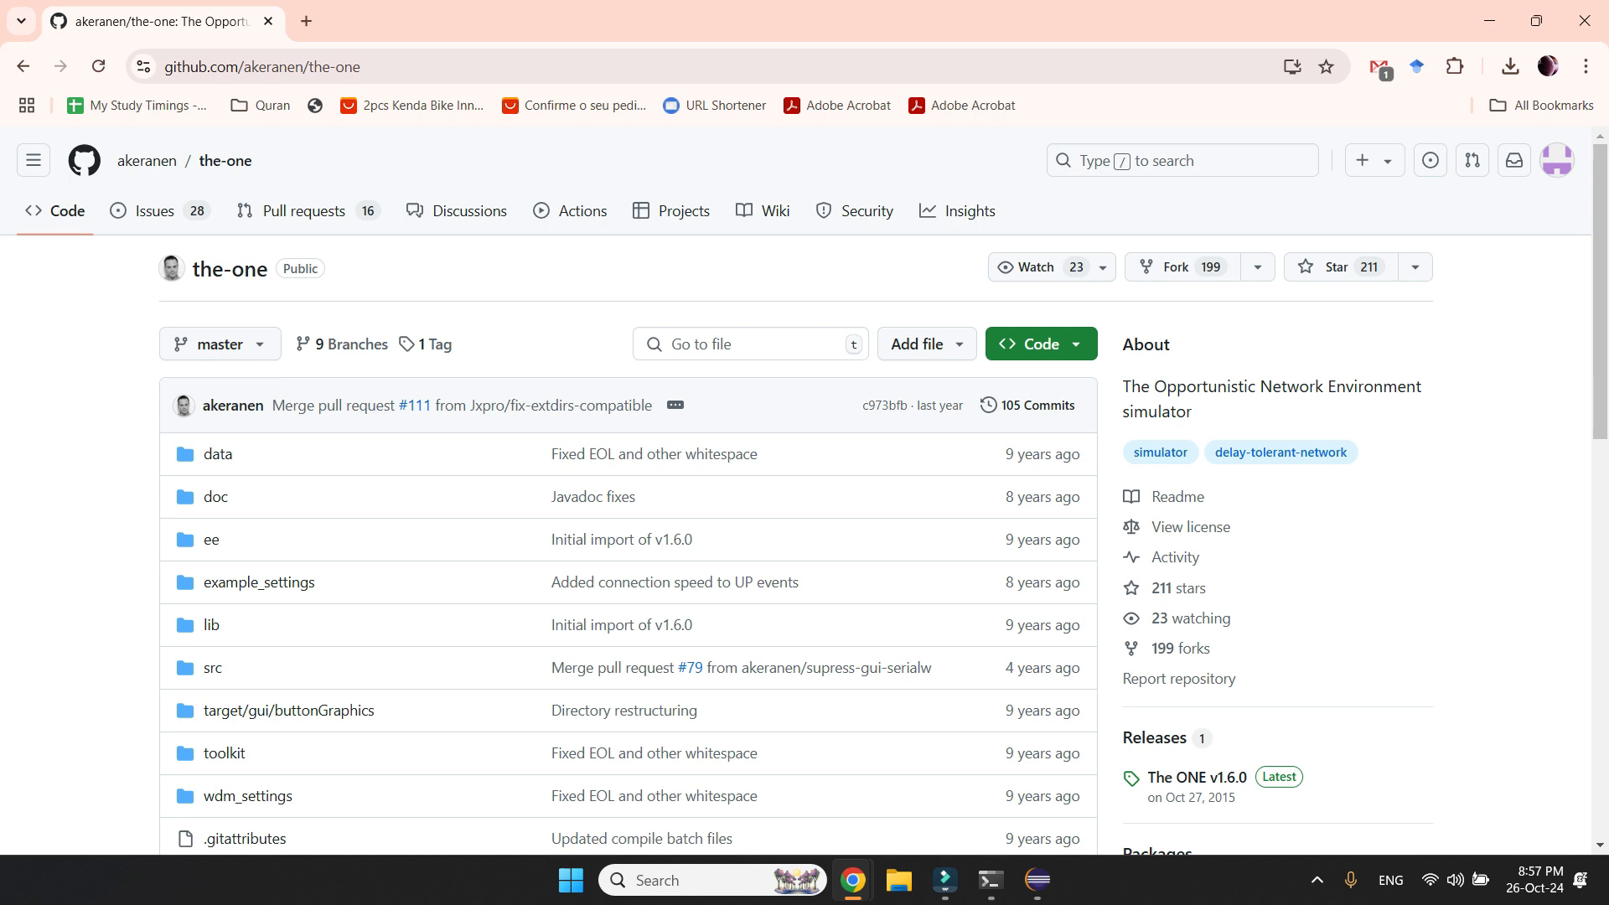
left_click(1041, 344)
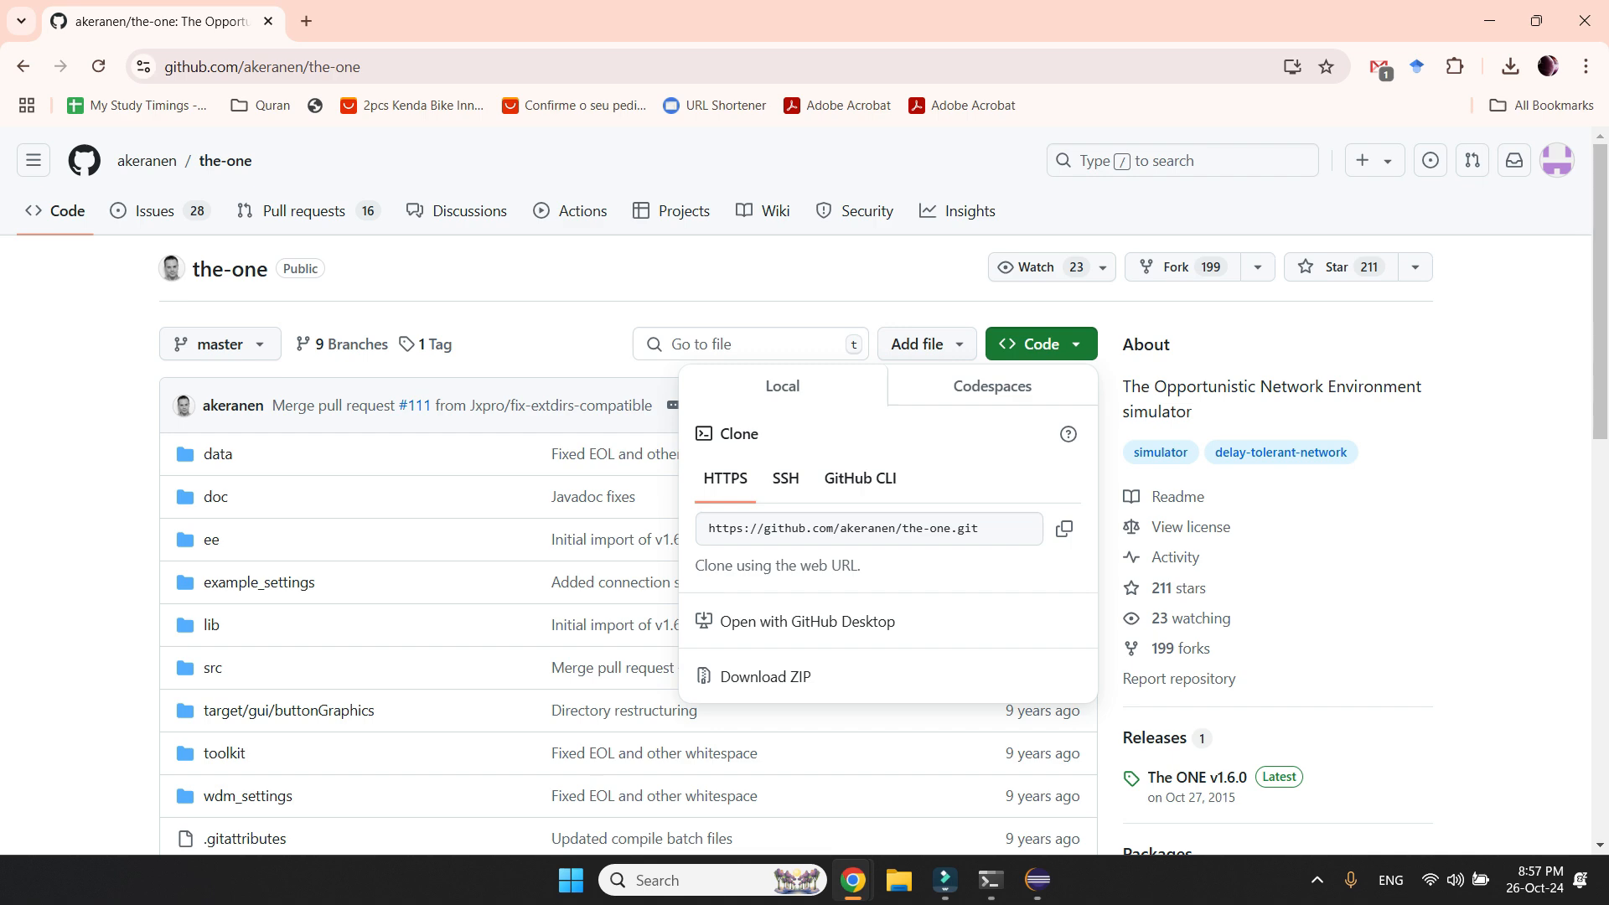
left_click(1064, 528)
left_click(1489, 21)
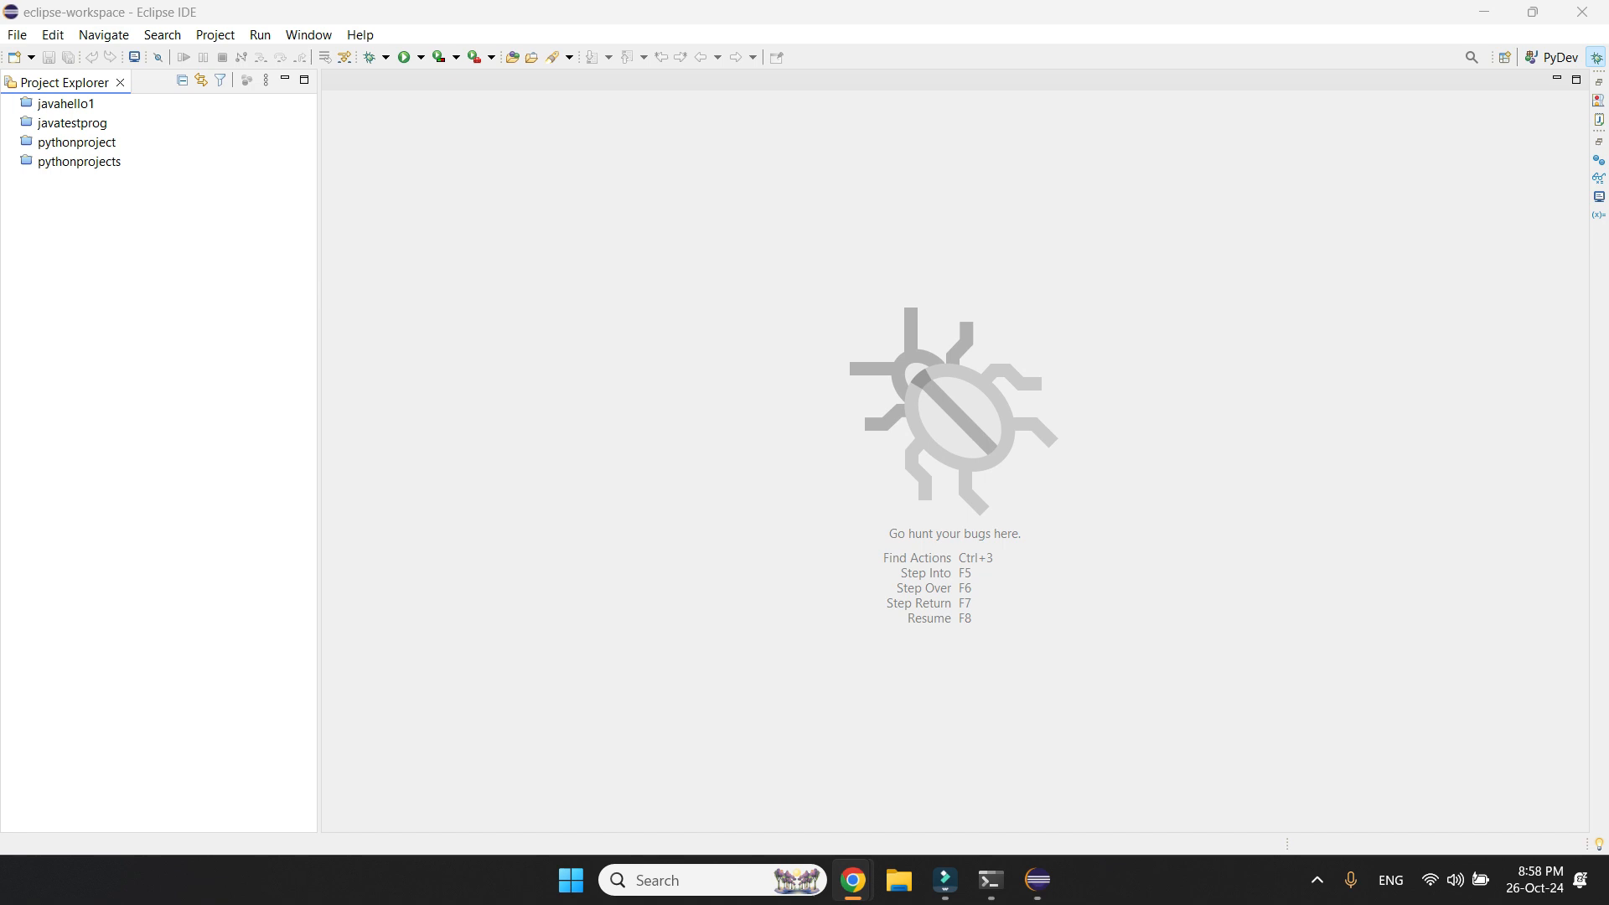
- Start a project import with the Projects from Git (with smart import) wizard
left_click(17, 35)
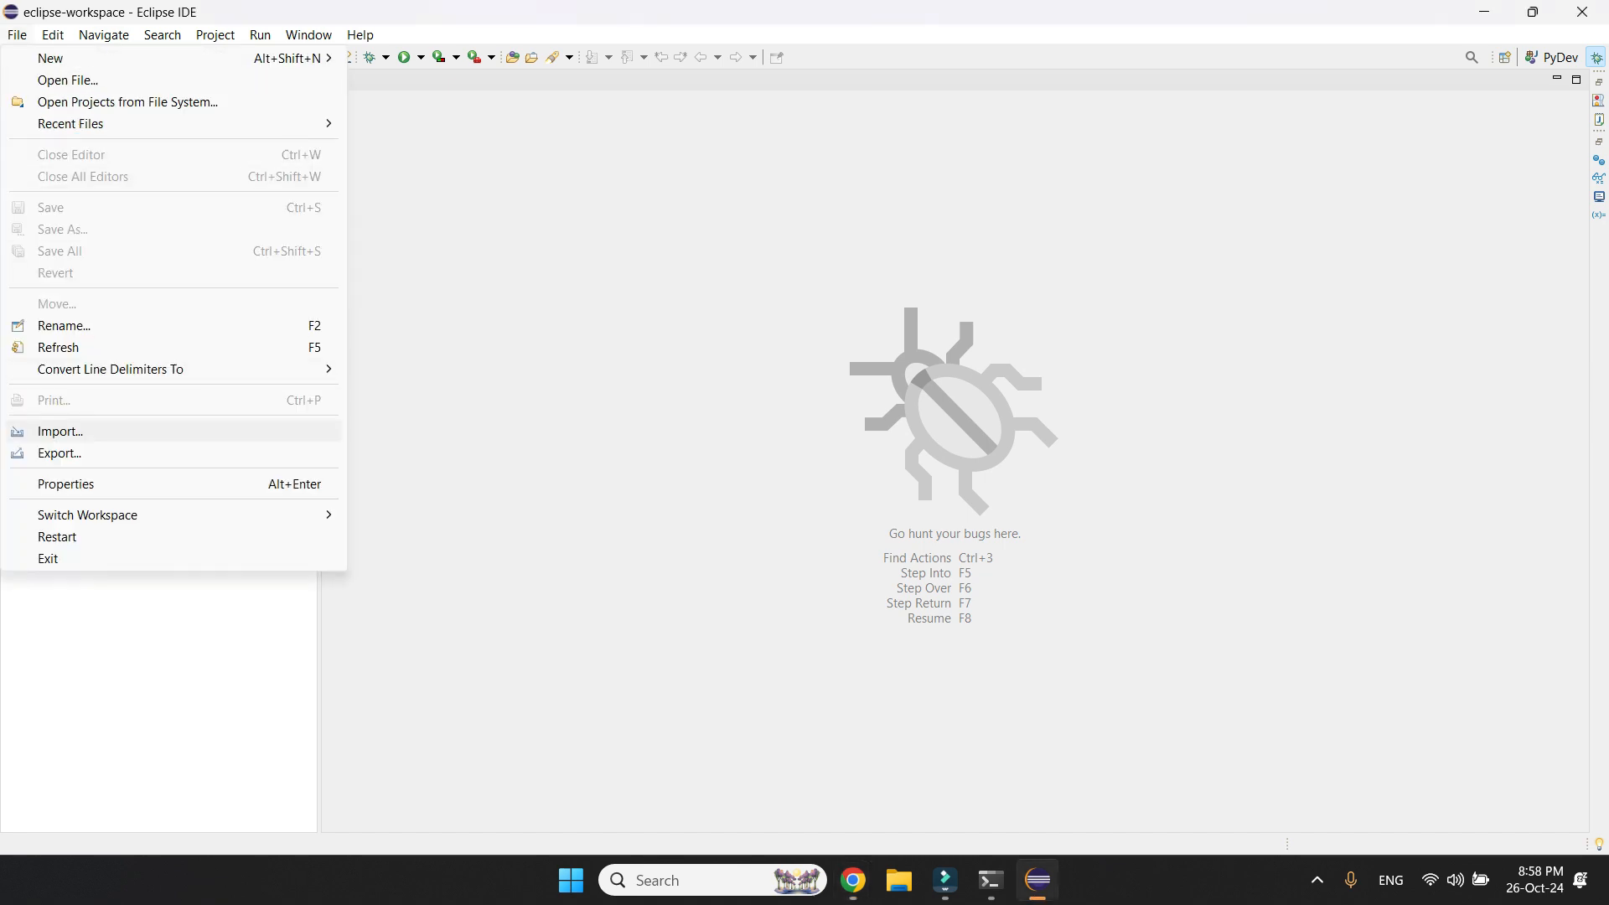
left_click(201, 431)
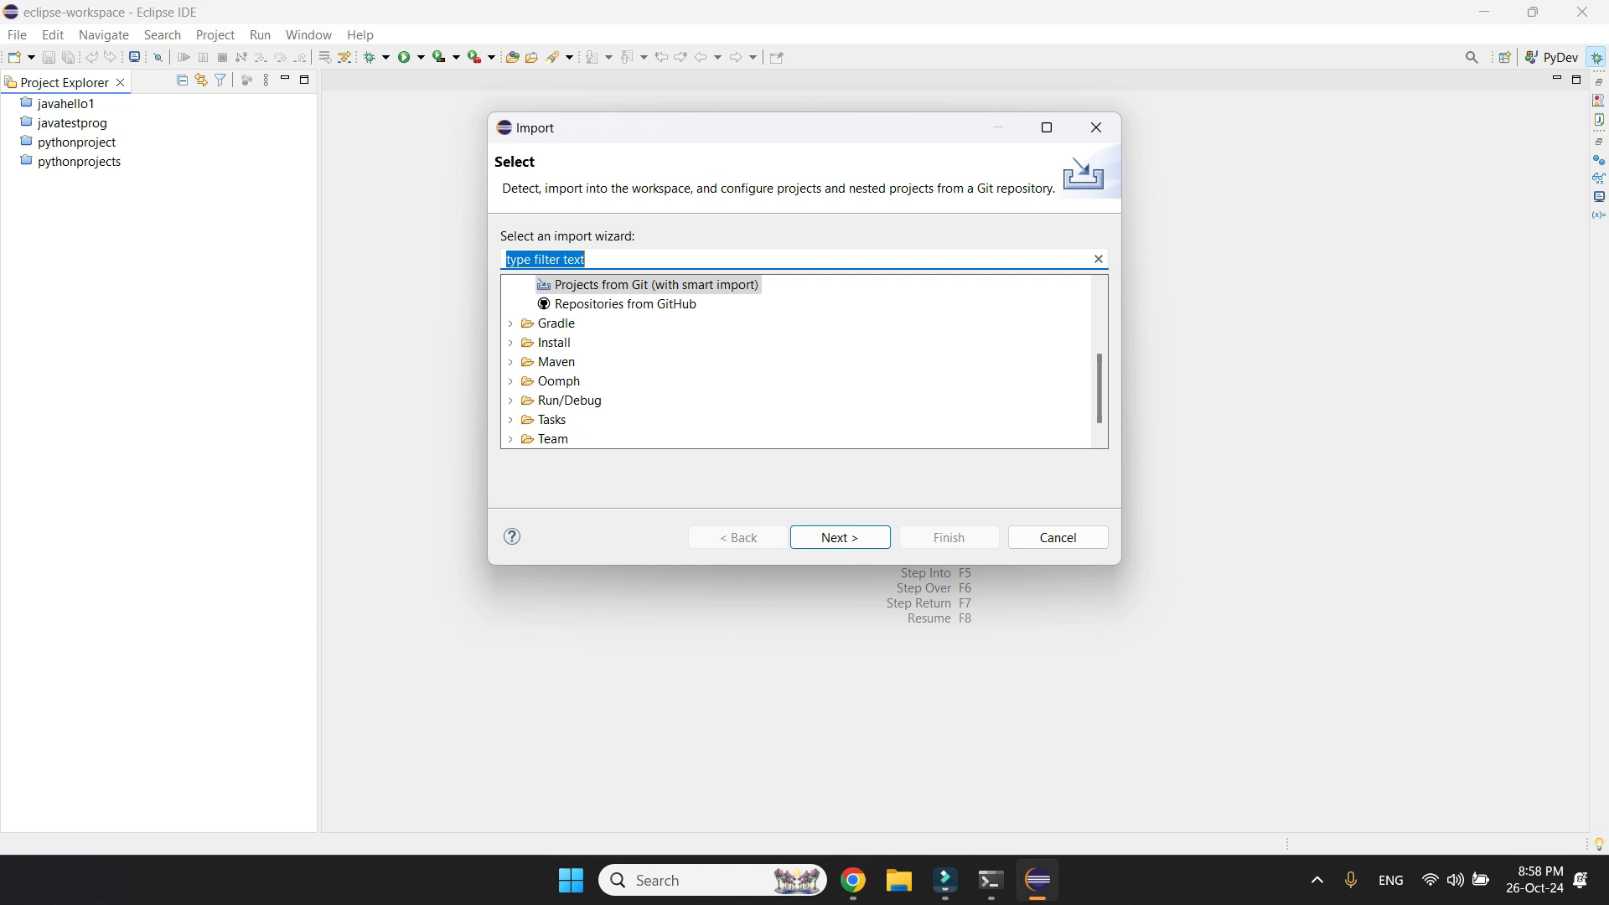
scroll(805, 361, "up", 3)
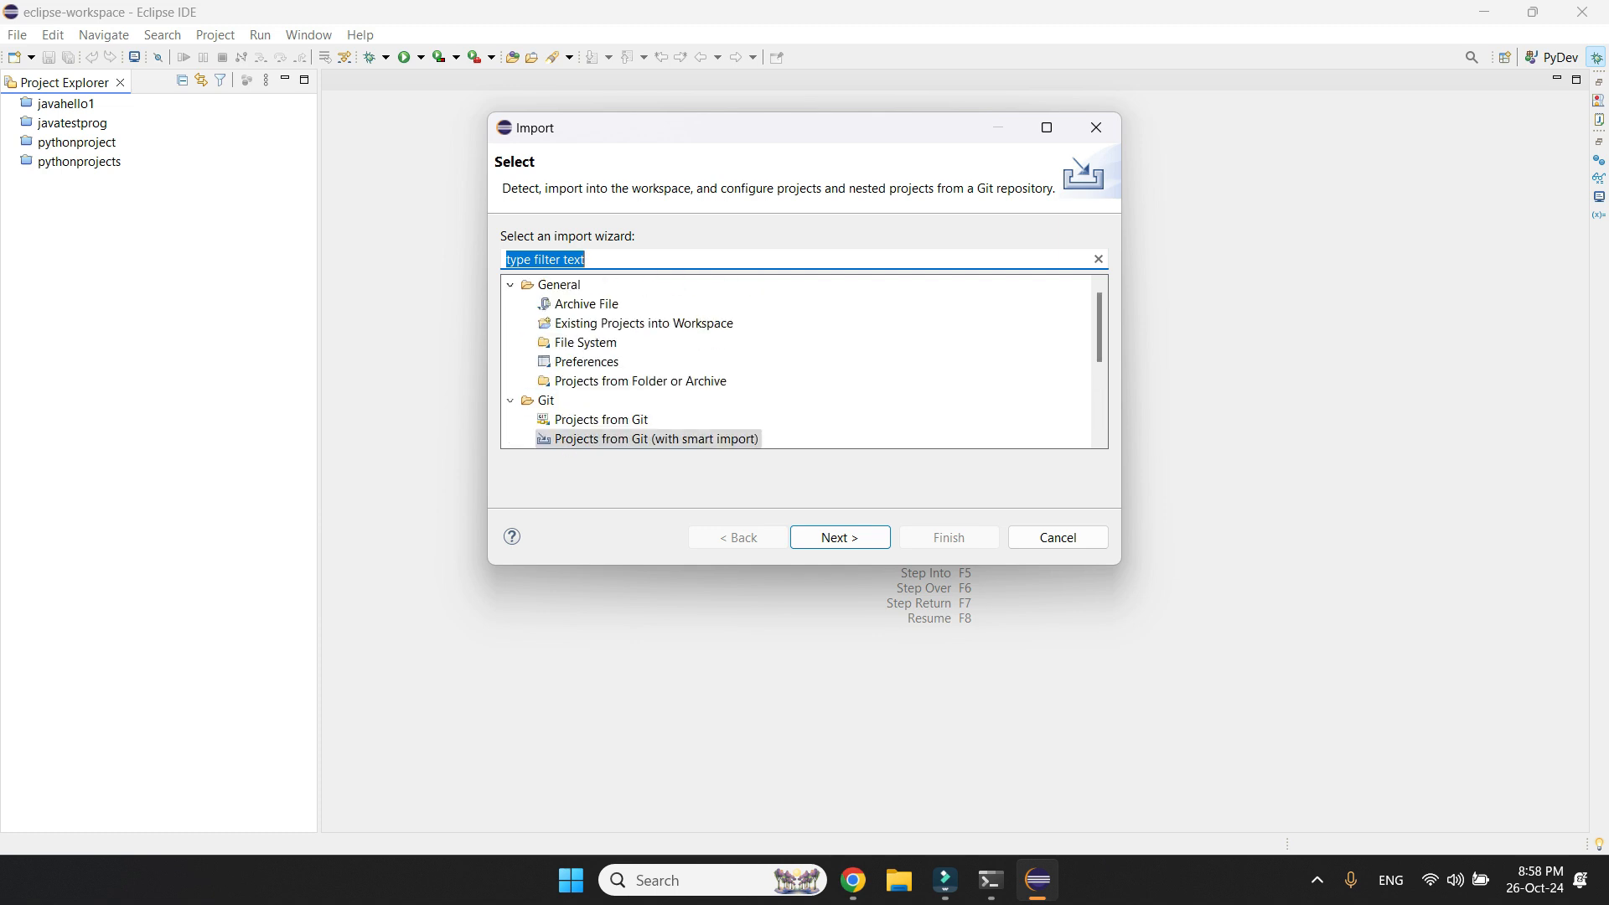
left_click(510, 399)
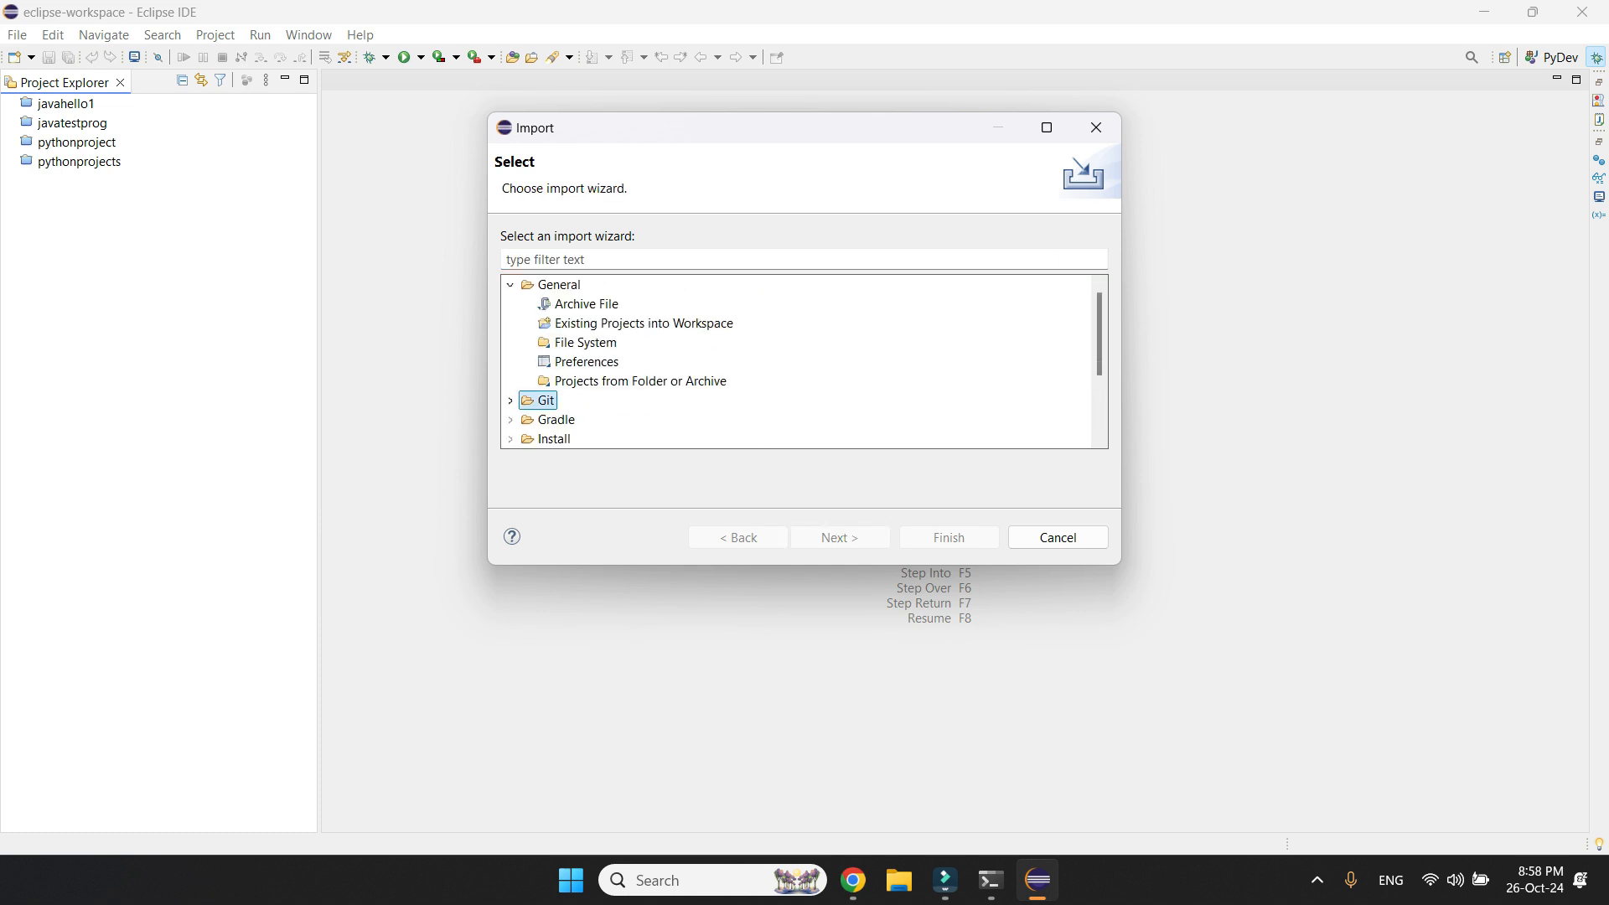
left_click(510, 284)
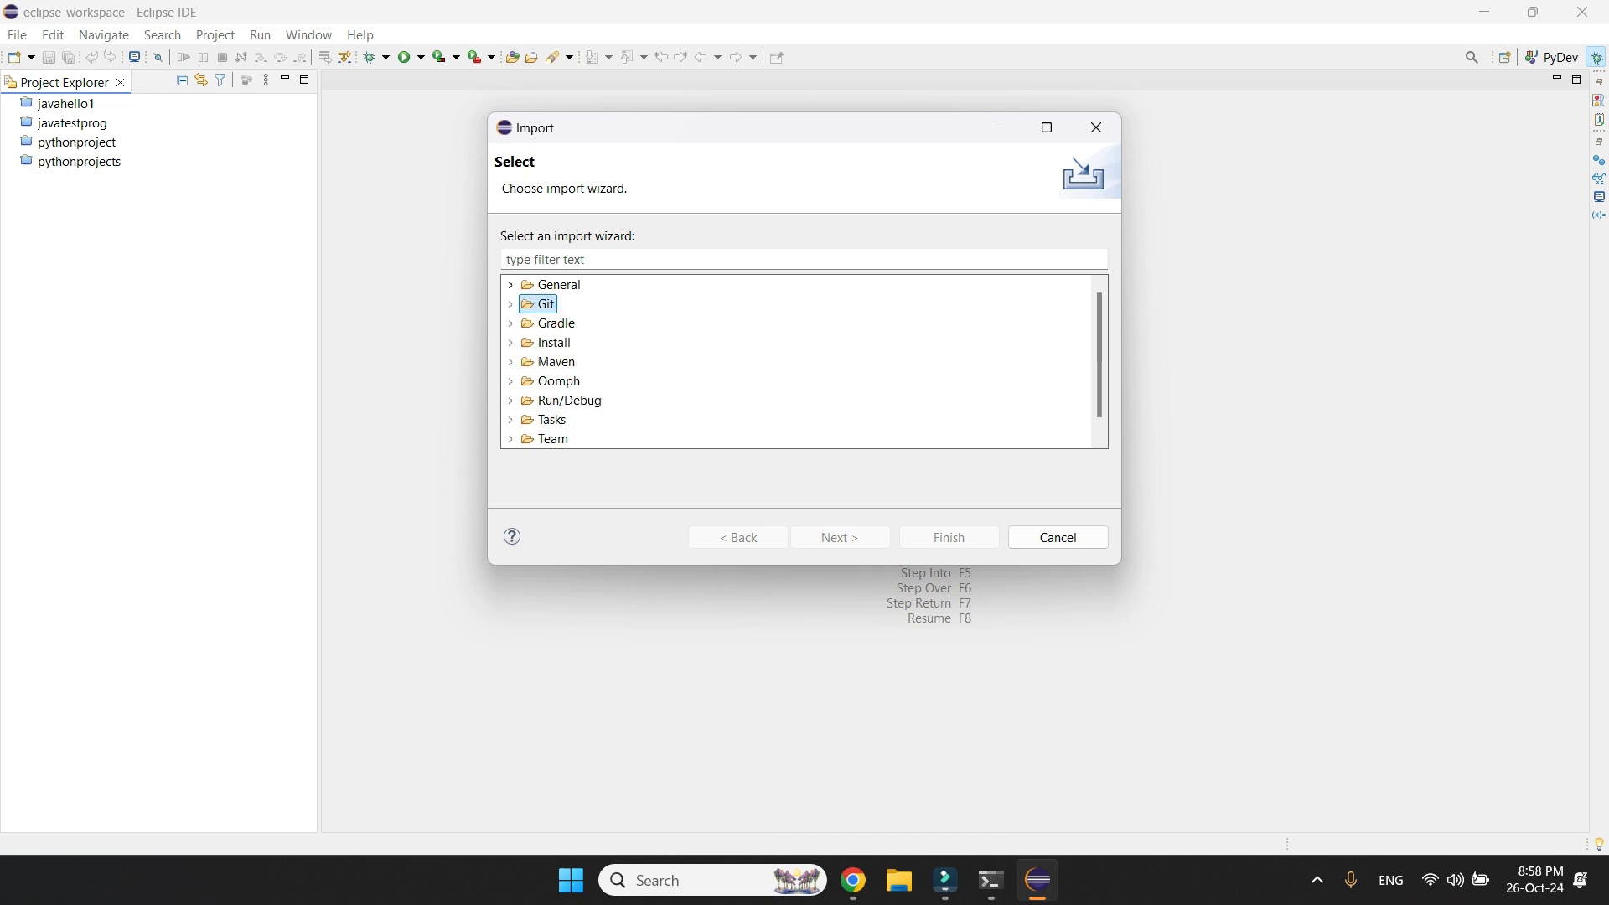
key("Right")
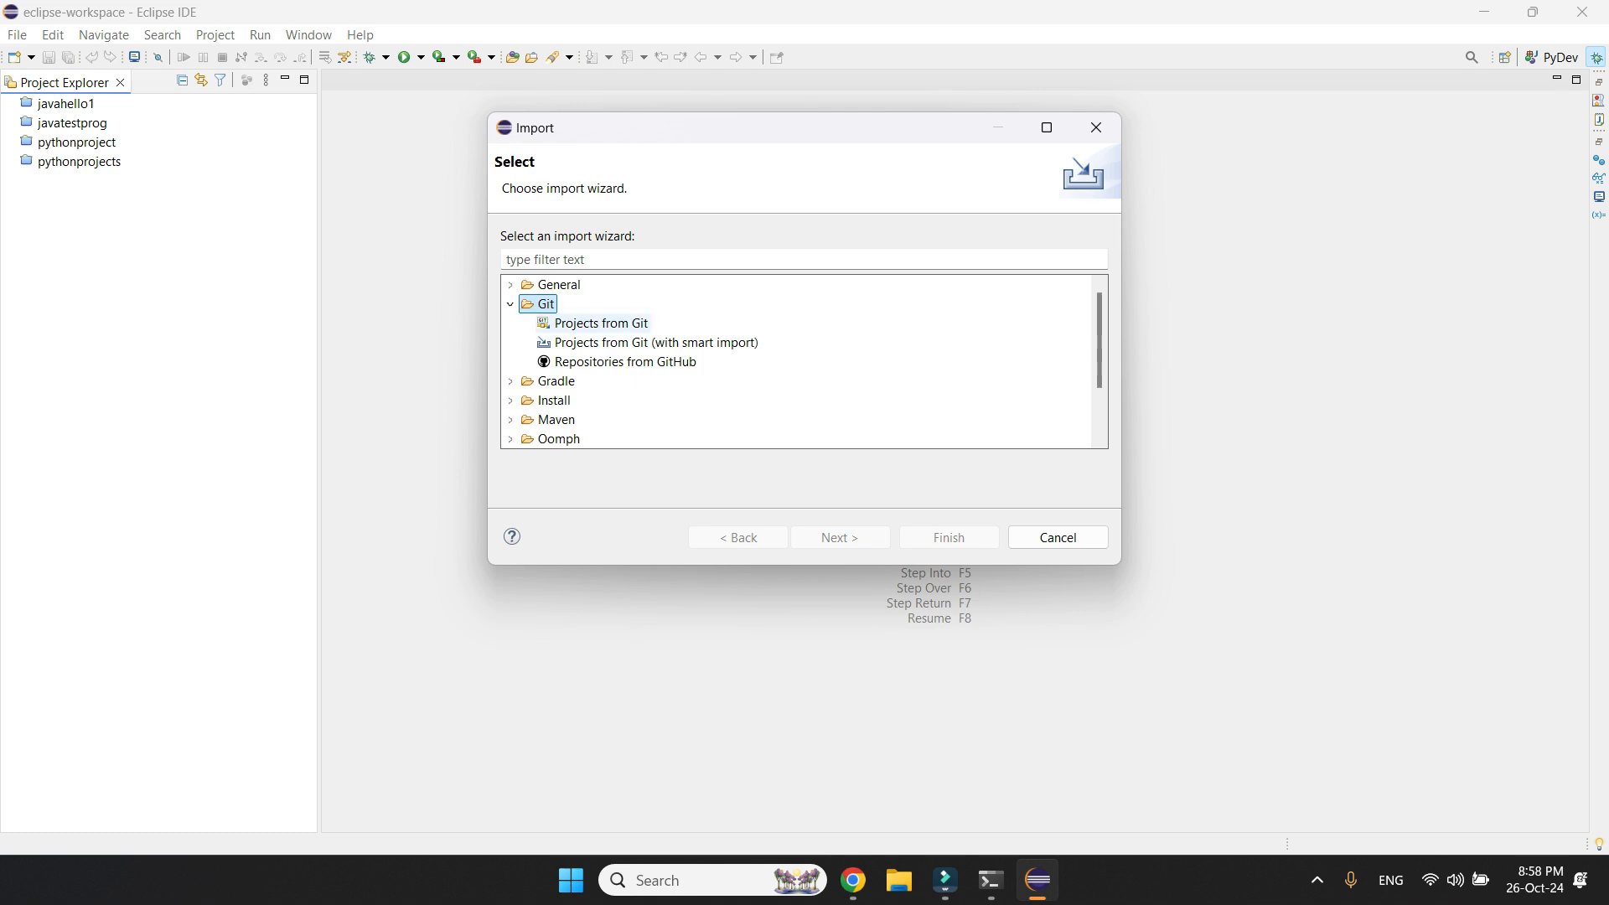
left_click(649, 343)
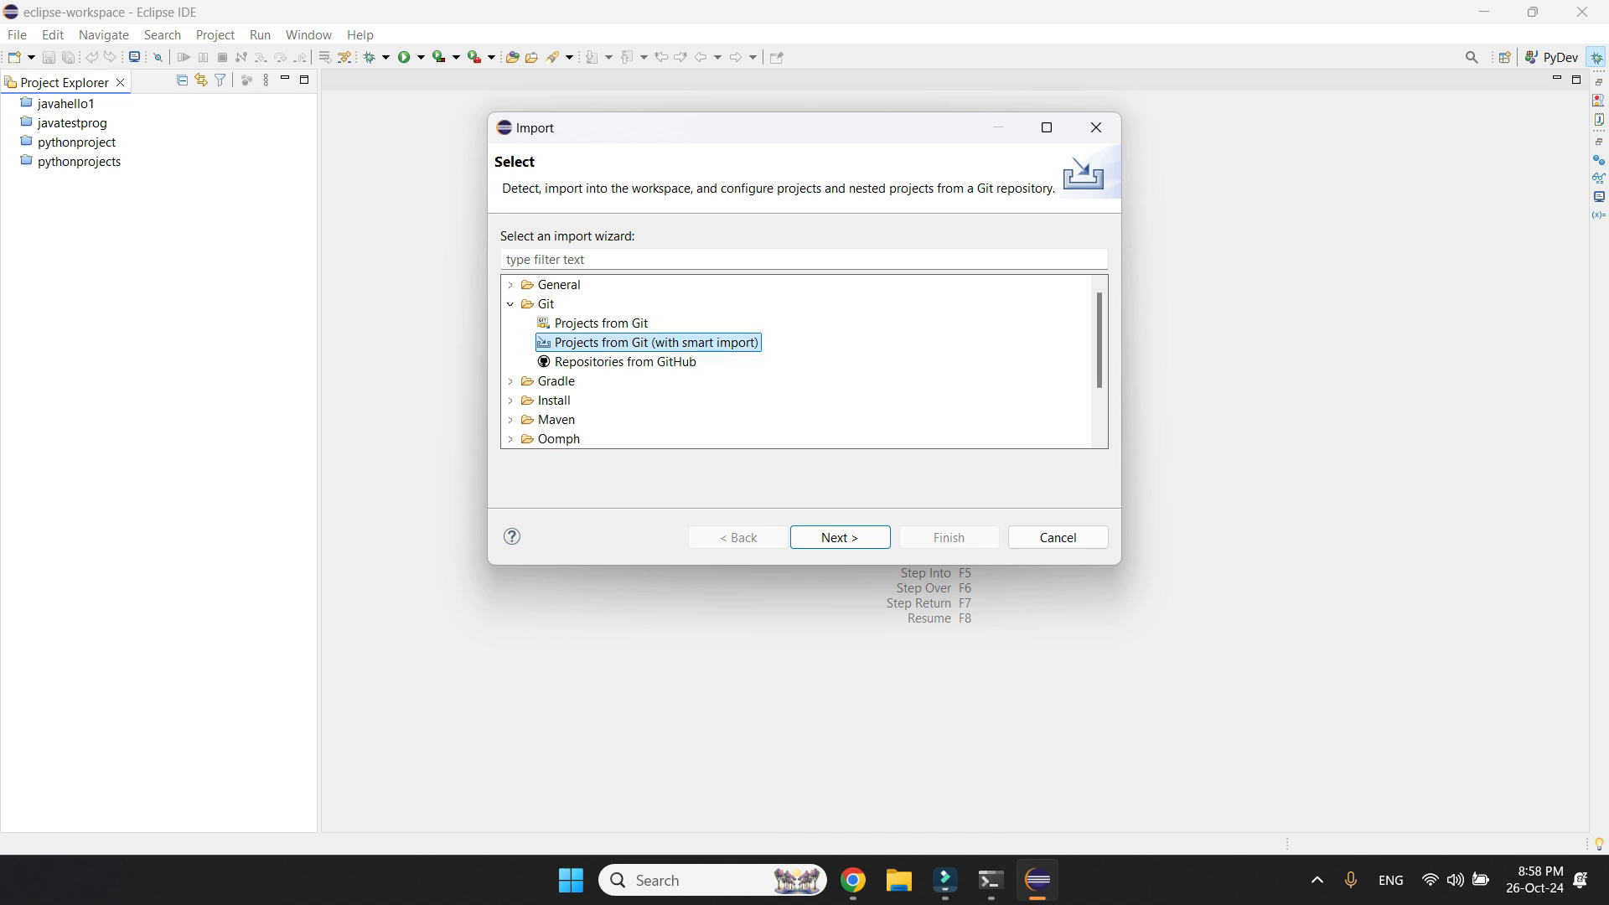
key("Return")
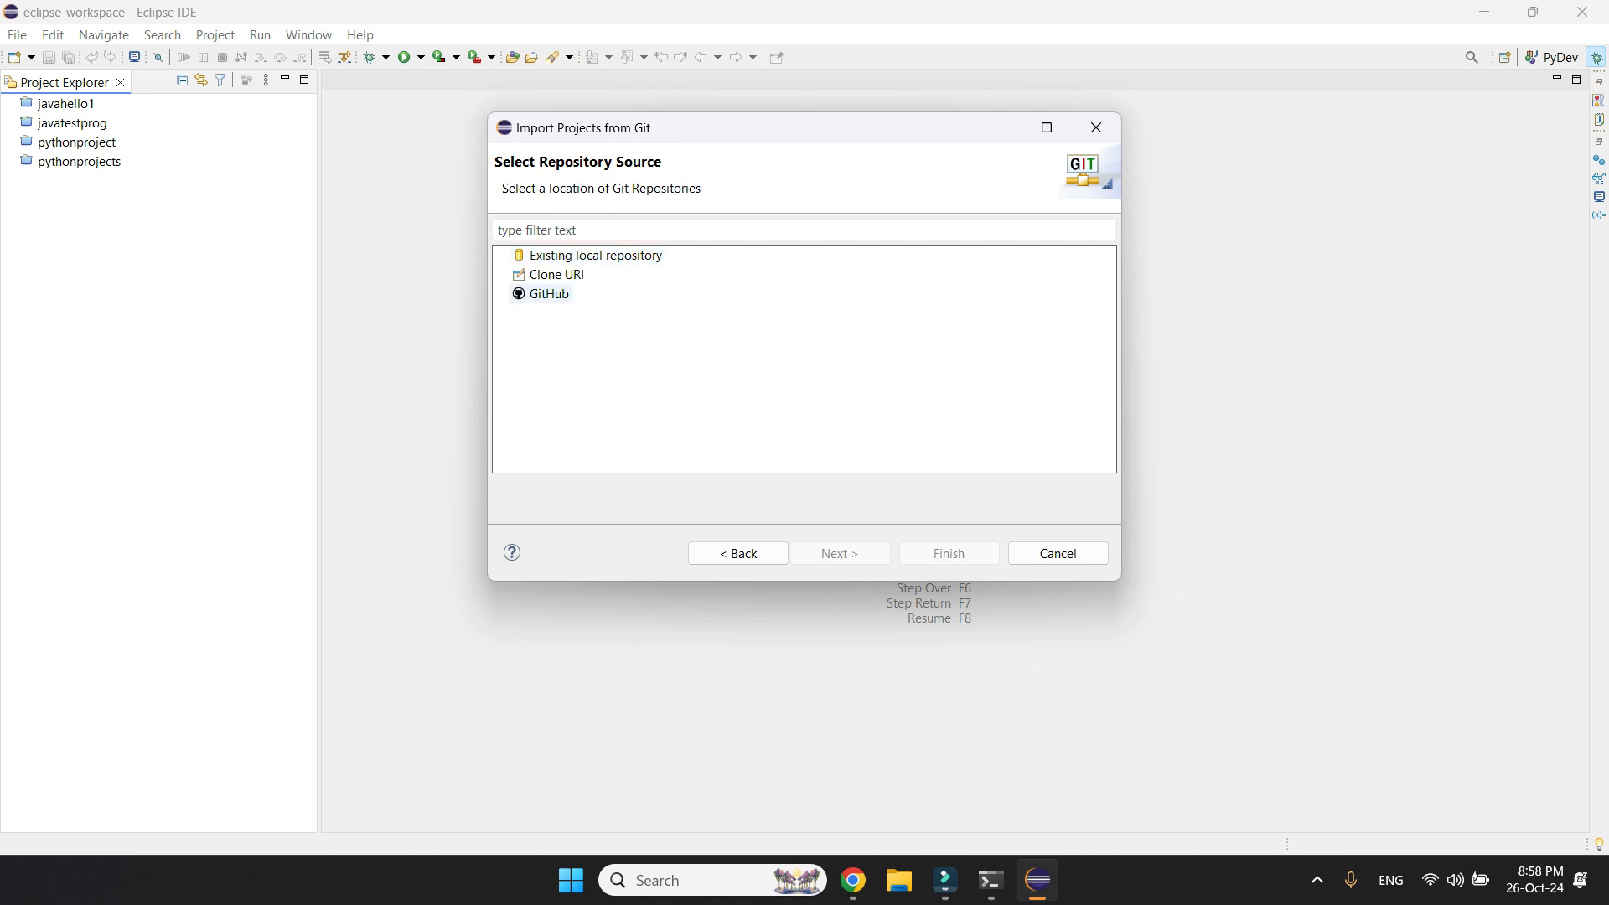
- Choose Clone URI as the repository source, replace the prefilled URI with the copied the-one.git URL, and continue to branch selection
left_click(555, 275)
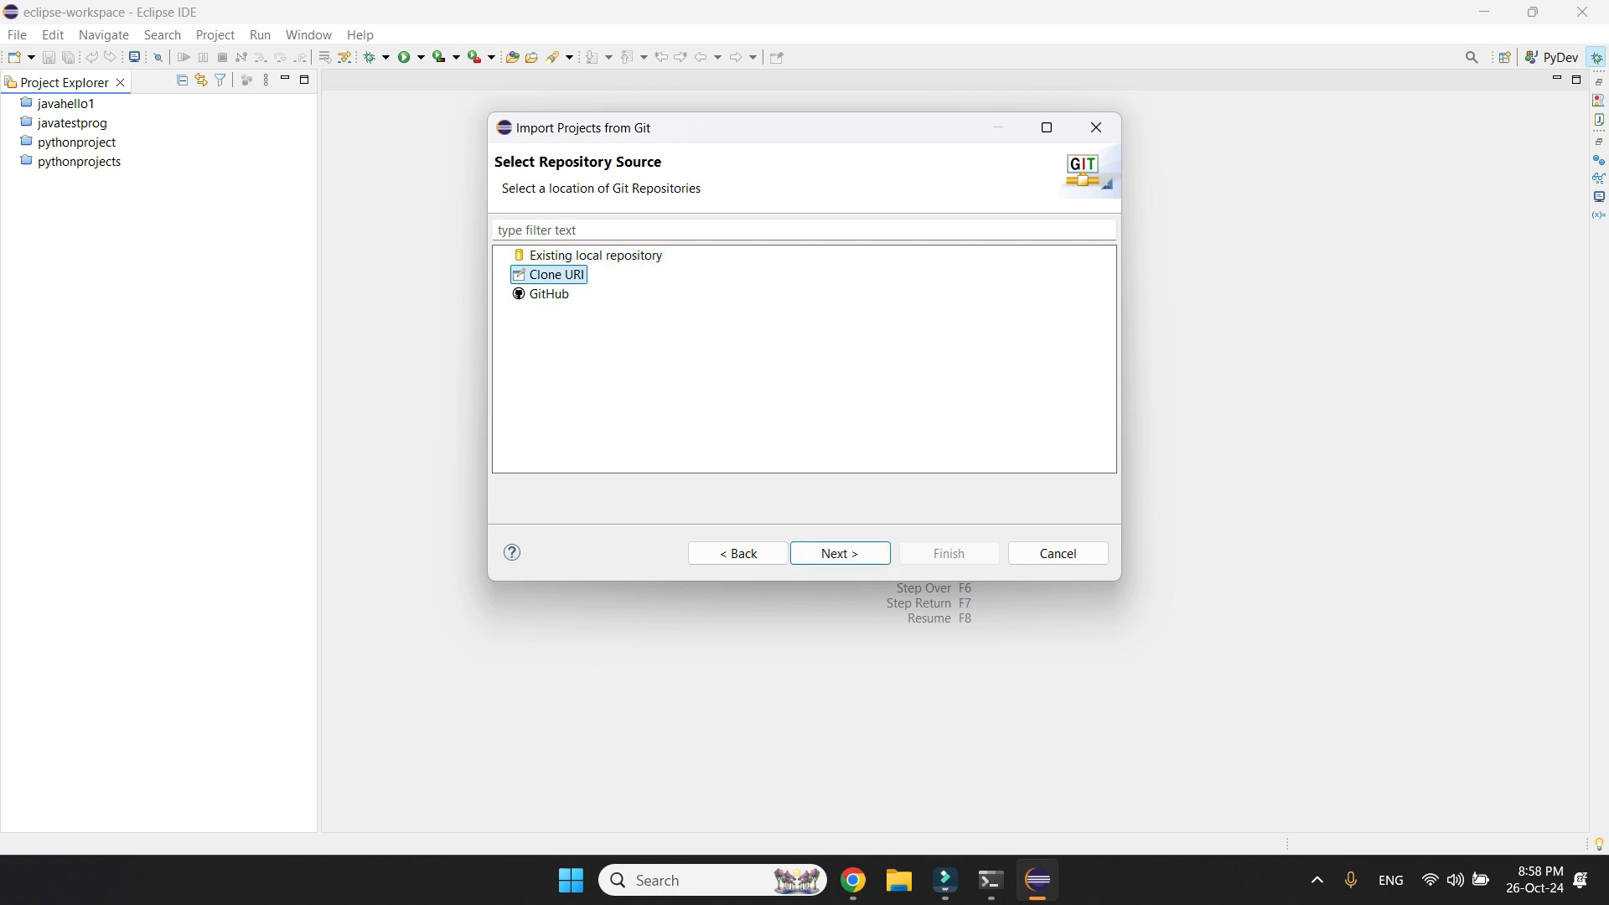
left_click(840, 553)
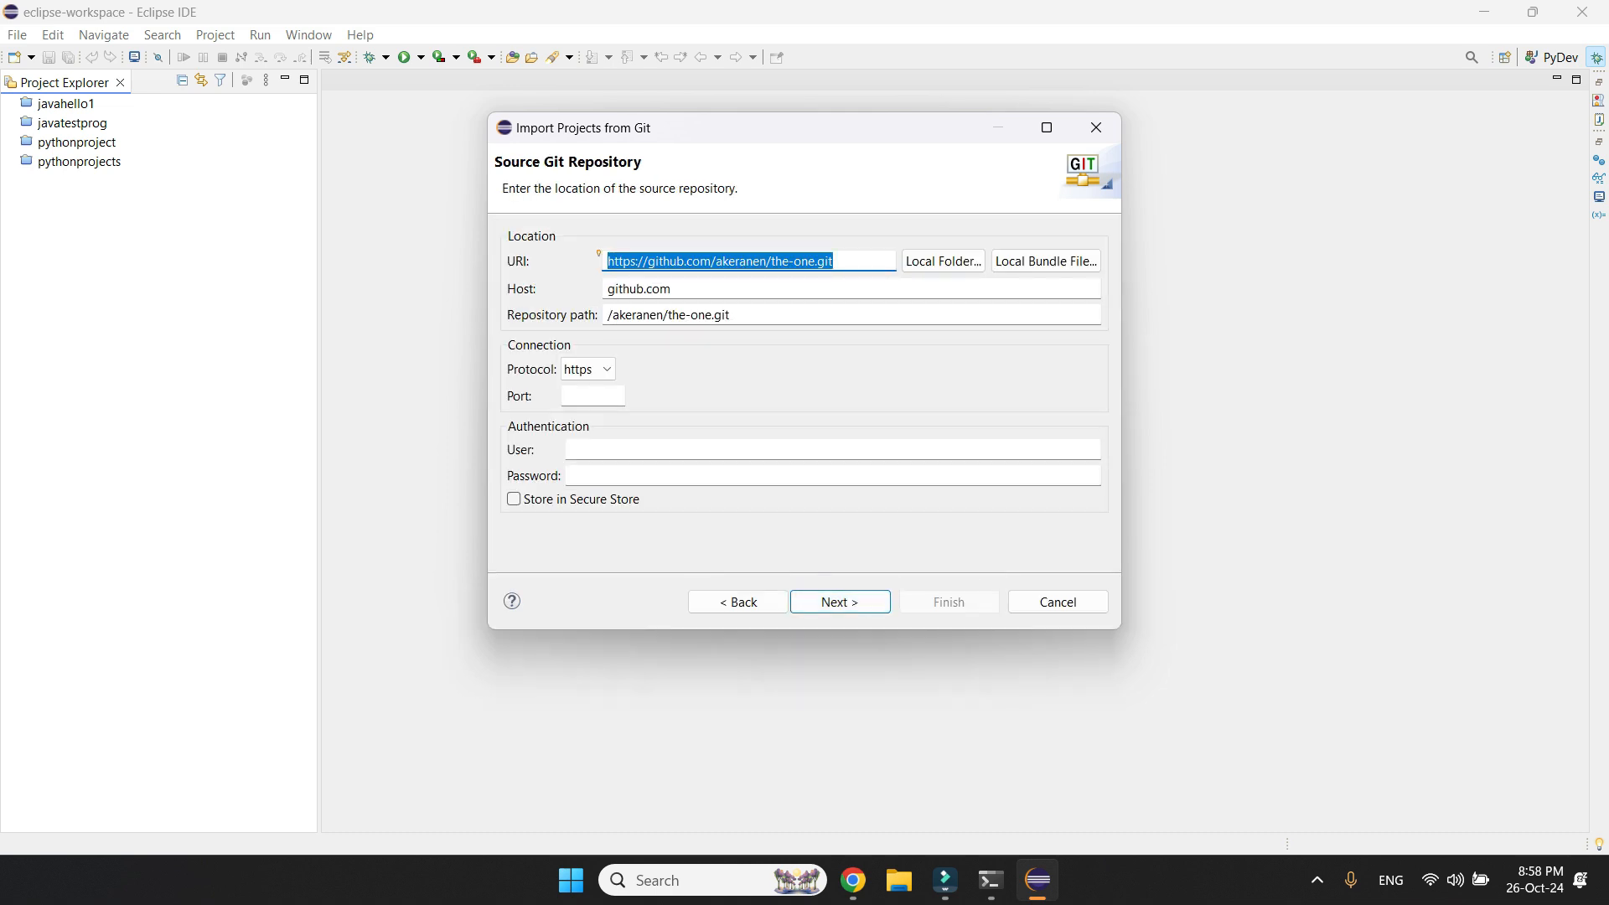
left_click(844, 262)
key("BackSpace")
key("BackSpace")
key("BackSpace")
key("BackSpace")
key("BackSpace")
key("BackSpace")
key("BackSpace")
key("BackSpace")
key("BackSpace")
key("BackSpace")
key("BackSpace")
key("BackSpace")
key("BackSpace")
key("BackSpace")
key("BackSpace")
key("BackSpace")
key("BackSpace")
key("BackSpace")
key("BackSpace")
key("BackSpace")
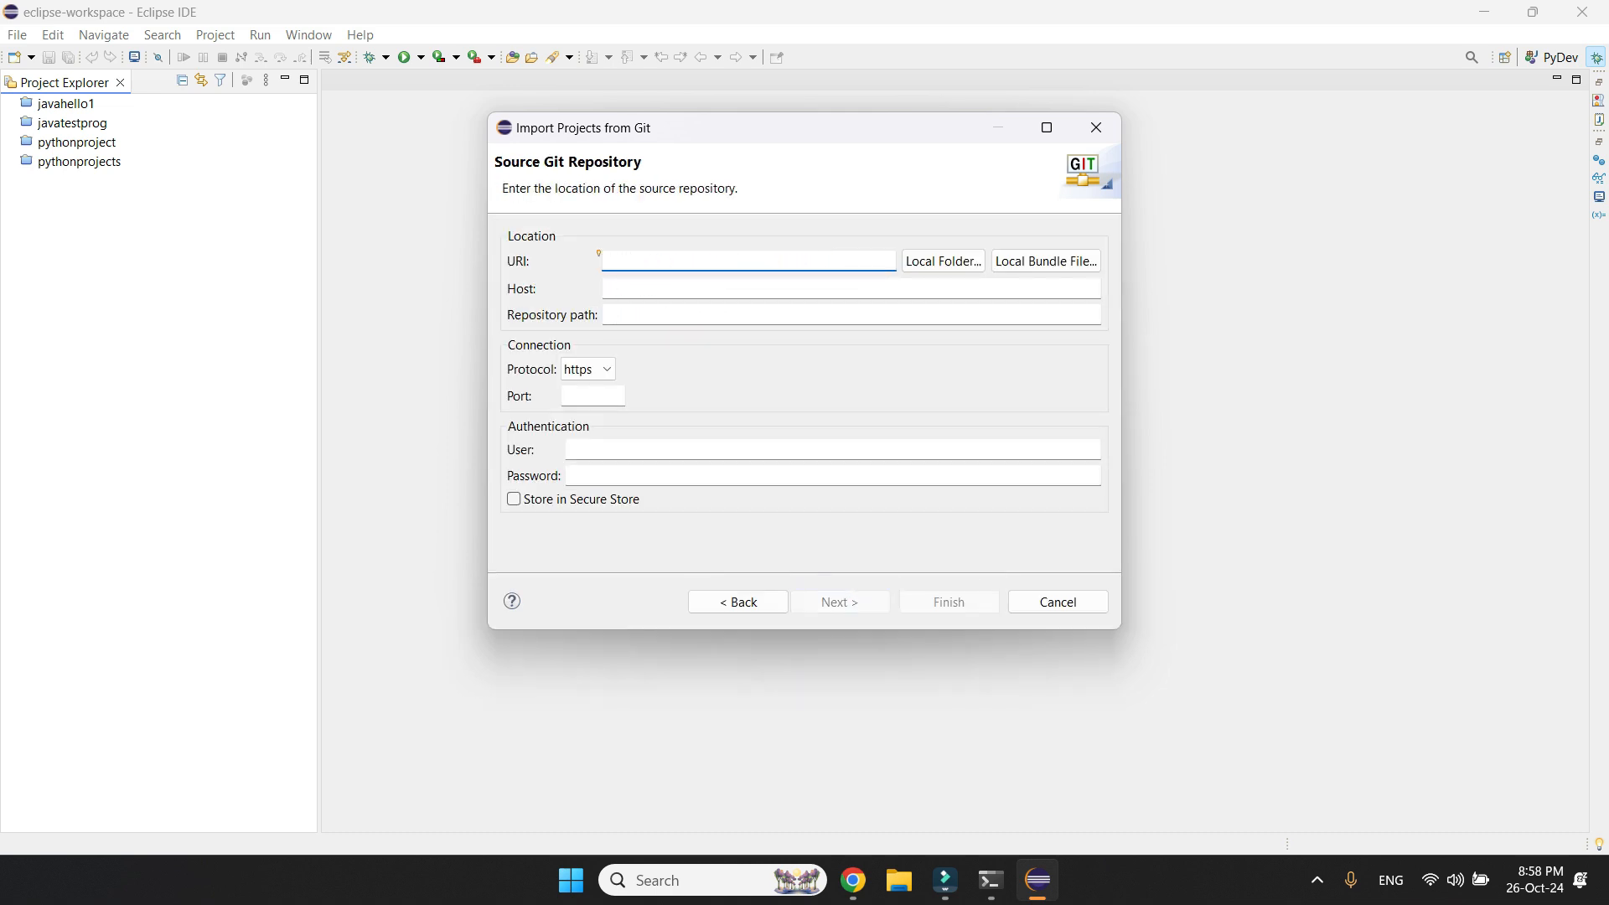
right_click(700, 262)
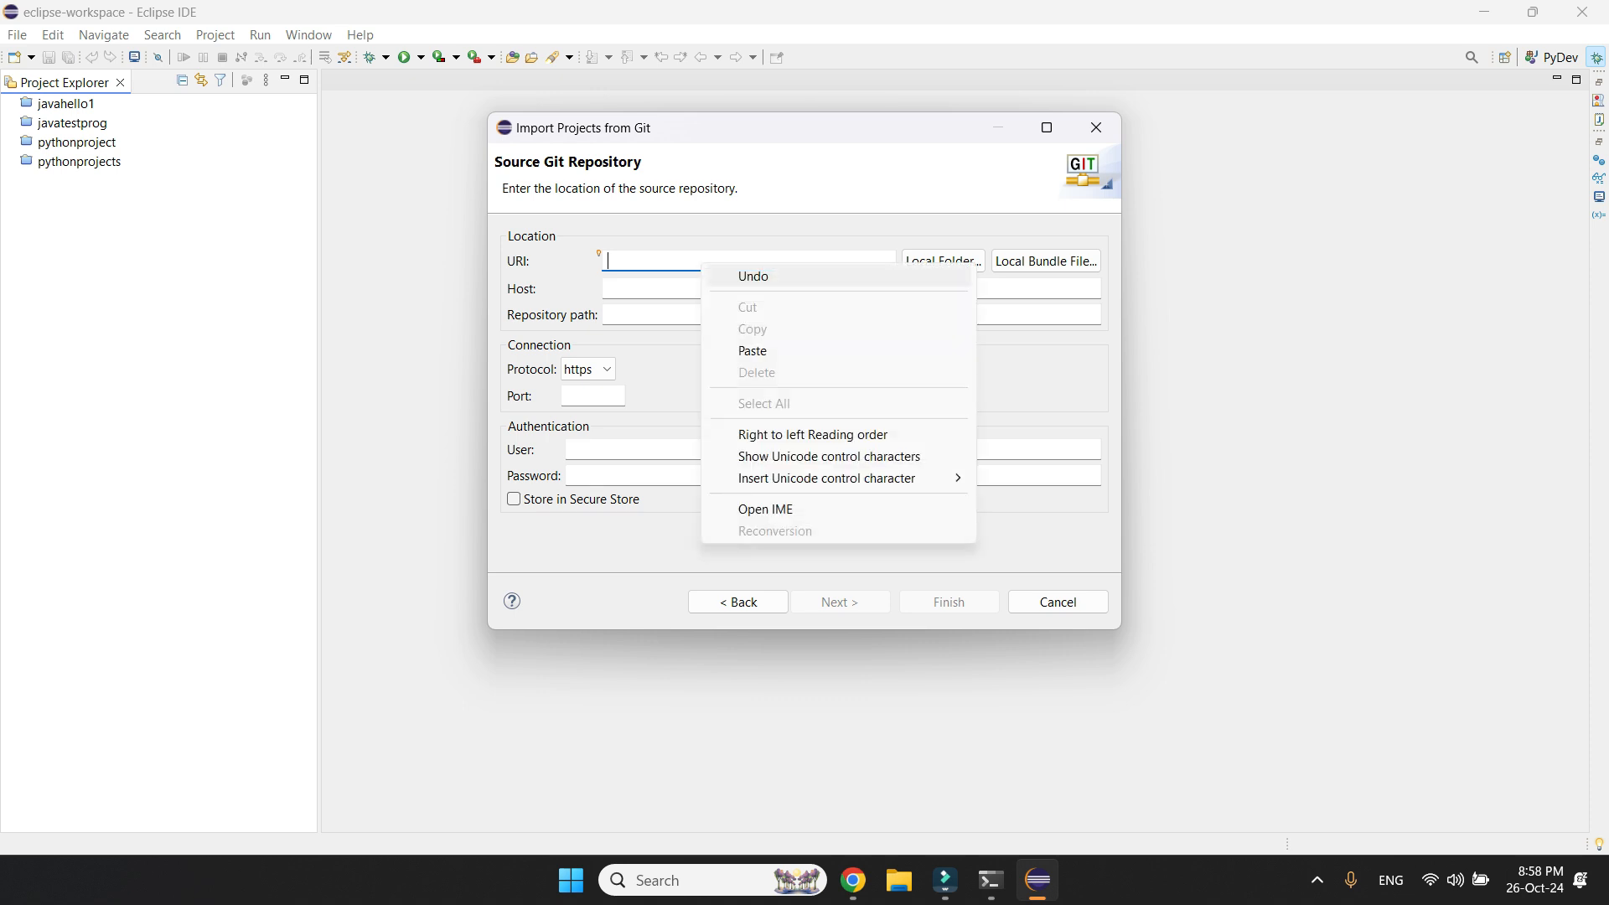
left_click(753, 350)
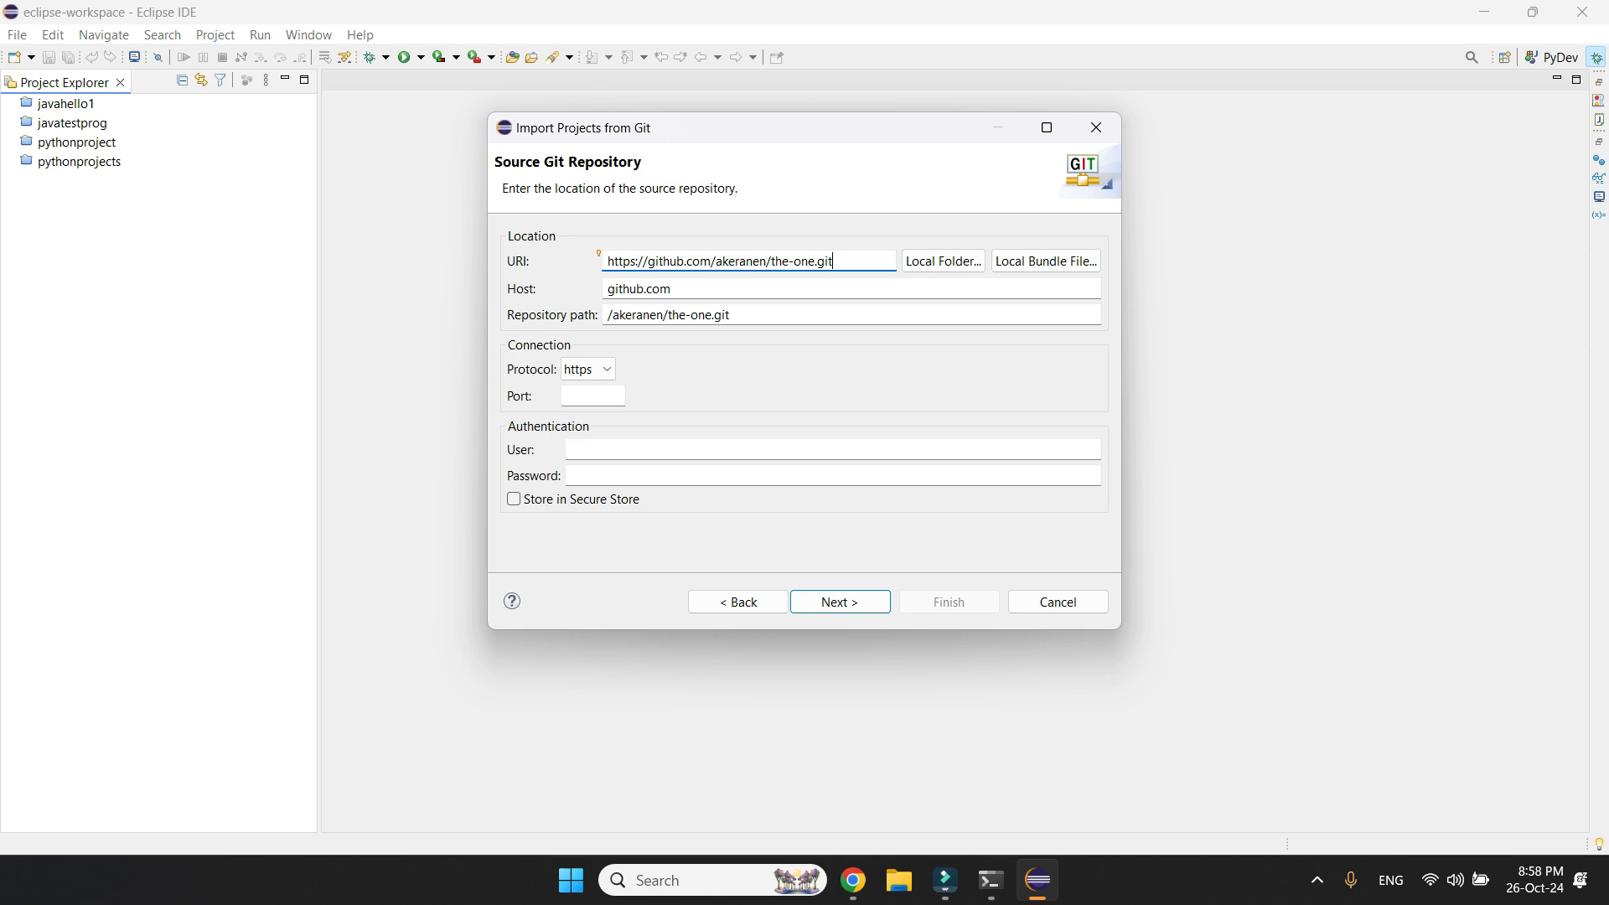
left_click(840, 602)
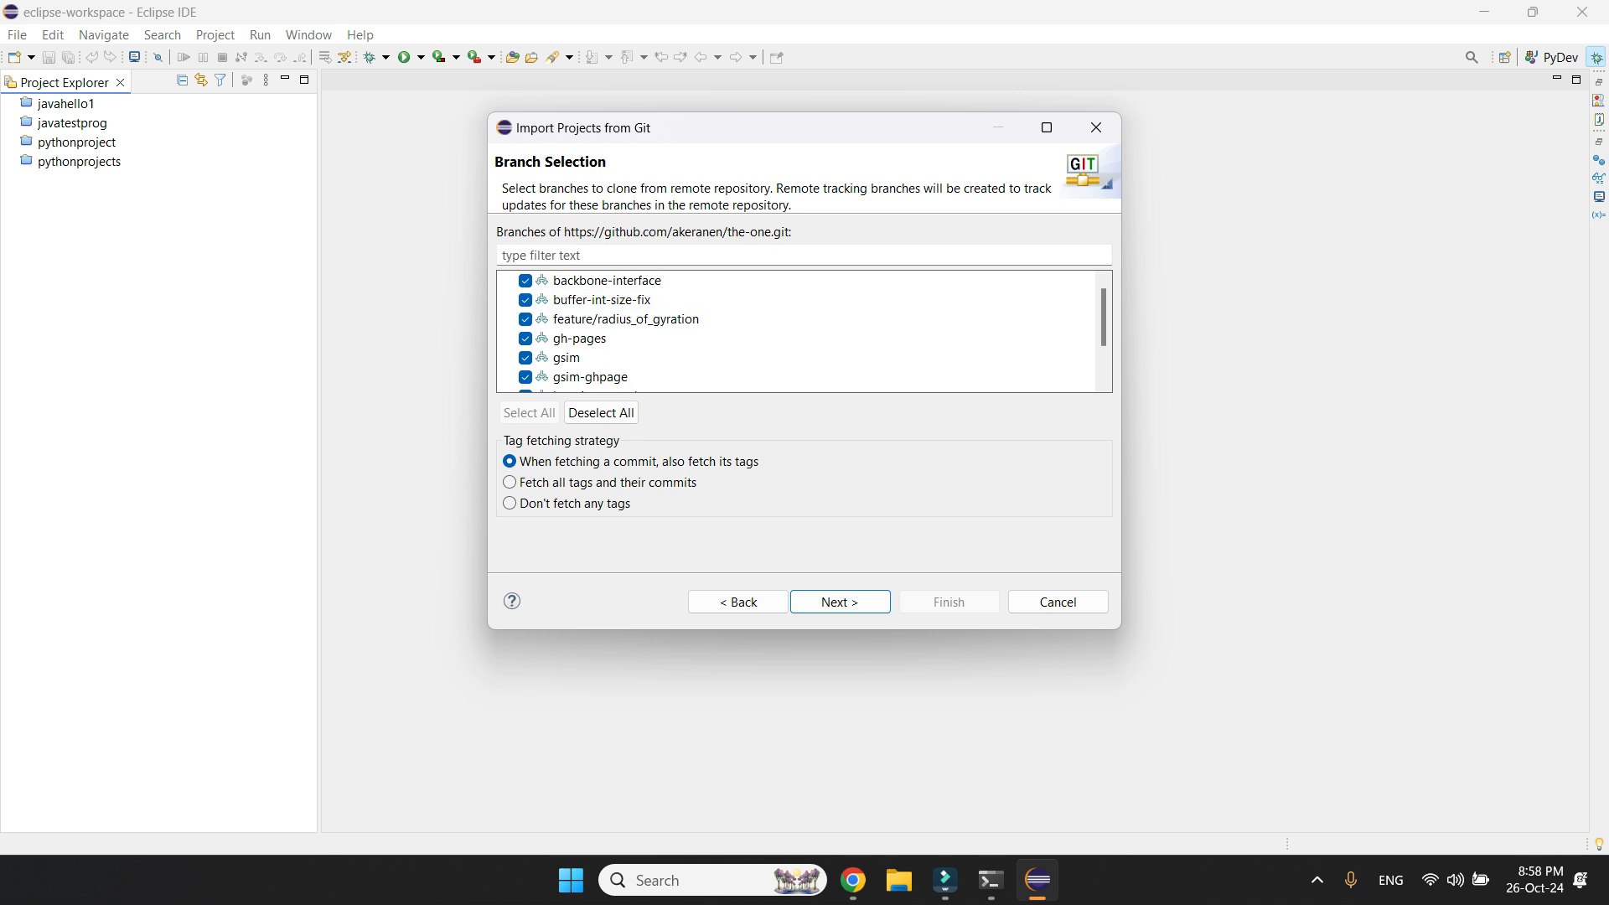
- Highlight the master branch, keep all branches checked, and continue to the local destination settings
scroll(797, 331, "down", 1)
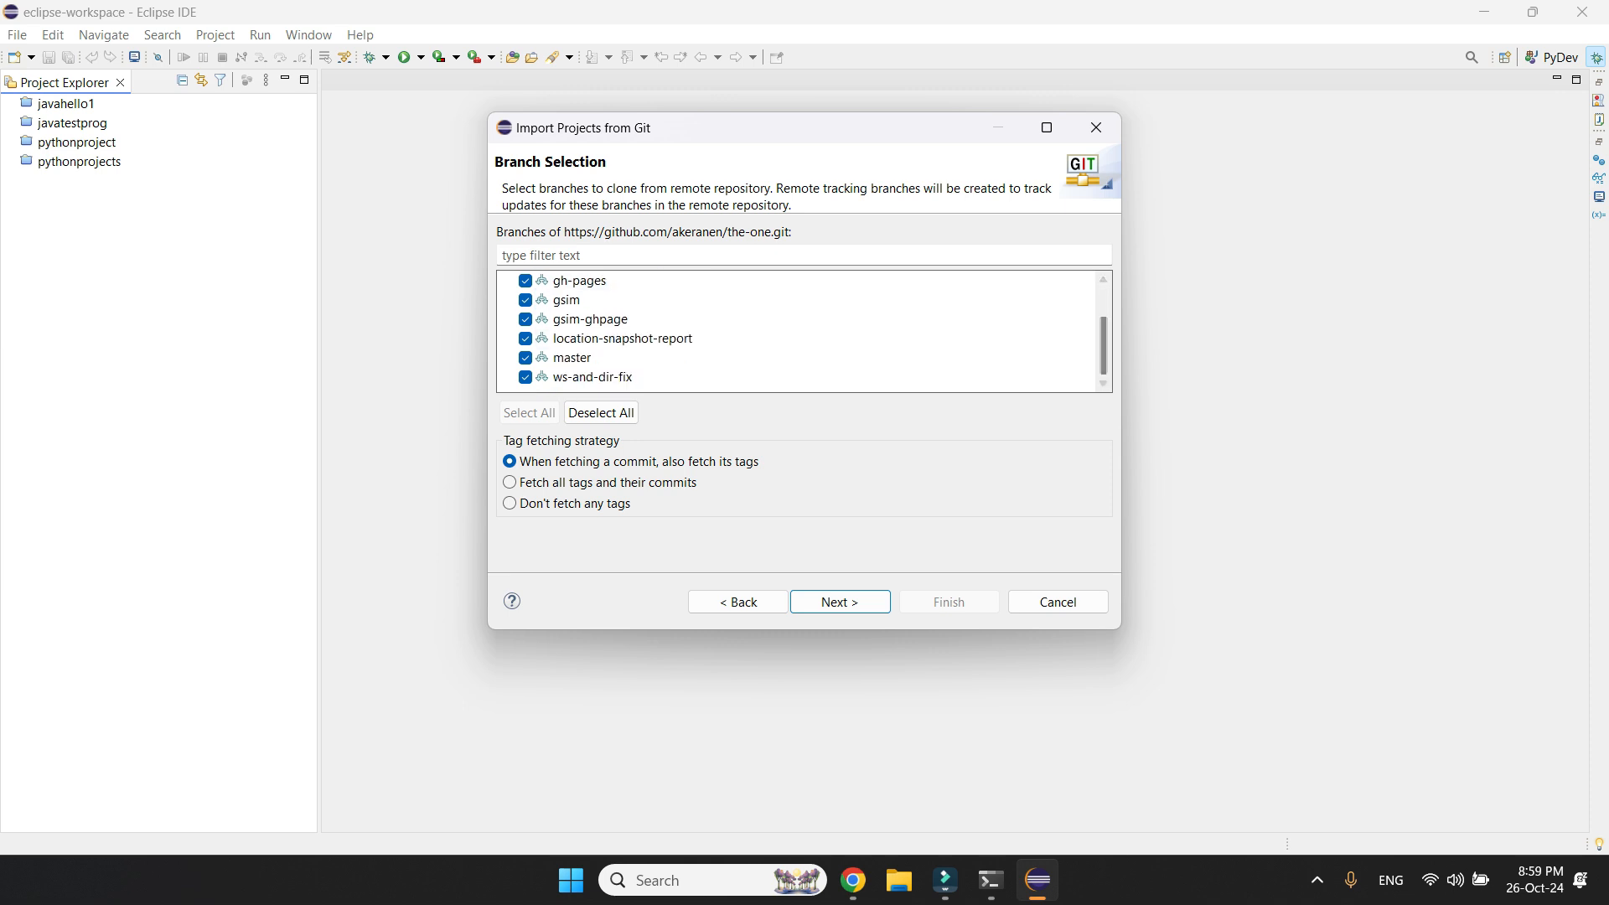
left_click(571, 357)
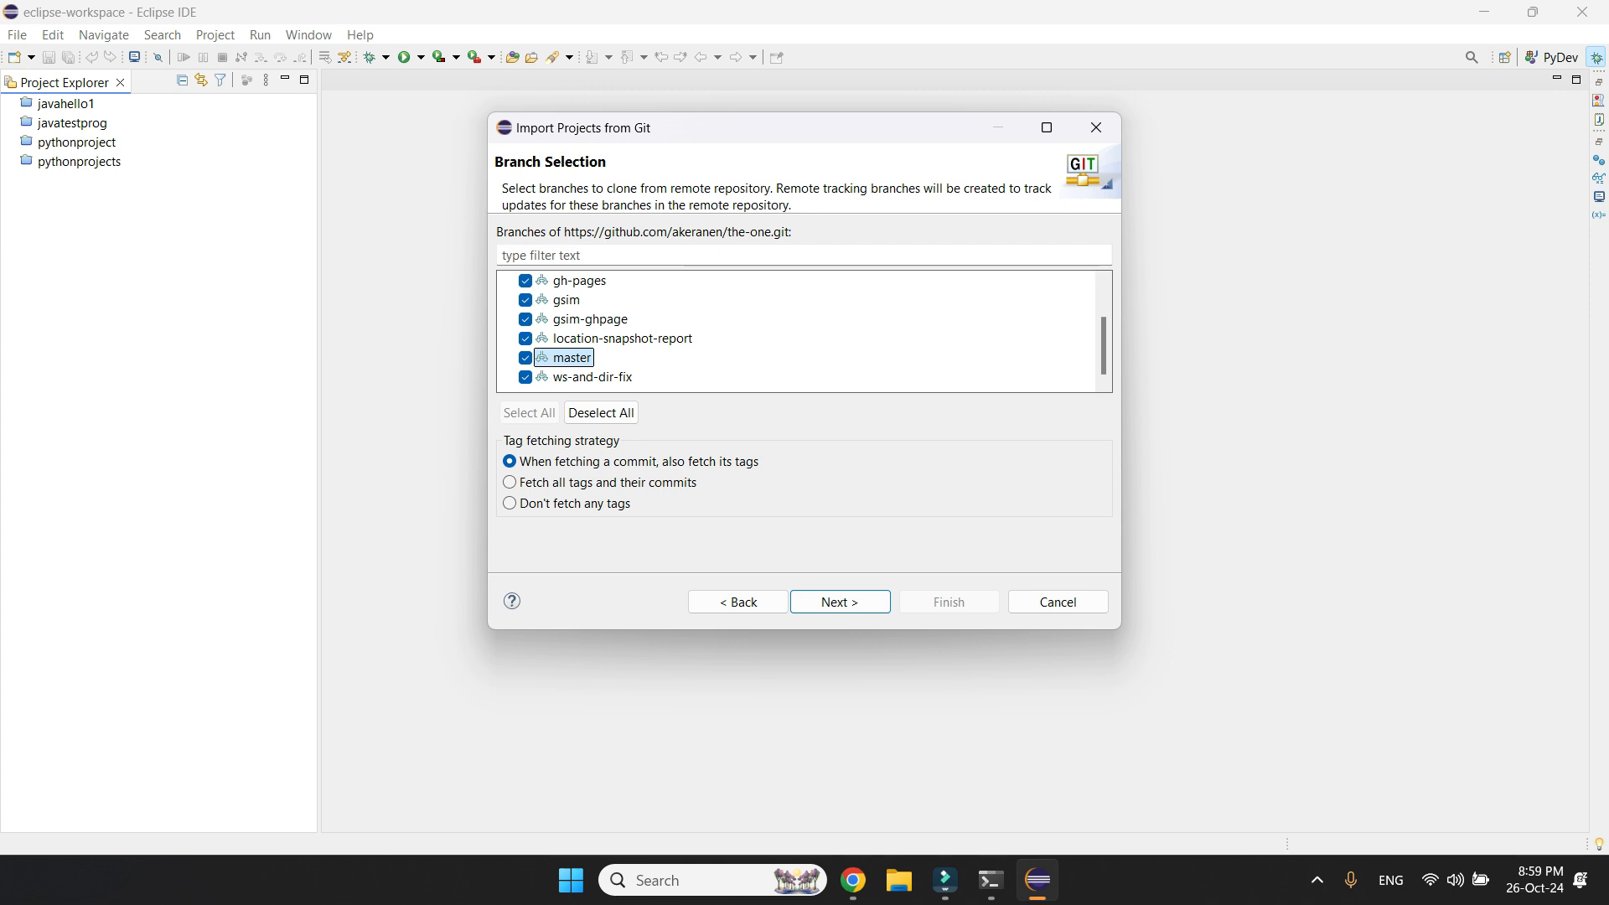
left_click(840, 602)
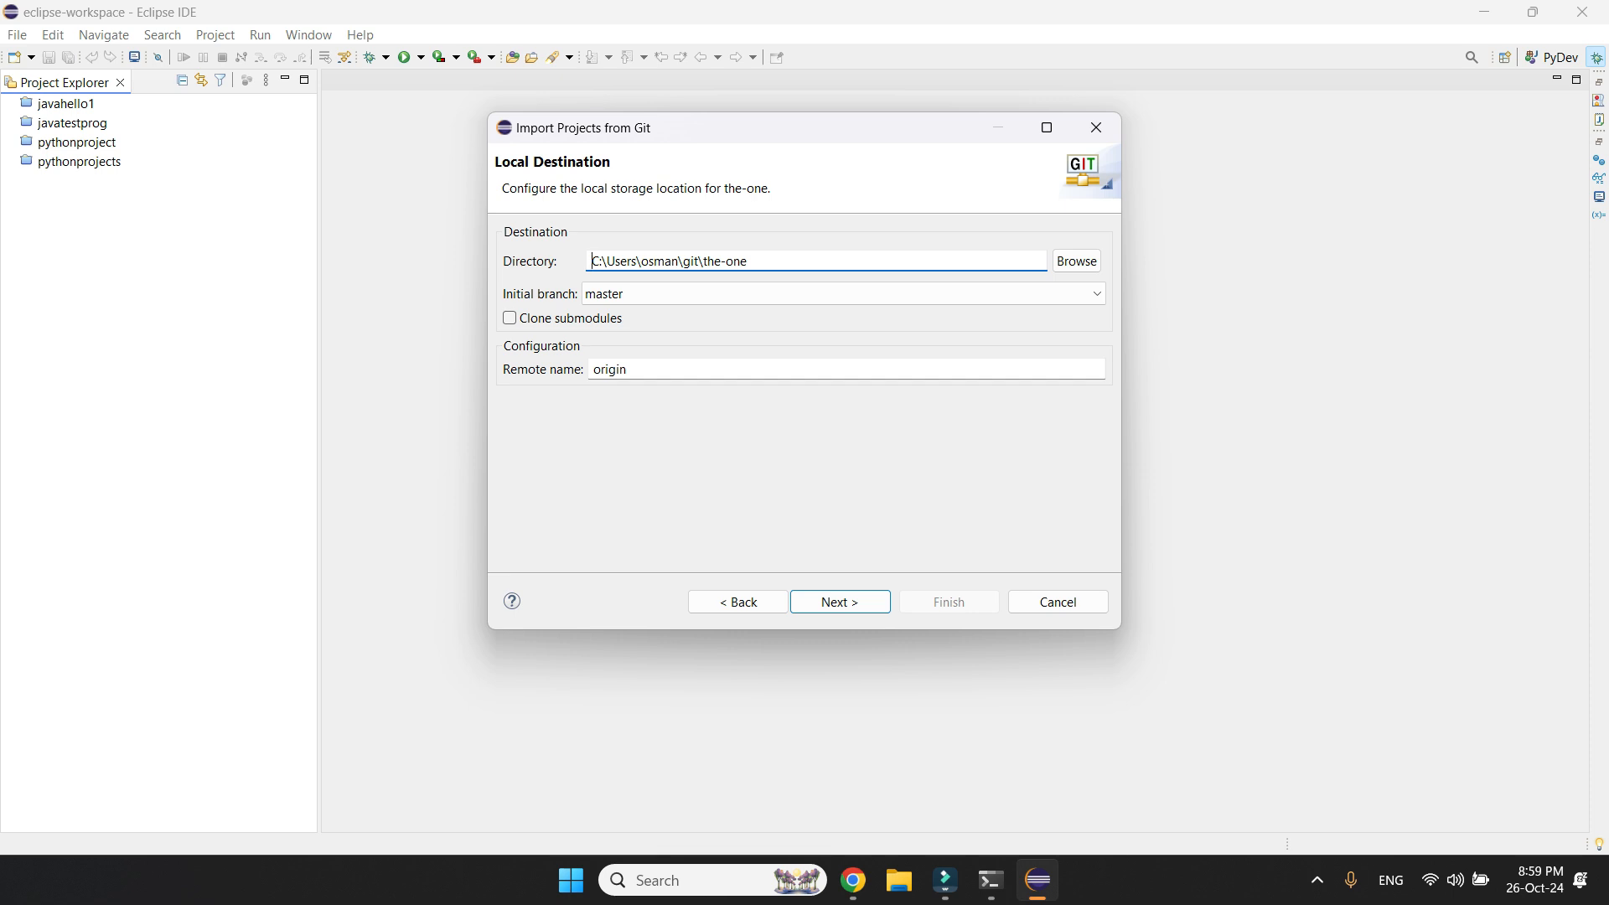
- Set the destination directory to A:\\AAA\the-one, clone the repository, and finish importing the the-one project
left_click_drag(679, 261, 592, 260)
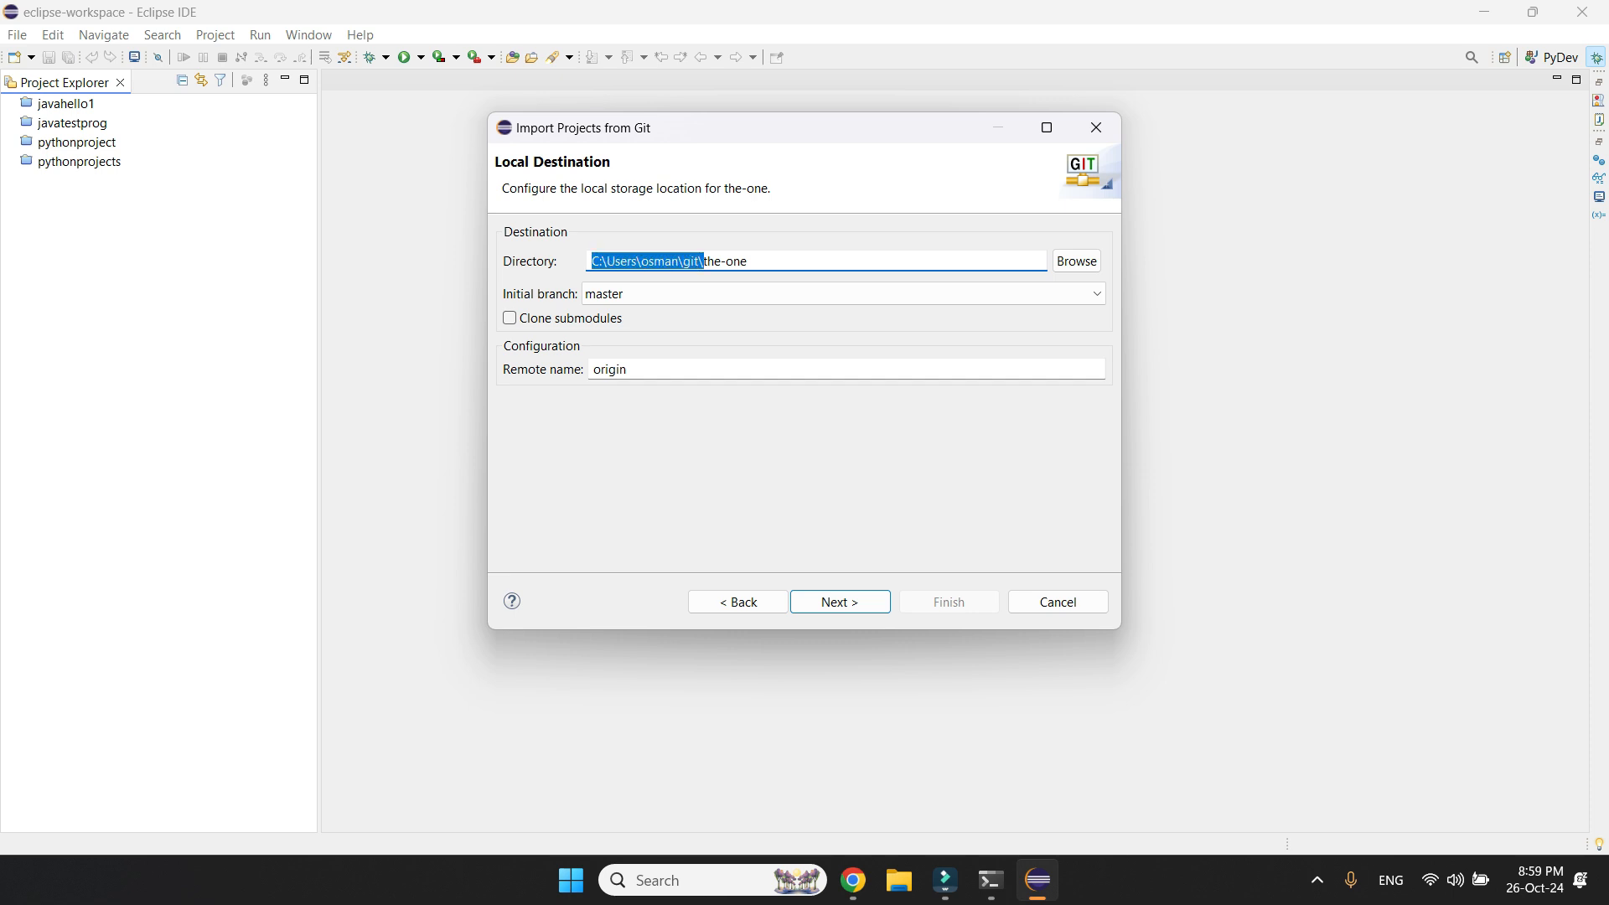
type("A:")
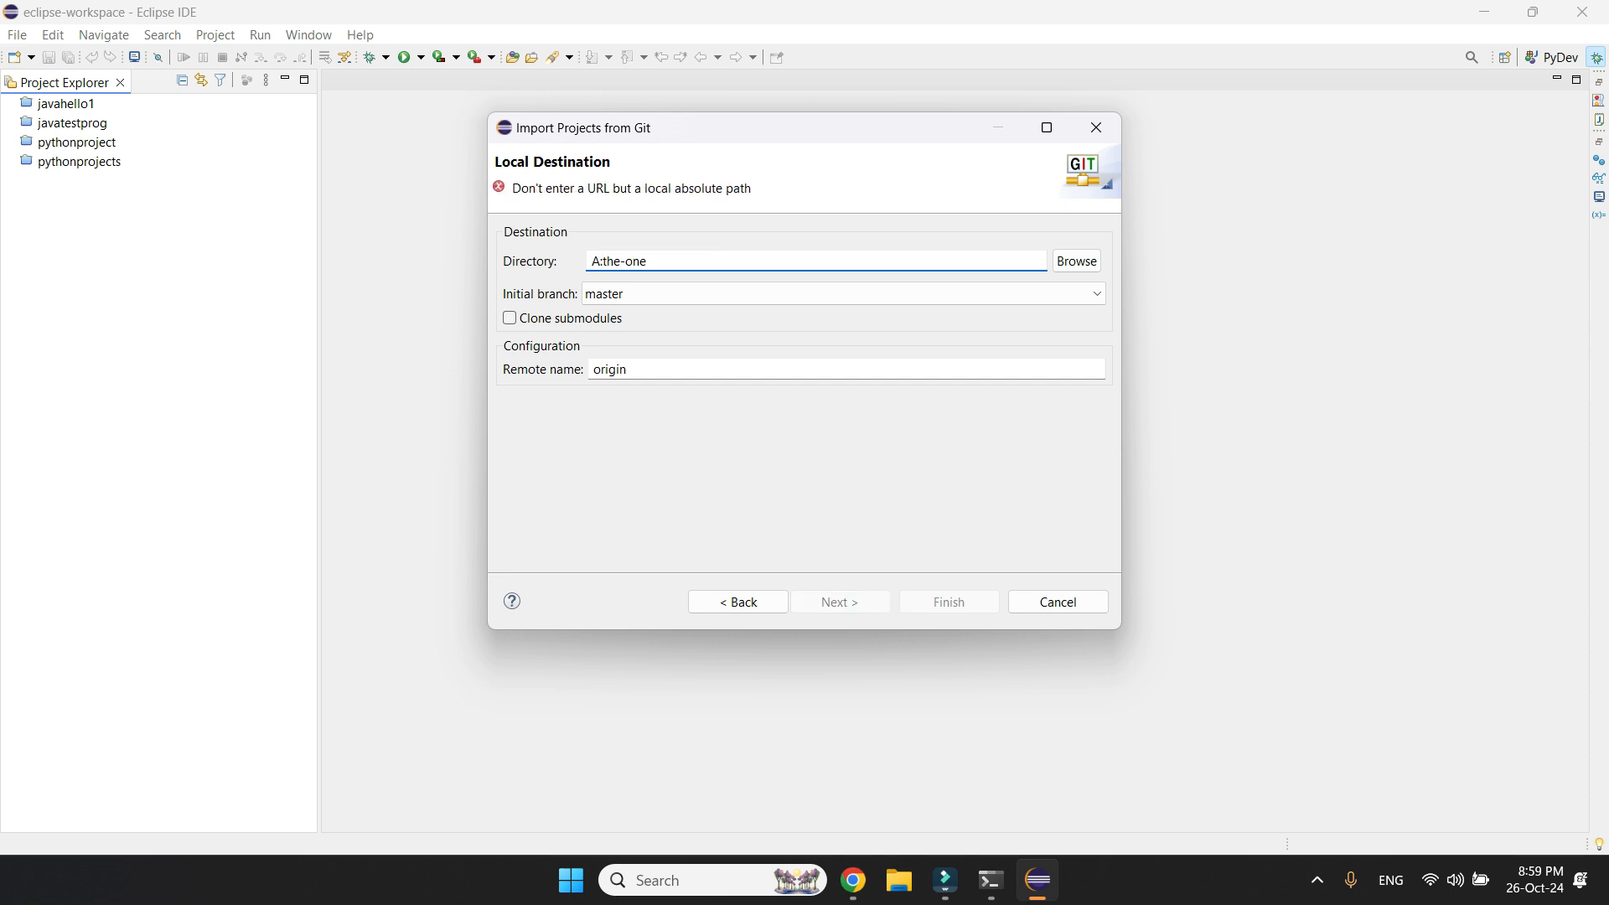
type("\\\\")
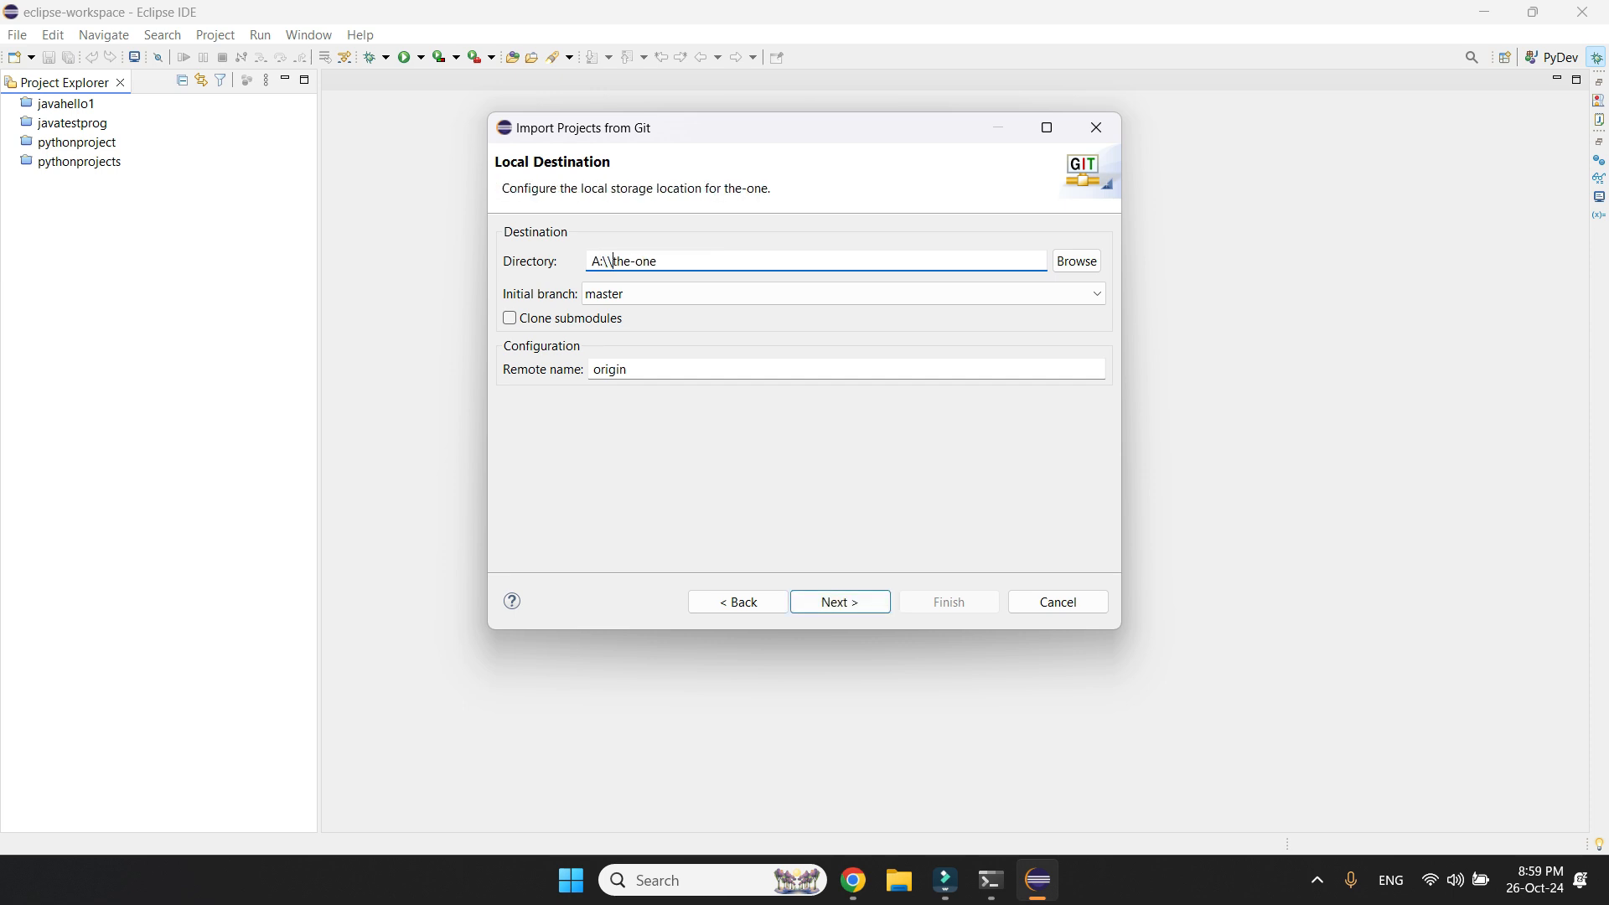
type("AAA\\")
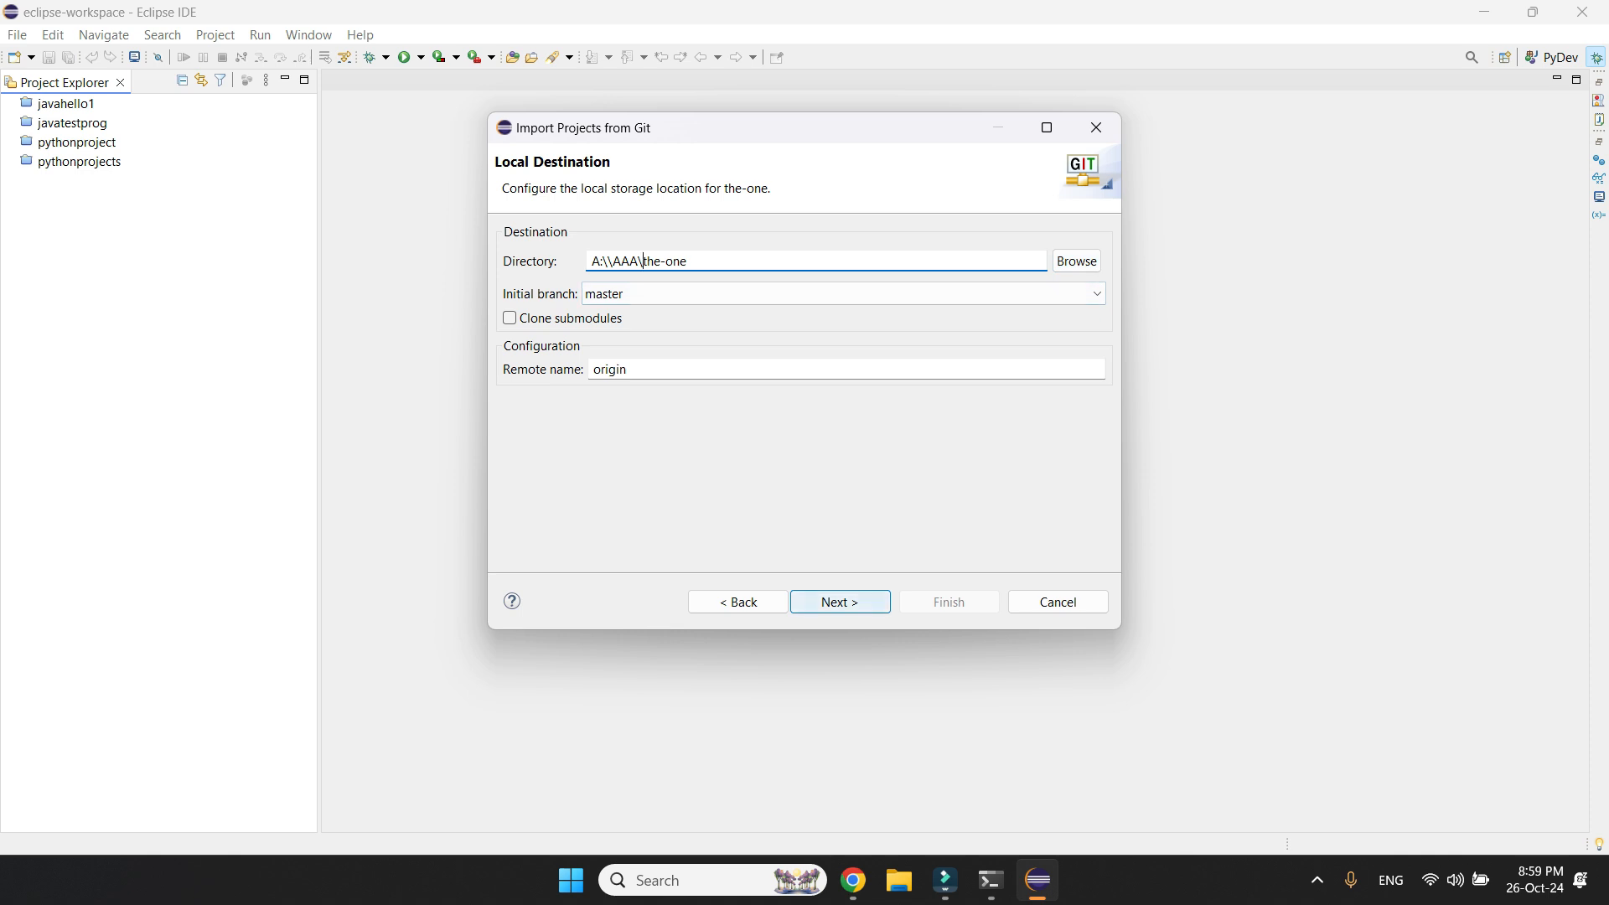
left_click(839, 602)
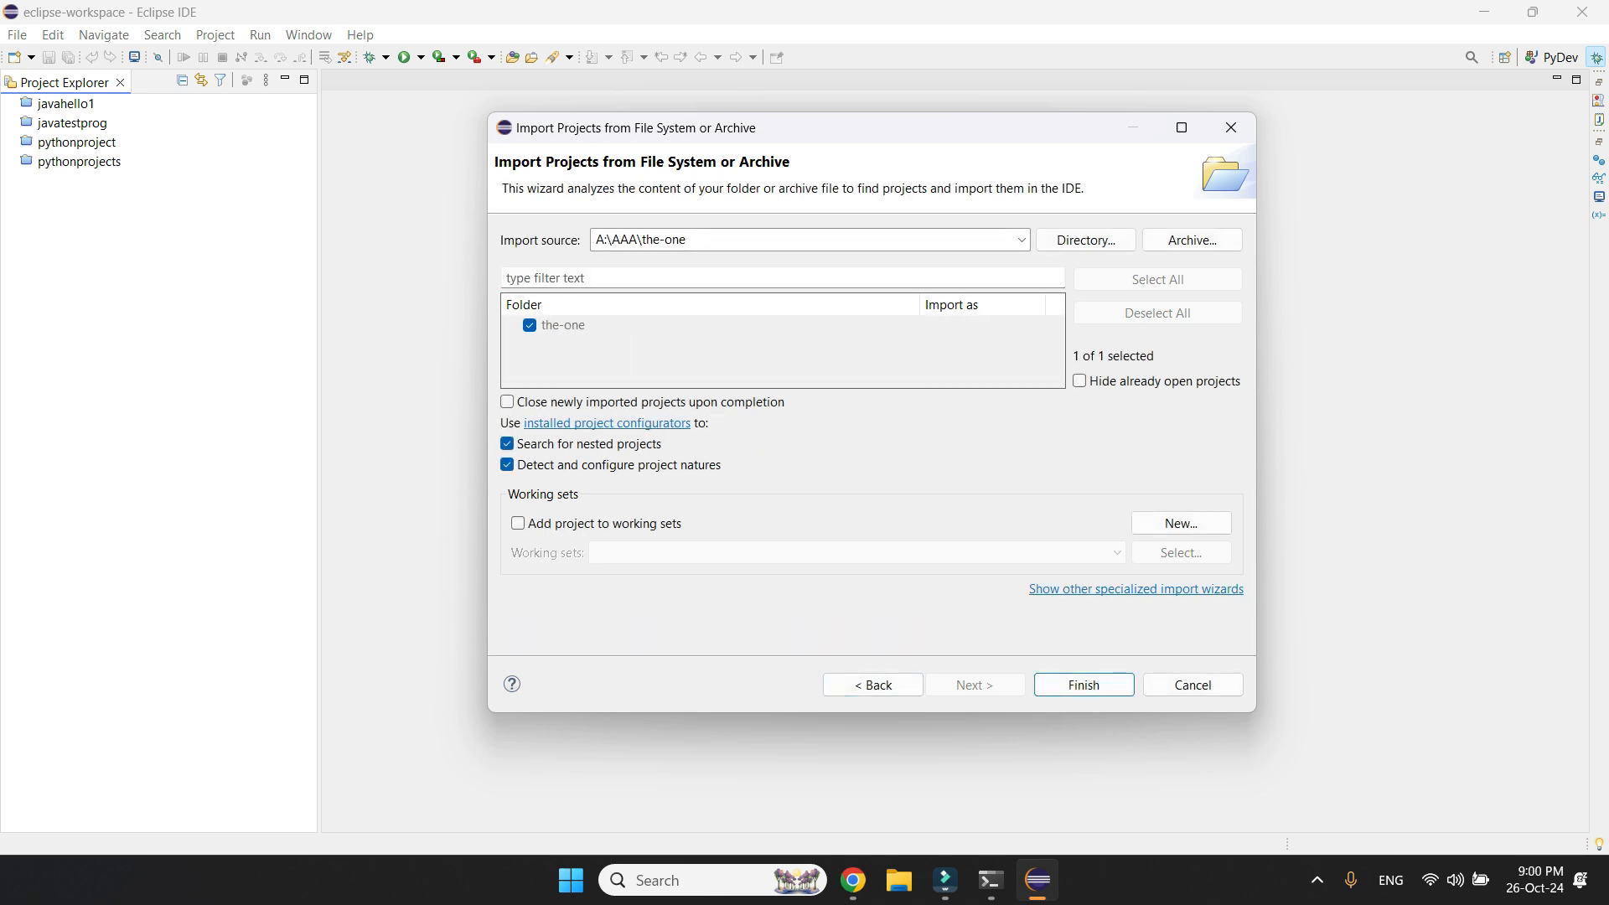
key("Return")
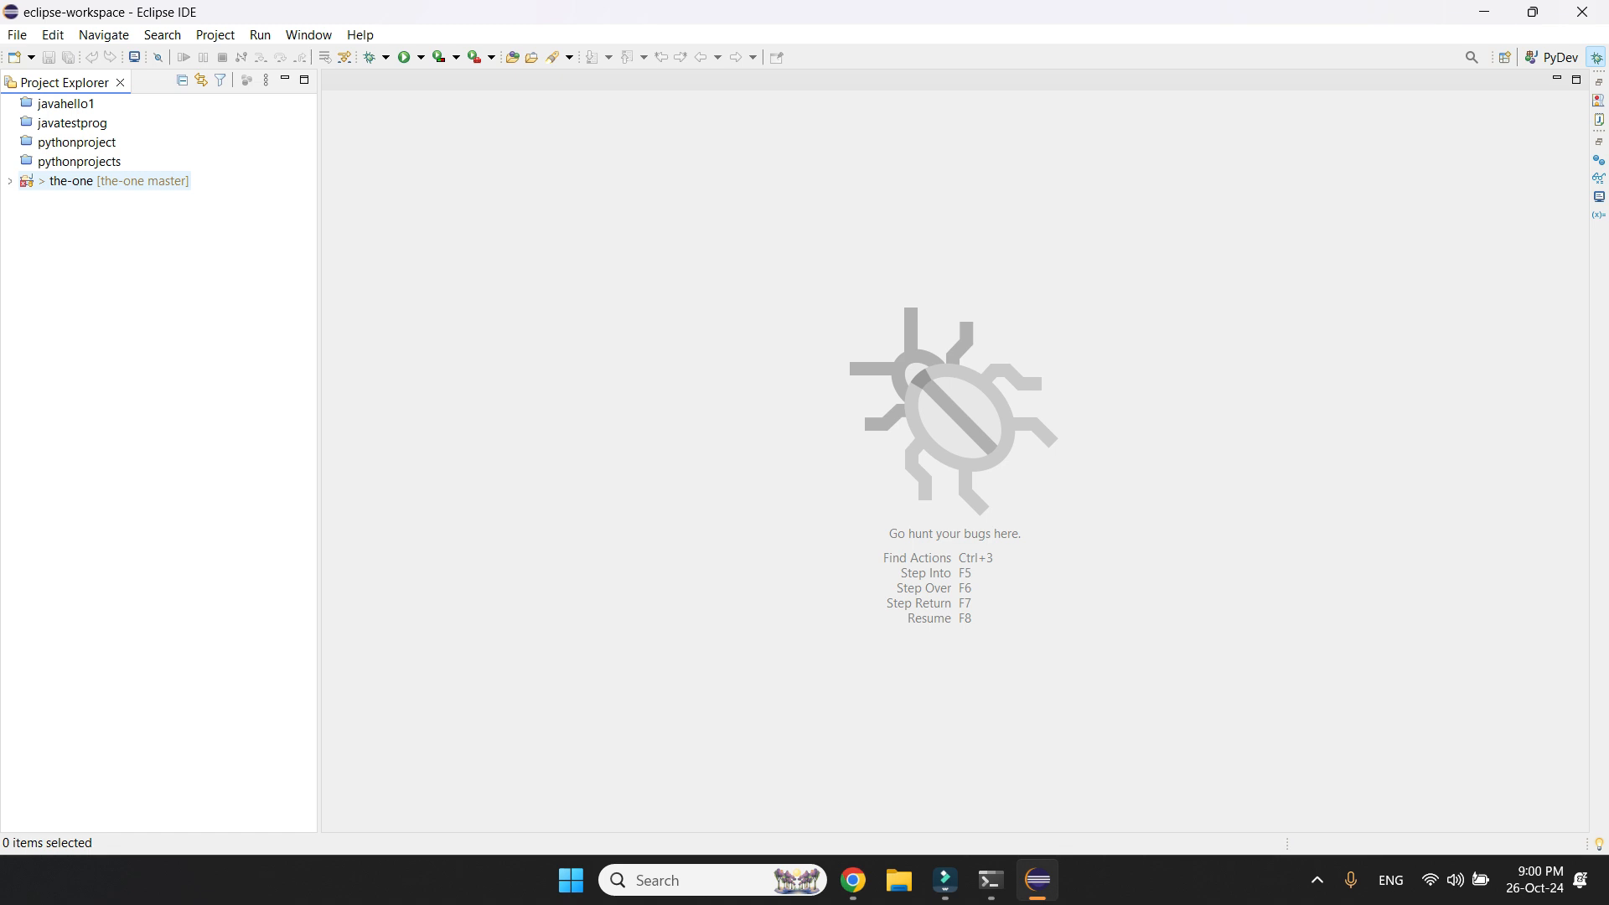
- Delete the test package from the src folder of the the-one project
left_click(10, 181)
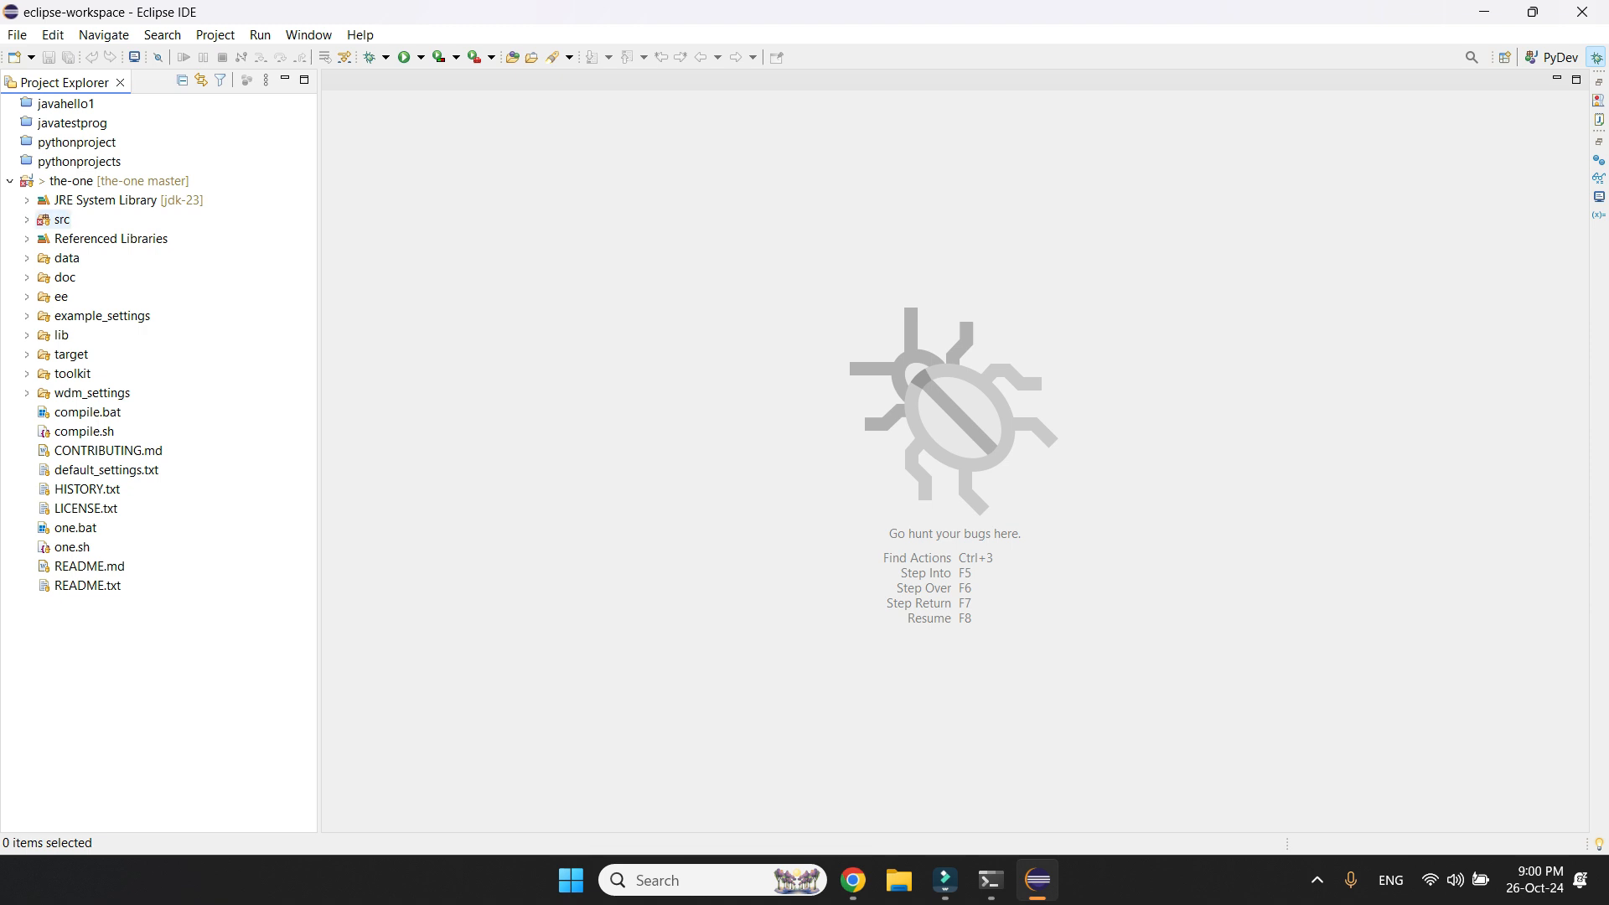
left_click(27, 219)
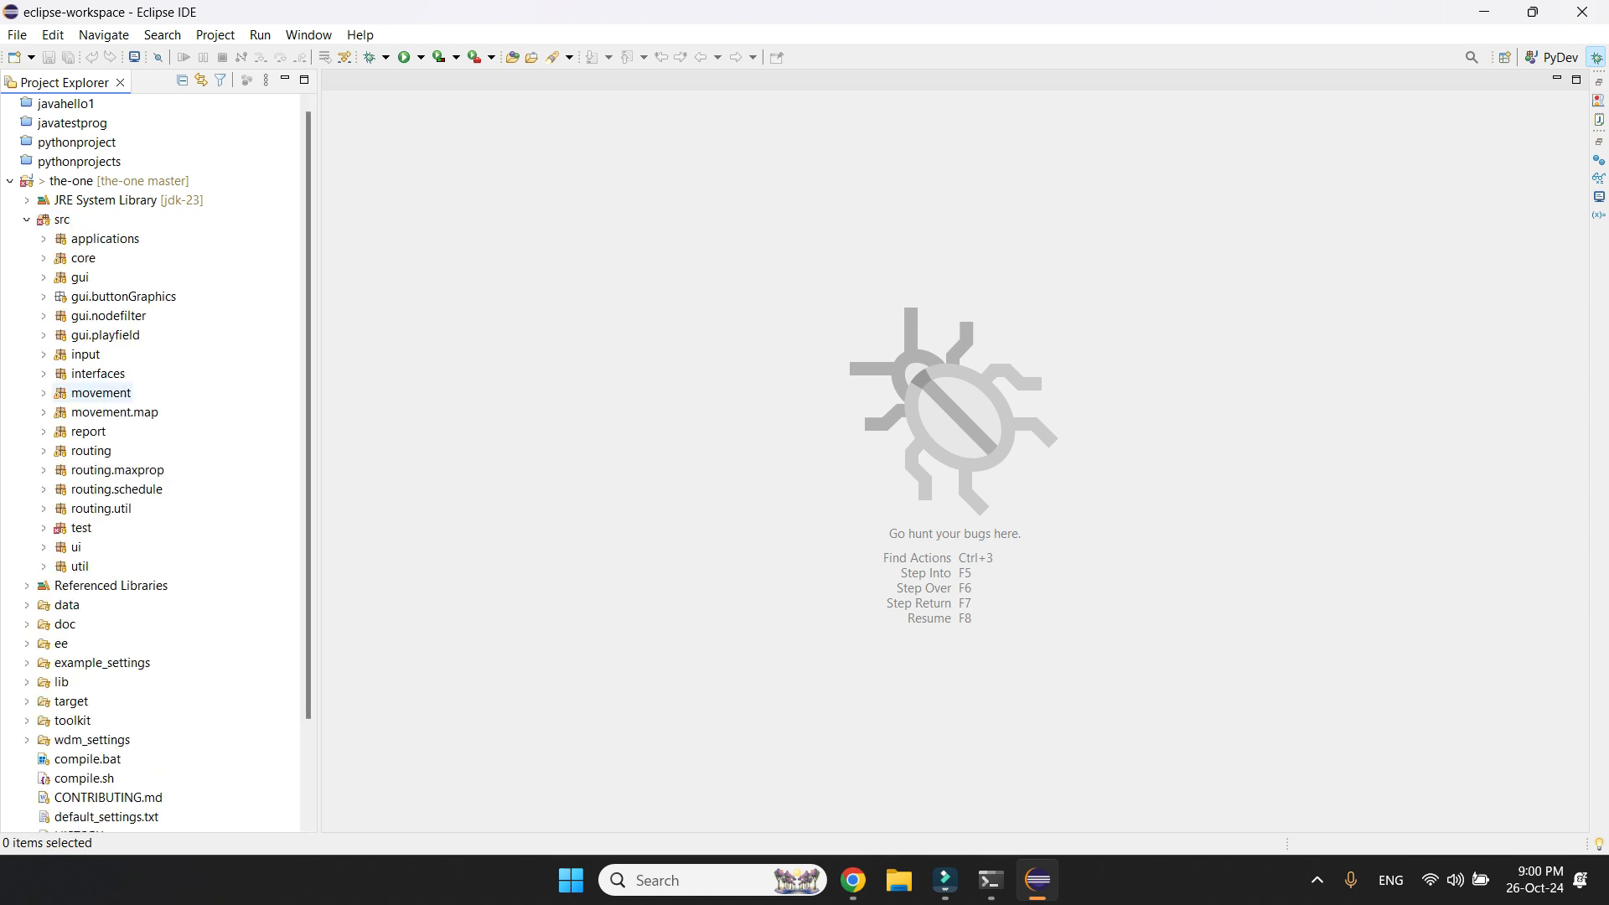
left_click(80, 528)
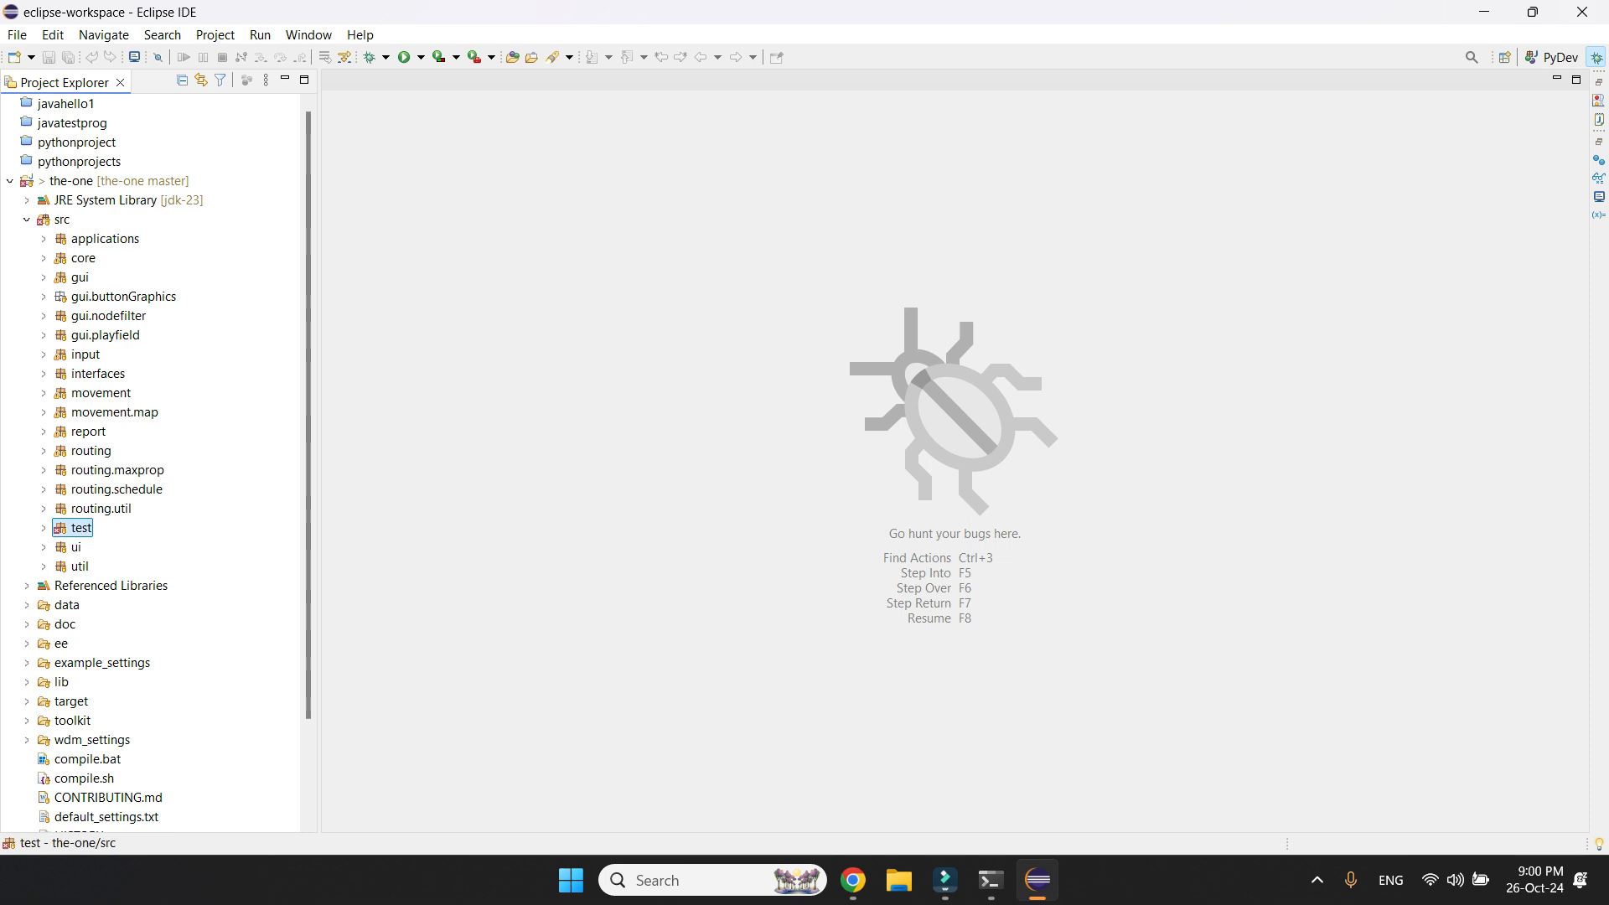
right_click(76, 528)
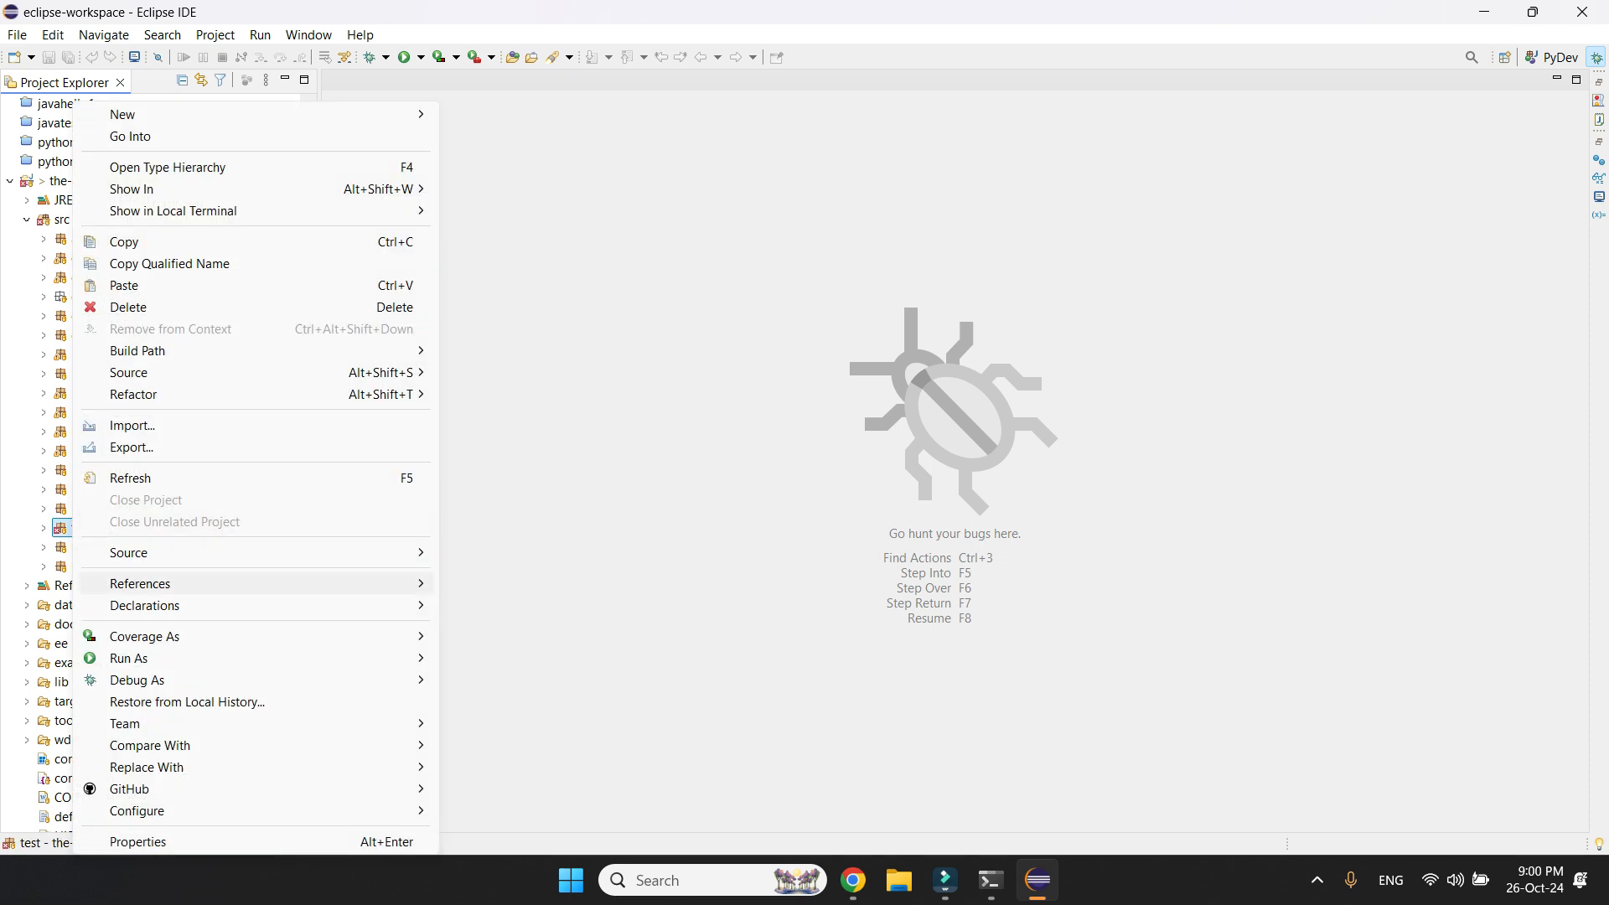
left_click(129, 307)
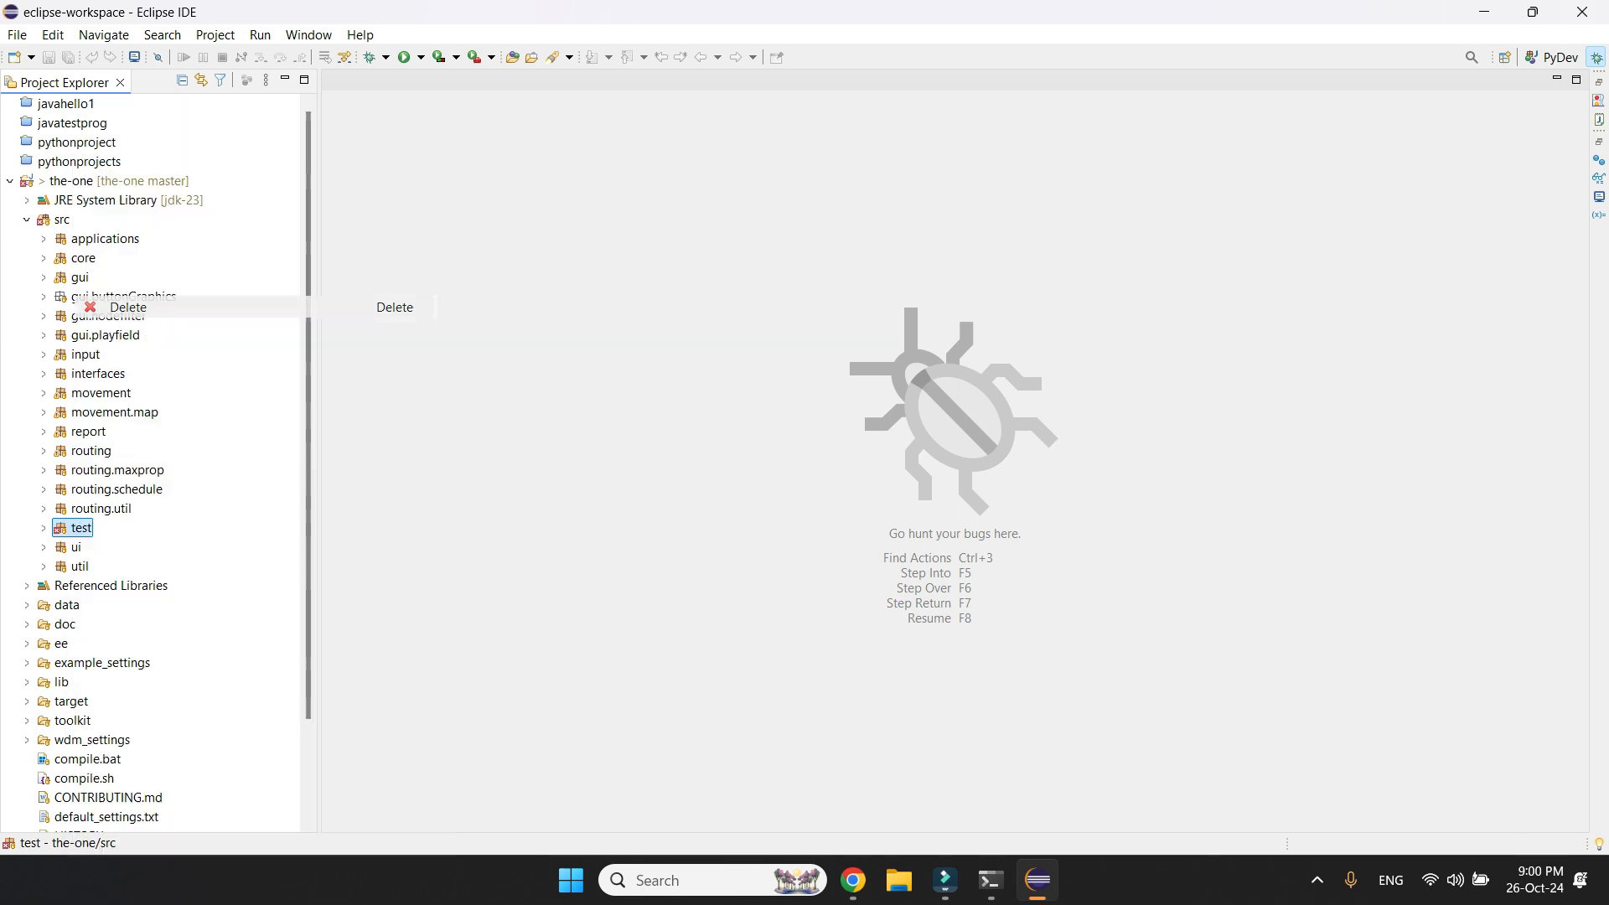
key("Return")
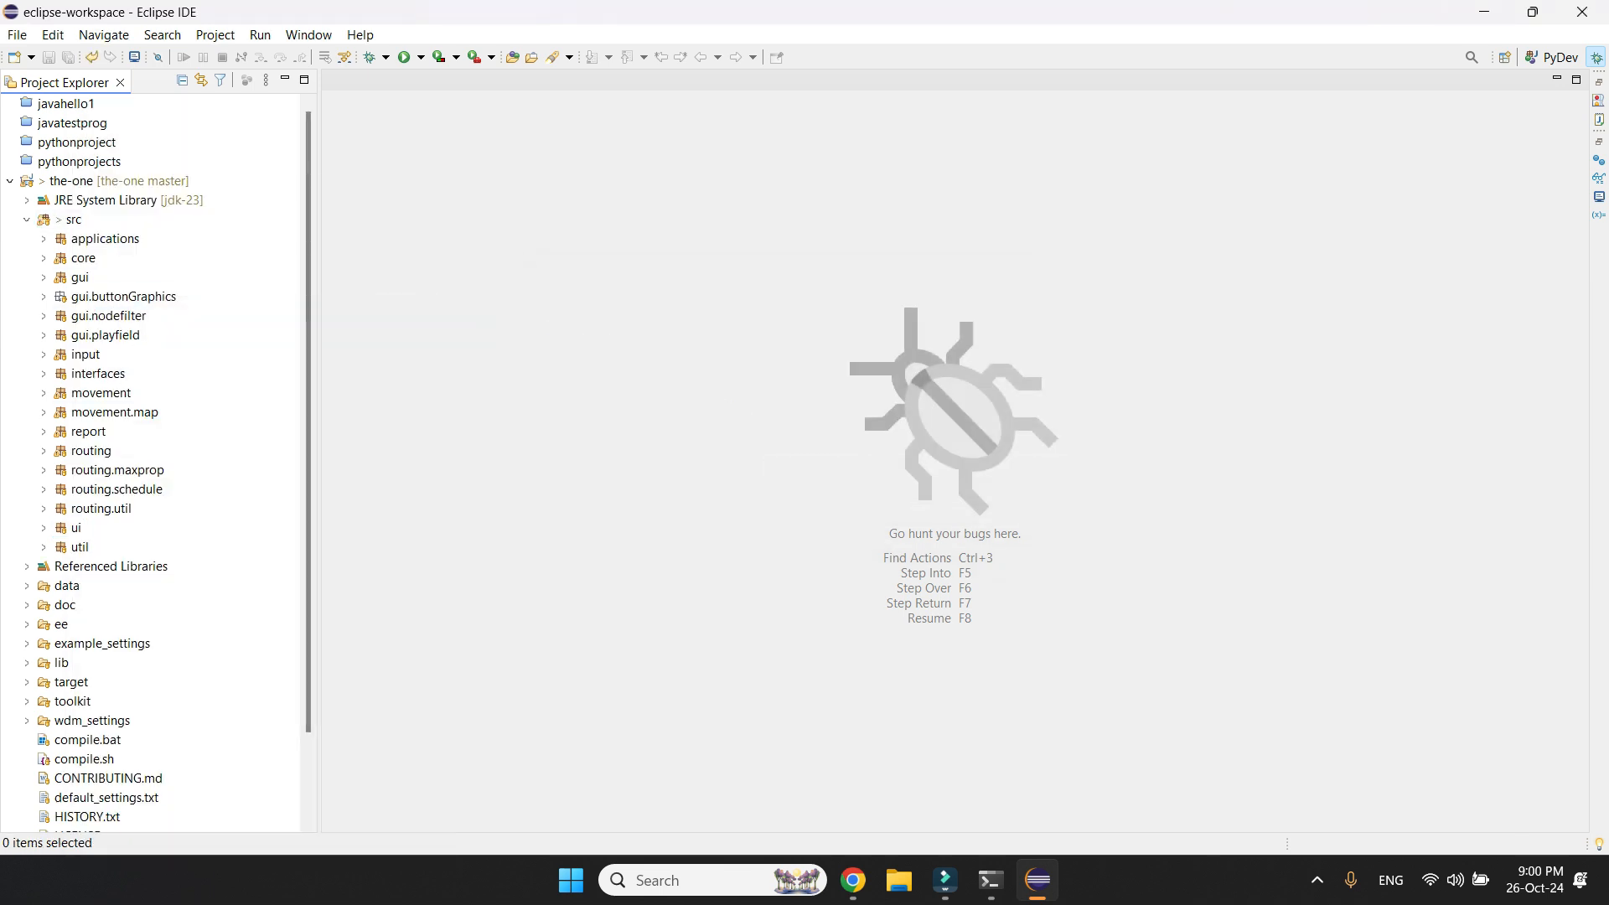
- Run the the-one project as a Java application with DTNSim - core as the main type
left_click(10, 181)
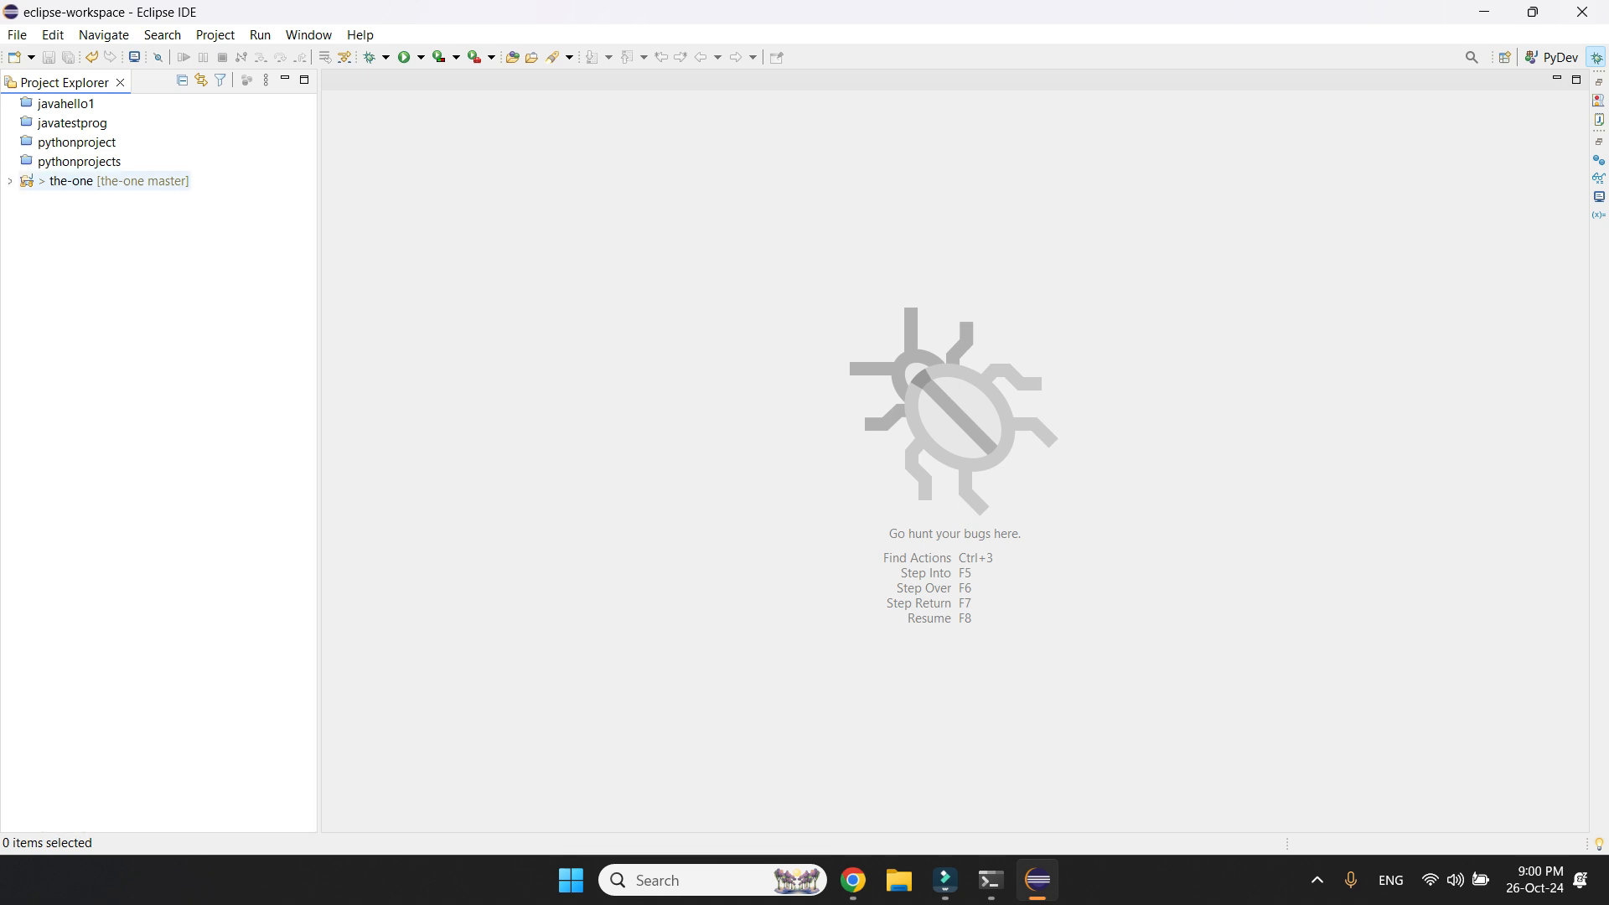
right_click(93, 181)
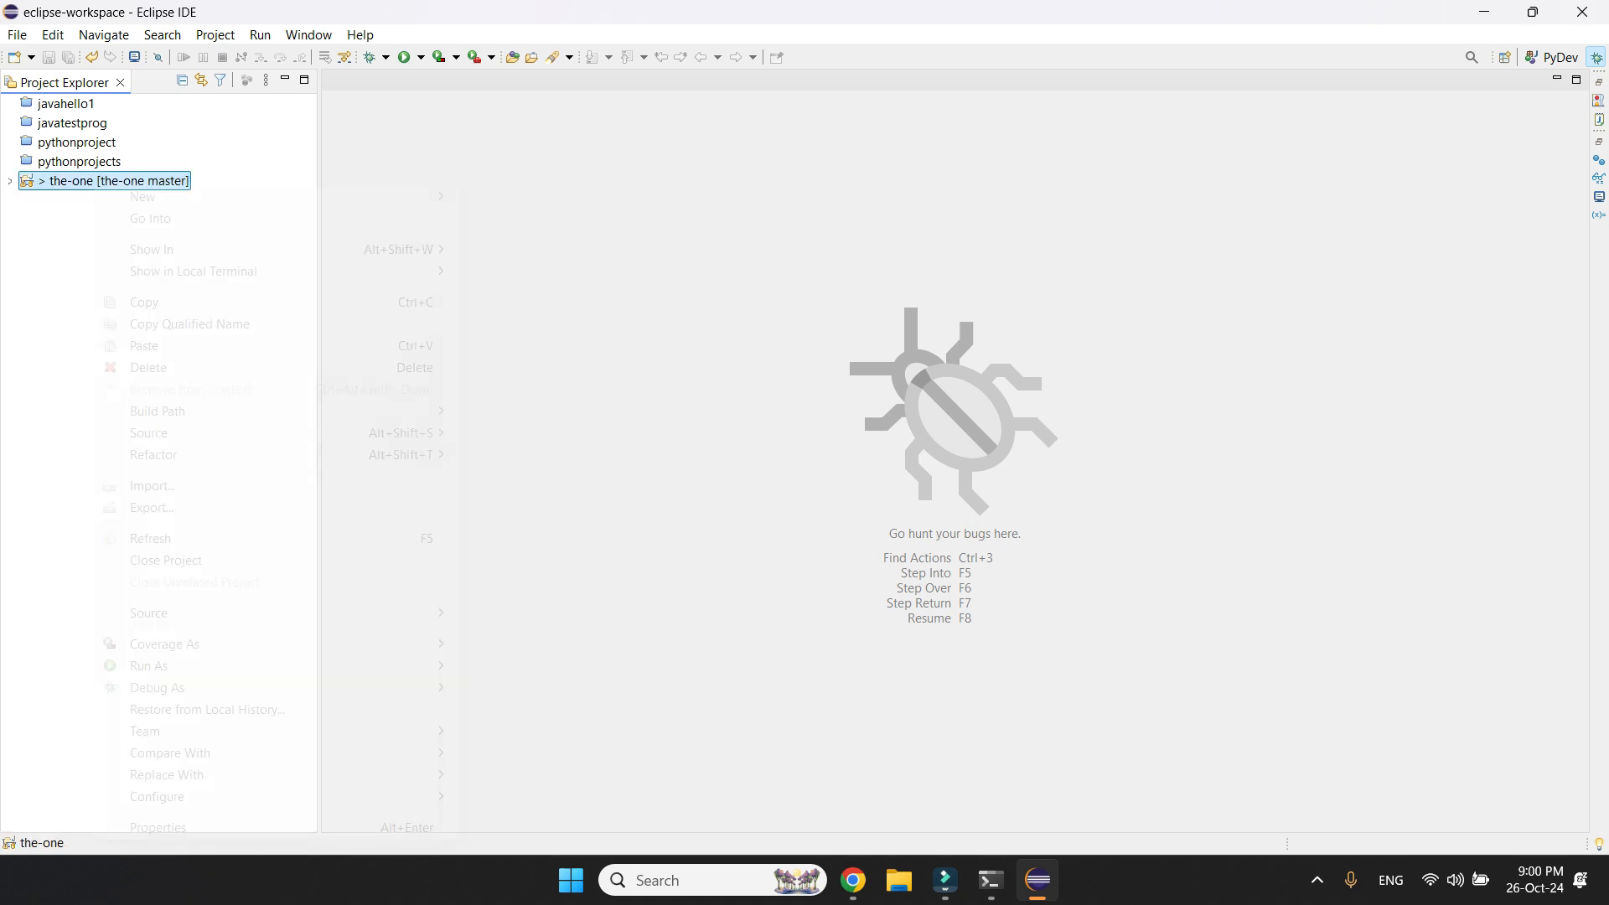
right_click(74, 182)
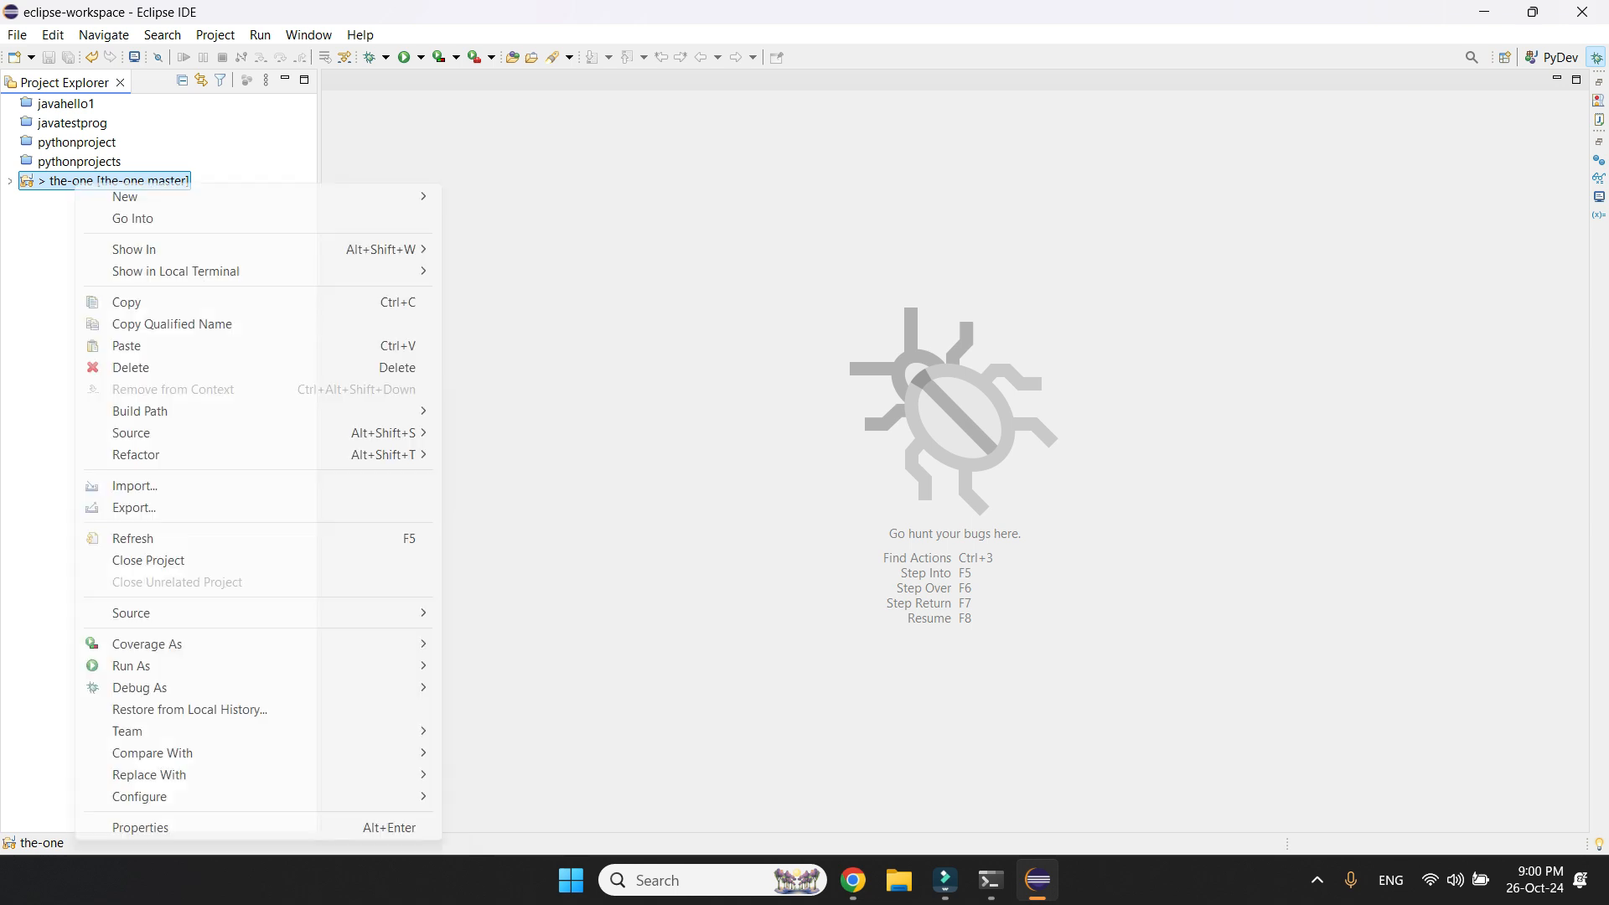
mouse_move(134, 665)
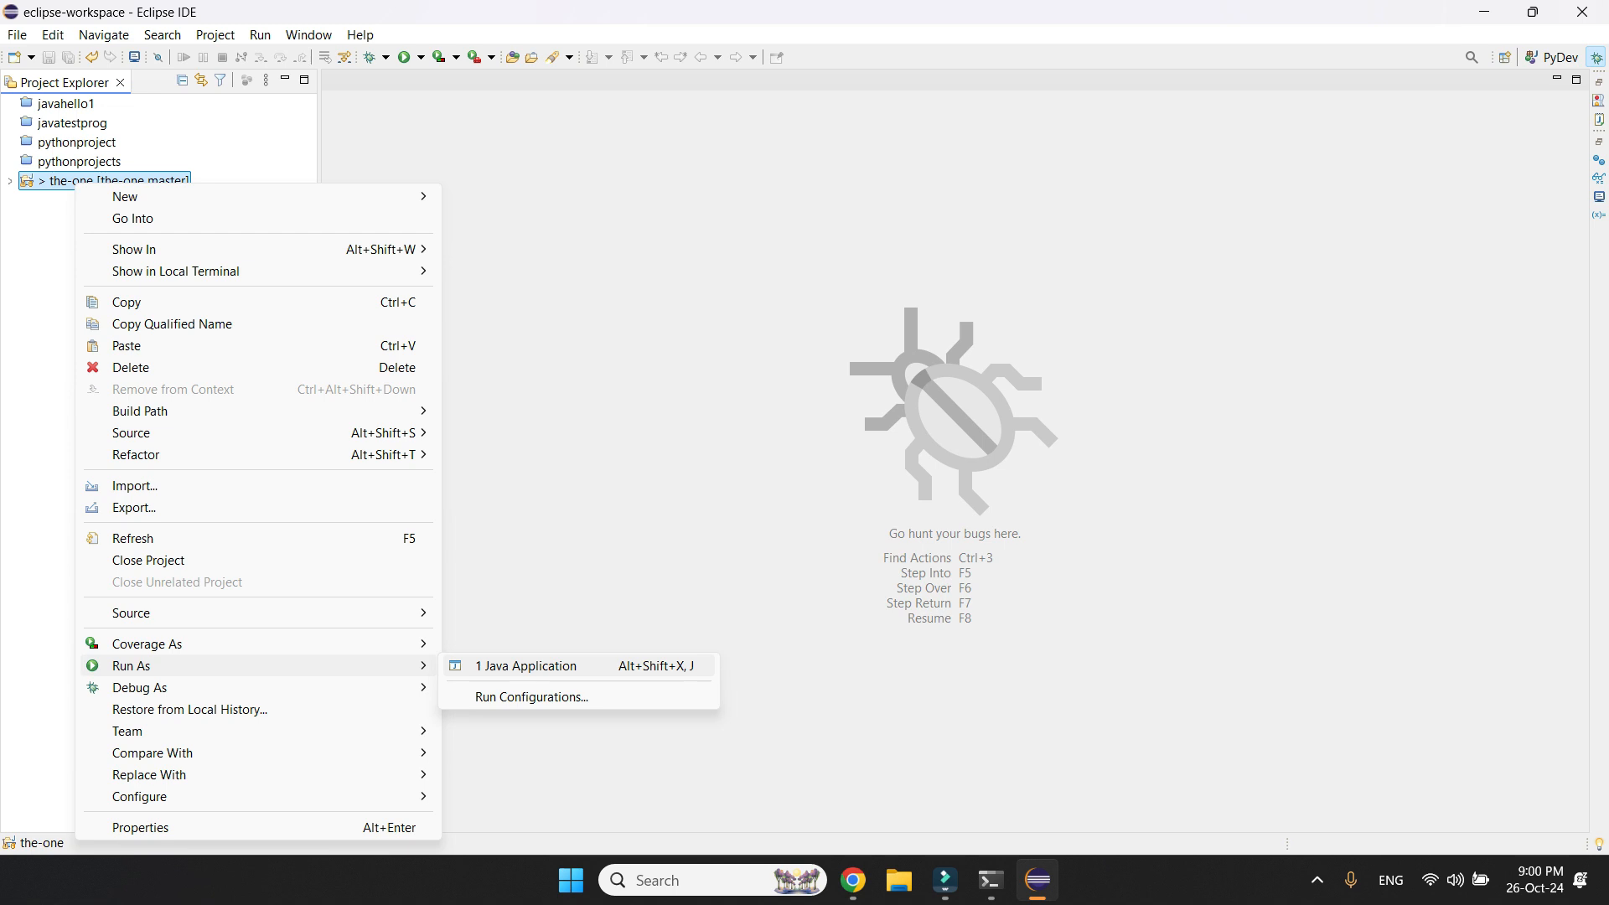
left_click(526, 666)
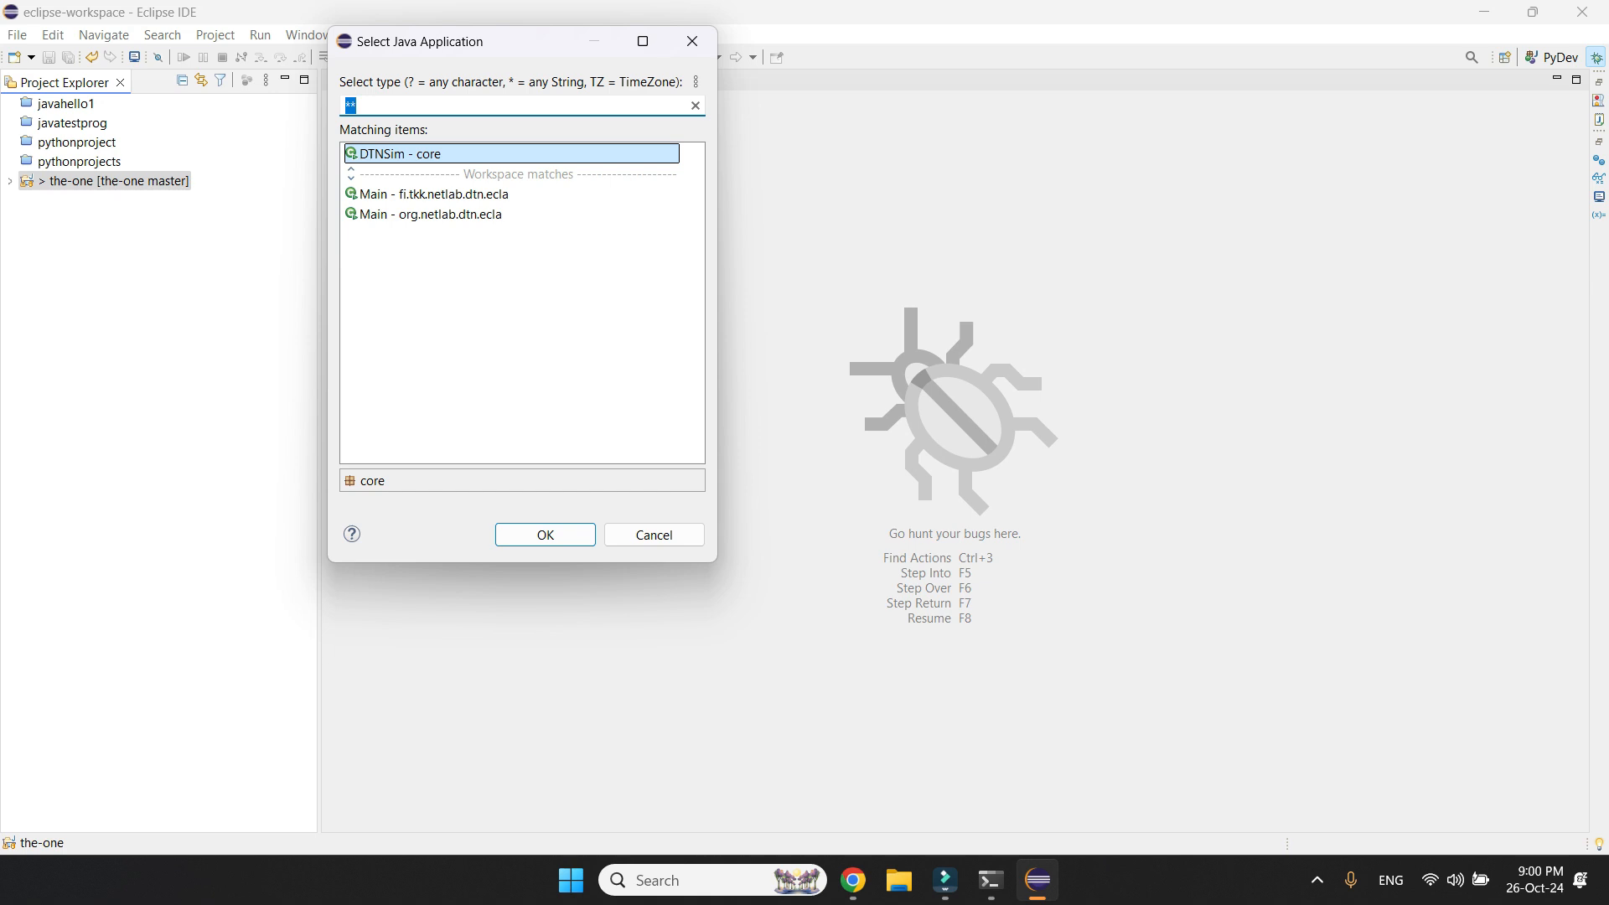
left_click(427, 154)
key("Return")
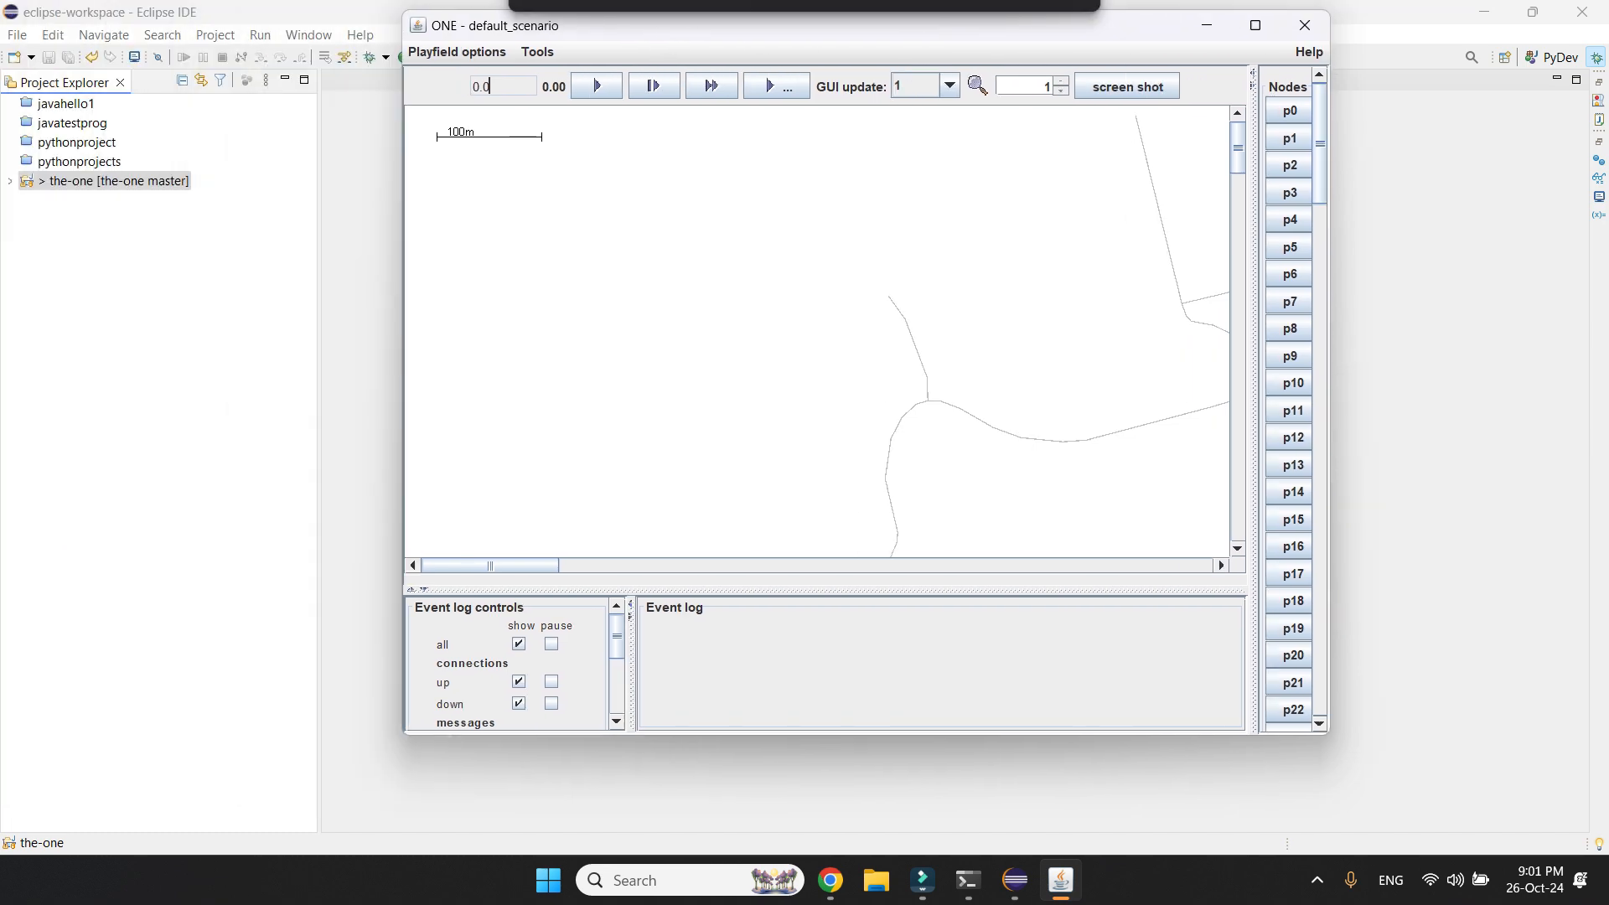
- Enlarge the ONE simulator window, fit the playfield map in view, and start the default_scenario simulation
scroll(818, 335, "up", 6)
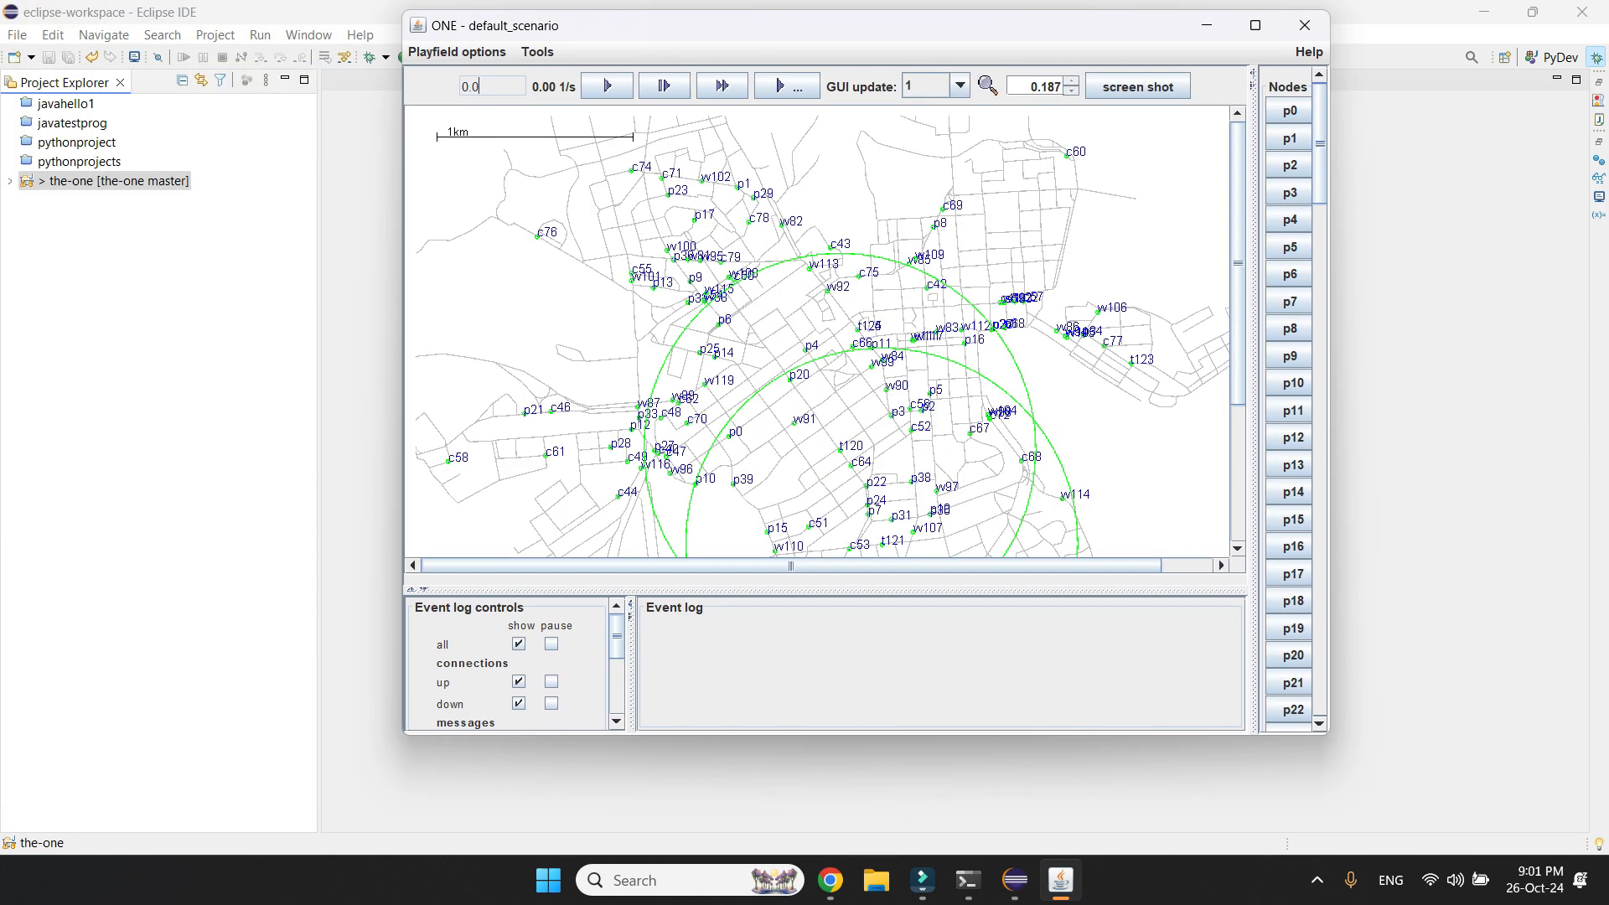
left_click_drag(1328, 735, 1442, 790)
scroll(868, 357, "up", 6)
scroll(867, 358, "down", 3)
scroll(868, 358, "down", 4)
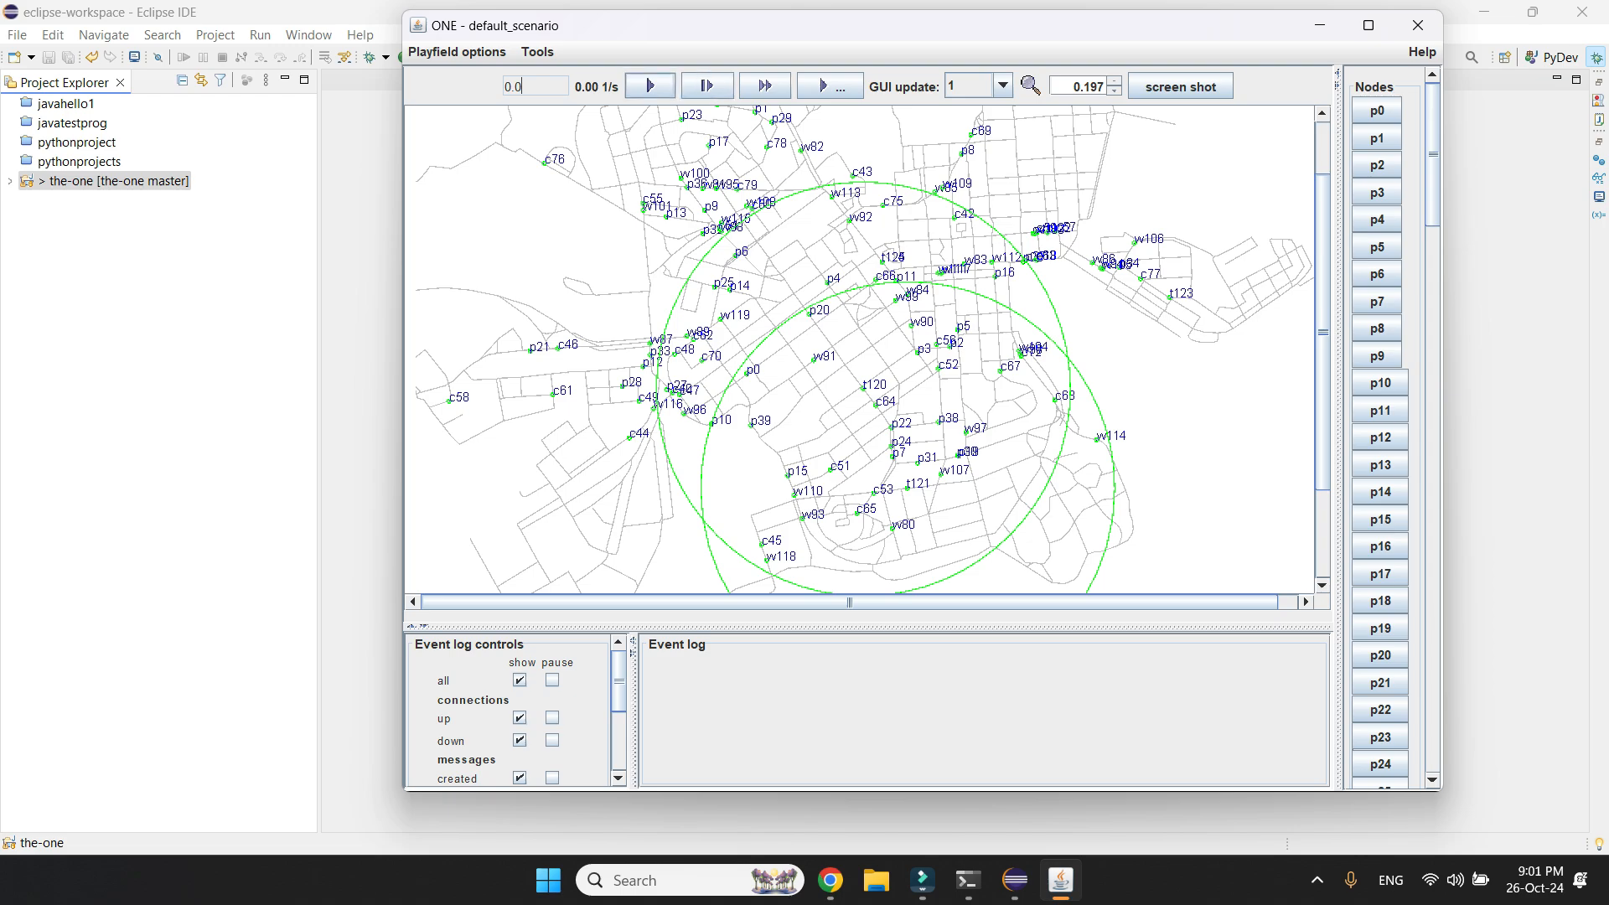
left_click(650, 87)
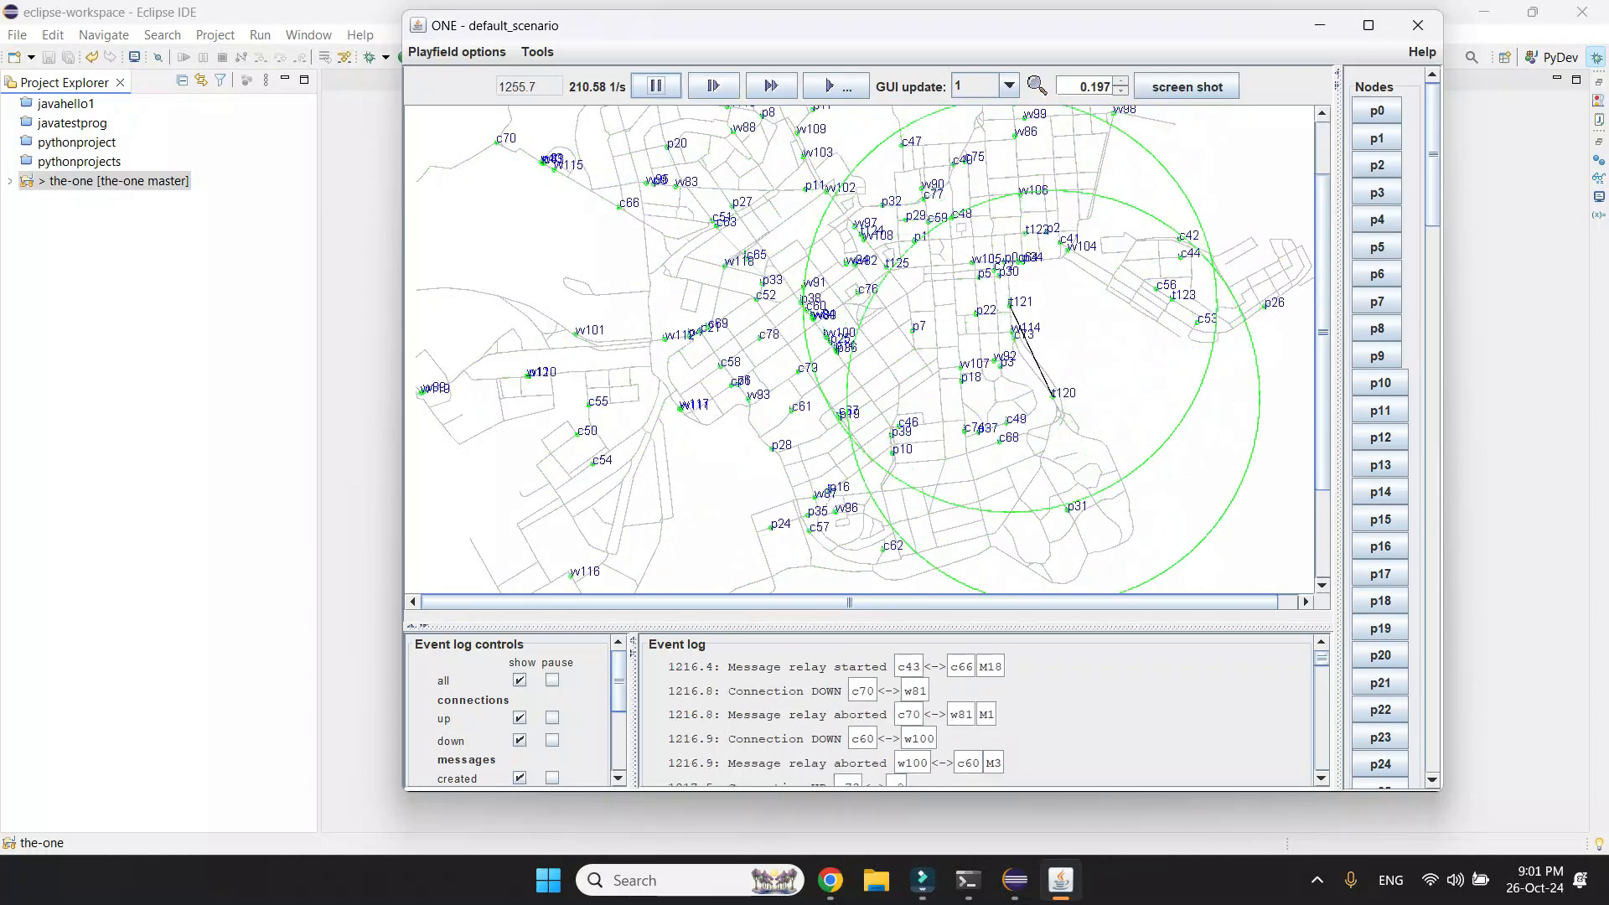
- Pause the running simulation, inspect the nodes on the playfield, and close the simulator
left_click(657, 87)
scroll(868, 349, "down", 3)
scroll(867, 349, "up", 5)
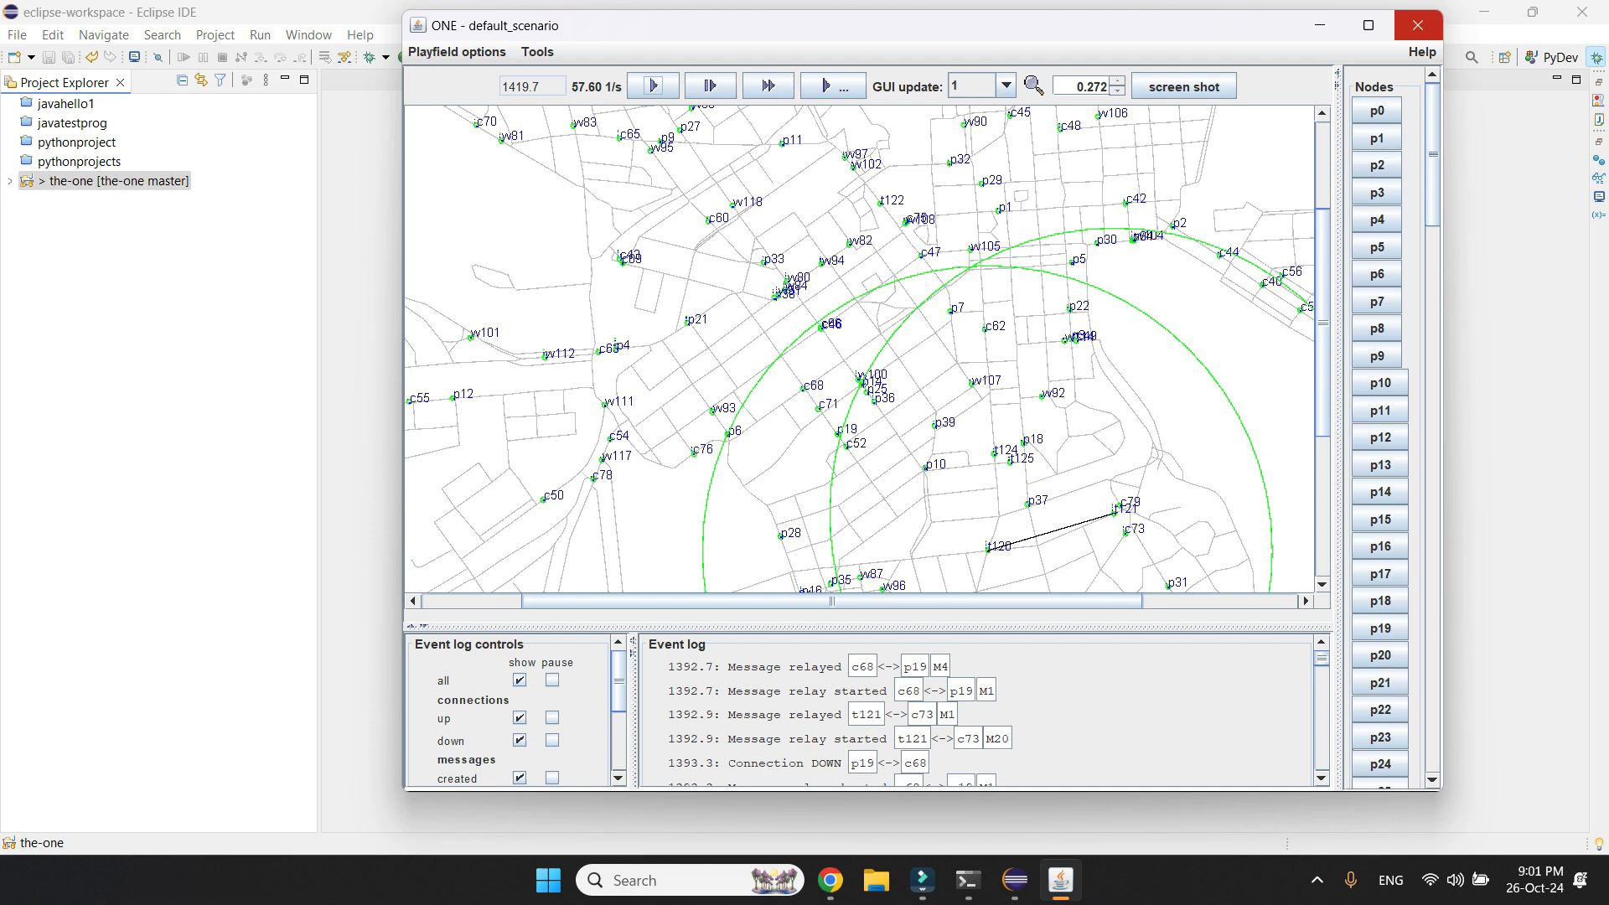
left_click(1417, 25)
- Open default_settings.txt from the the-one project and look through its scenario, interface and group settings
key("Right")
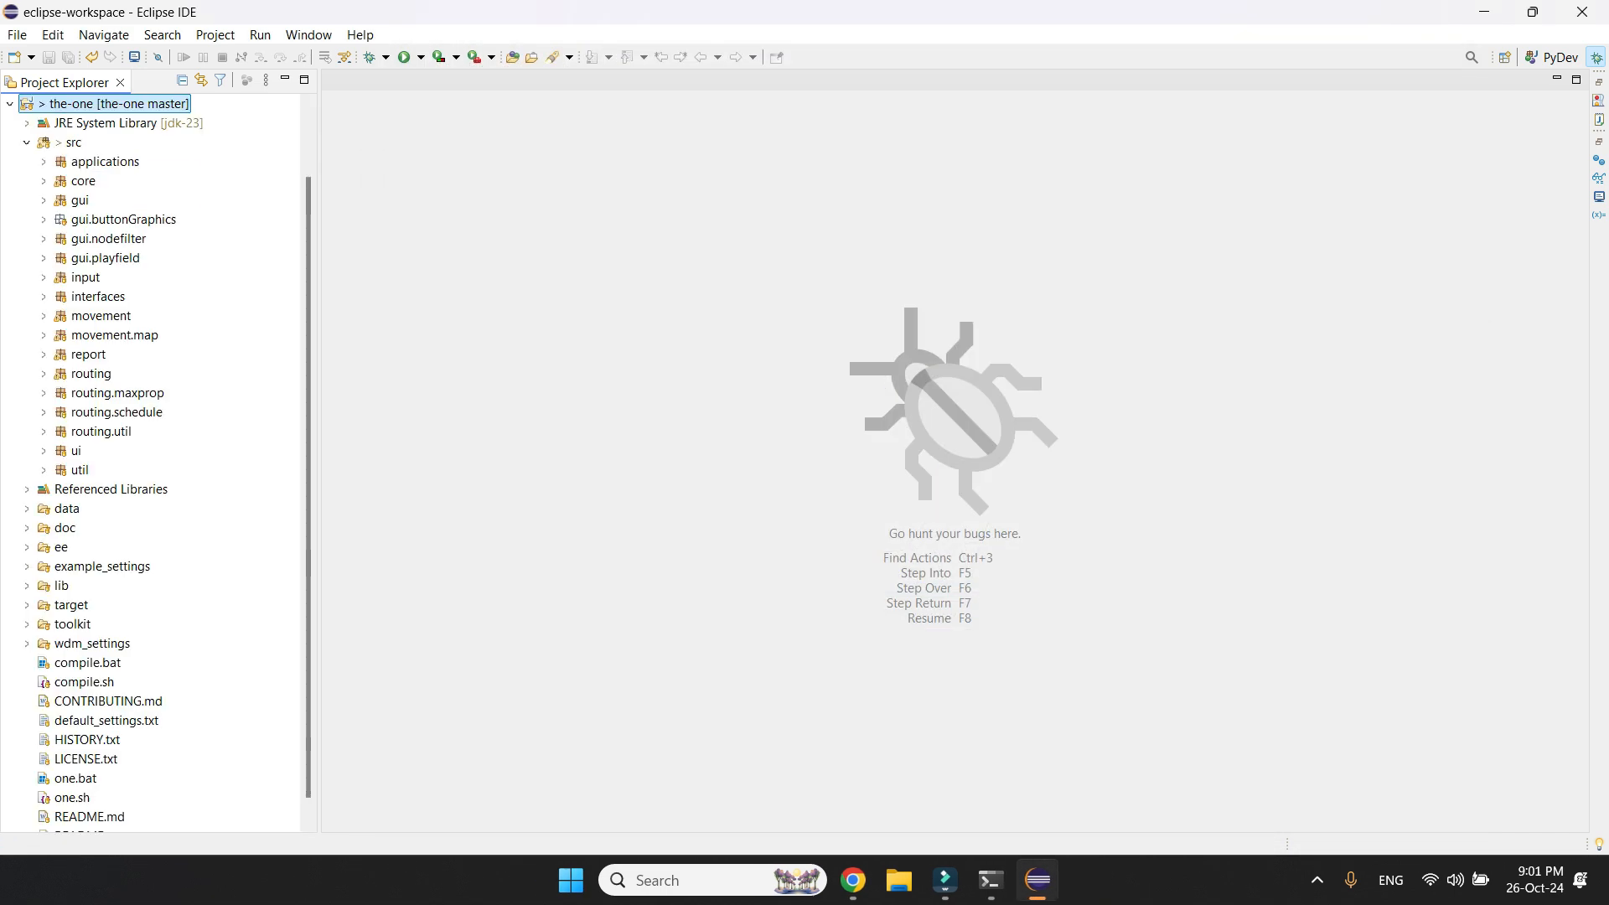
scroll(160, 457, "down", 1)
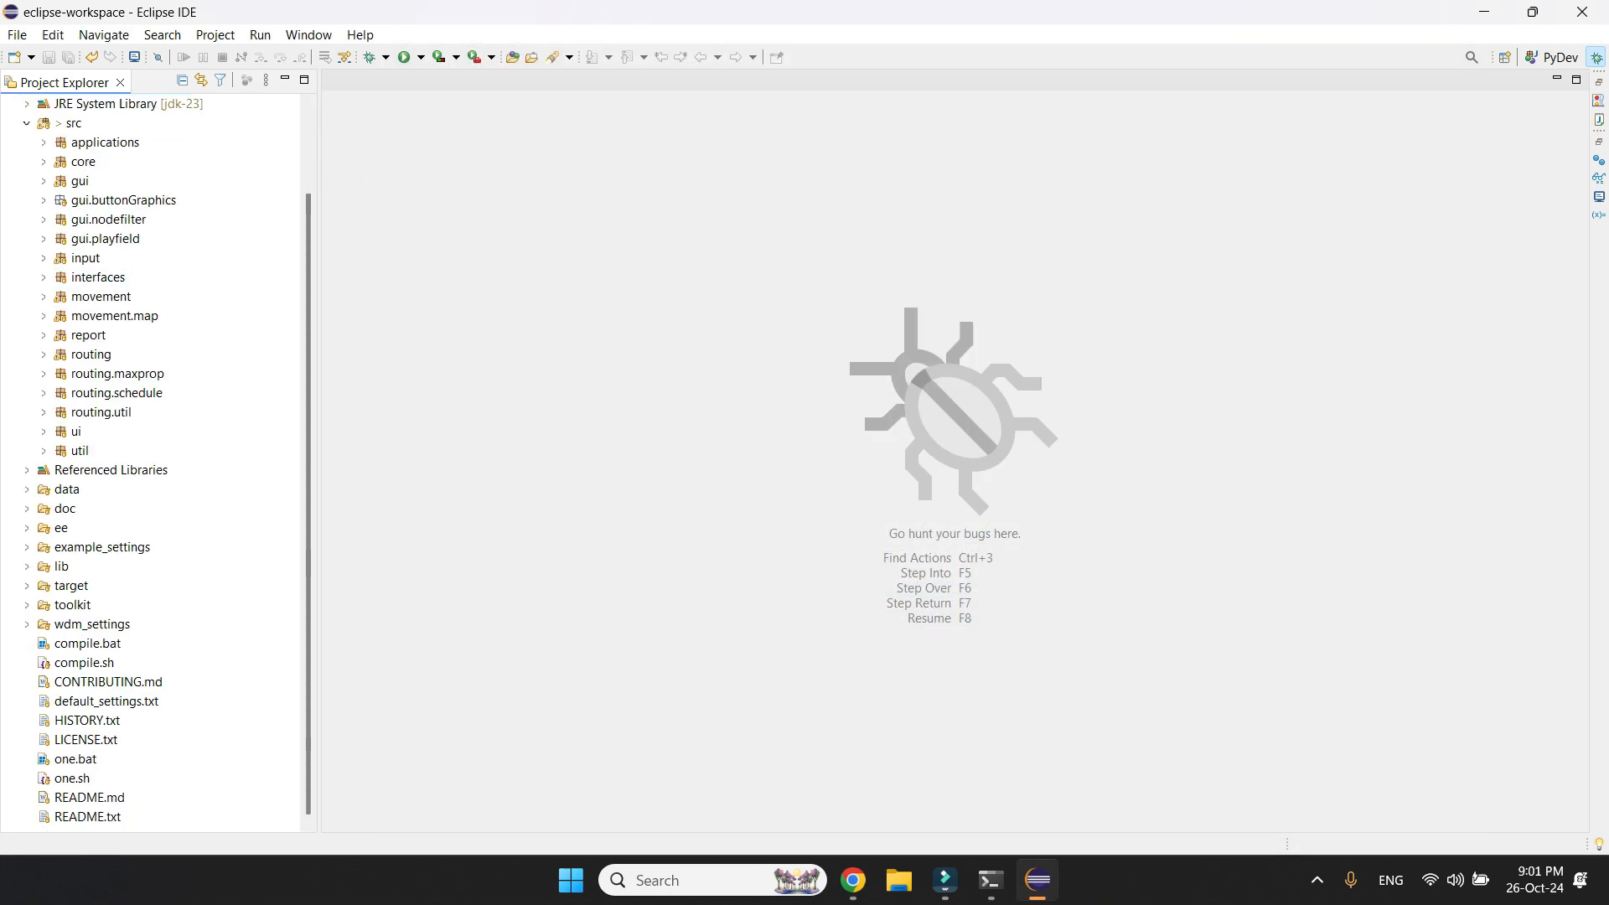
double_click(106, 700)
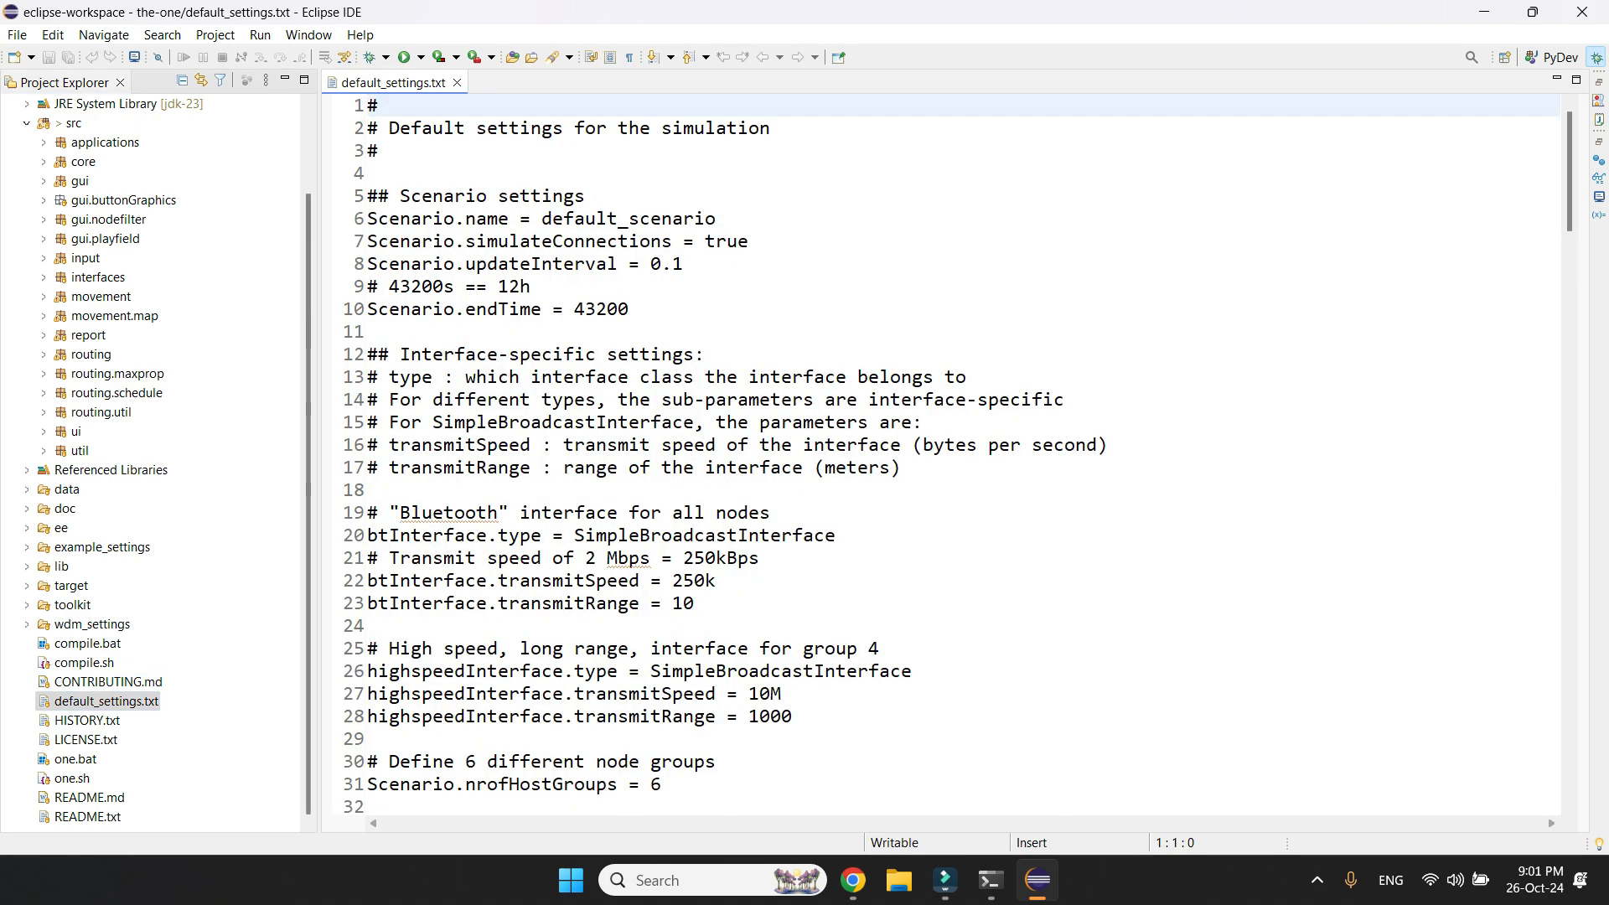
scroll(947, 452, "down", 20)
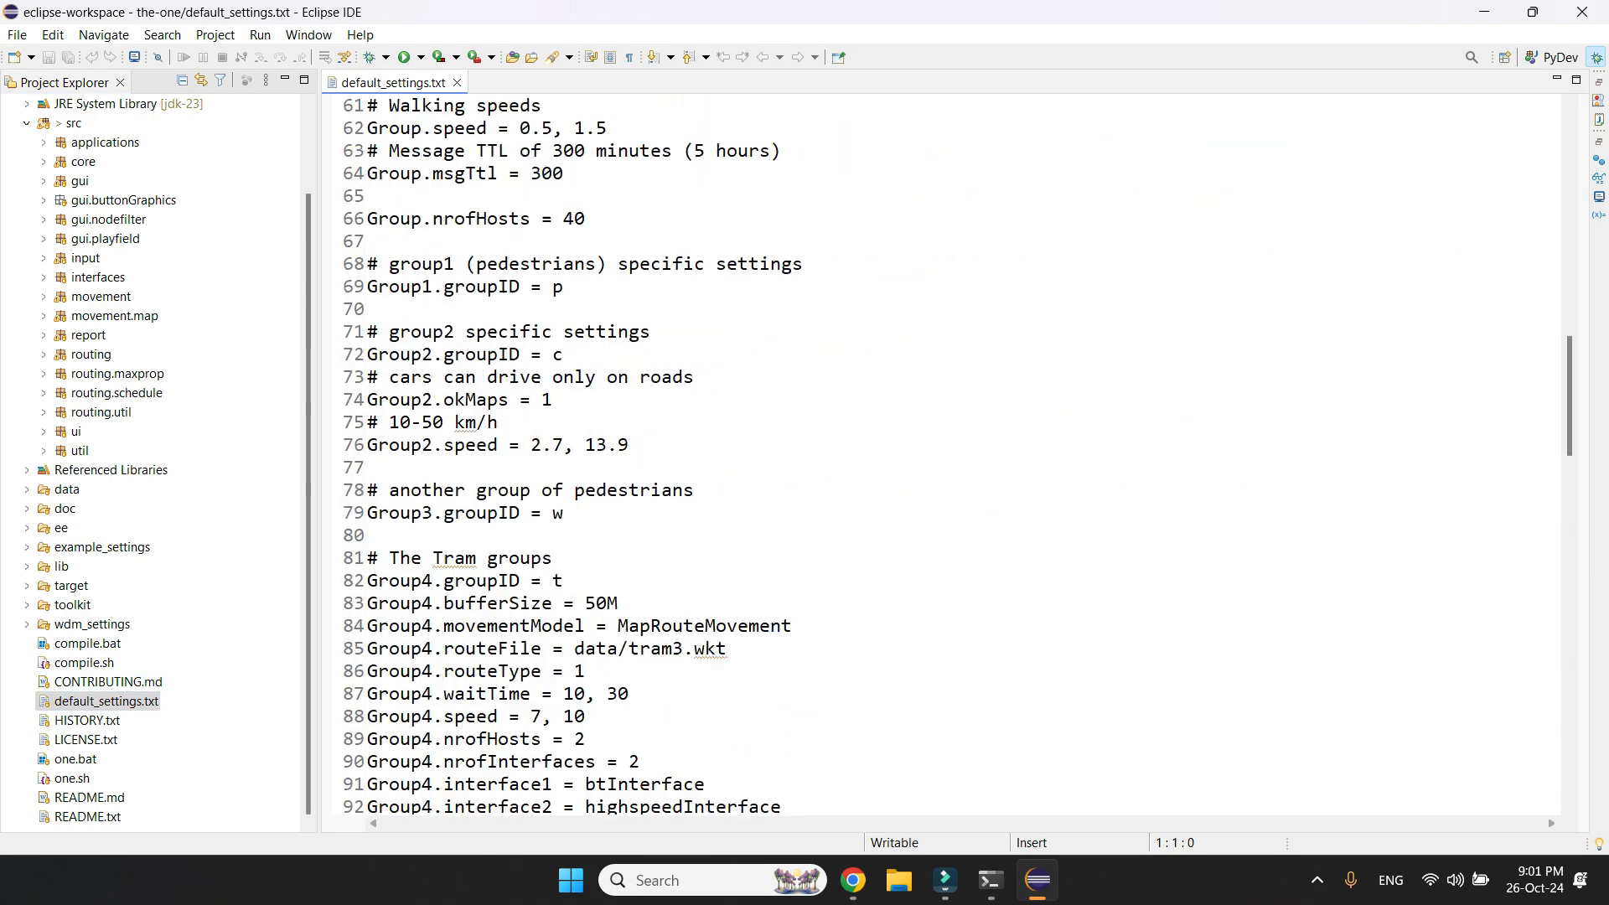
scroll(947, 453, "down", 7)
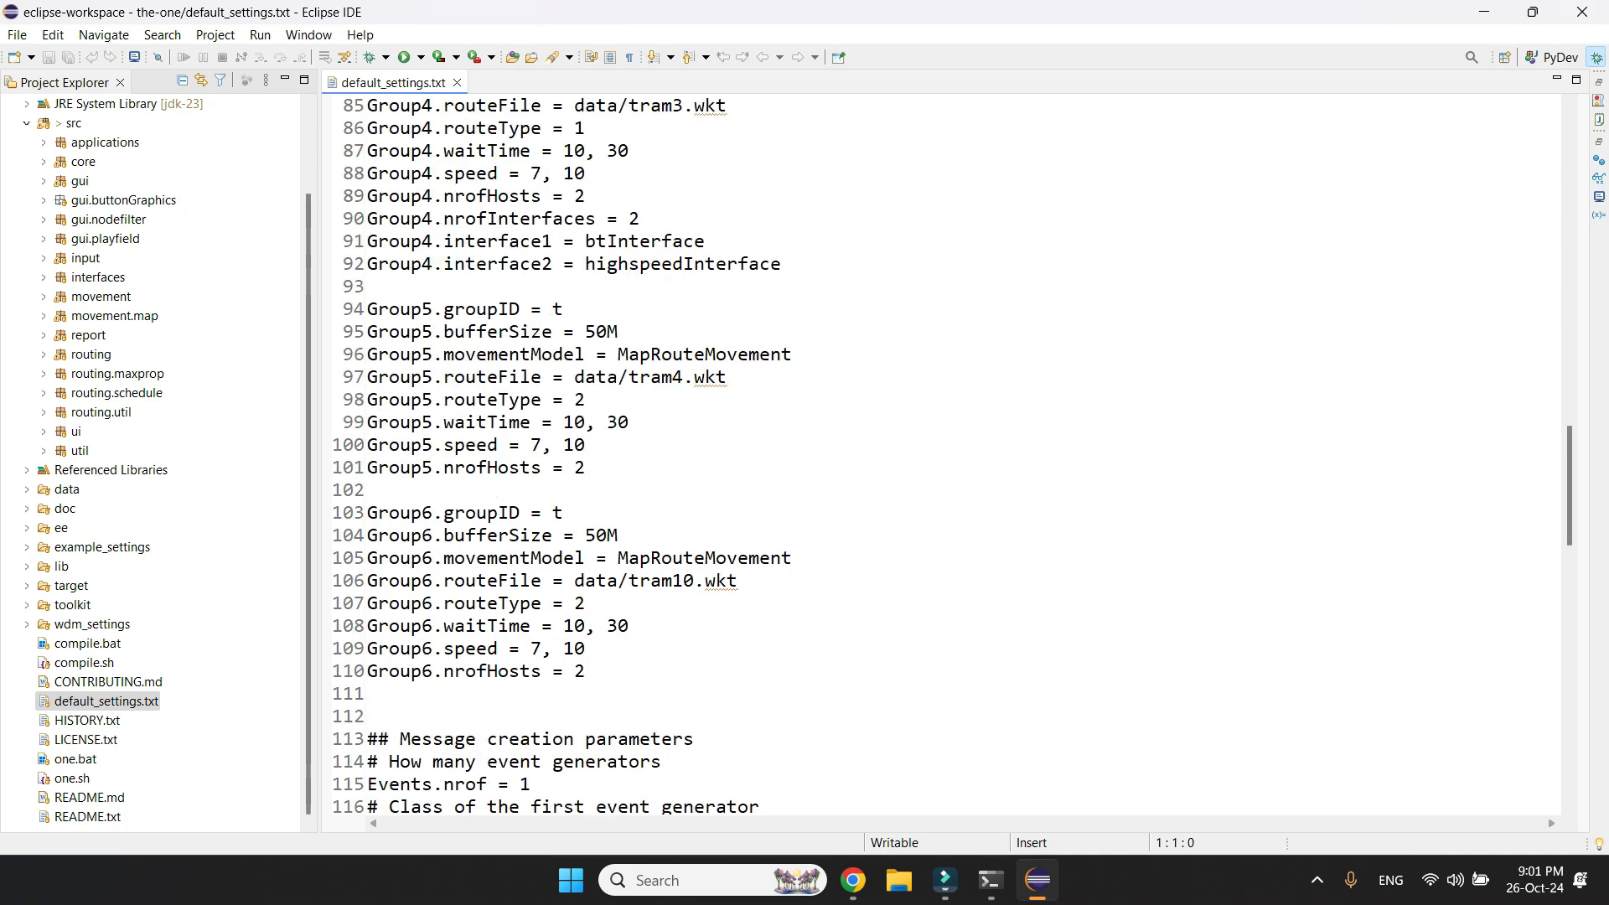
scroll(947, 452, "up", 19)
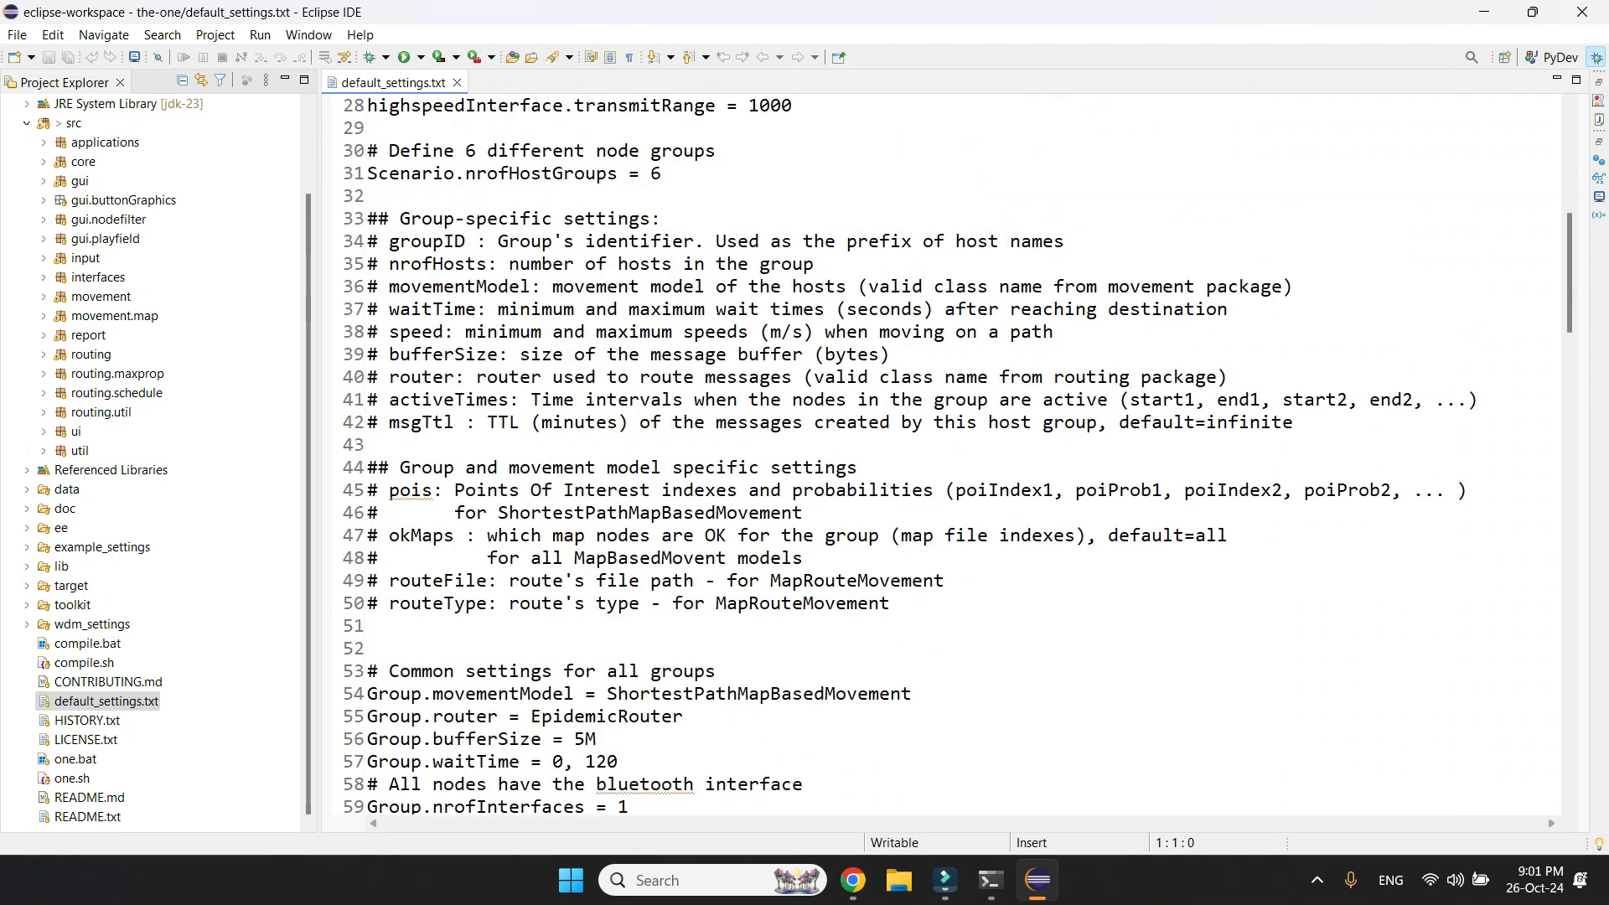
scroll(630, 562, "up", 9)
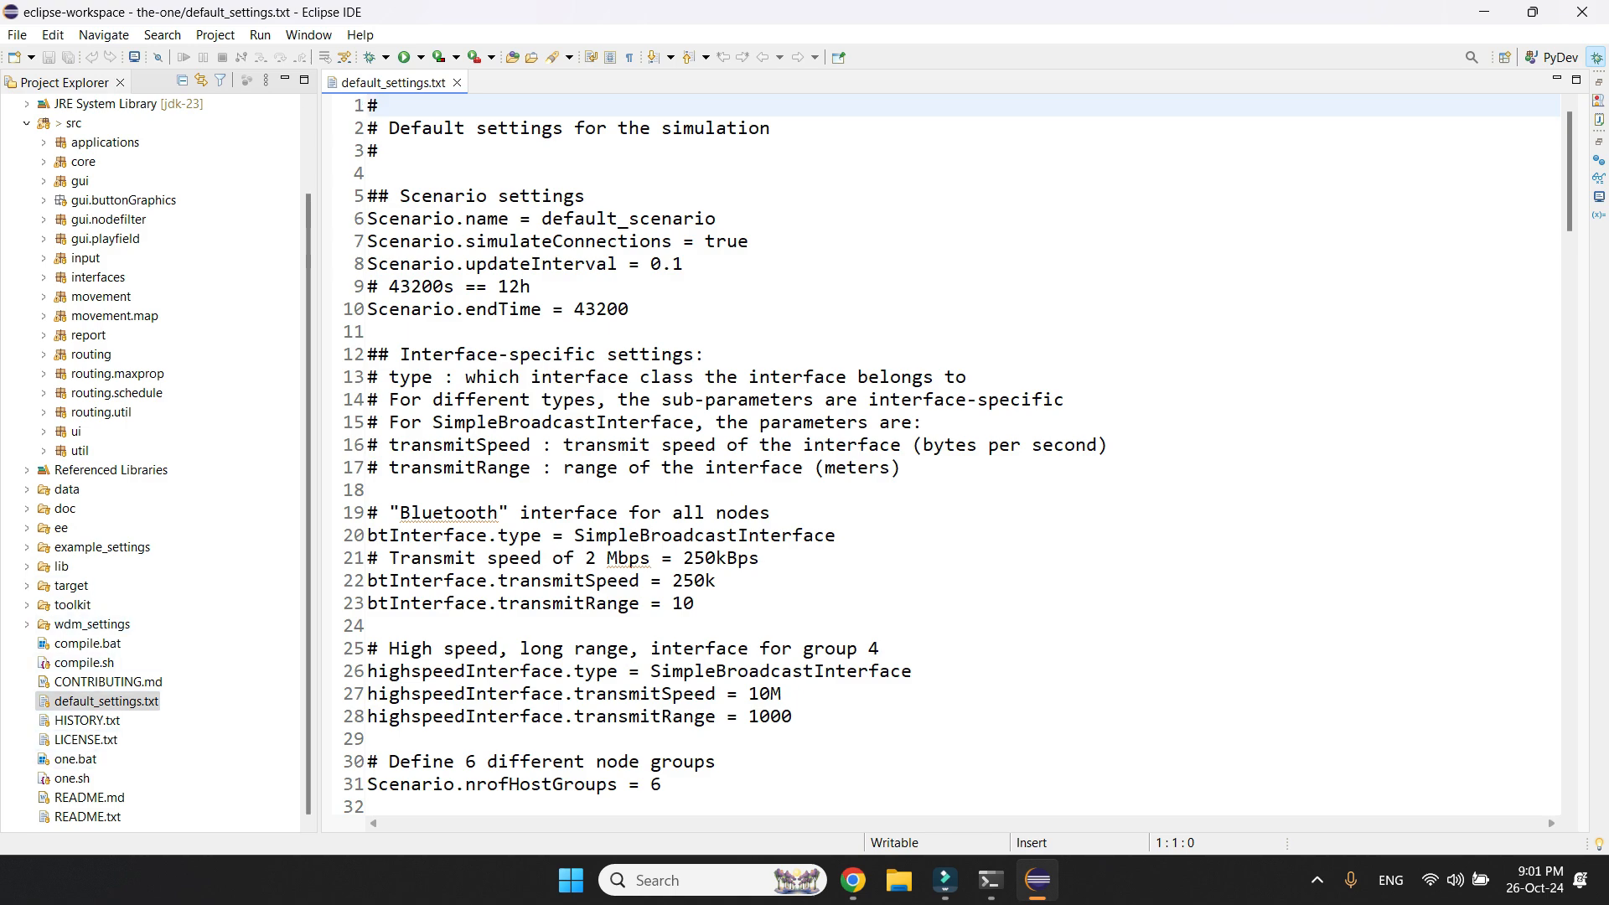
- Open README.txt, review its compiling, running and configuring sections, and close the file
left_click(87, 817)
double_click(88, 817)
scroll(947, 453, "down", 16)
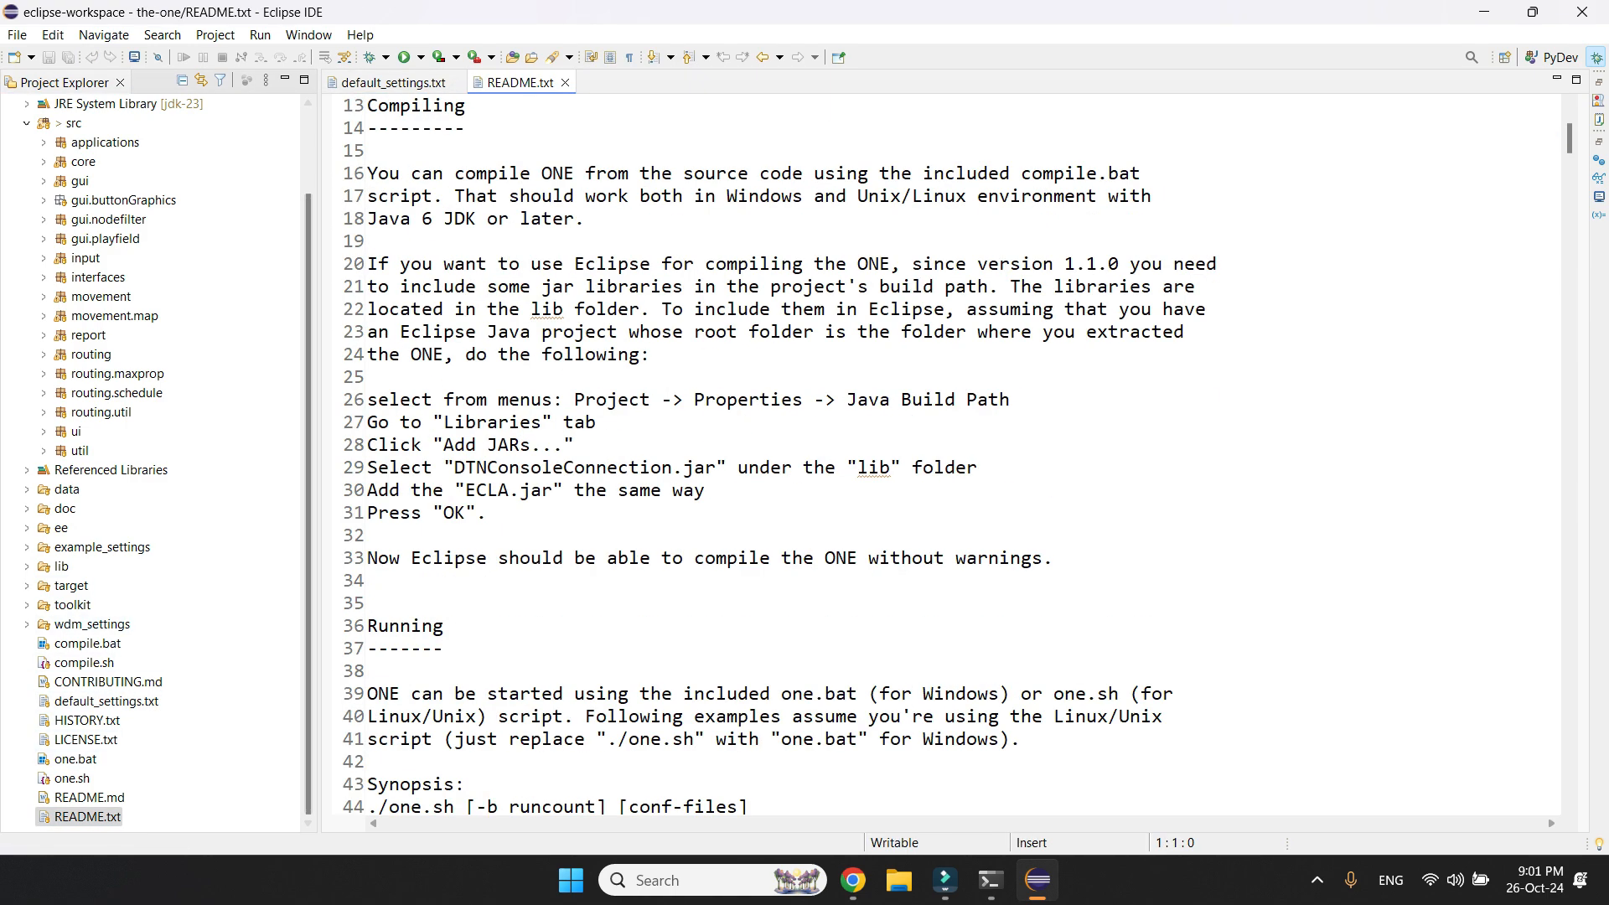
mouse_move(1570, 172)
left_mouse_down()
mouse_move(1569, 673)
mouse_move(1570, 171)
left_mouse_up()
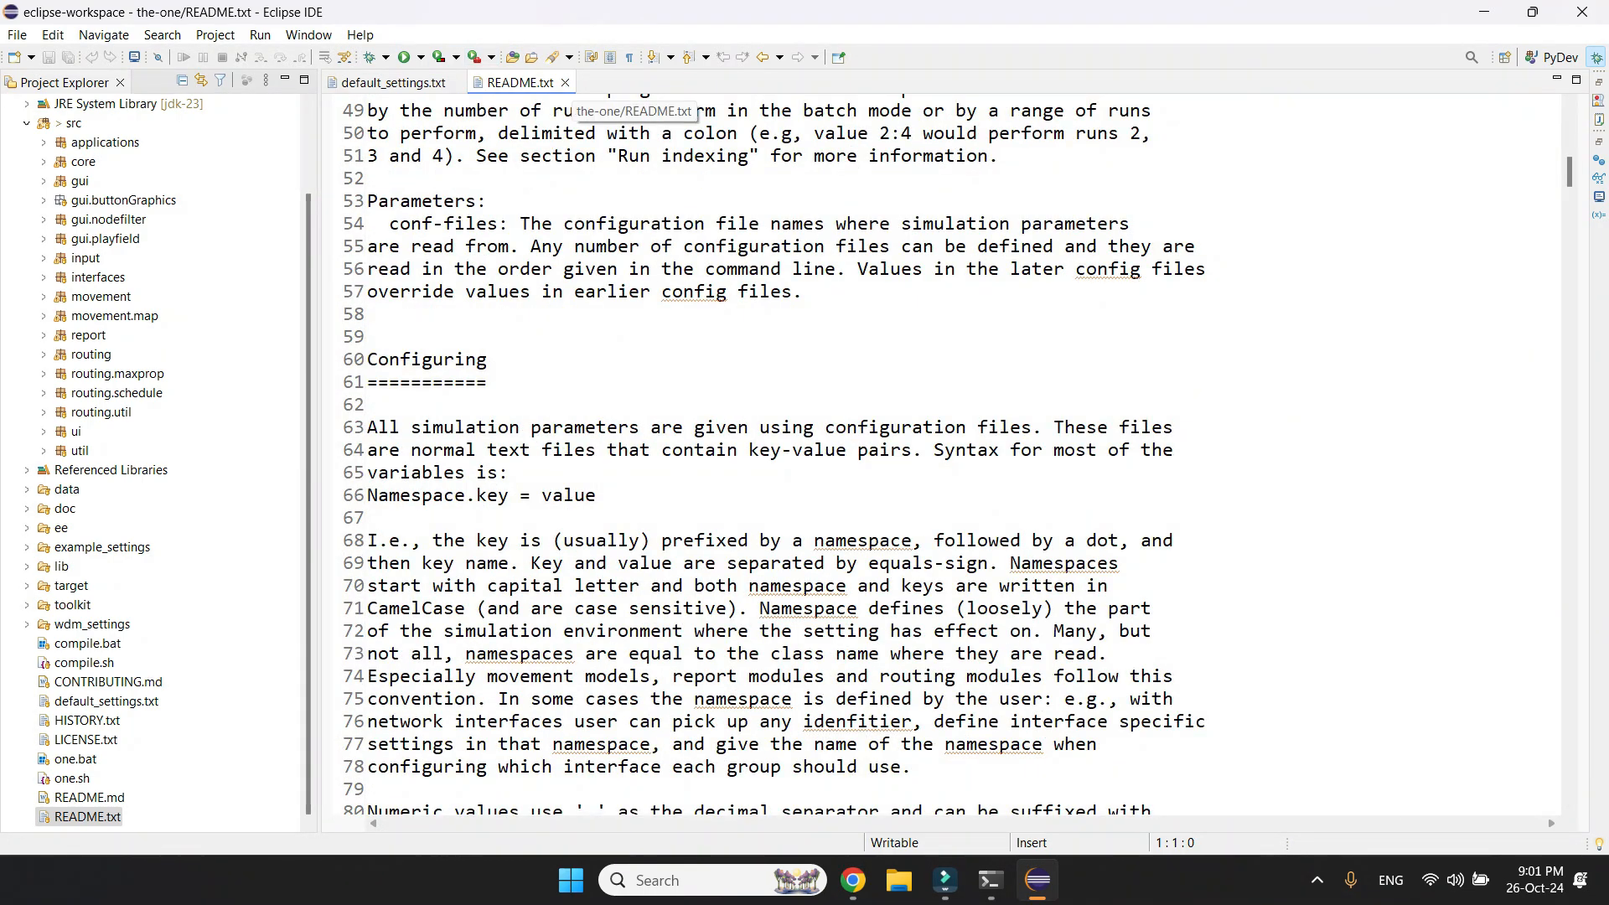
left_click(565, 82)
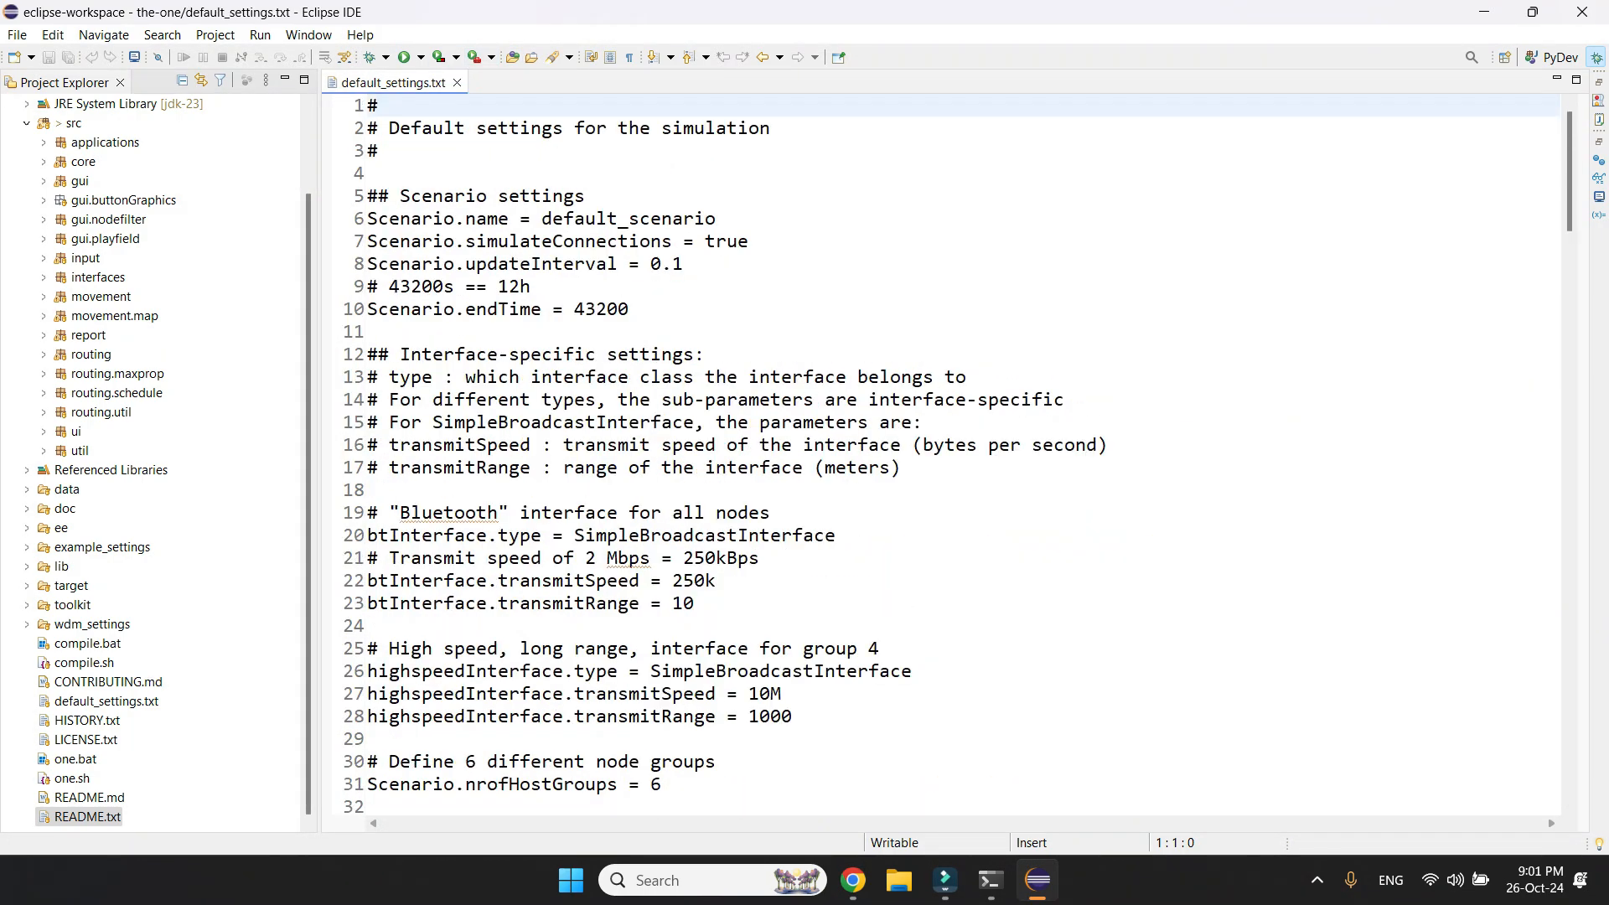
- Highlight the 12-hour comment, the Scenario.endTime value and the Scenario.name value in default_settings.txt for review
left_click_drag(535, 286, 389, 287)
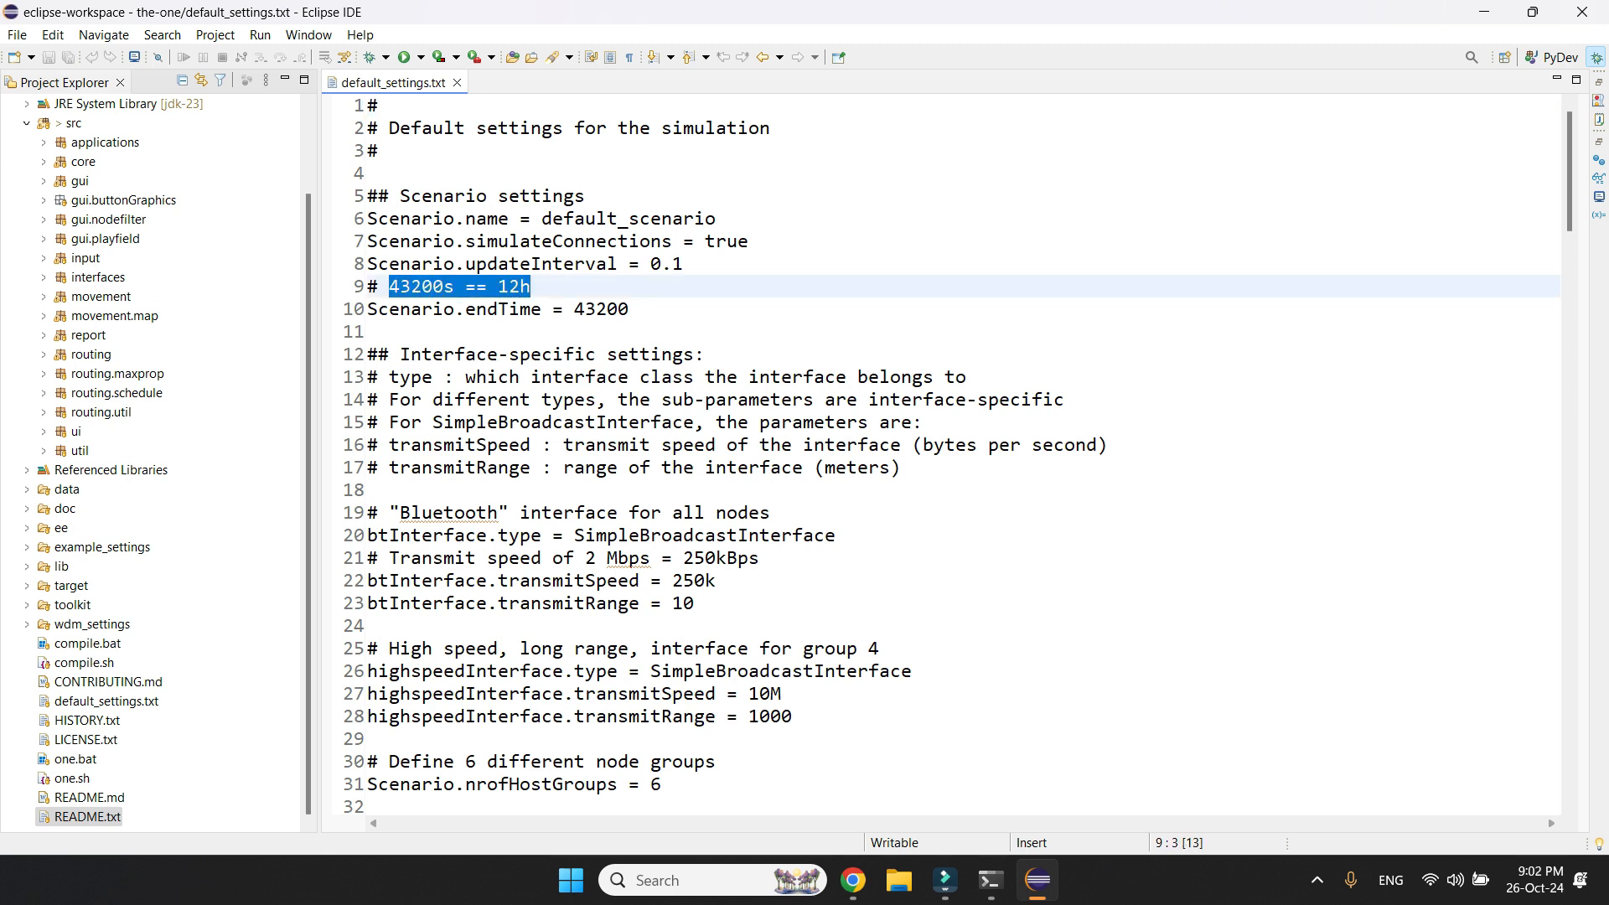
left_click_drag(628, 309, 574, 309)
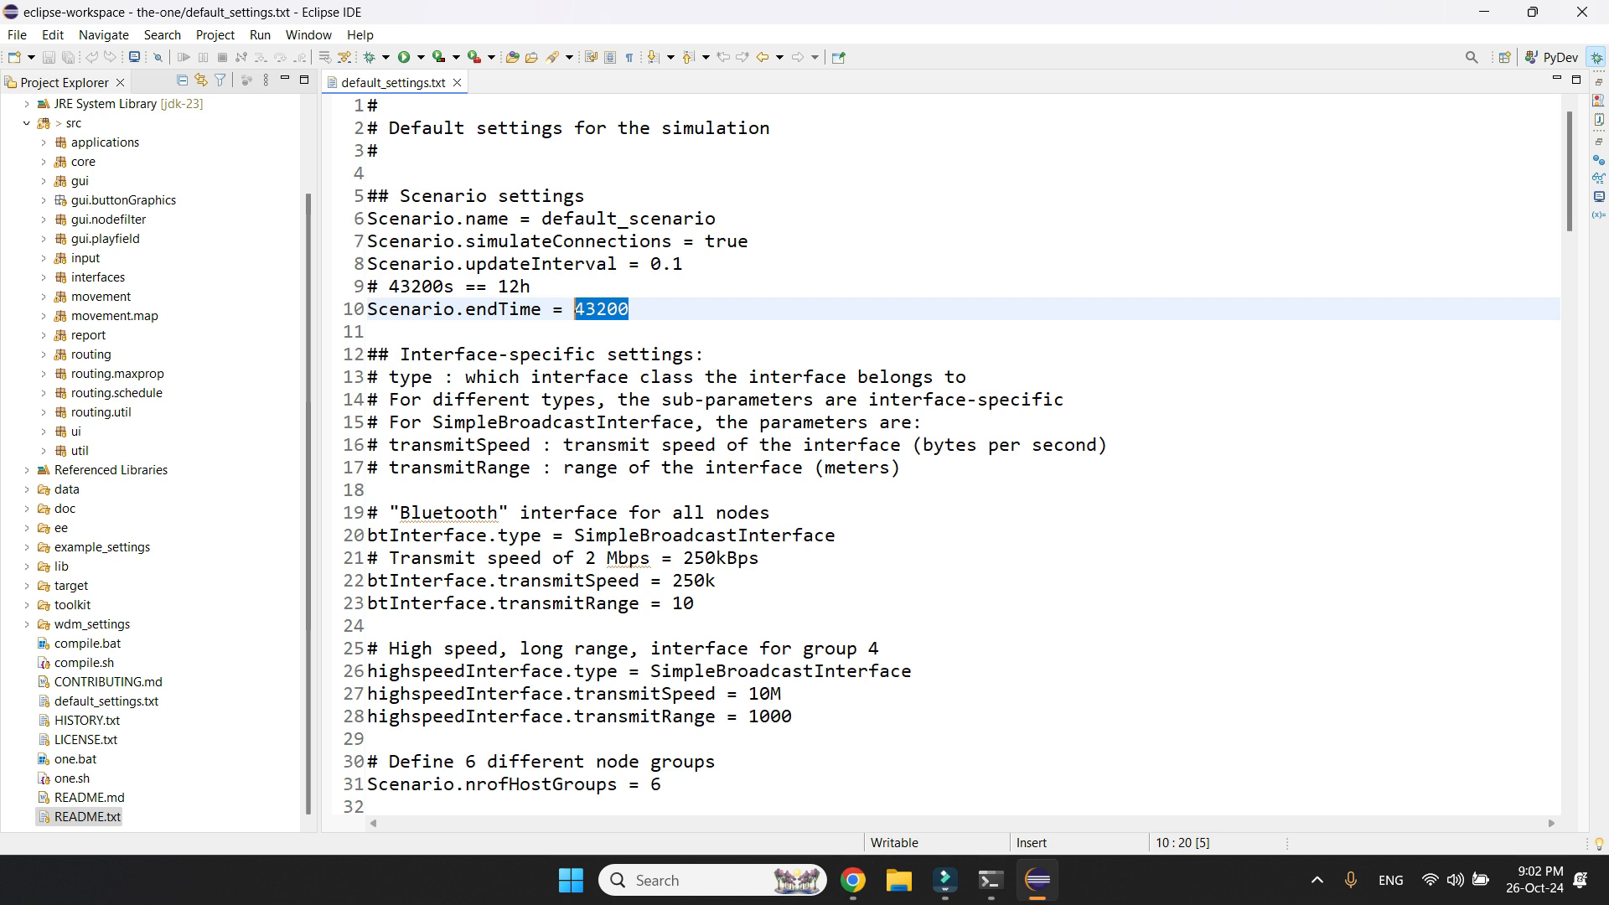
double_click(629, 219)
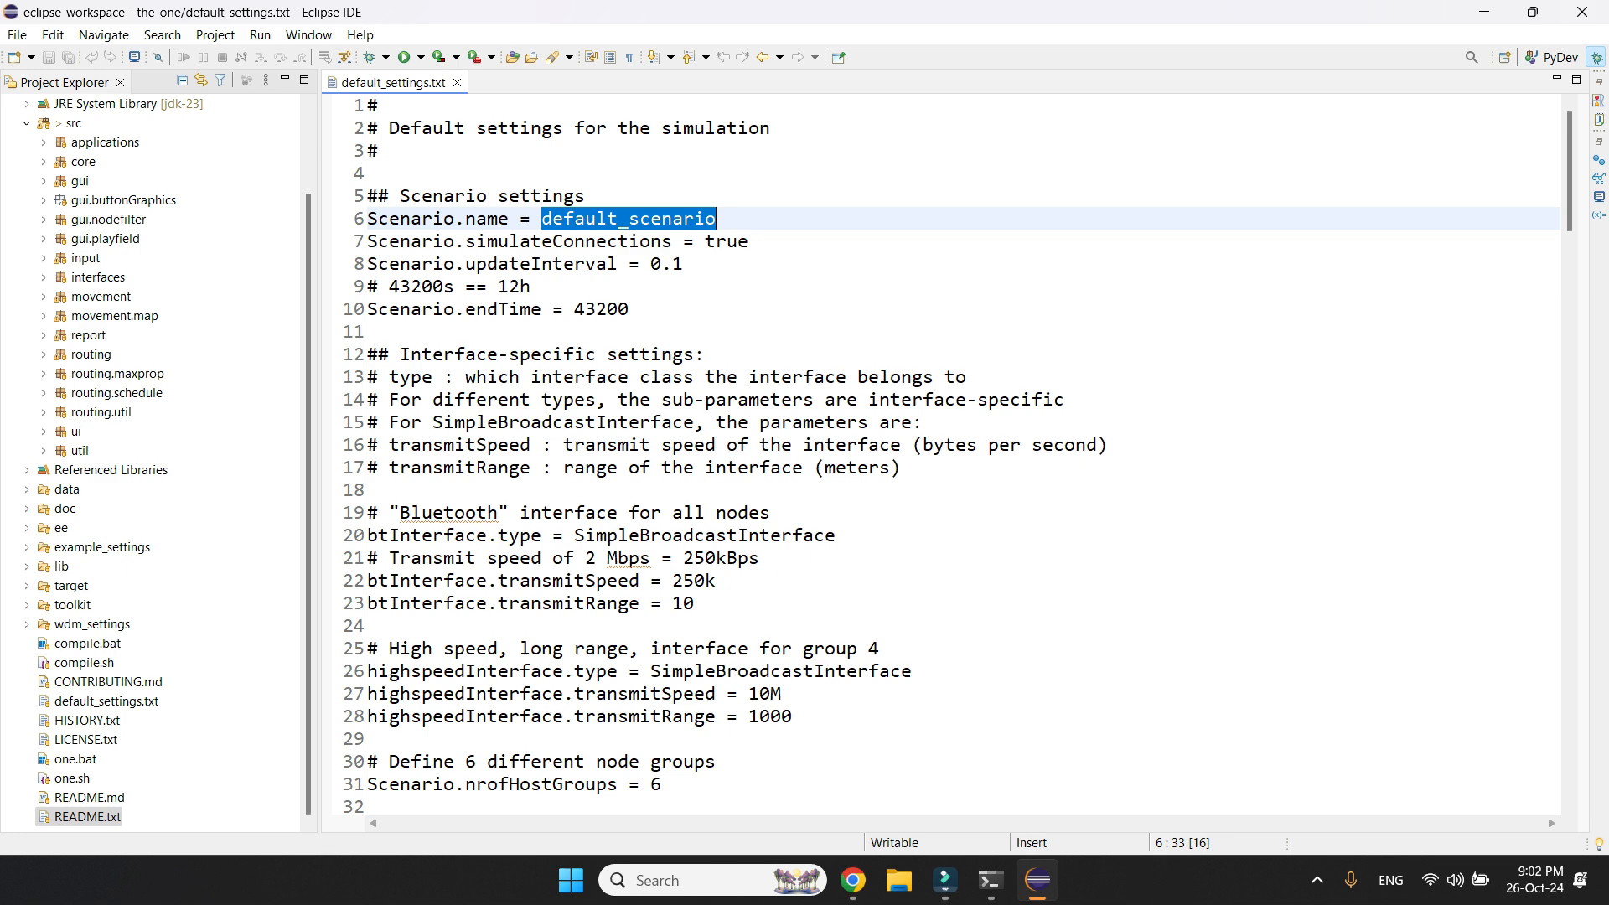
- Examine the interface, host group, message creation and movement model settings in default_settings.txt
scroll(947, 457, "down", 2)
scroll(947, 457, "up", 2)
scroll(947, 457, "down", 3)
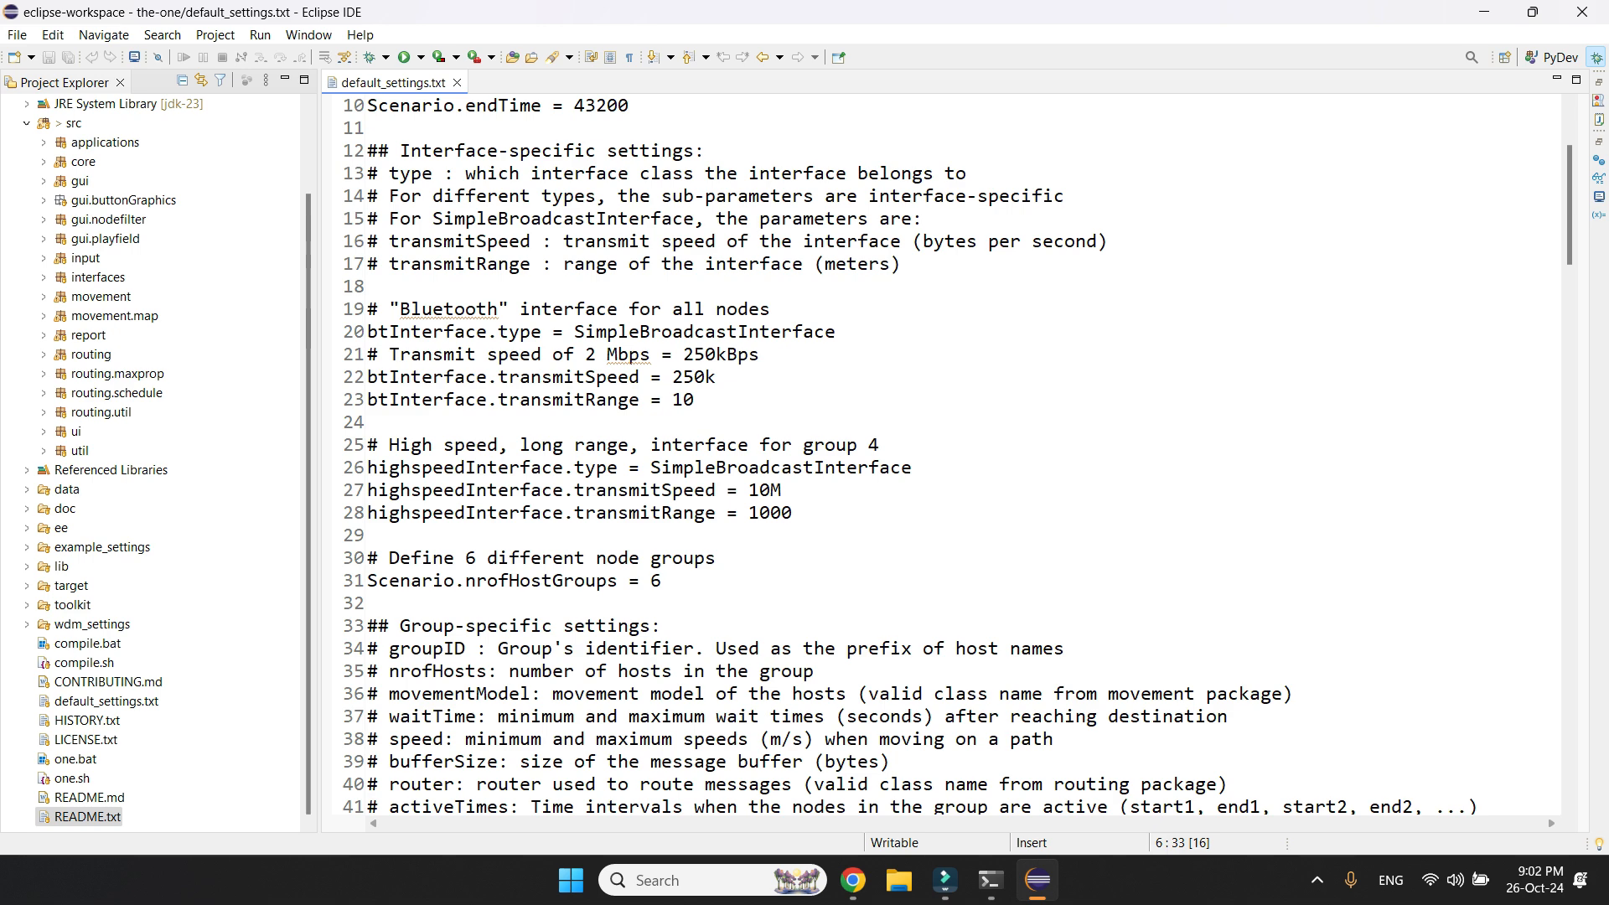
scroll(941, 457, "down", 1)
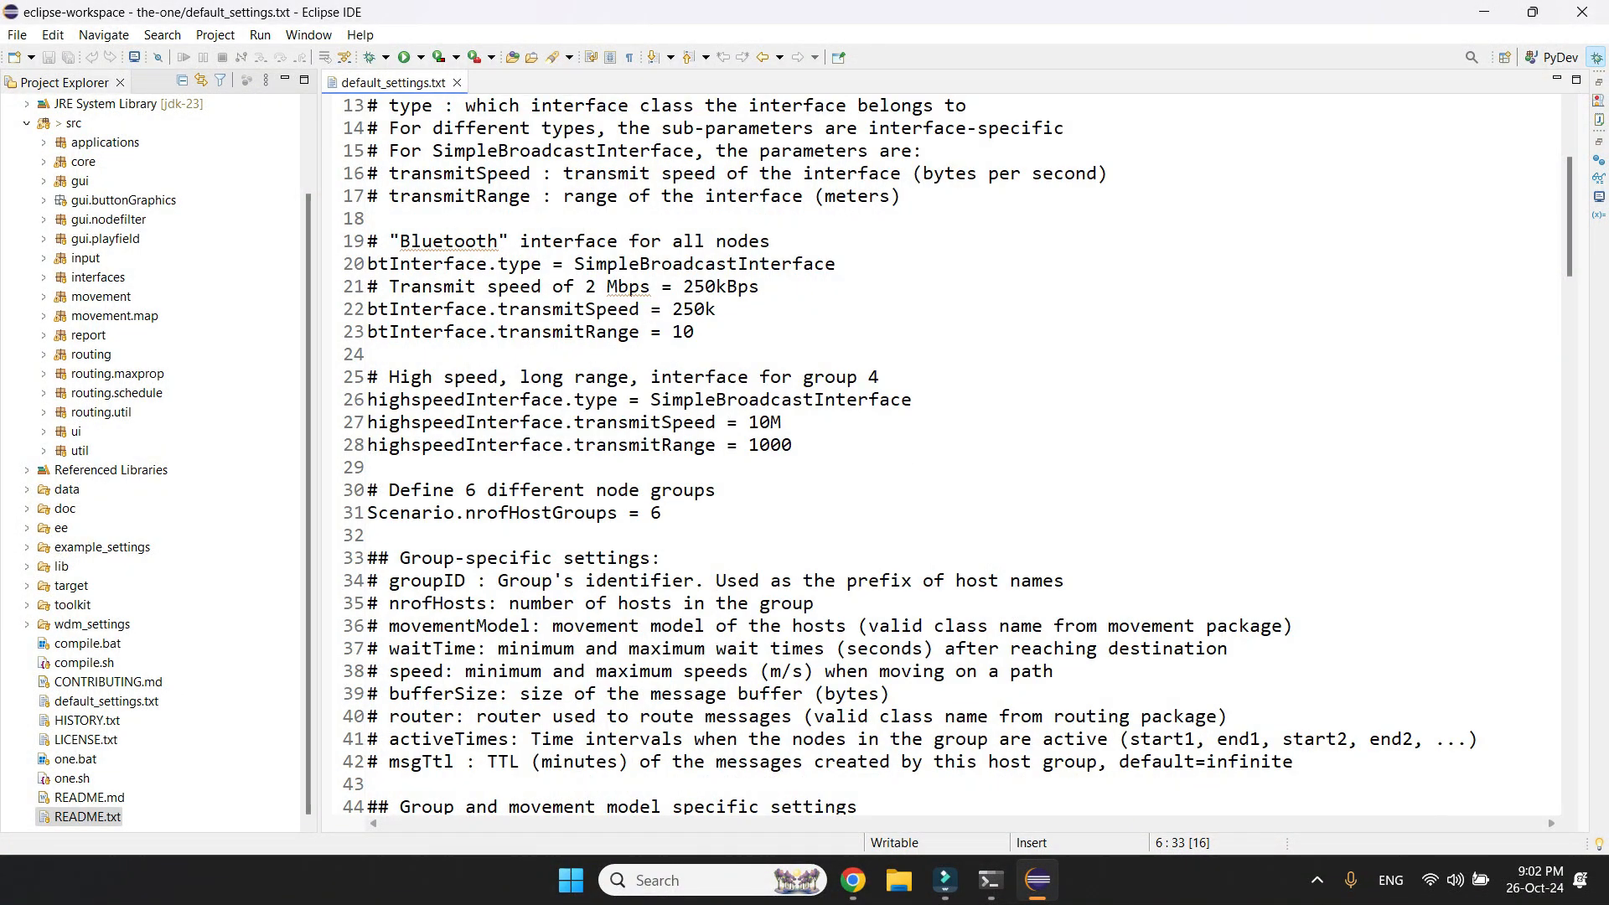
left_click(641, 512)
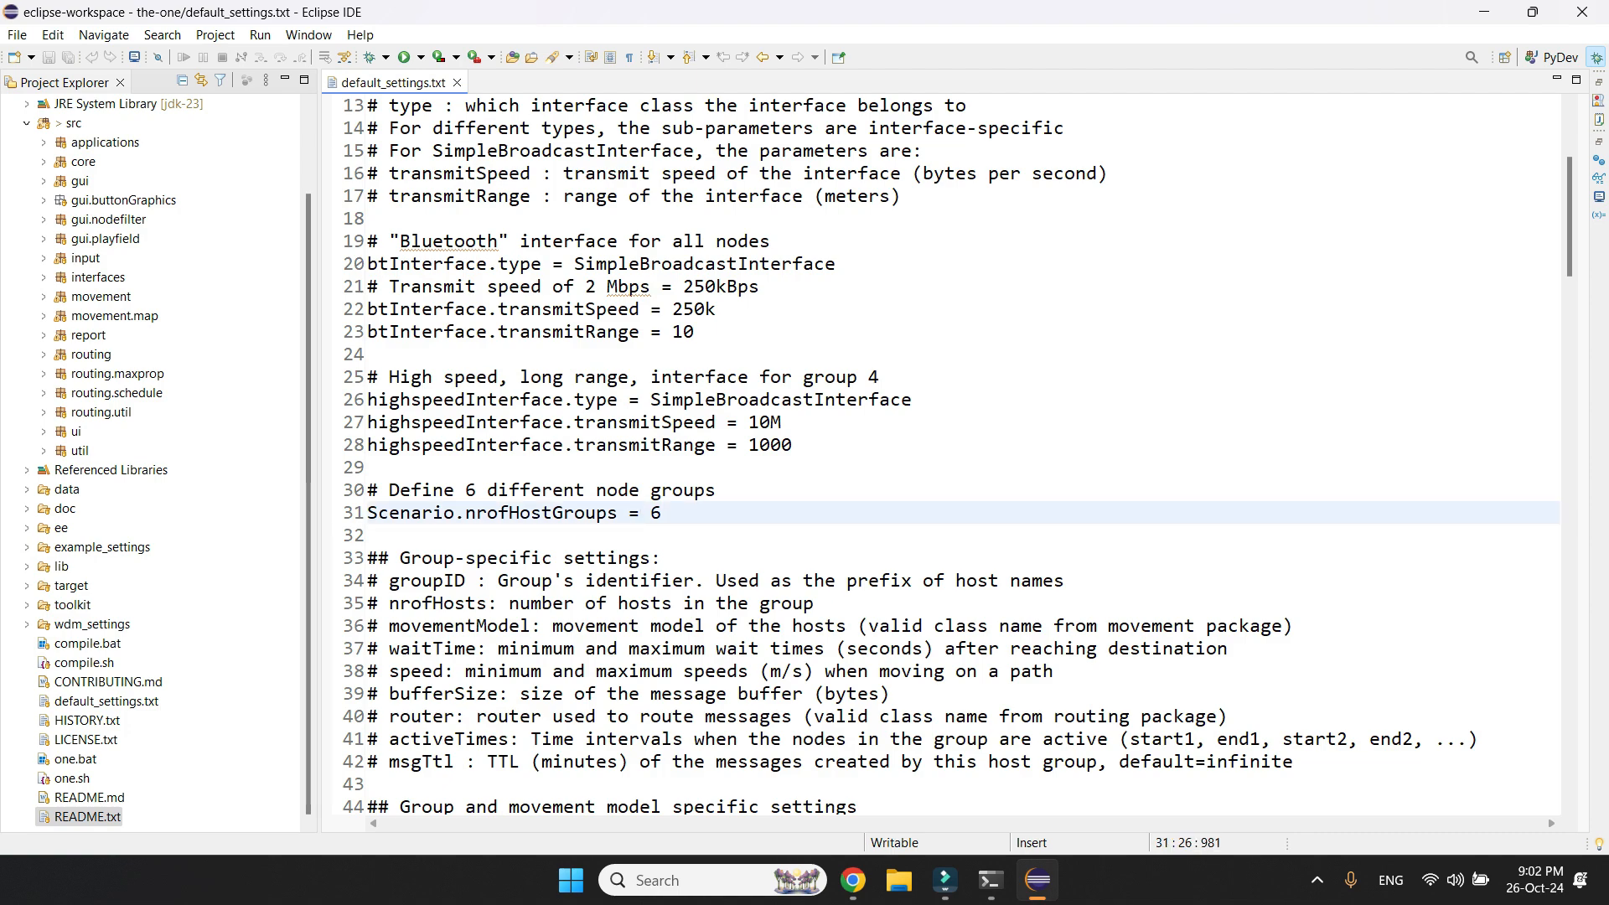
scroll(641, 512, "down", 9)
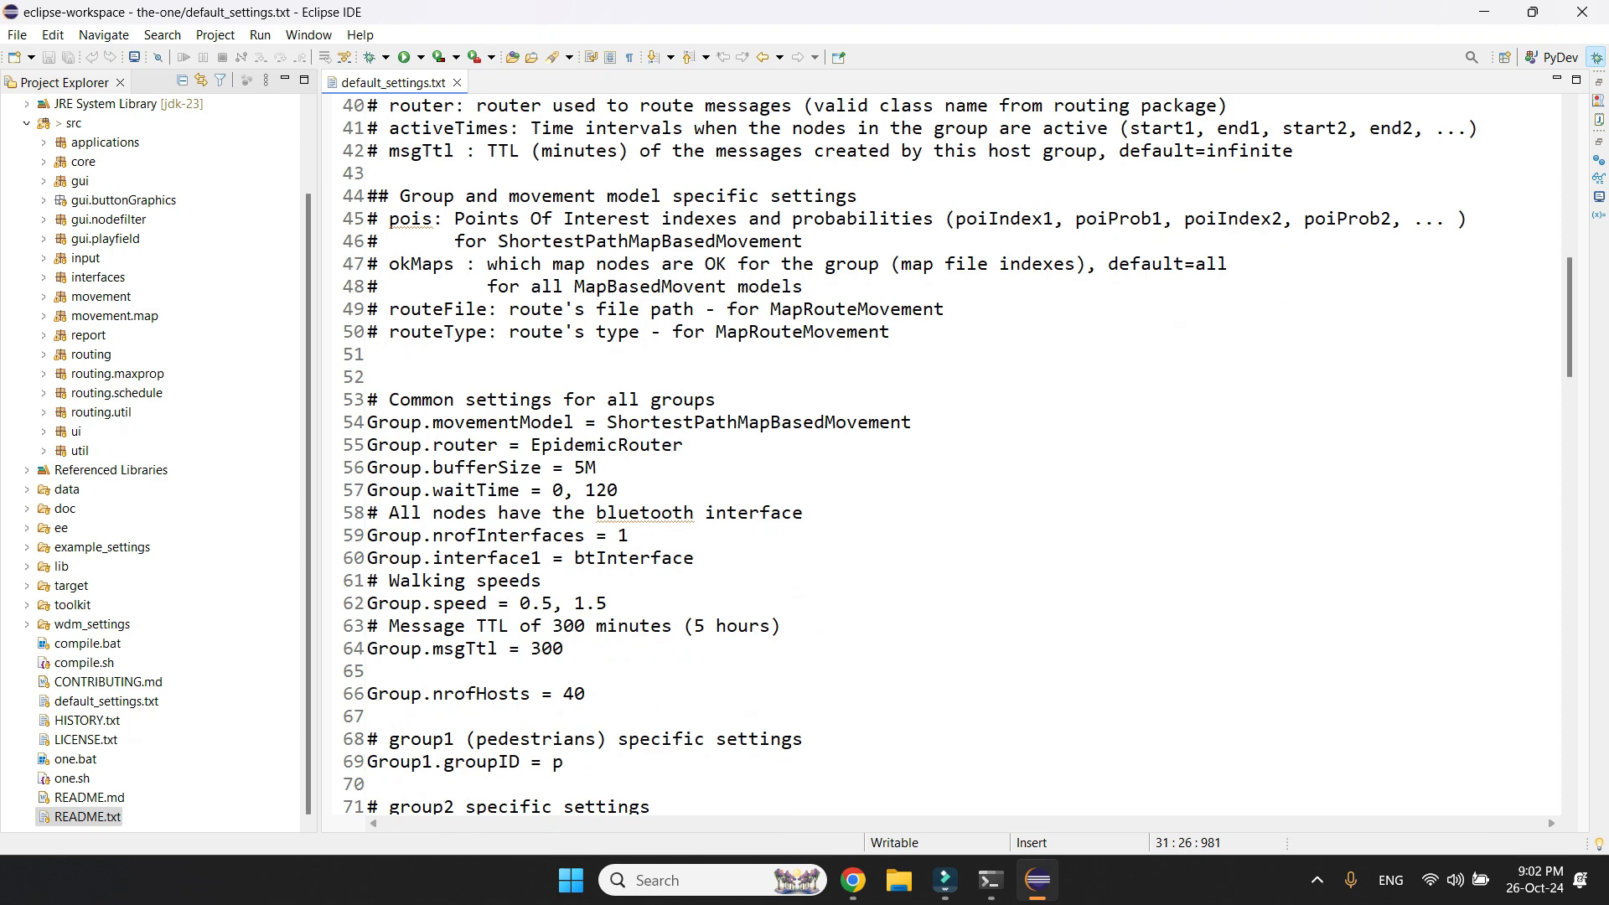
scroll(641, 512, "down", 17)
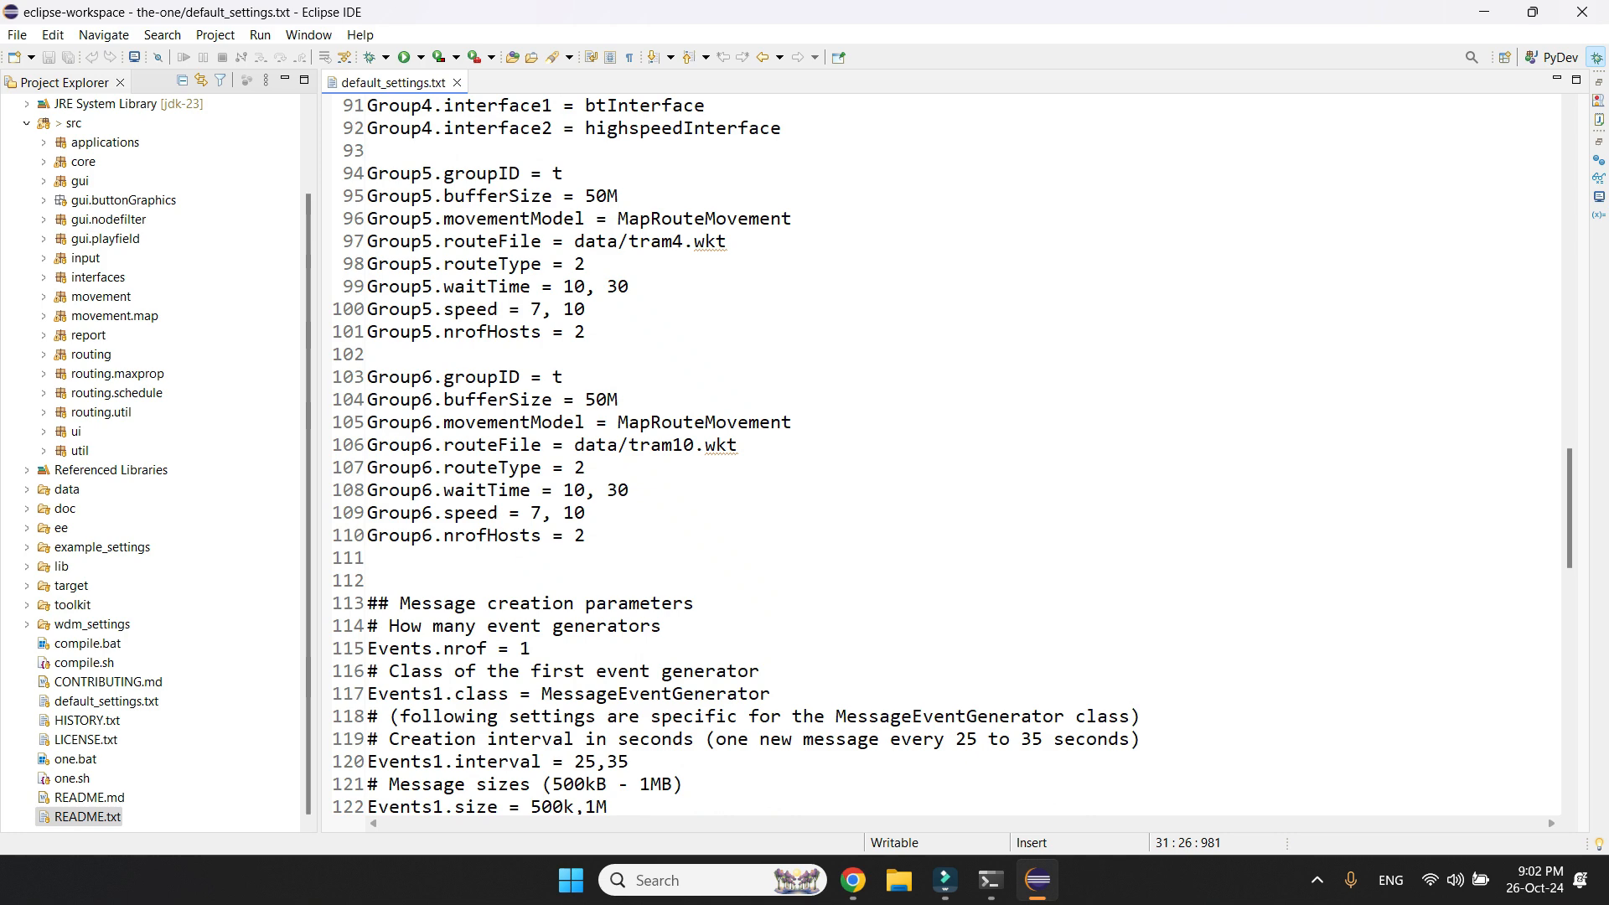
scroll(938, 457, "down", 5)
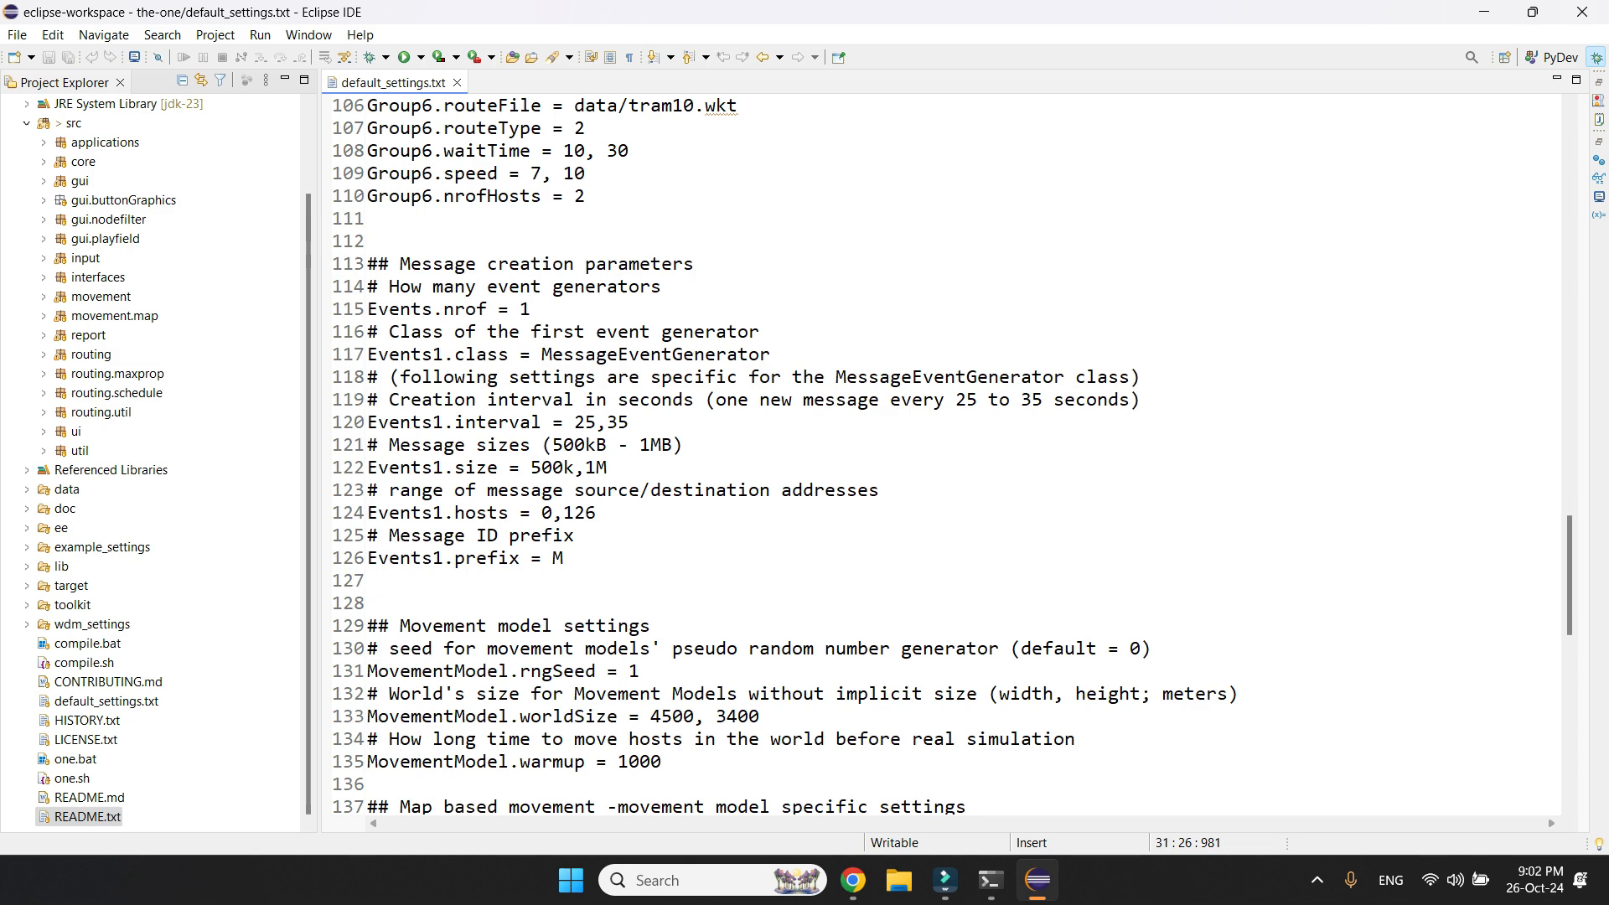
- Examine the map-based movement, report, router, optimization and GUI settings, highlighting the data/roads.wkt and data/main_roads.wkt map paths
scroll(939, 452, "down", 3)
scroll(939, 452, "down", 2)
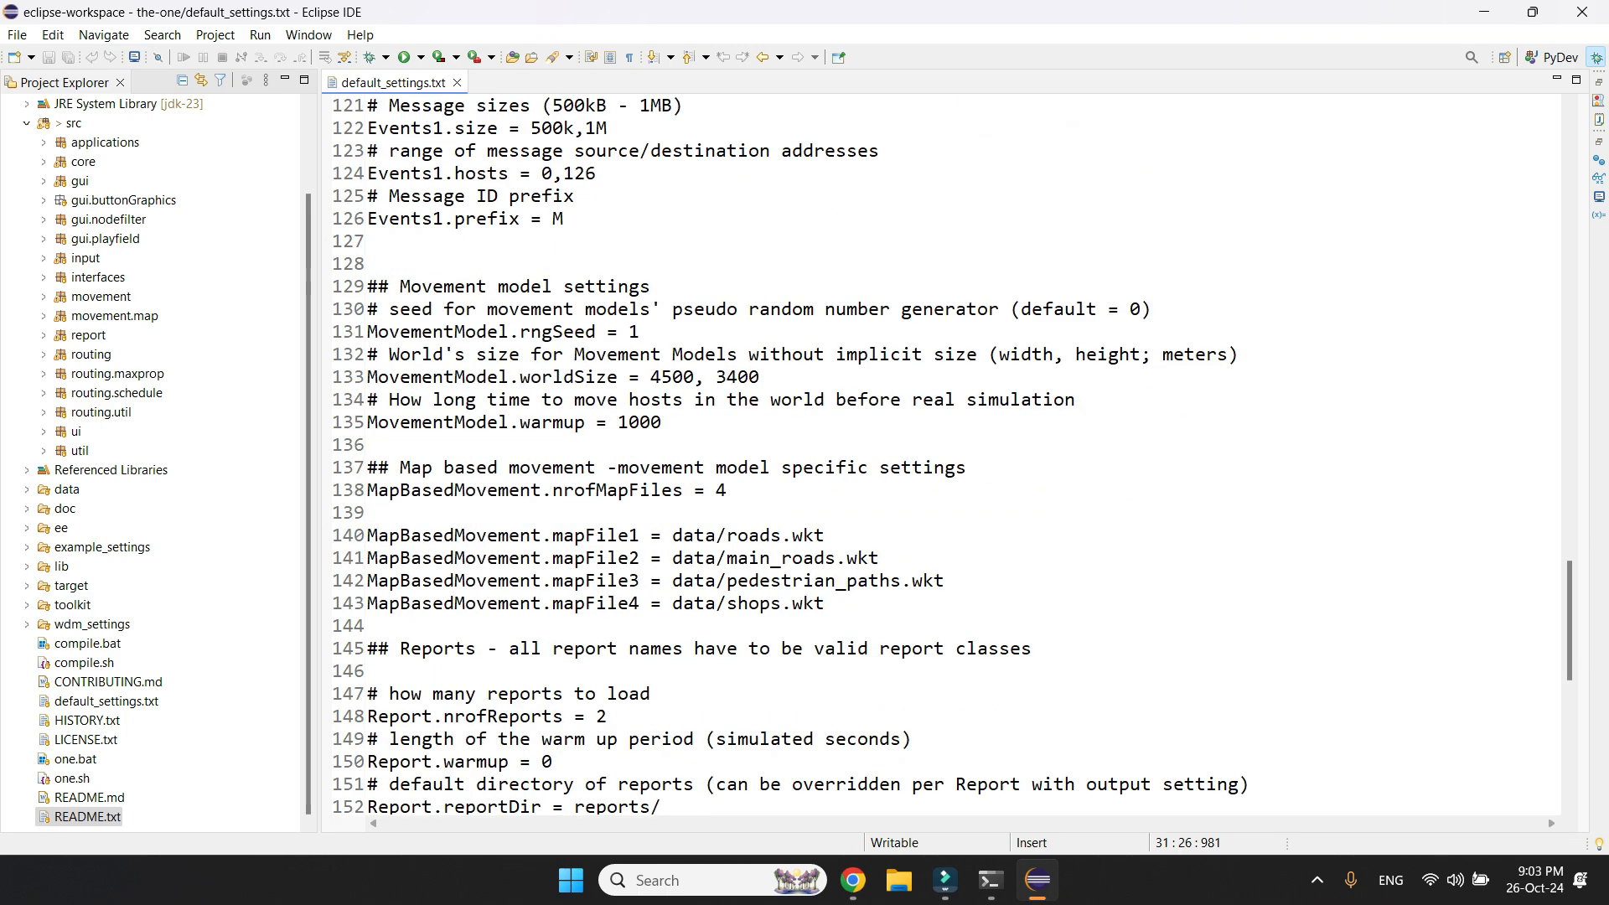
left_click_drag(826, 535, 672, 534)
left_click_drag(879, 557, 673, 557)
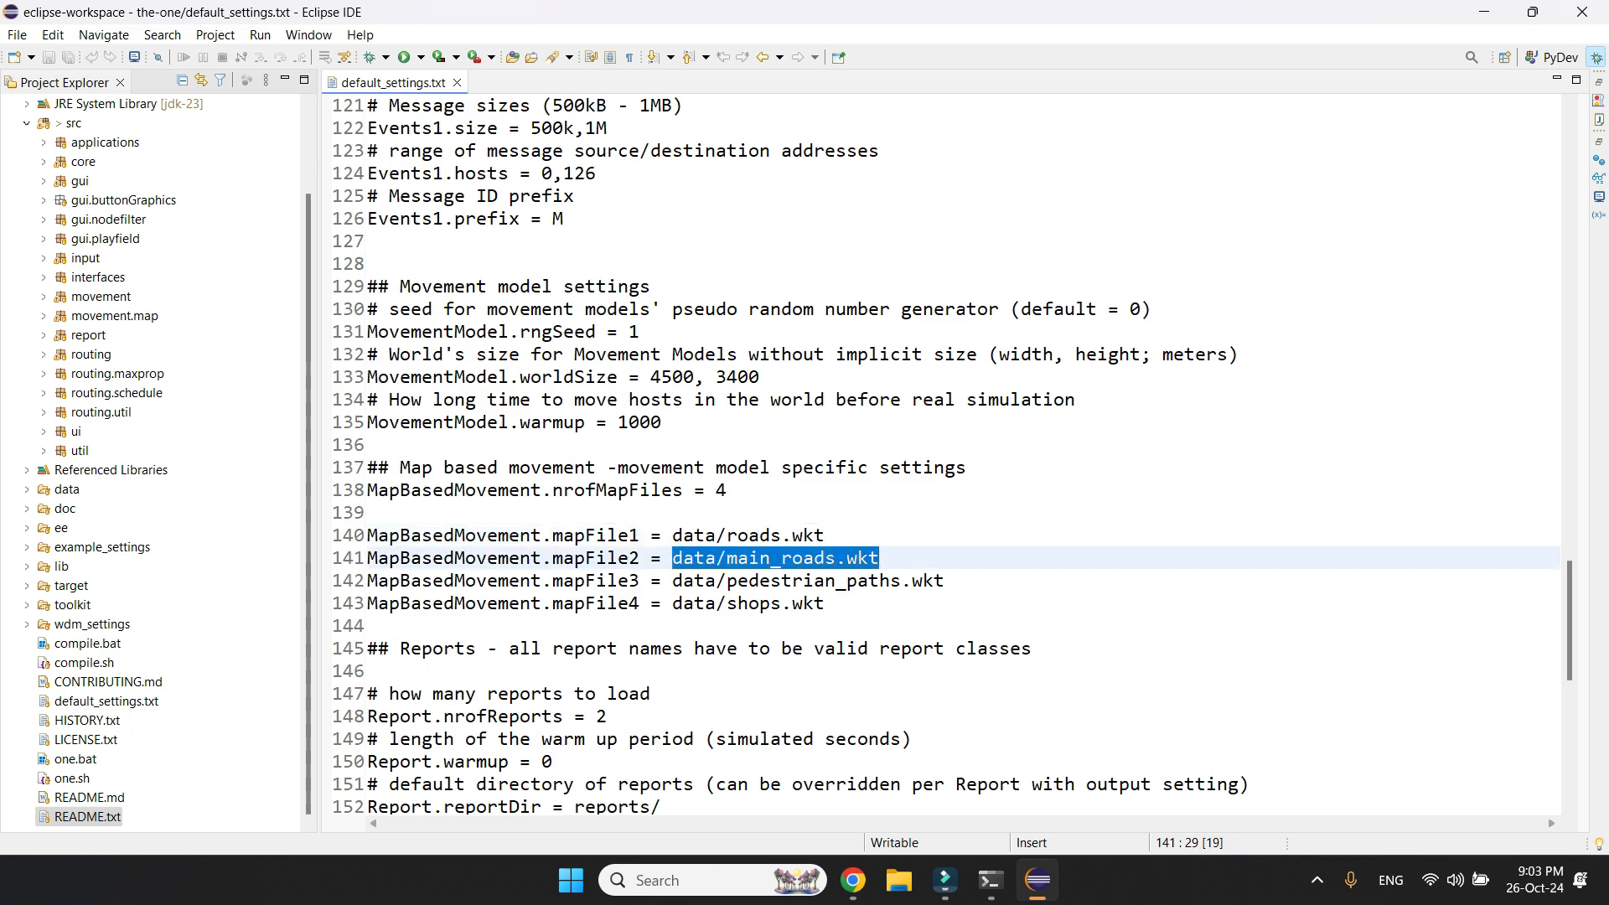
scroll(947, 455, "down", 6)
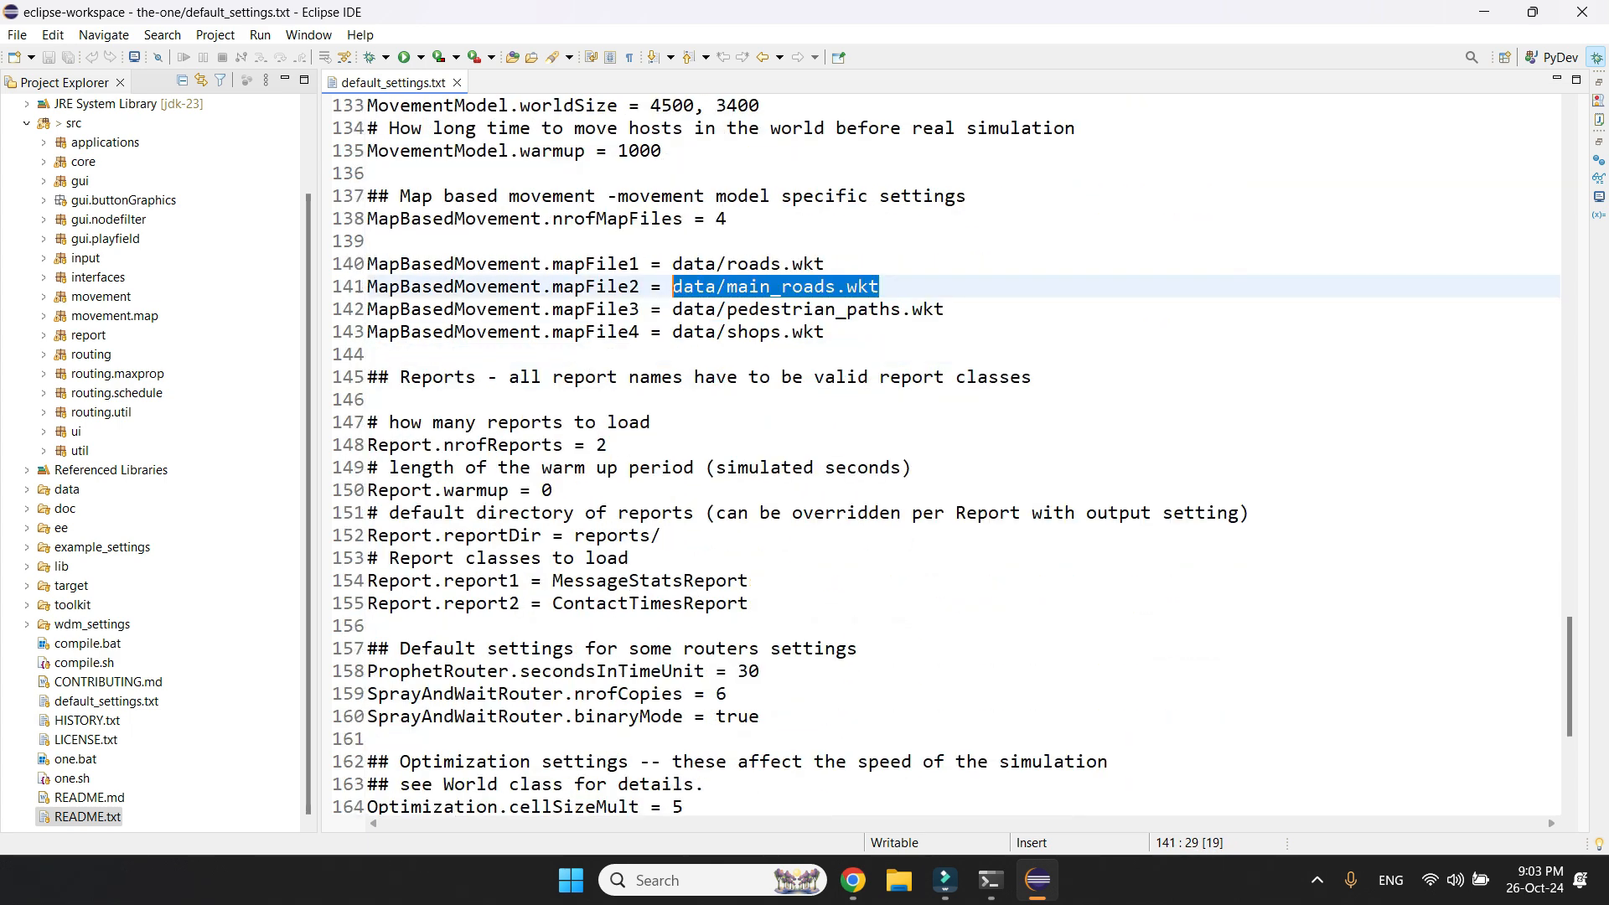
scroll(955, 456, "down", 4)
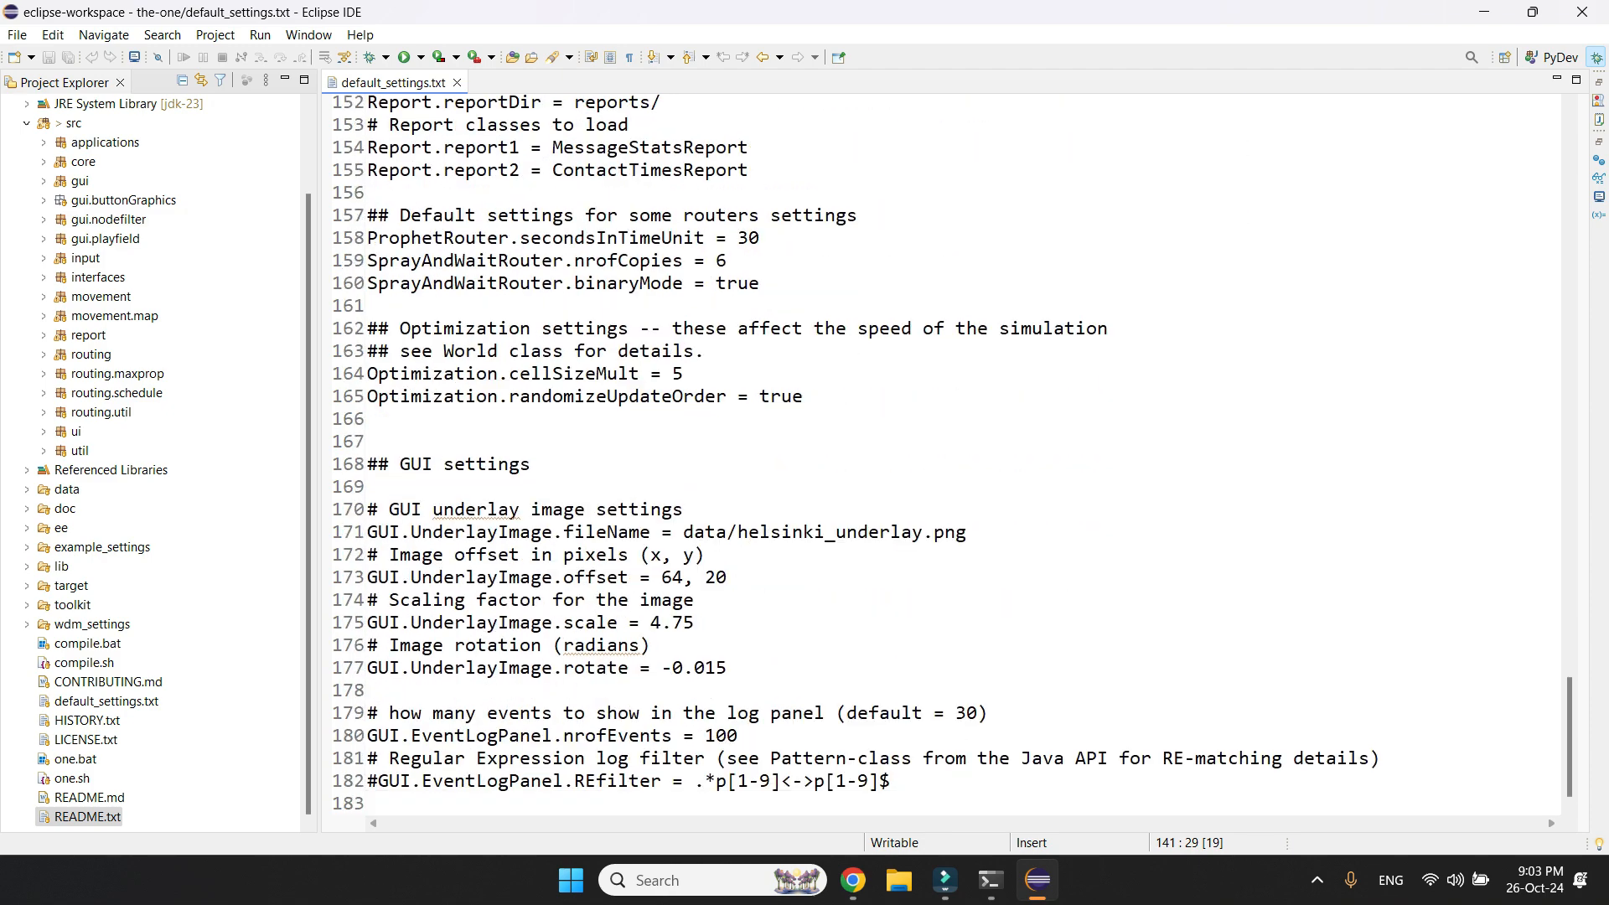
- Recheck the common group, tram group and message creation settings in default_settings.txt, placing the cursor at Events1.interval
scroll(947, 457, "up", 7)
scroll(947, 456, "up", 11)
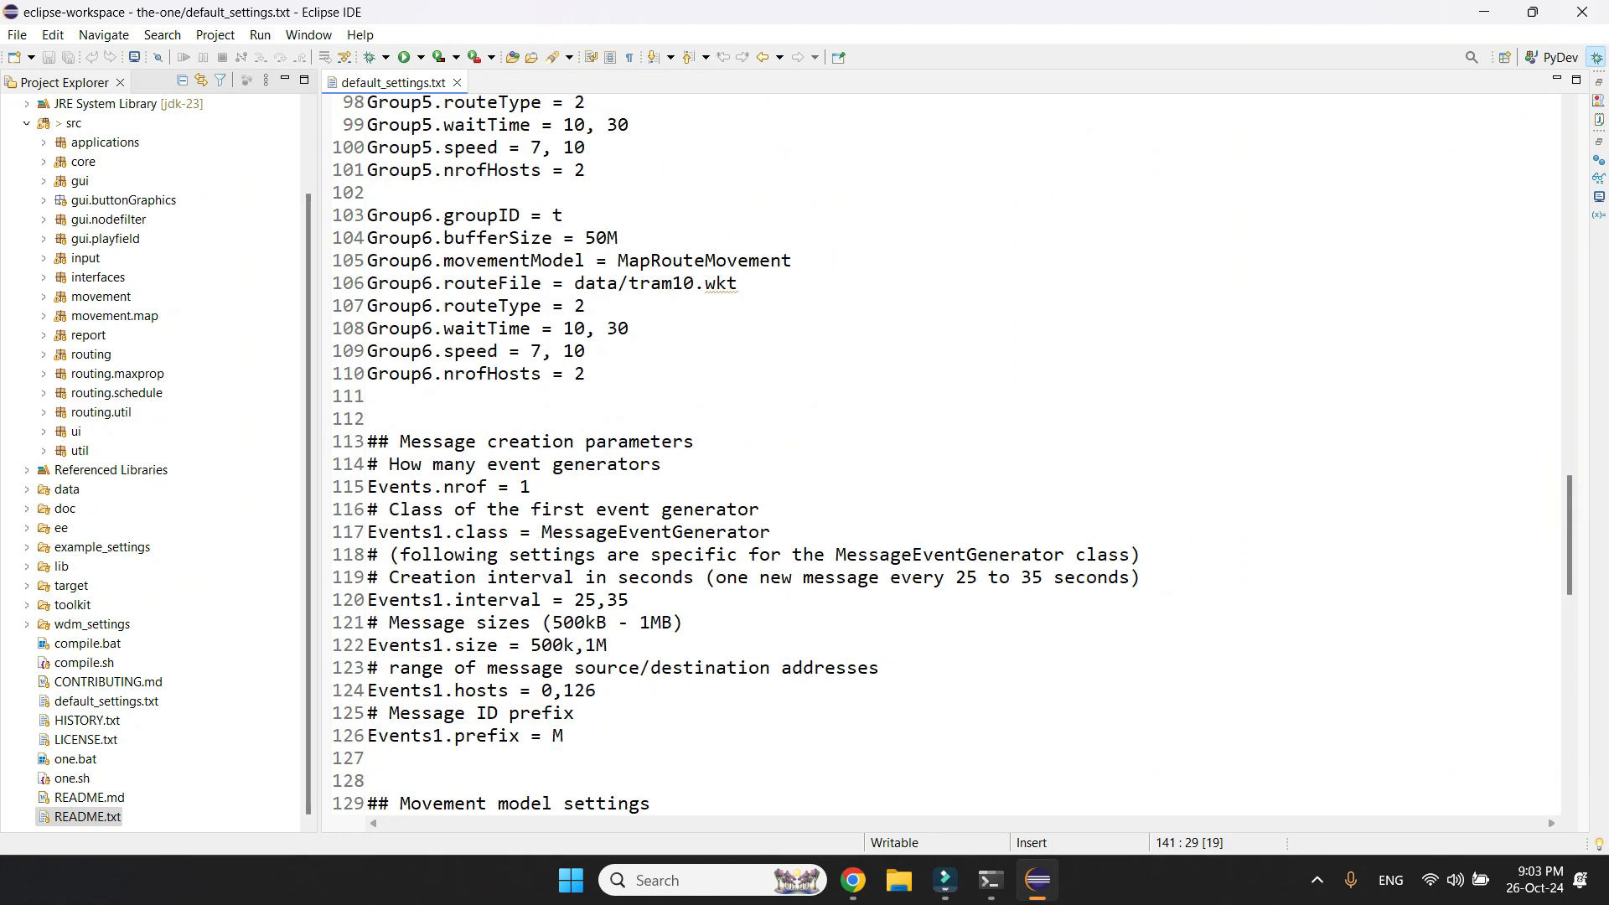
scroll(947, 456, "up", 9)
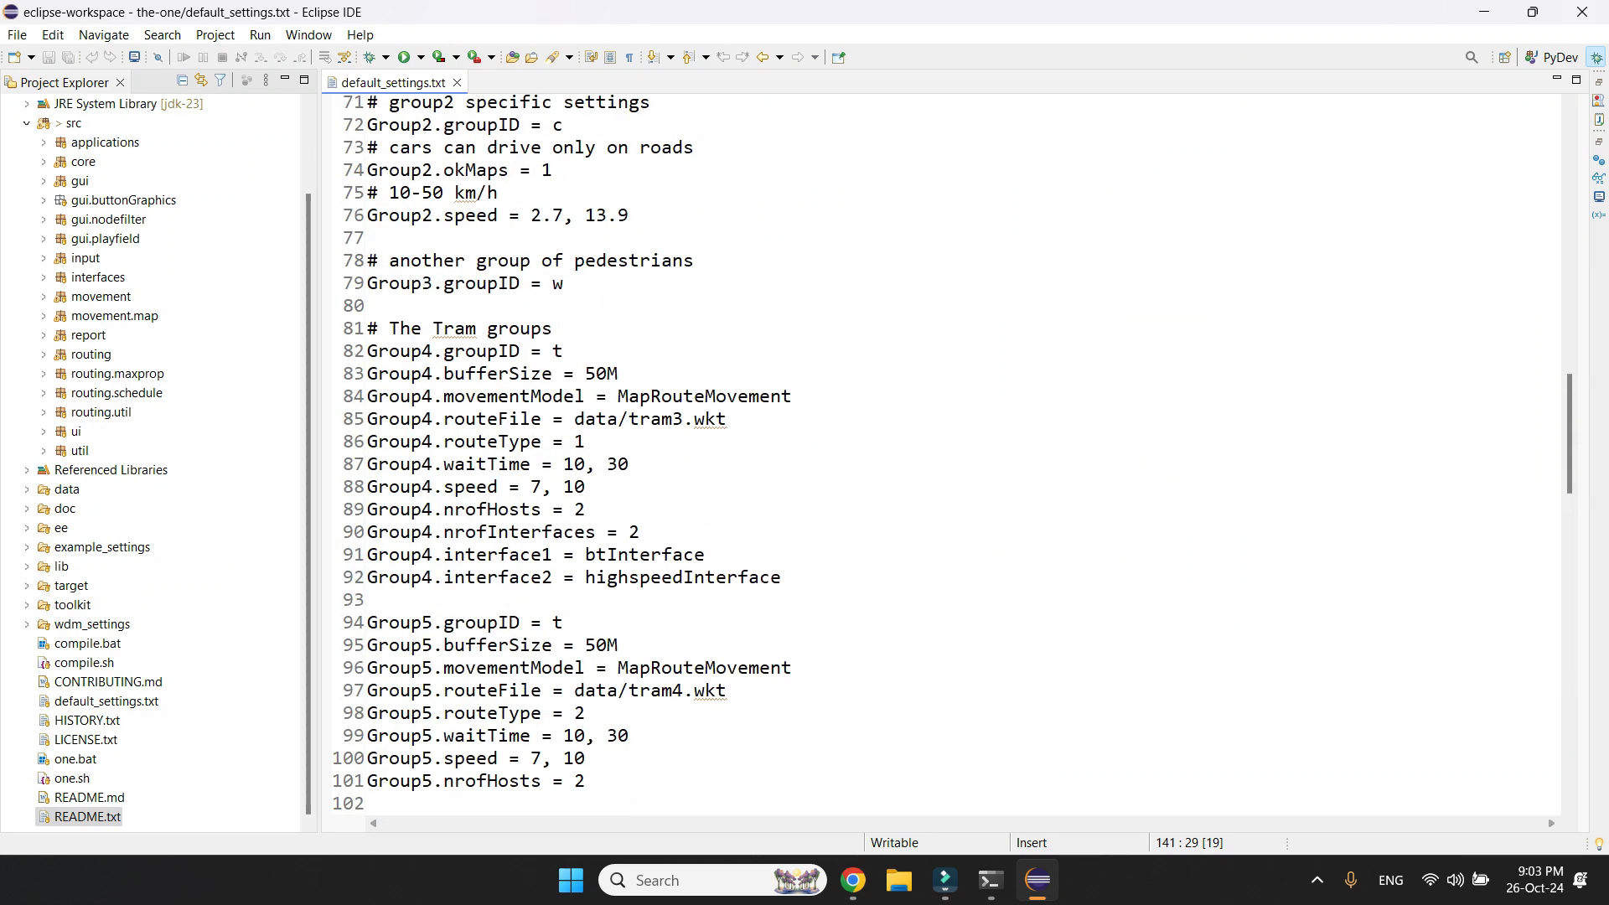
scroll(938, 453, "up", 8)
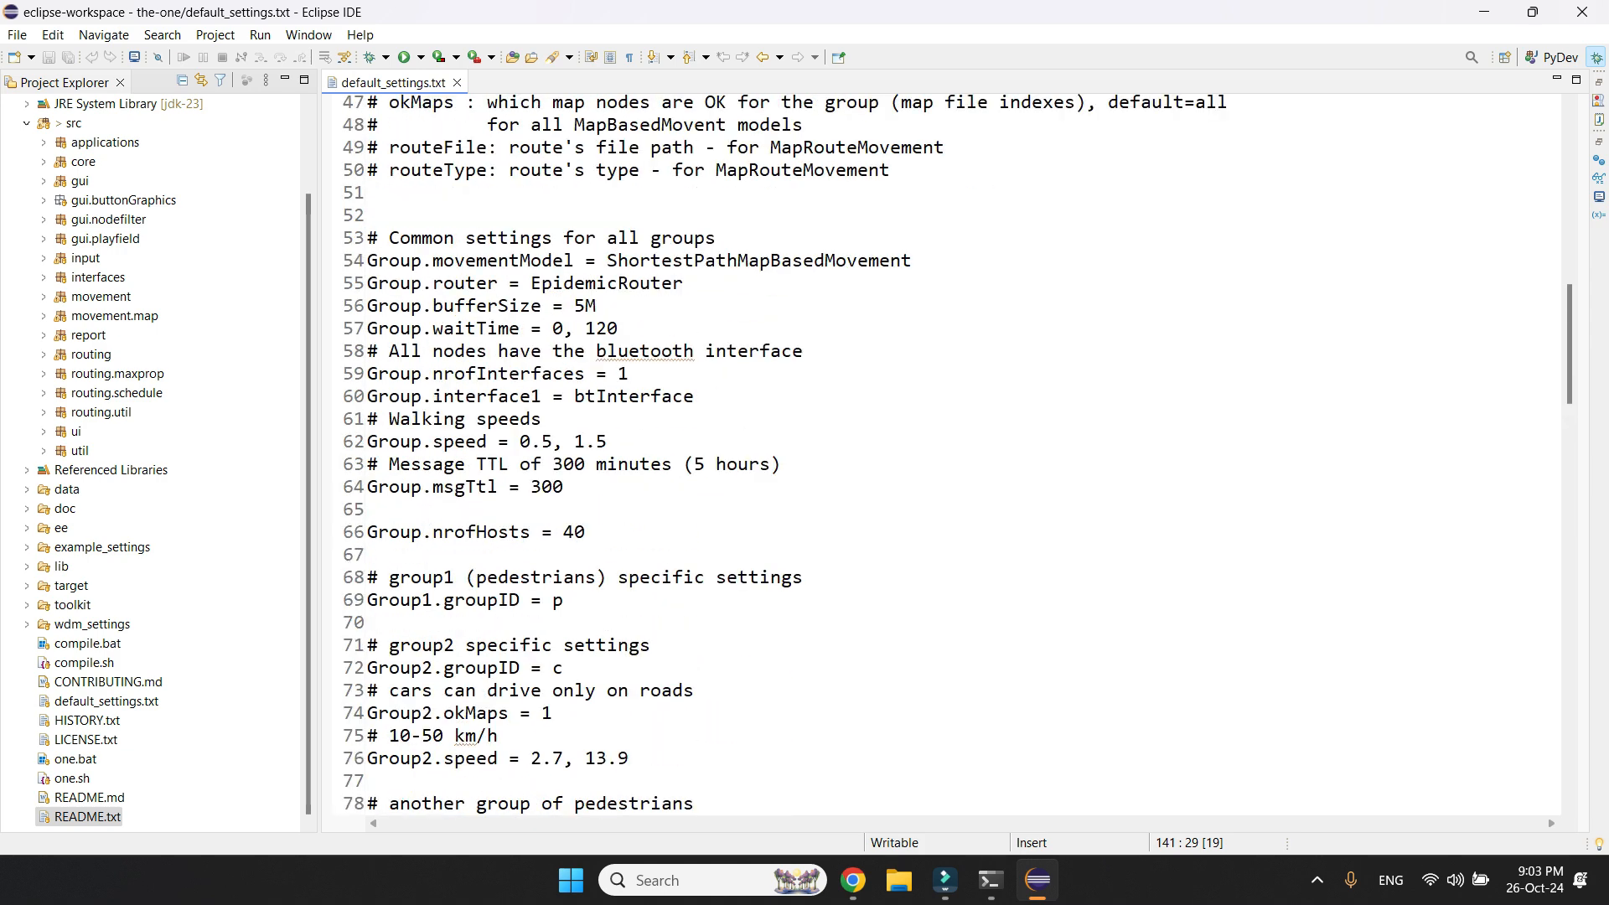
scroll(939, 453, "down", 13)
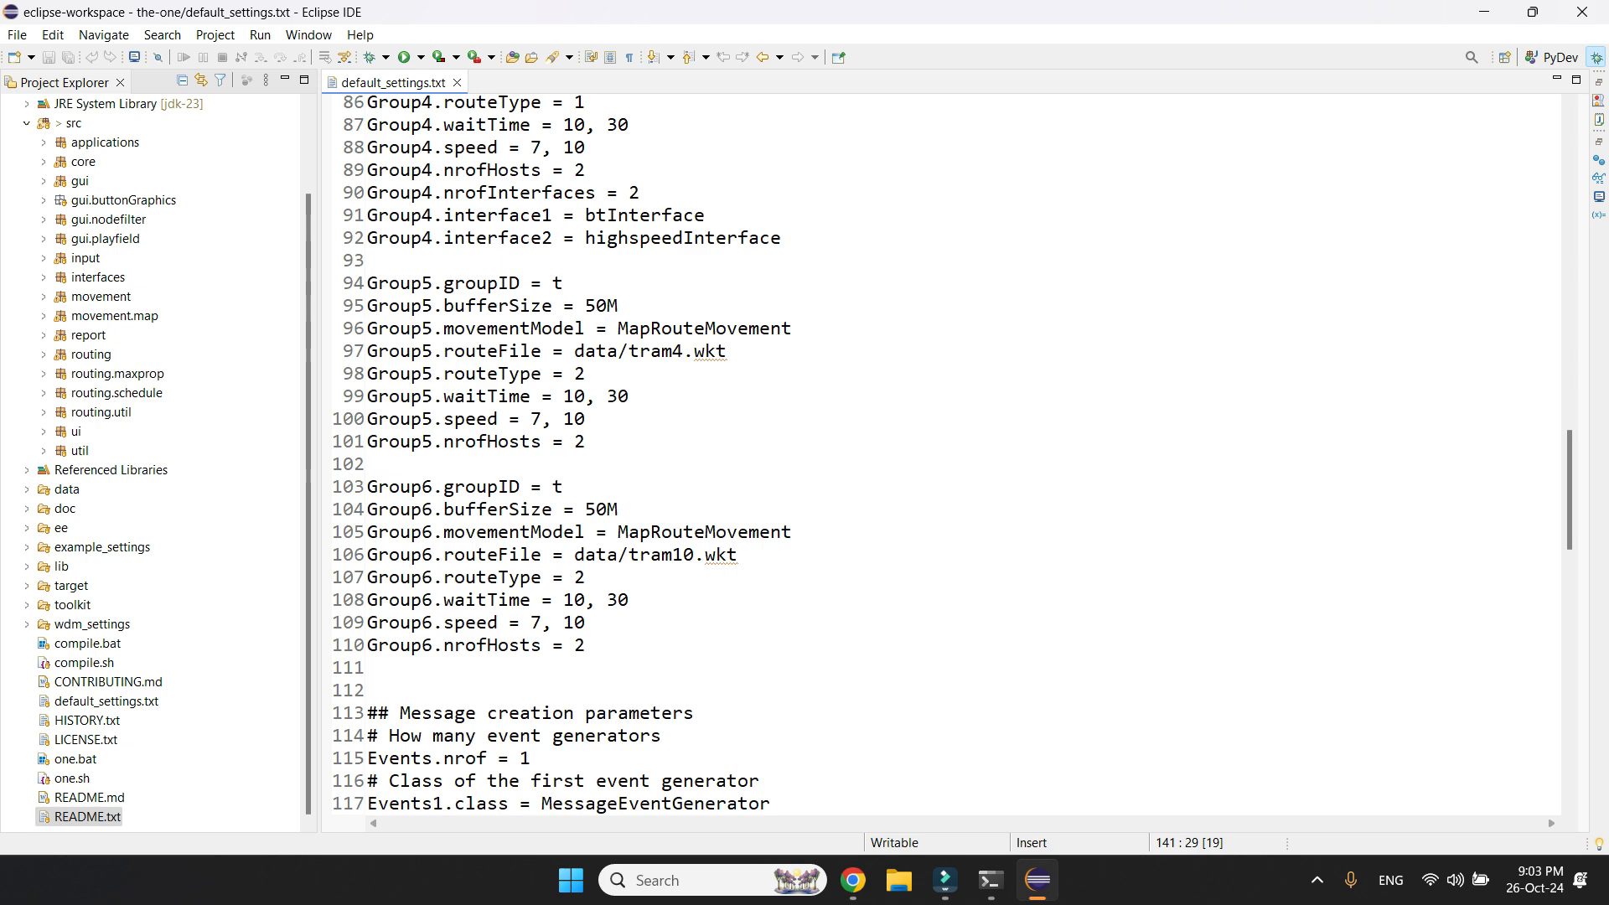
scroll(938, 453, "down", 11)
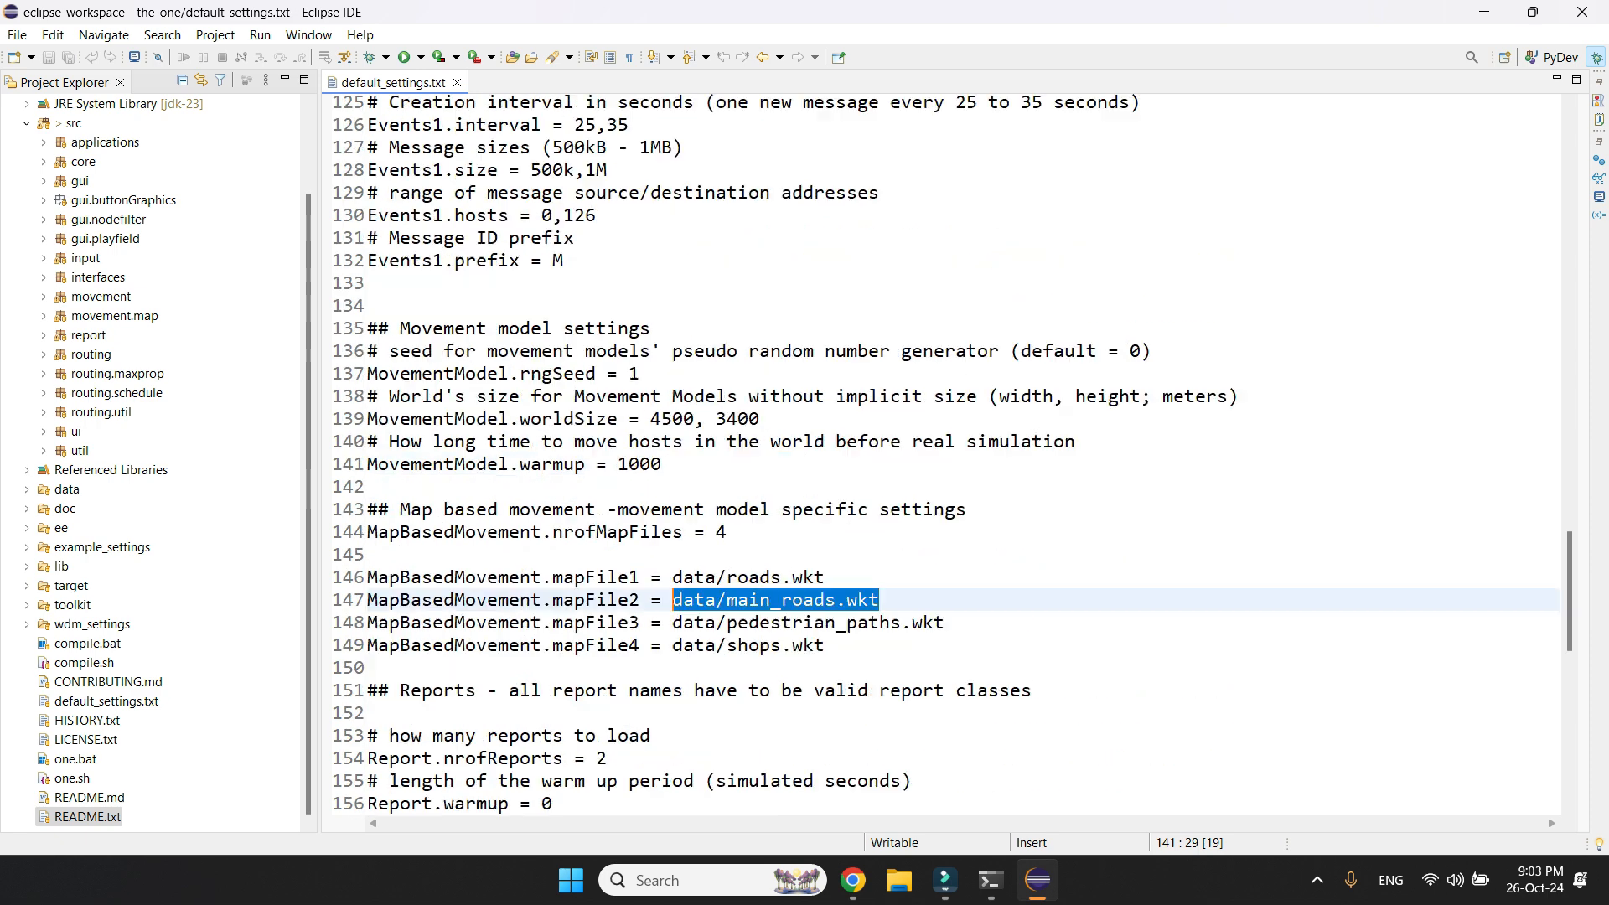
scroll(938, 453, "up", 6)
left_click(630, 532)
scroll(630, 532, "up", 4)
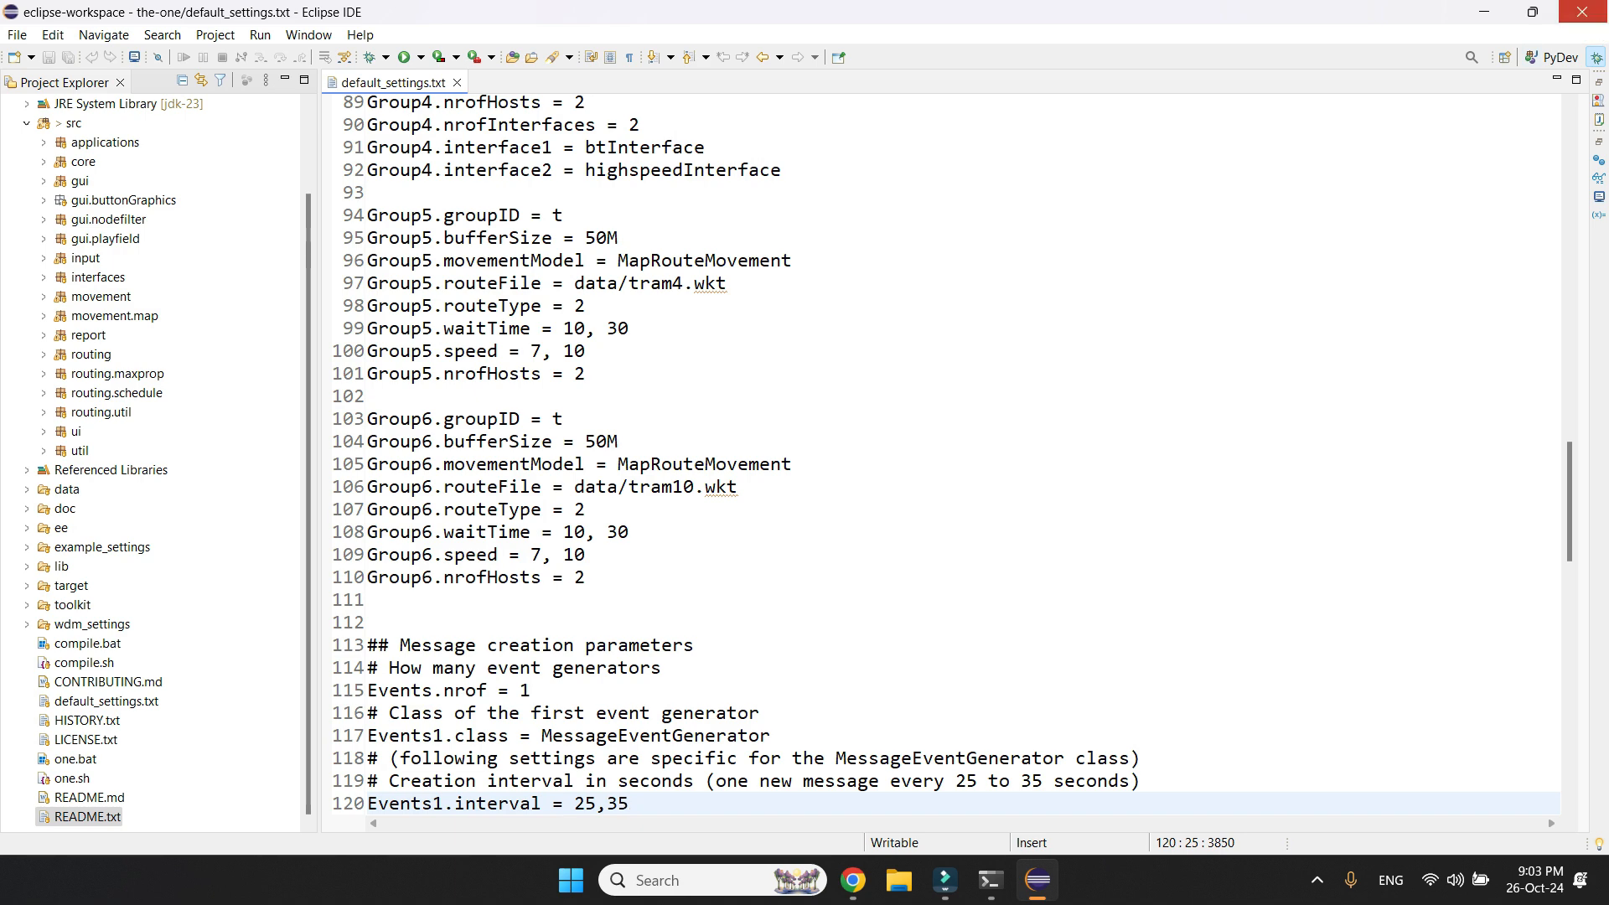
- Close Eclipse, switch to the open Command Prompt window and enlarge its text
left_click(1583, 12)
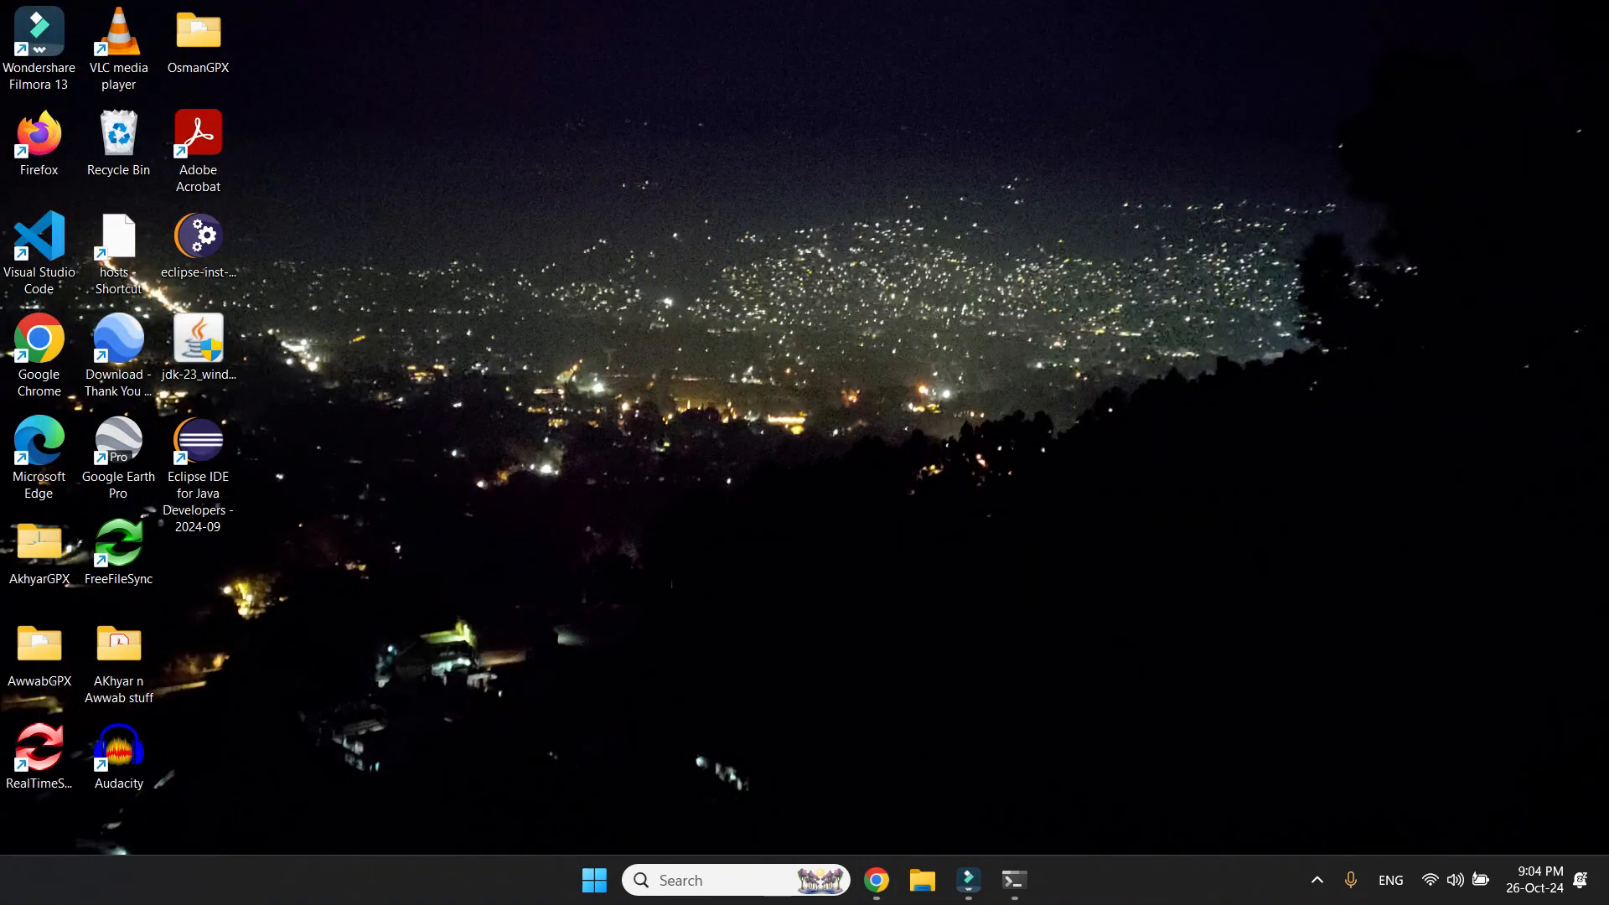
left_click(1014, 880)
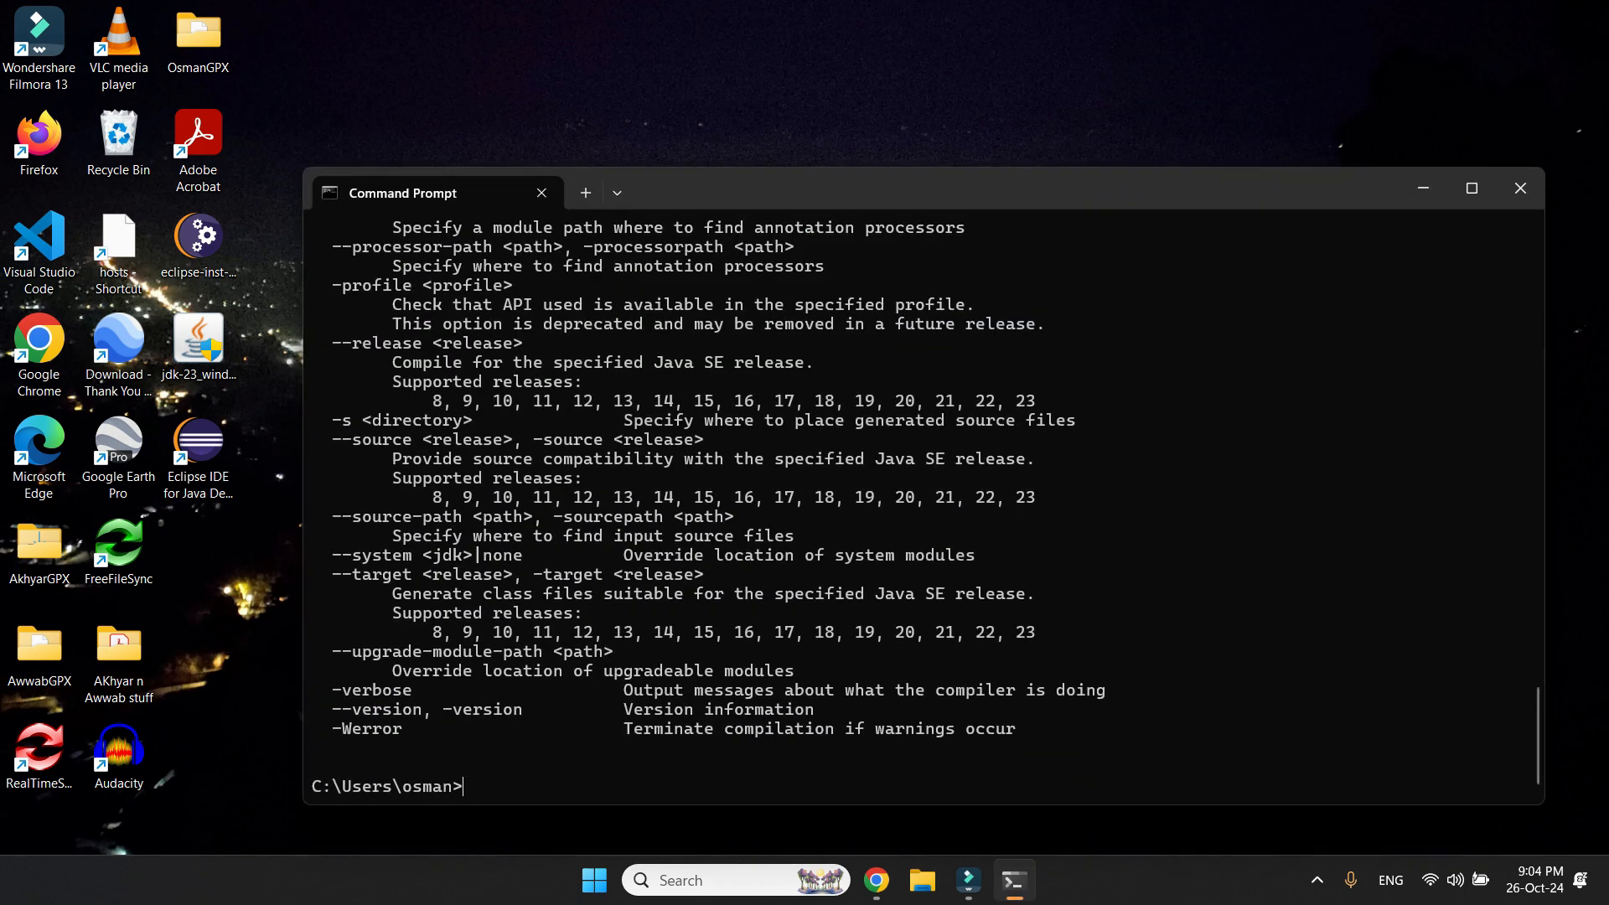
type("a")
key("ctrl+equal")
key("ctrl+equal")
key("ctrl+equal")
key("ctrl+equal")
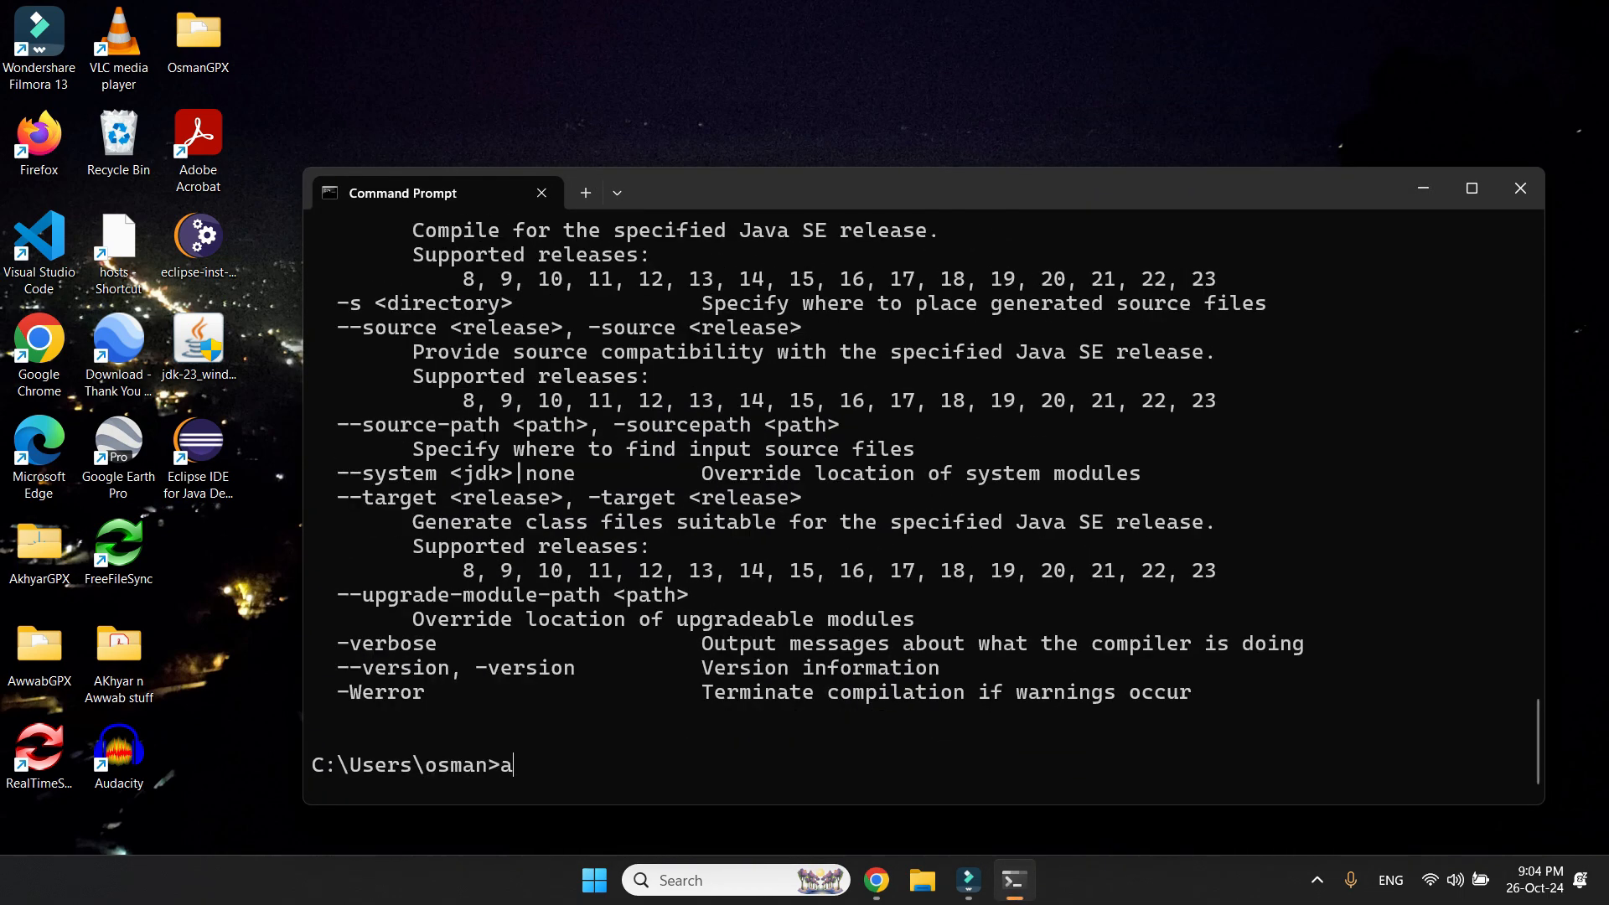
- Change the working directory to A:\AAA\the-one and try to launch the simulator with one.bat
key("BackSpace")
type("a:")
key("Return")
type("cd aaa")
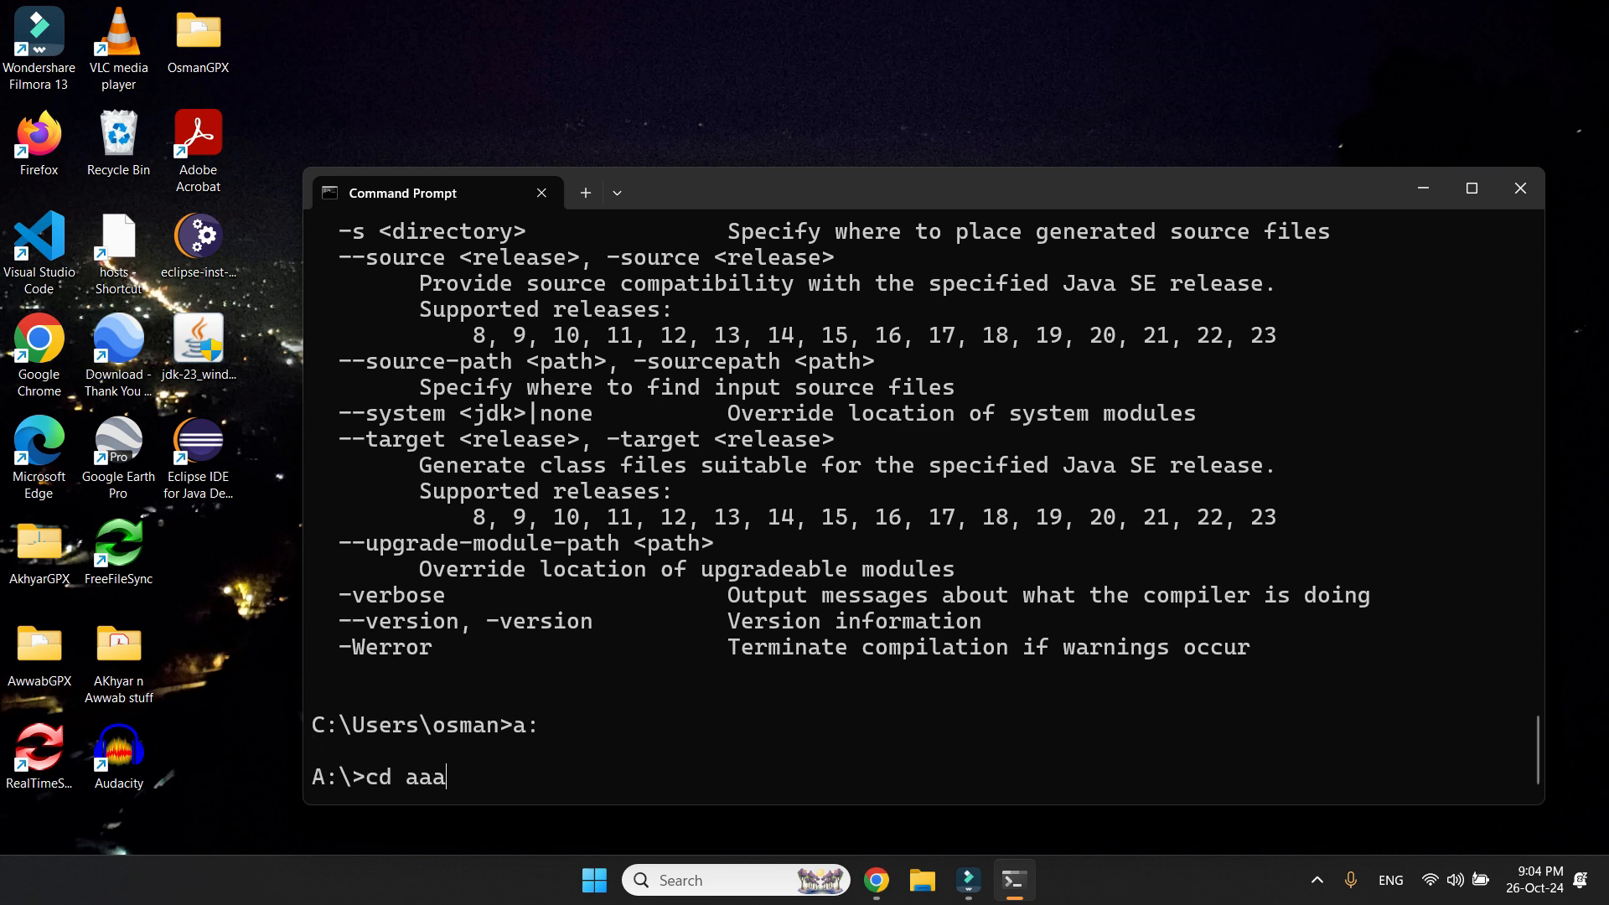
key("Return")
type("cd the-one")
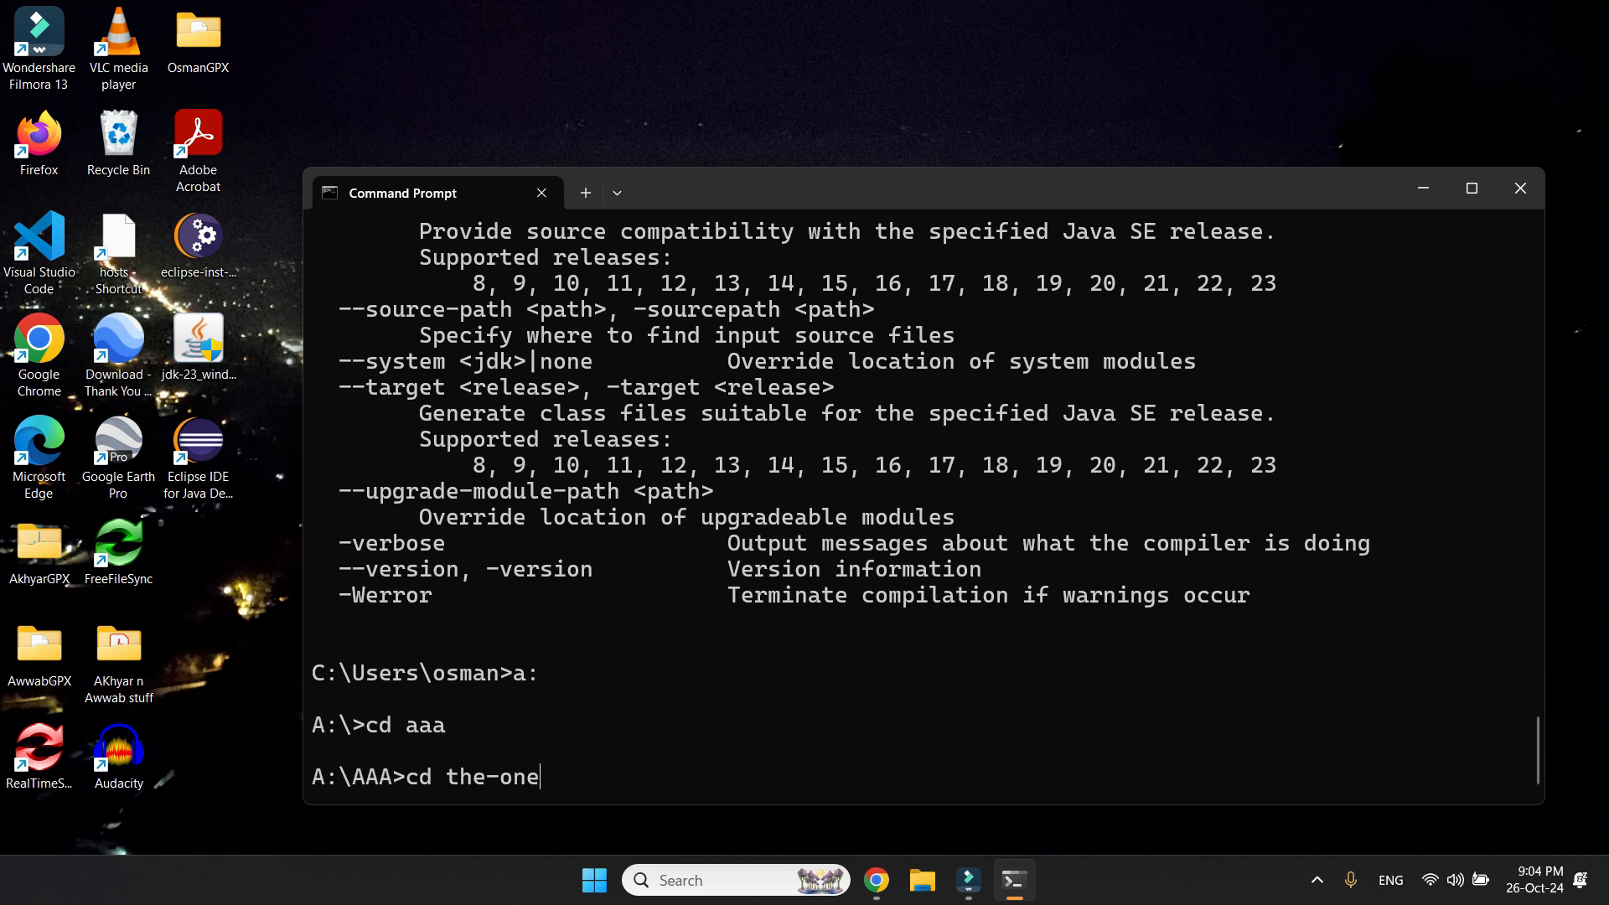
key("Return")
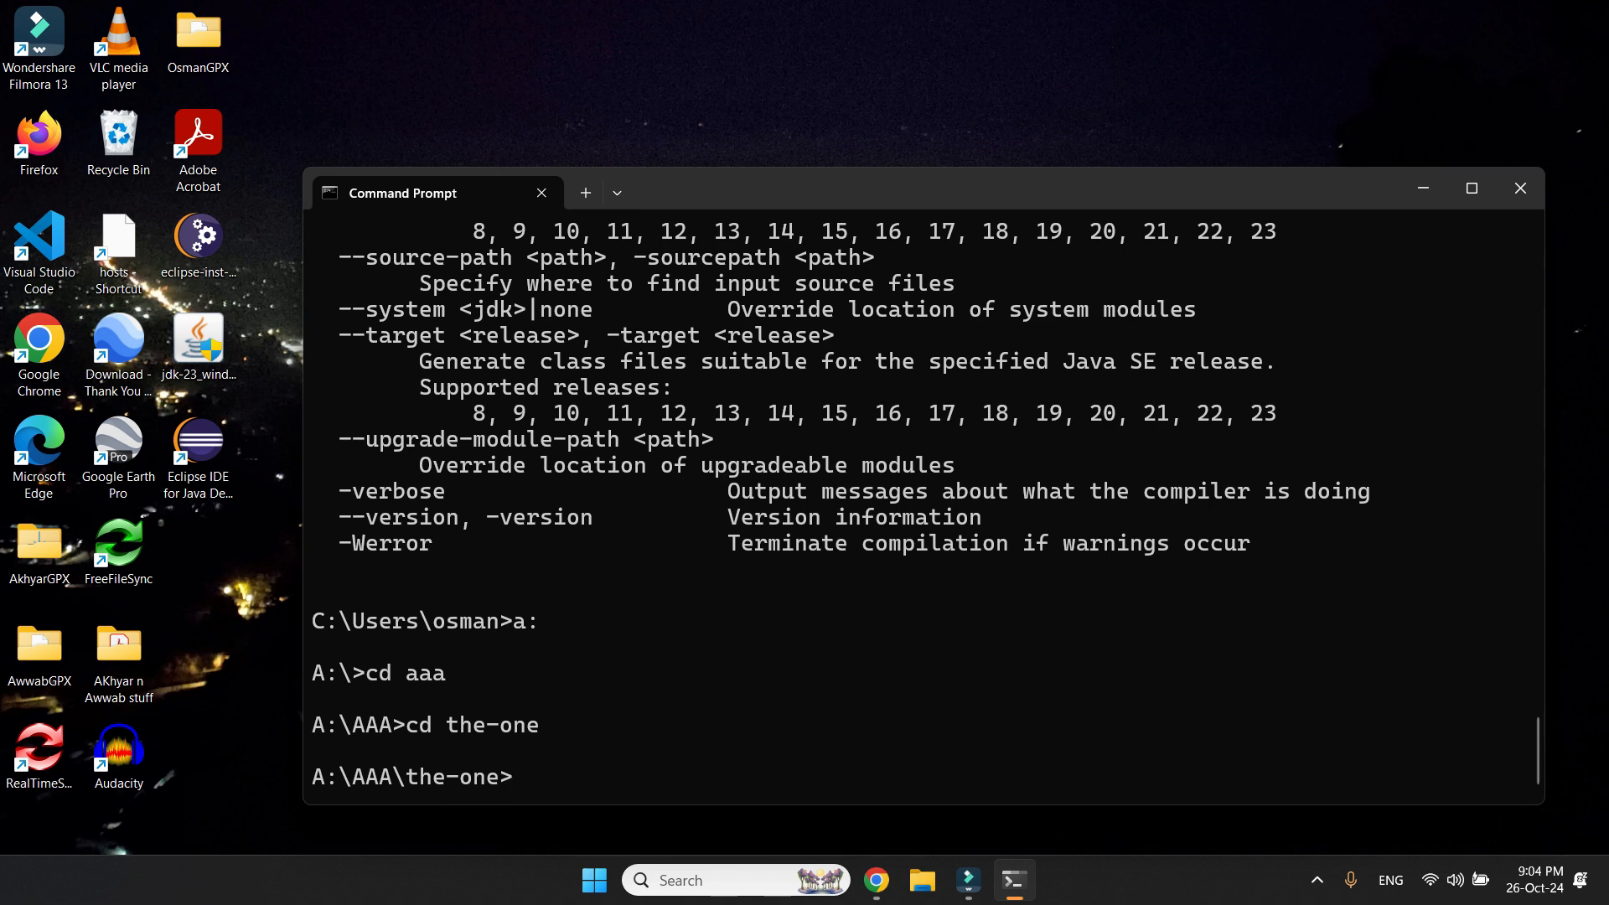
type("one.bat")
key("Return")
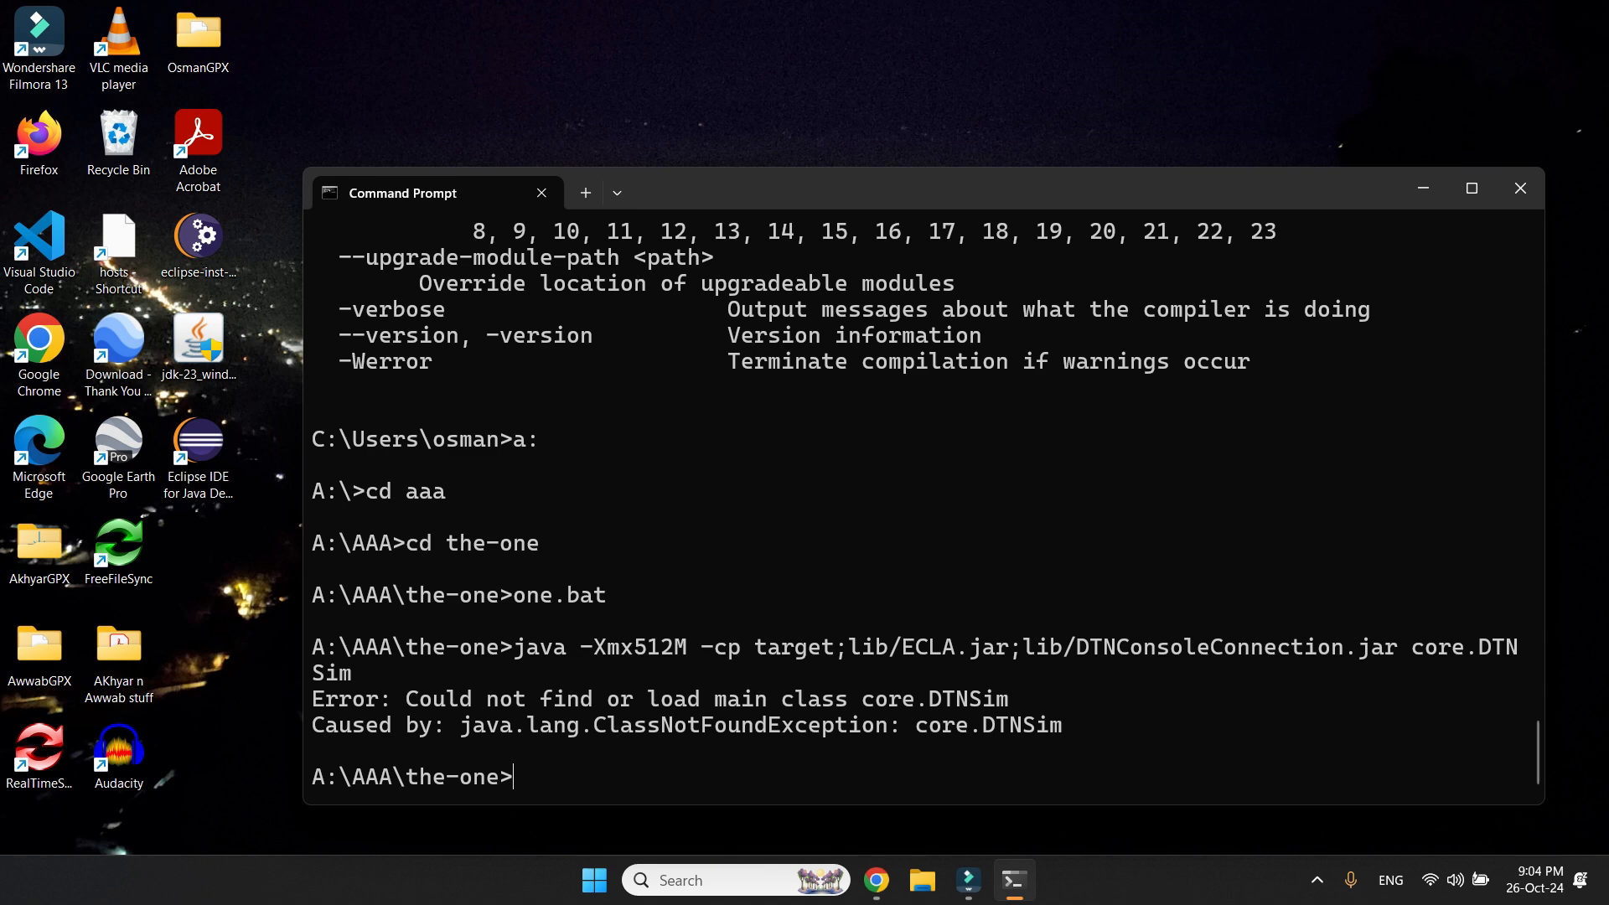
- Compile the simulator sources with compile.bat and review the compiler output
type("compile.bat")
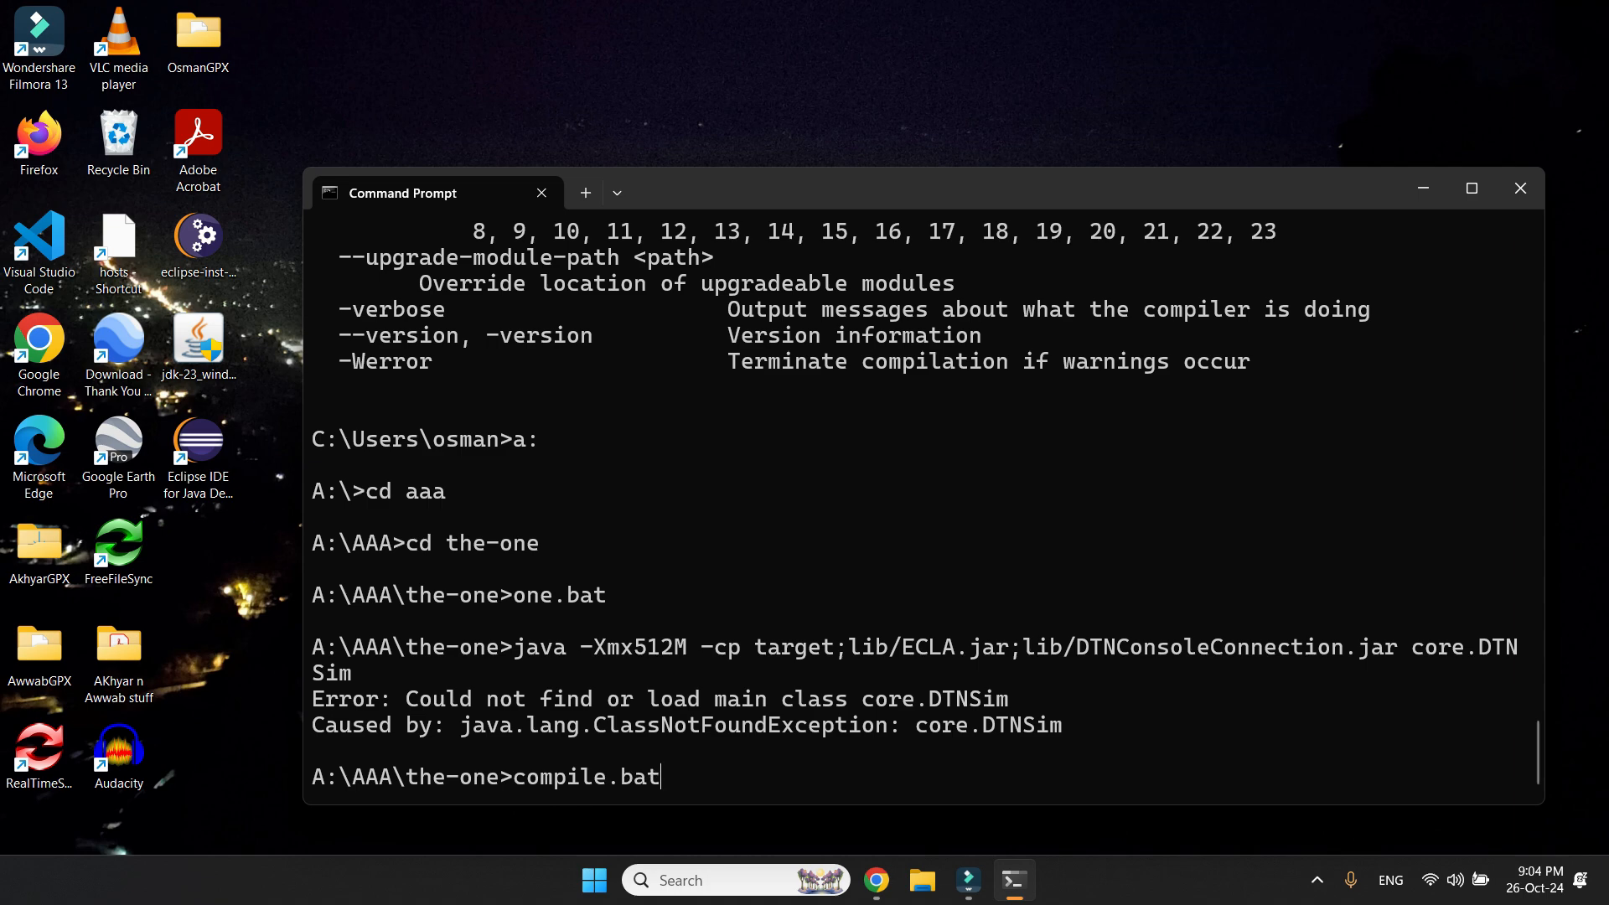
key("Return")
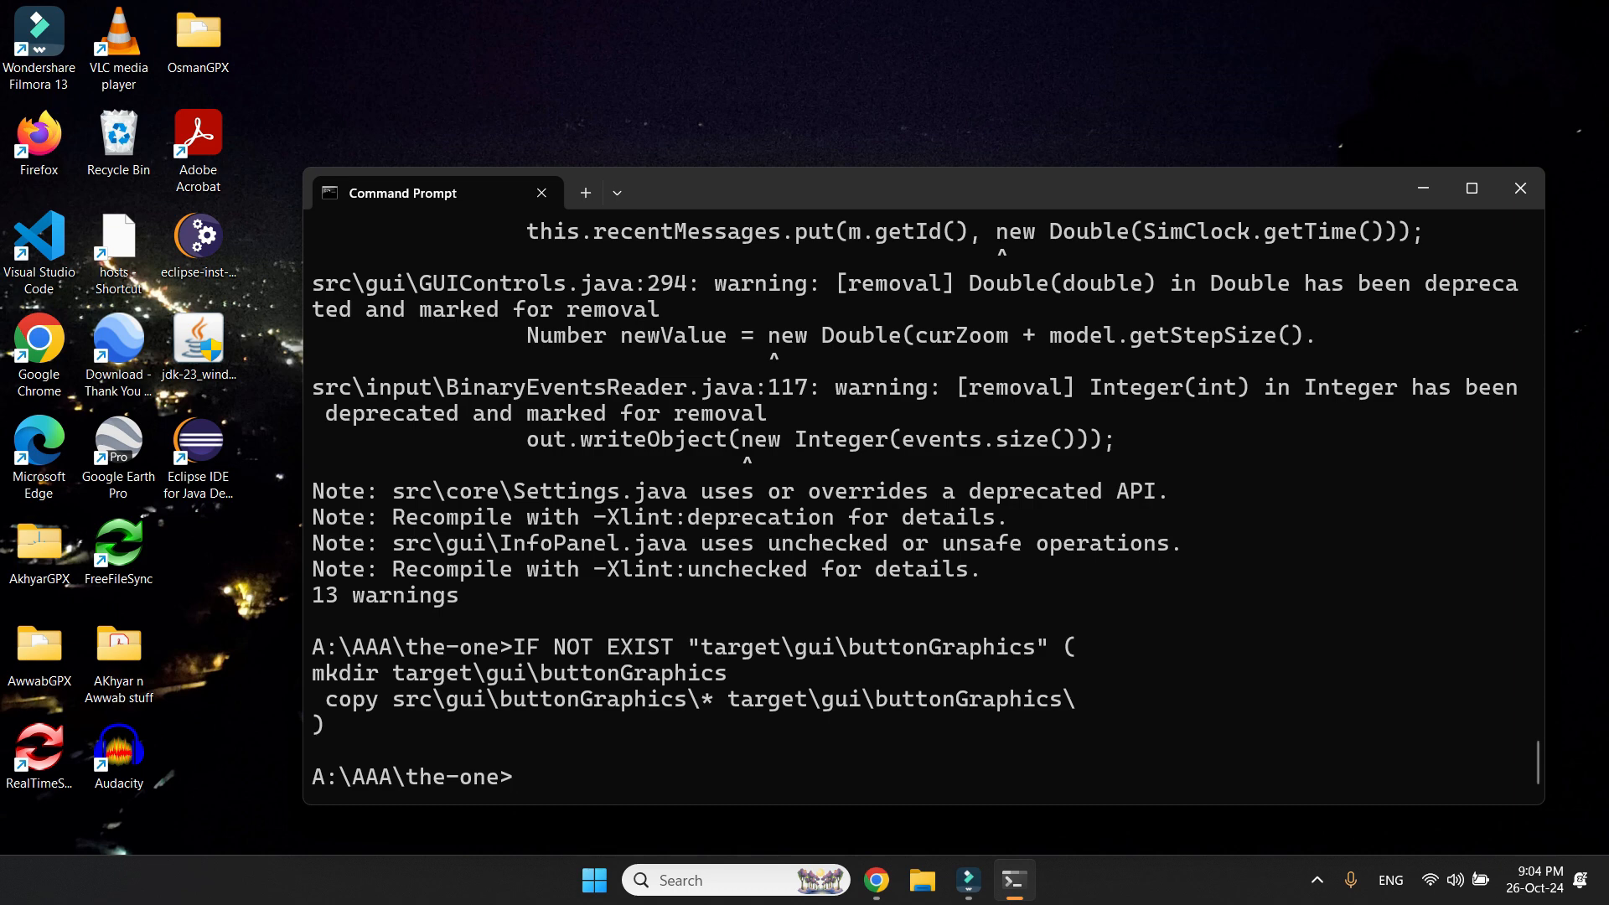
scroll(915, 503, "up", 2)
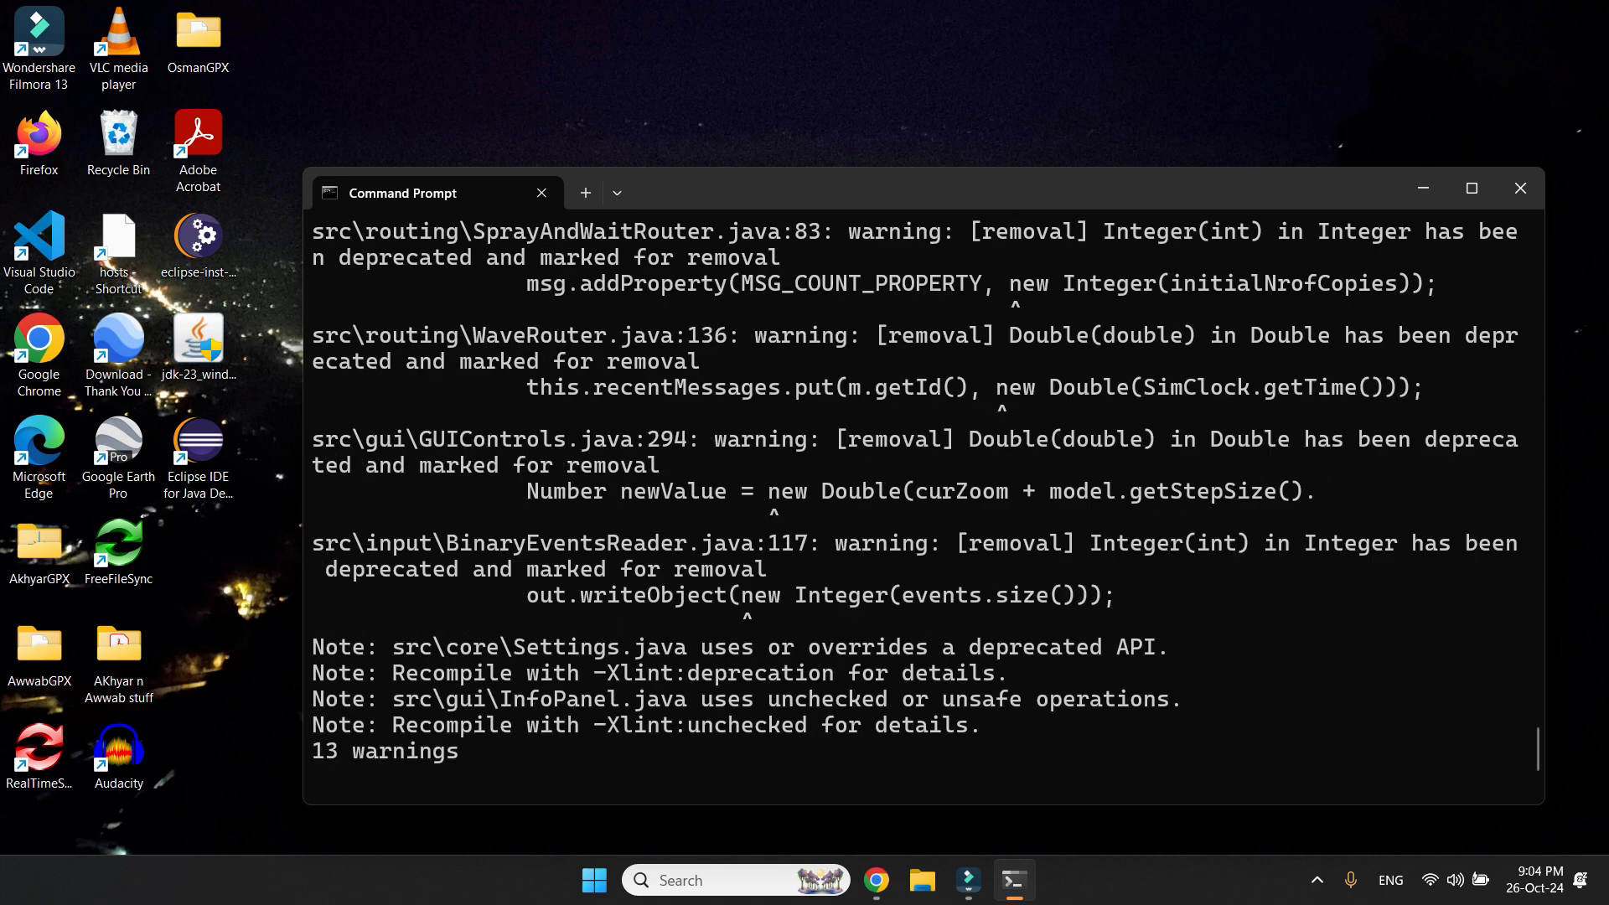
scroll(915, 503, "down", 2)
scroll(915, 503, "up", 4)
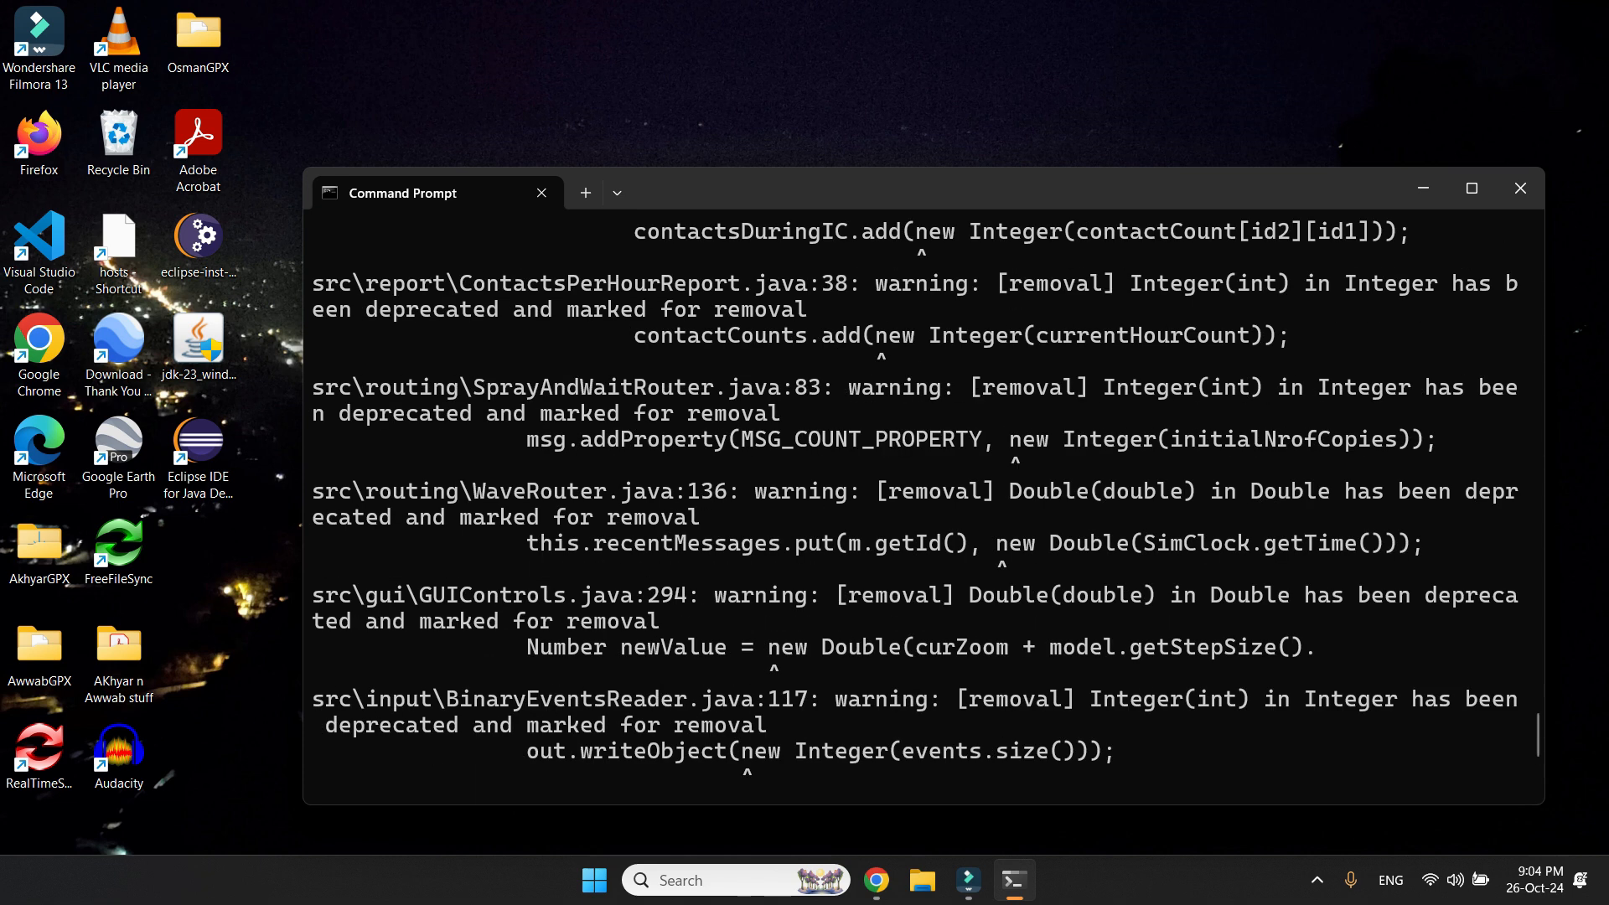
scroll(922, 503, "down", 4)
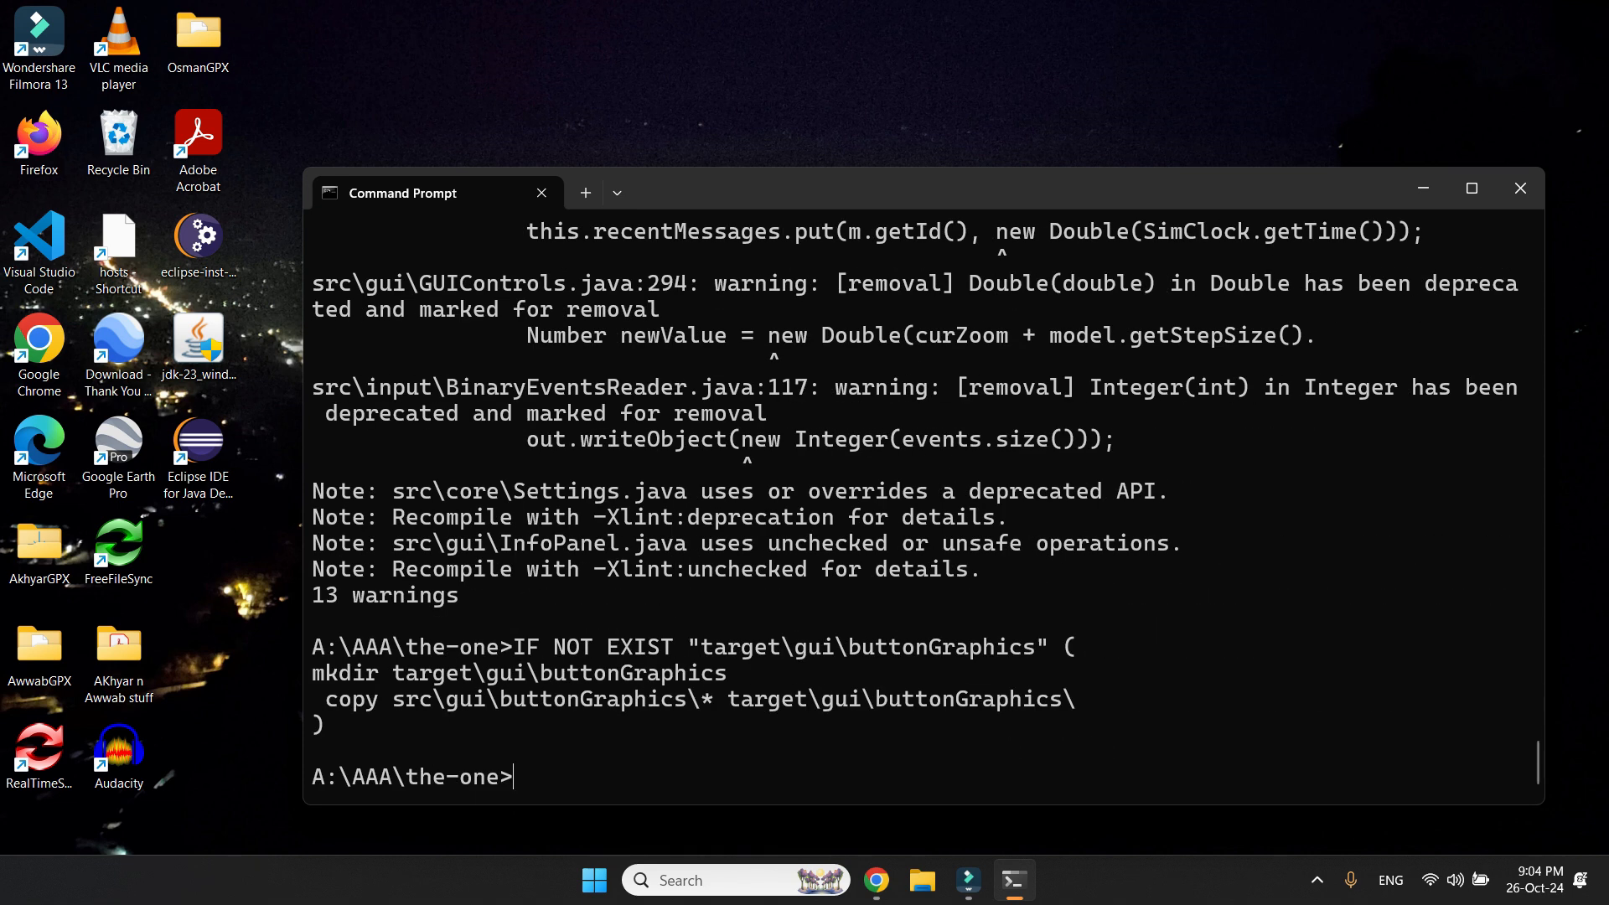
- Launch the simulator with one.bat, zoom its playfield out to view the nodes and map, and close the simulator window
type("one.bat")
key("Return")
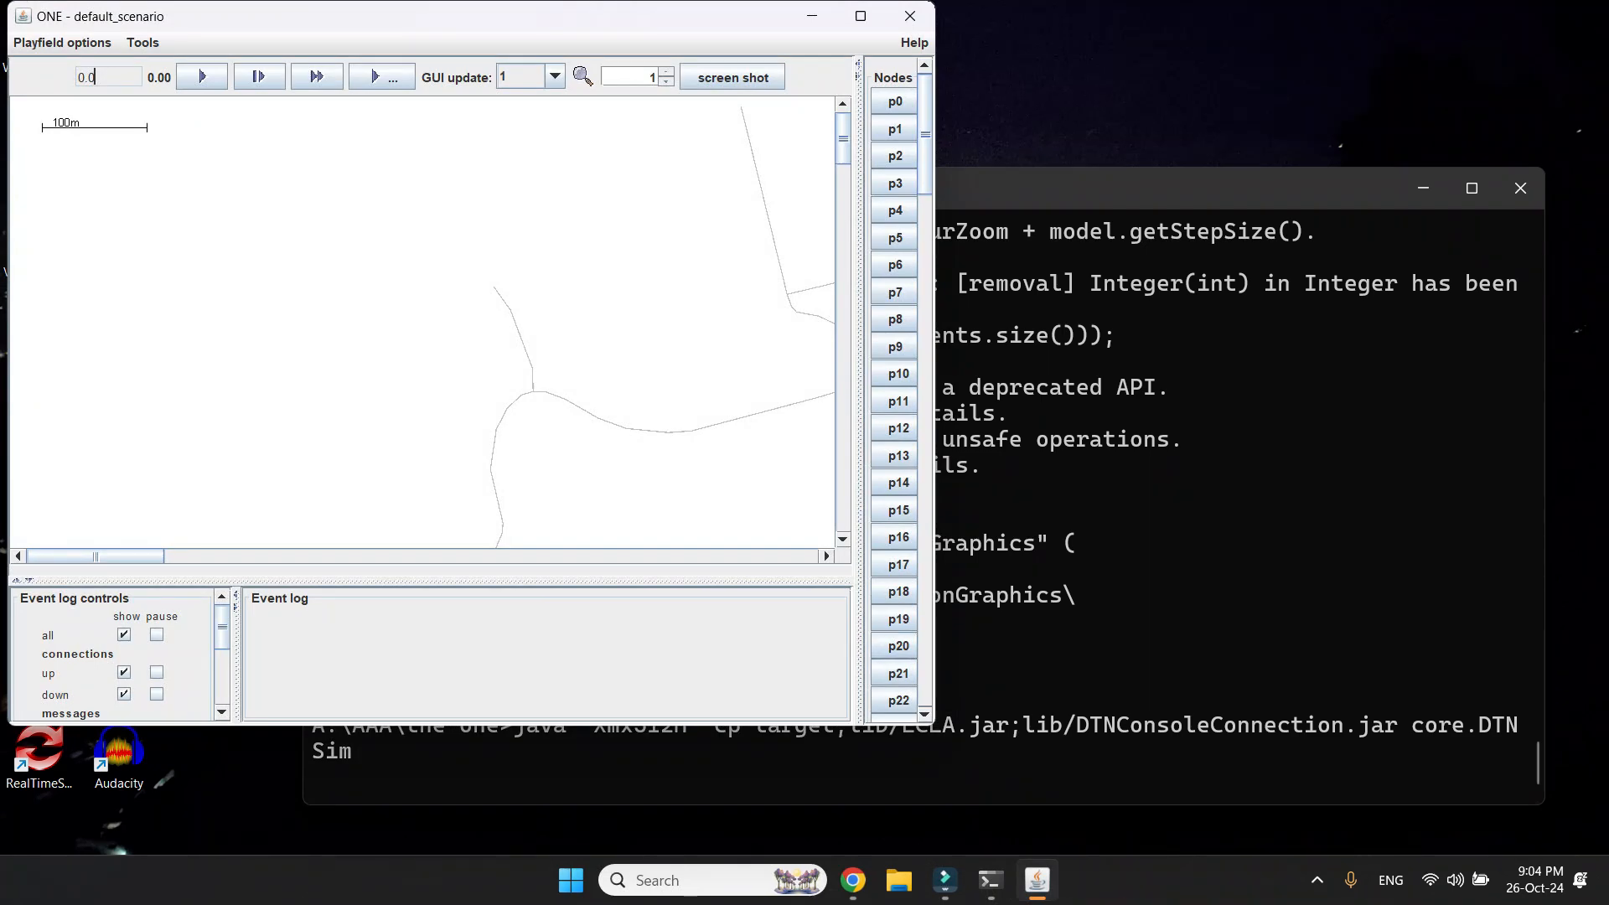
scroll(806, 352, "down", 5)
scroll(806, 352, "up", 2)
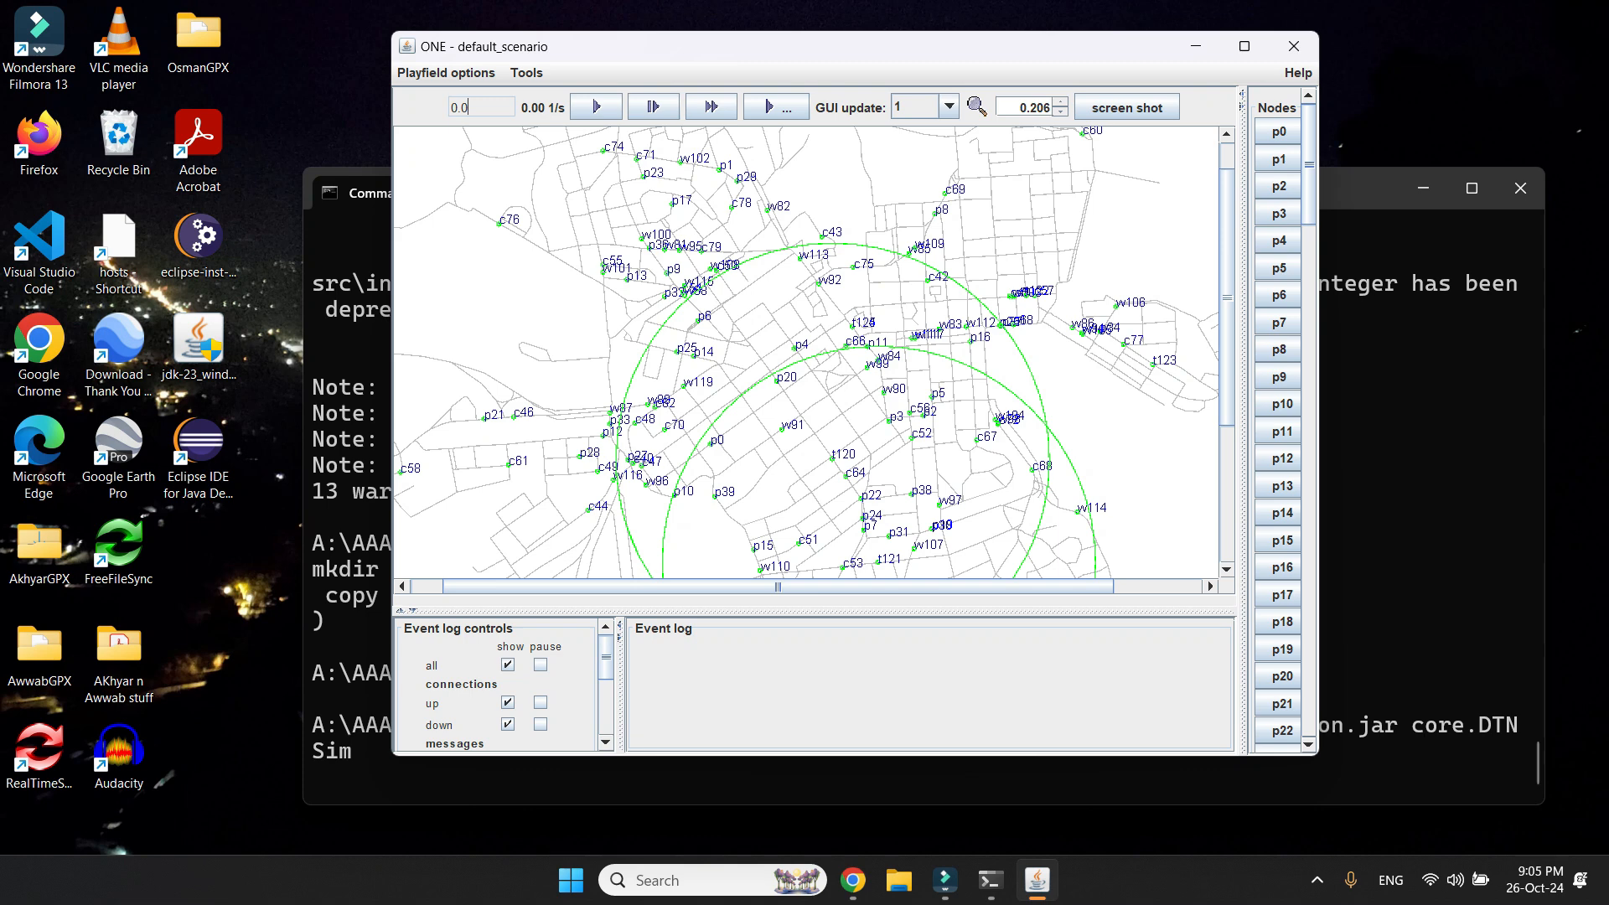
left_click(1294, 46)
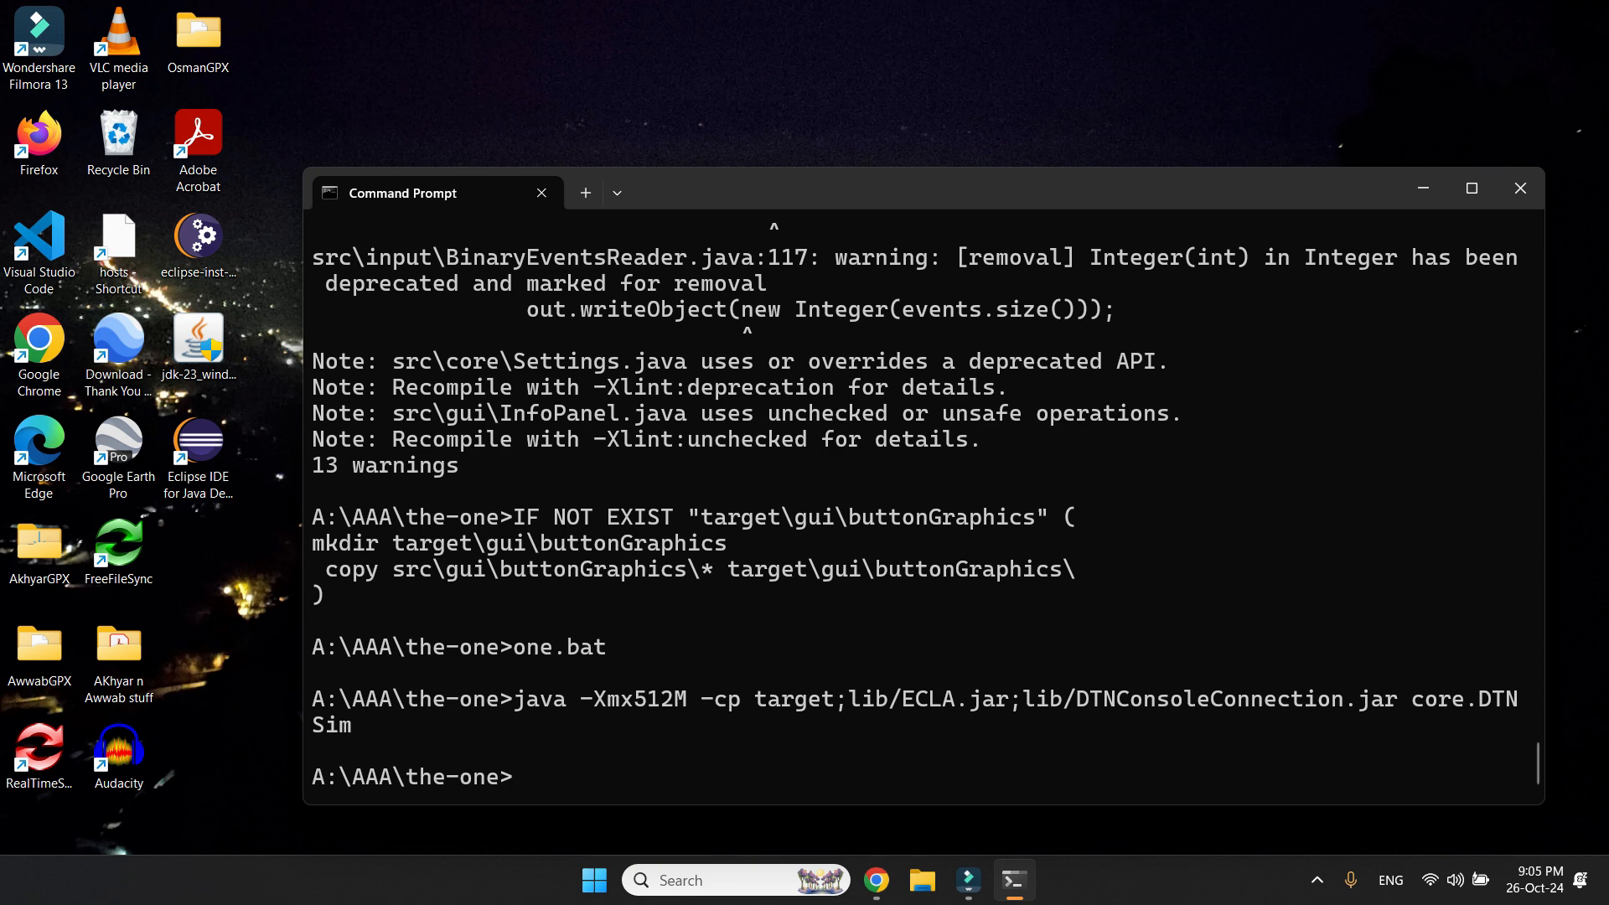
- Run the default scenario in batch mode with the command one -b
type("one -b")
key("Return")
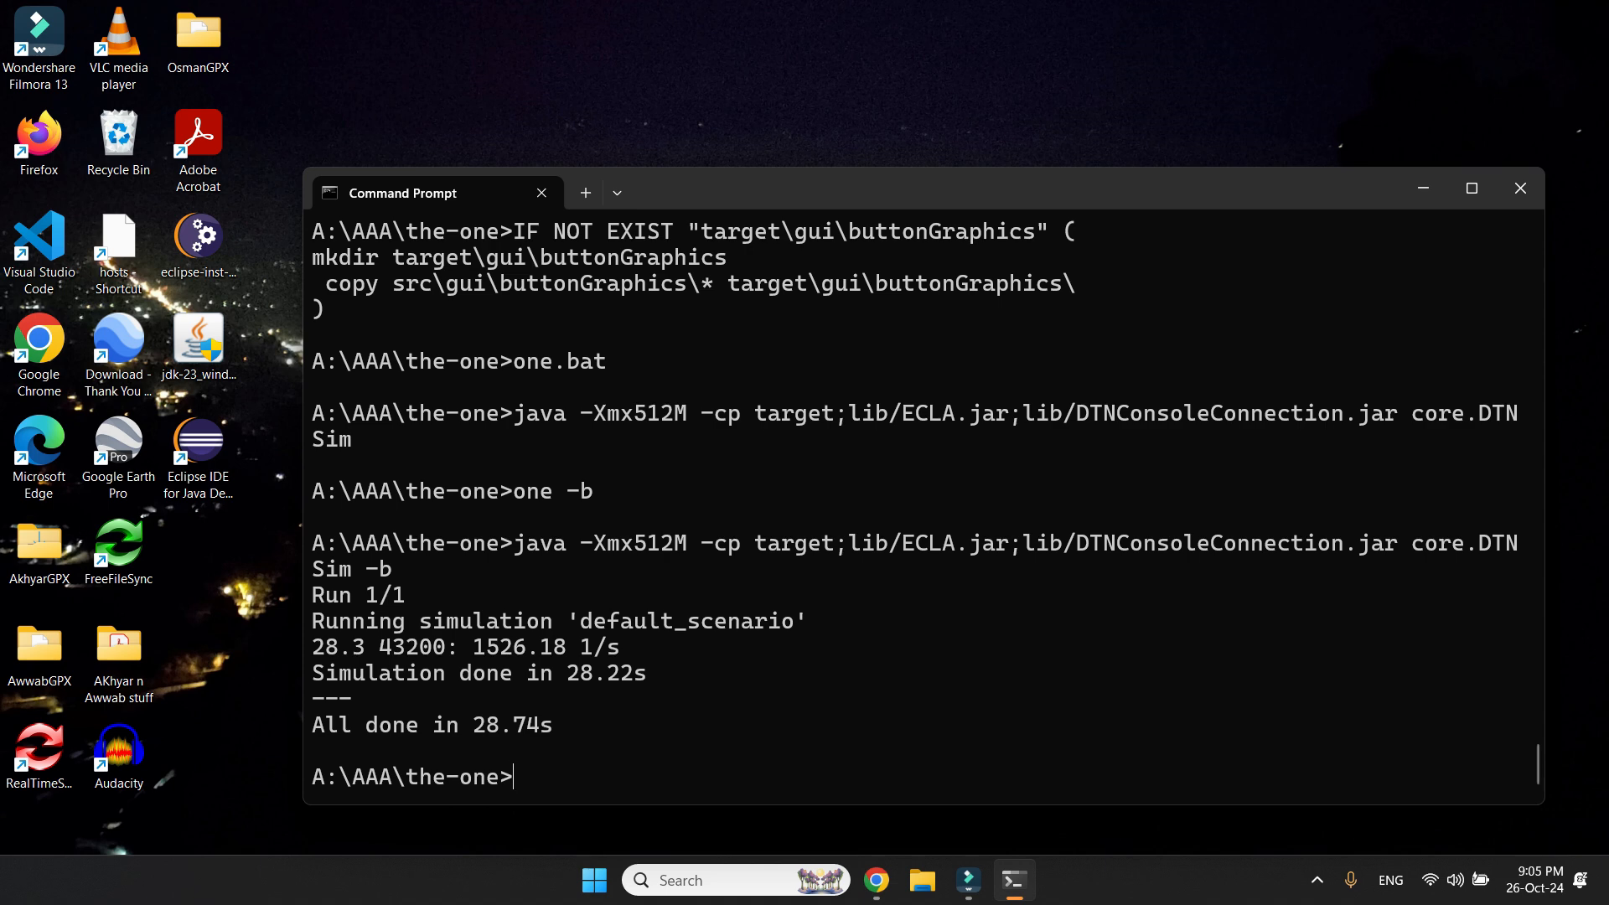
- Reopen Eclipse, close the default_settings.txt file and expand the the-one project
double_click(199, 445)
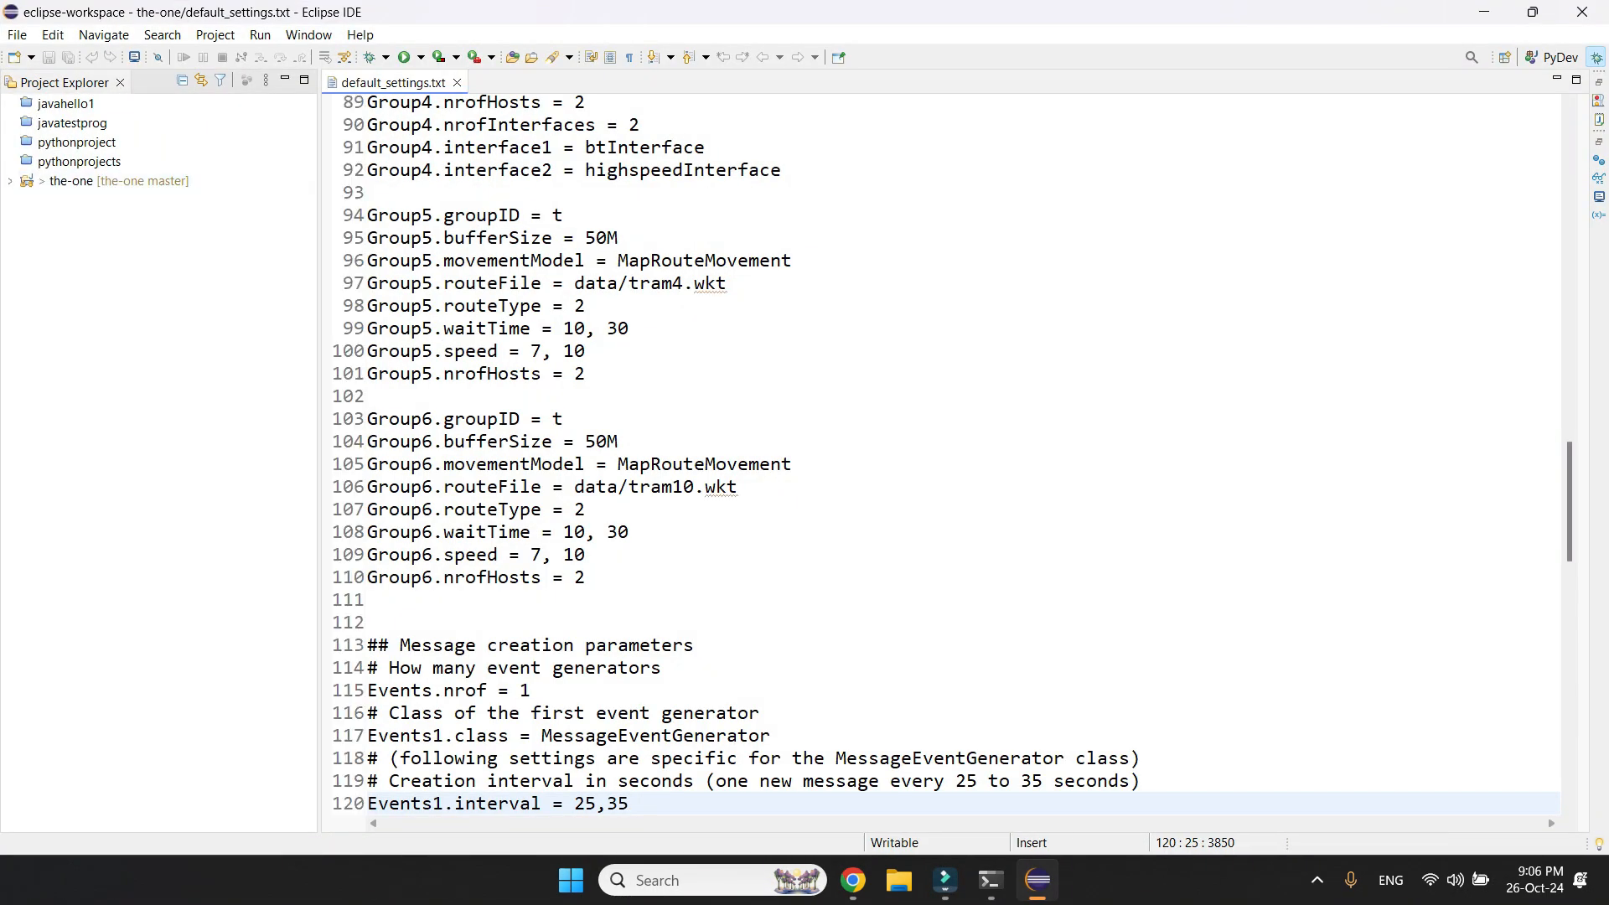
left_click(457, 83)
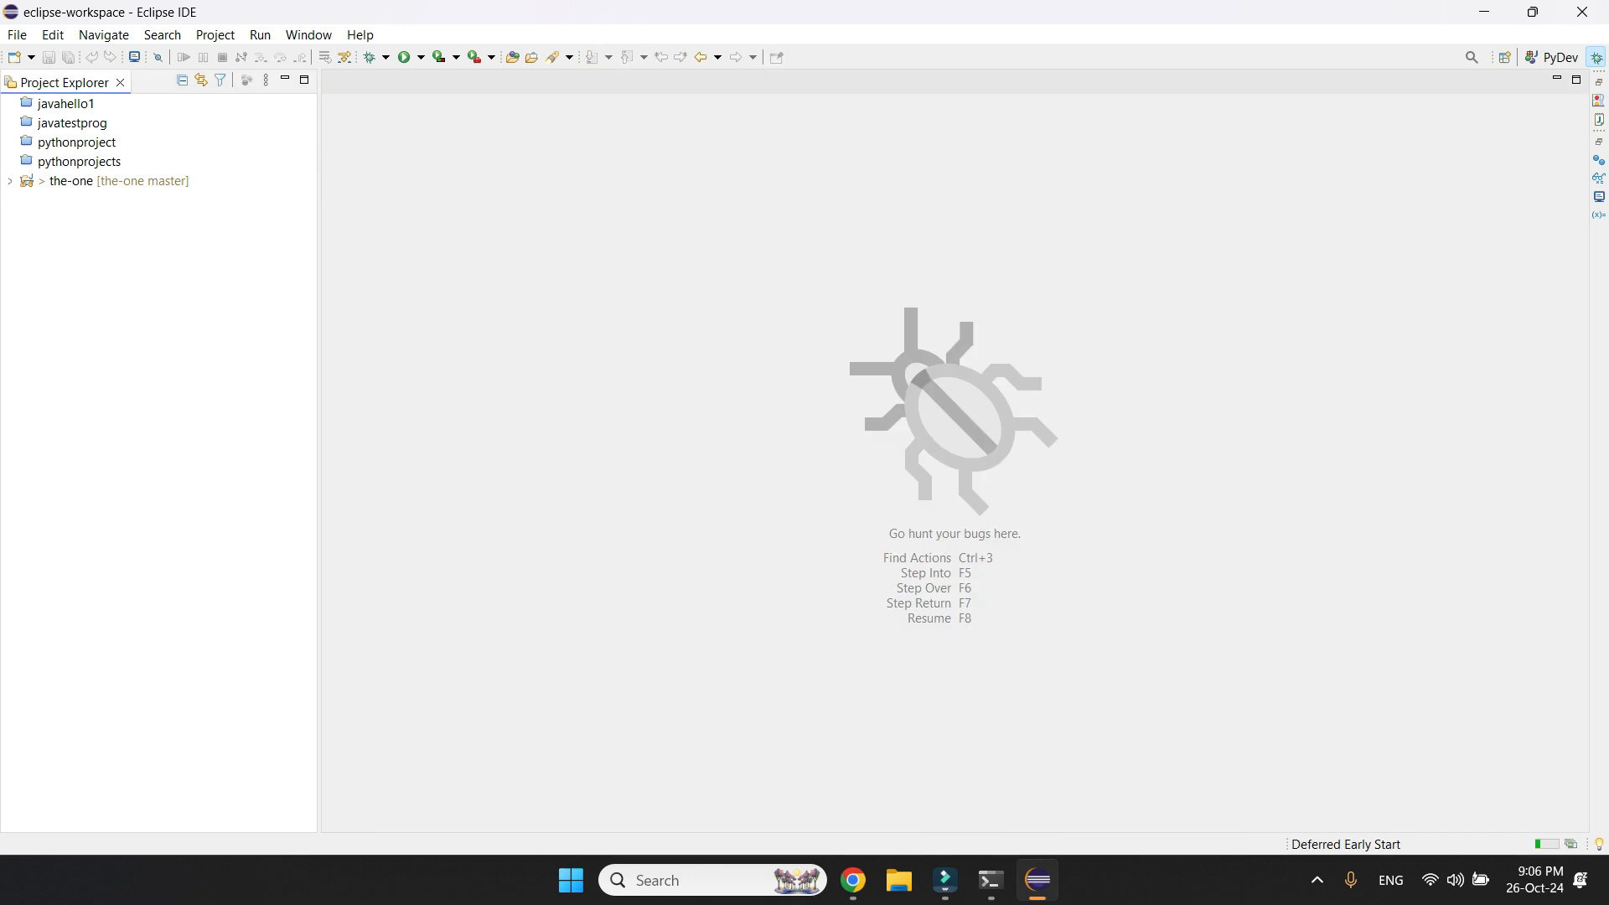
left_click(10, 181)
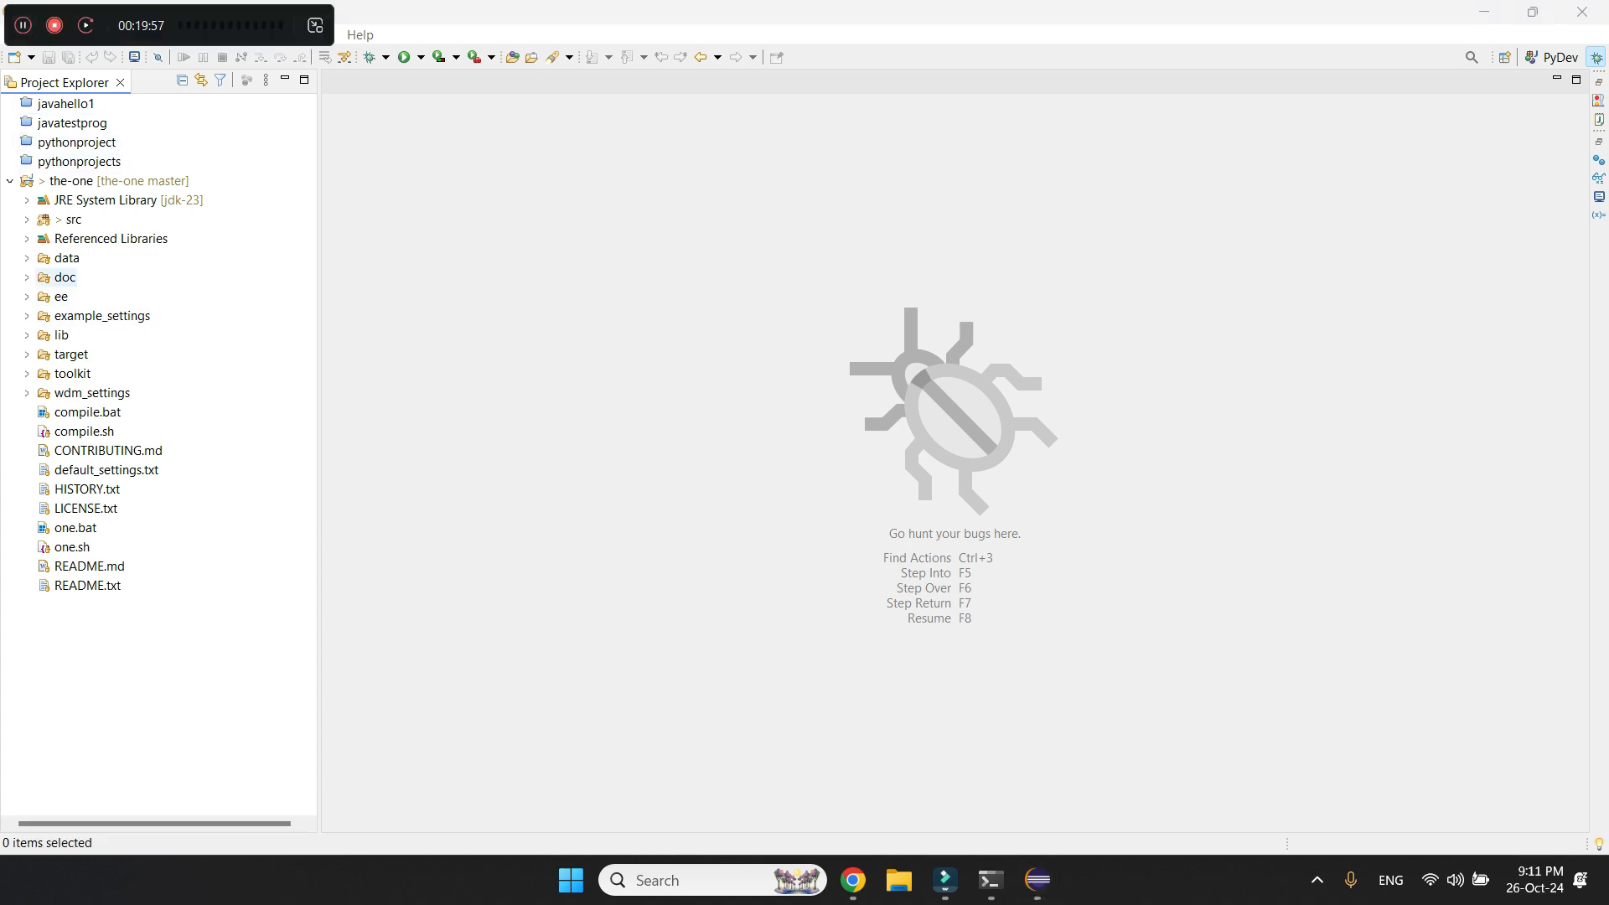
- Refresh the the-one project and expand its reports folder
right_click(83, 181)
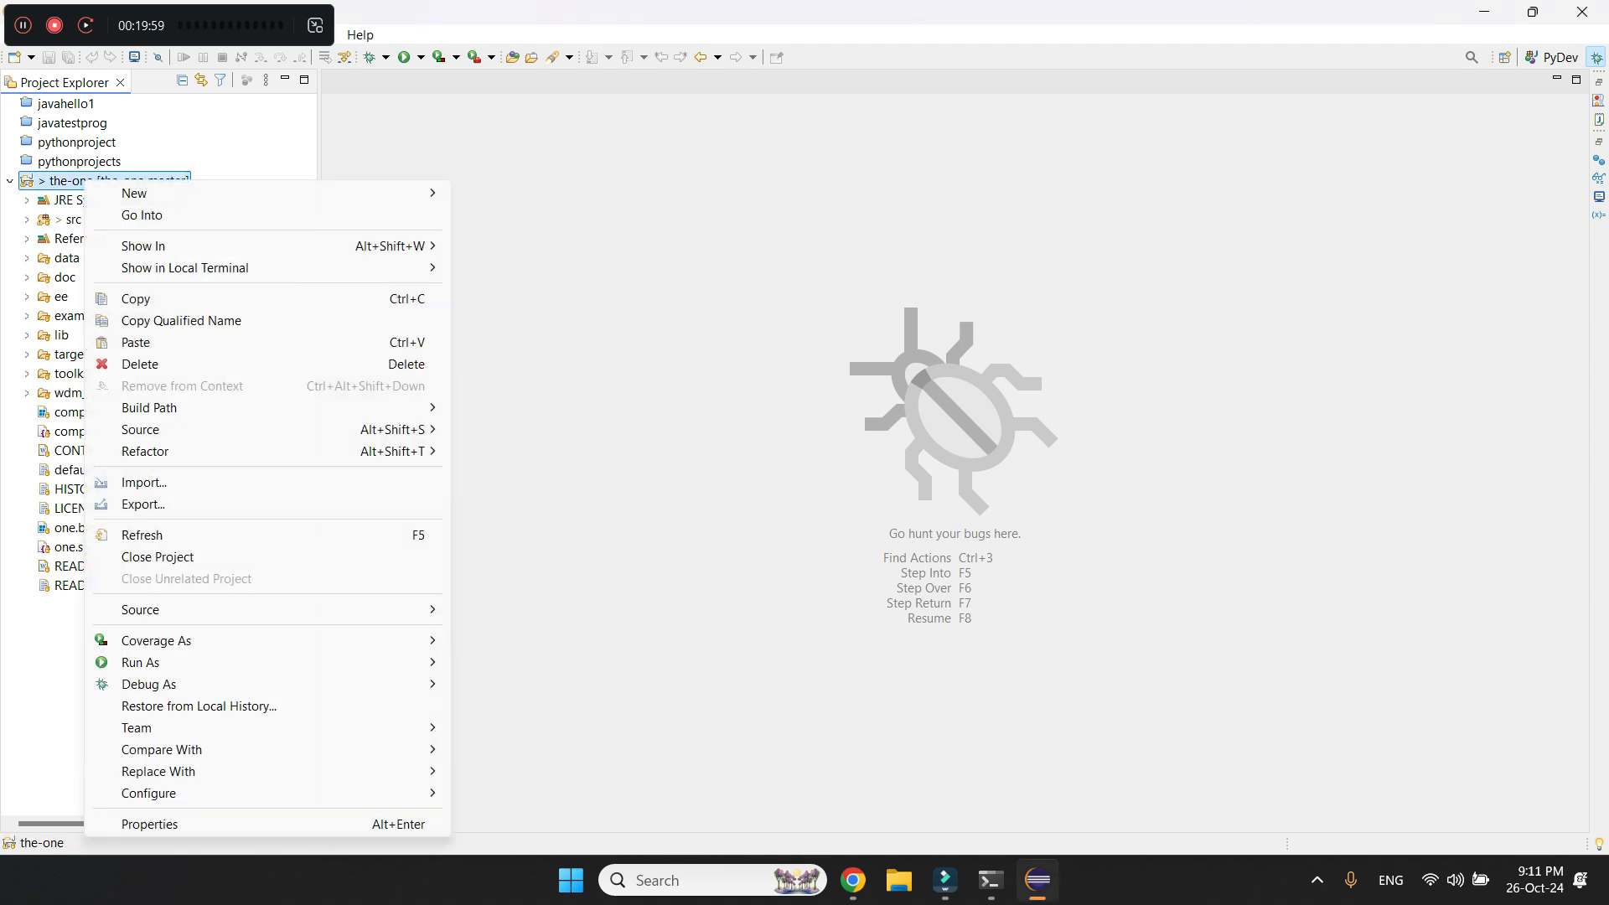
left_click(142, 534)
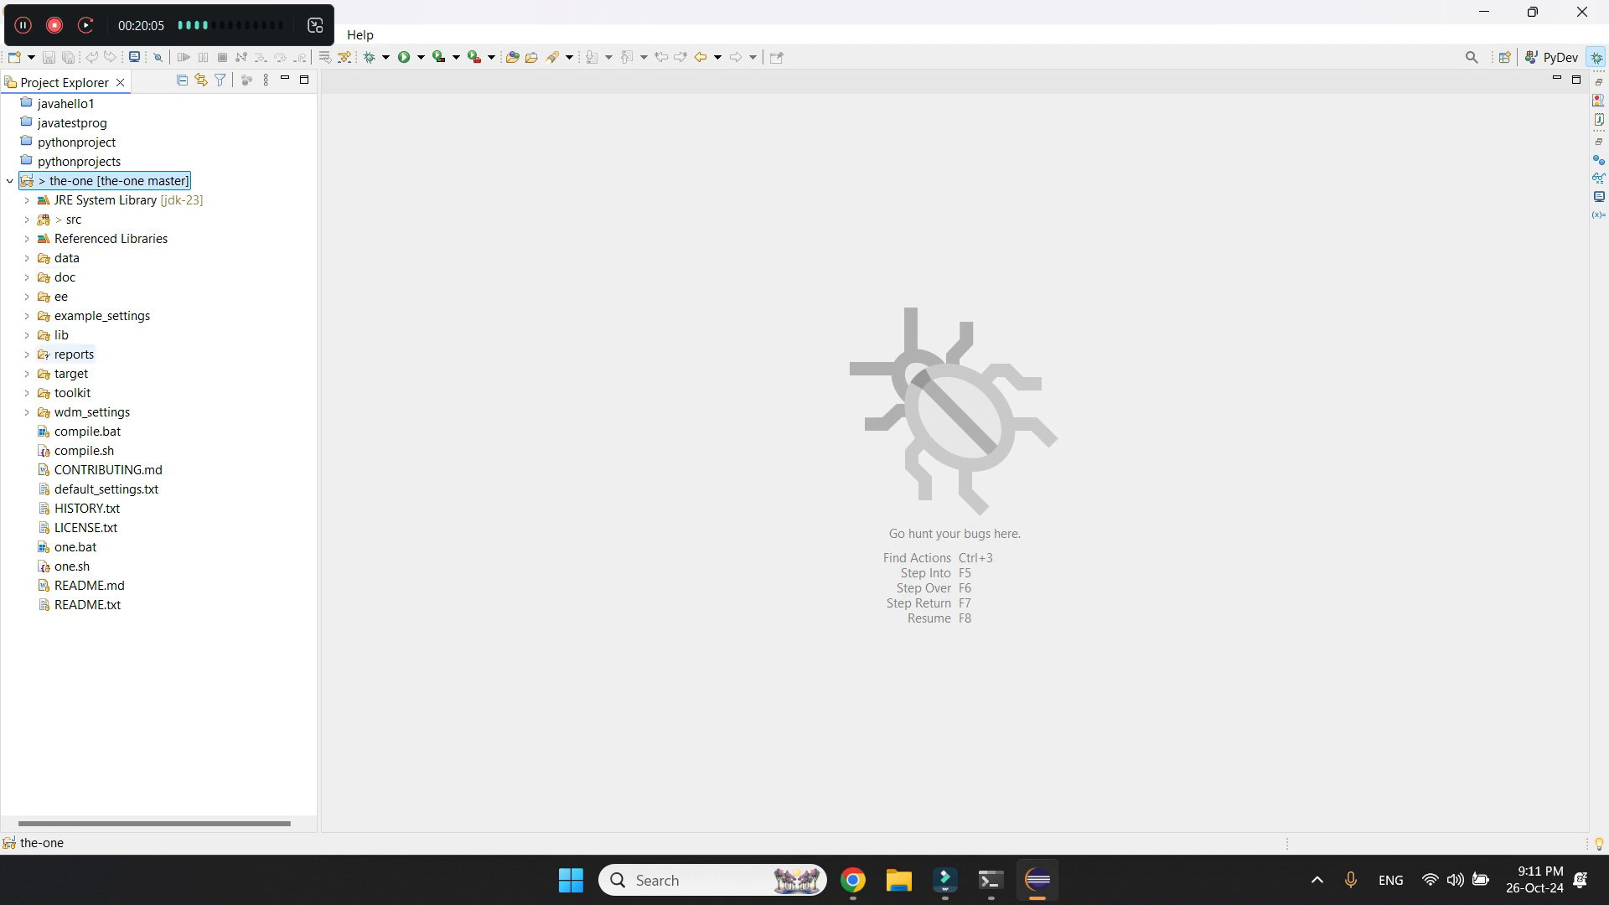
left_click(27, 355)
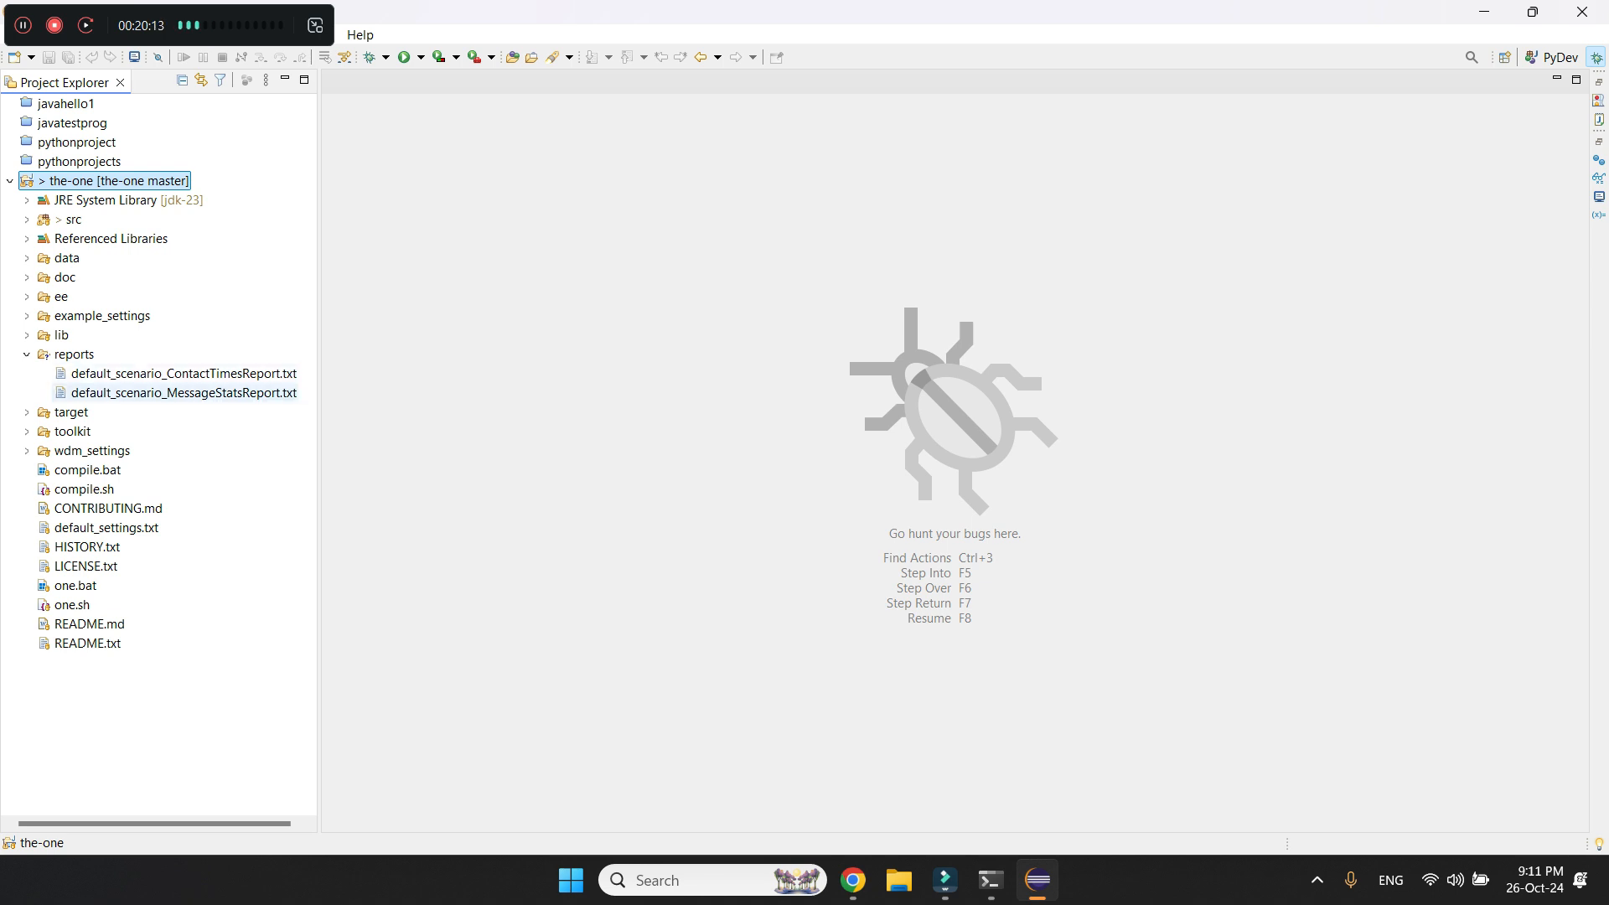
- Open default_scenario_MessageStatsReport.txt from the reports folder and examine its created and started message statistics
double_click(184, 393)
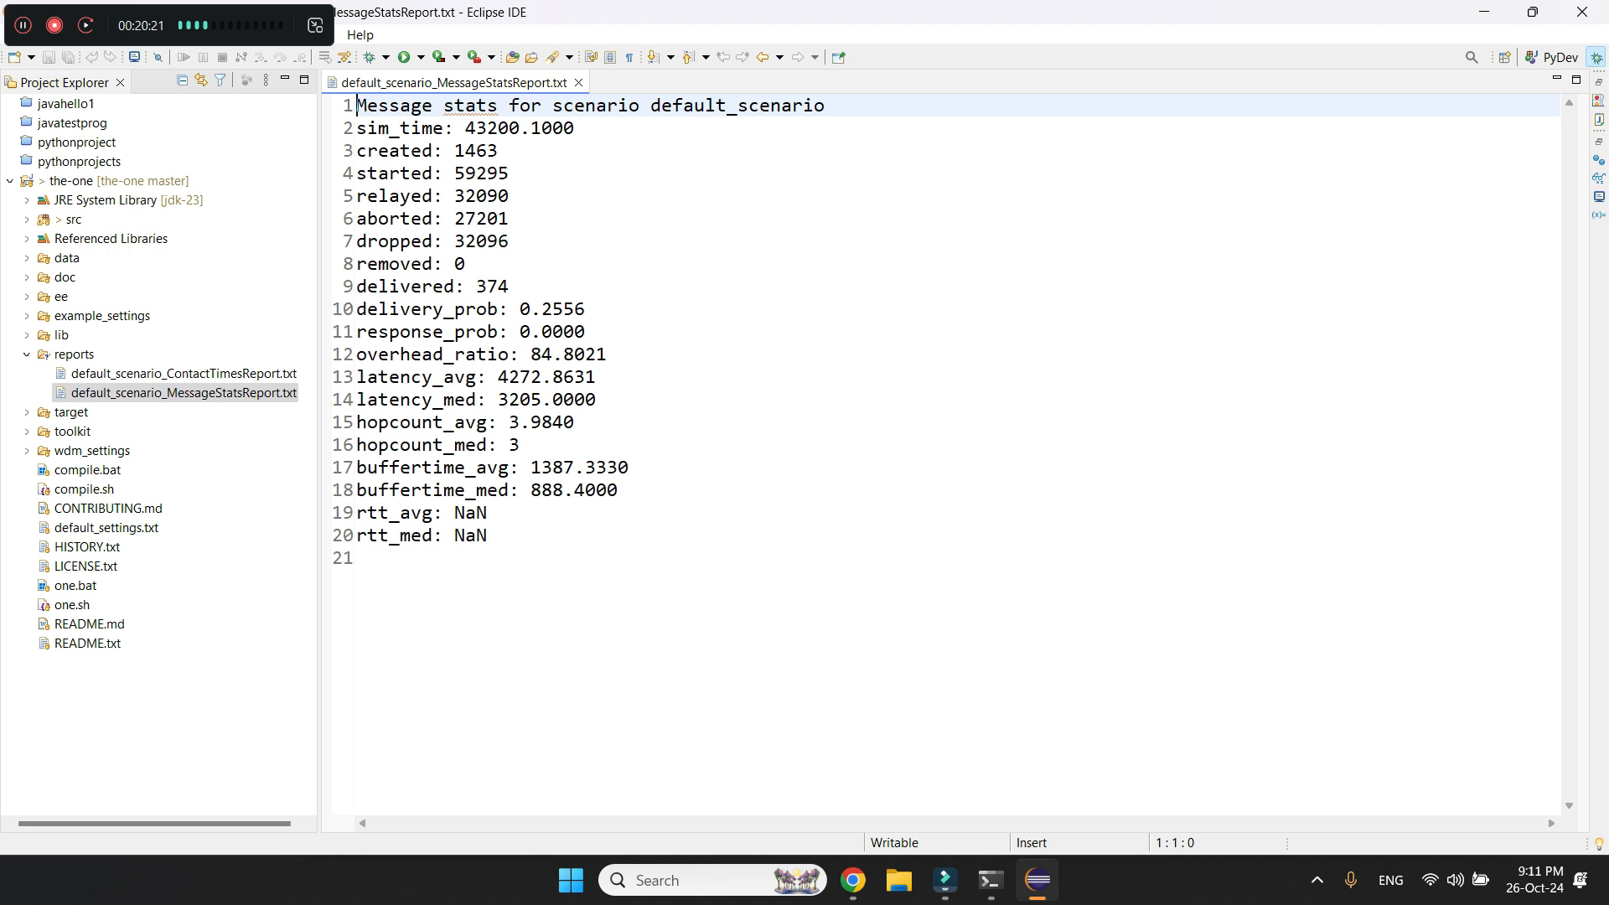
left_click(477, 151)
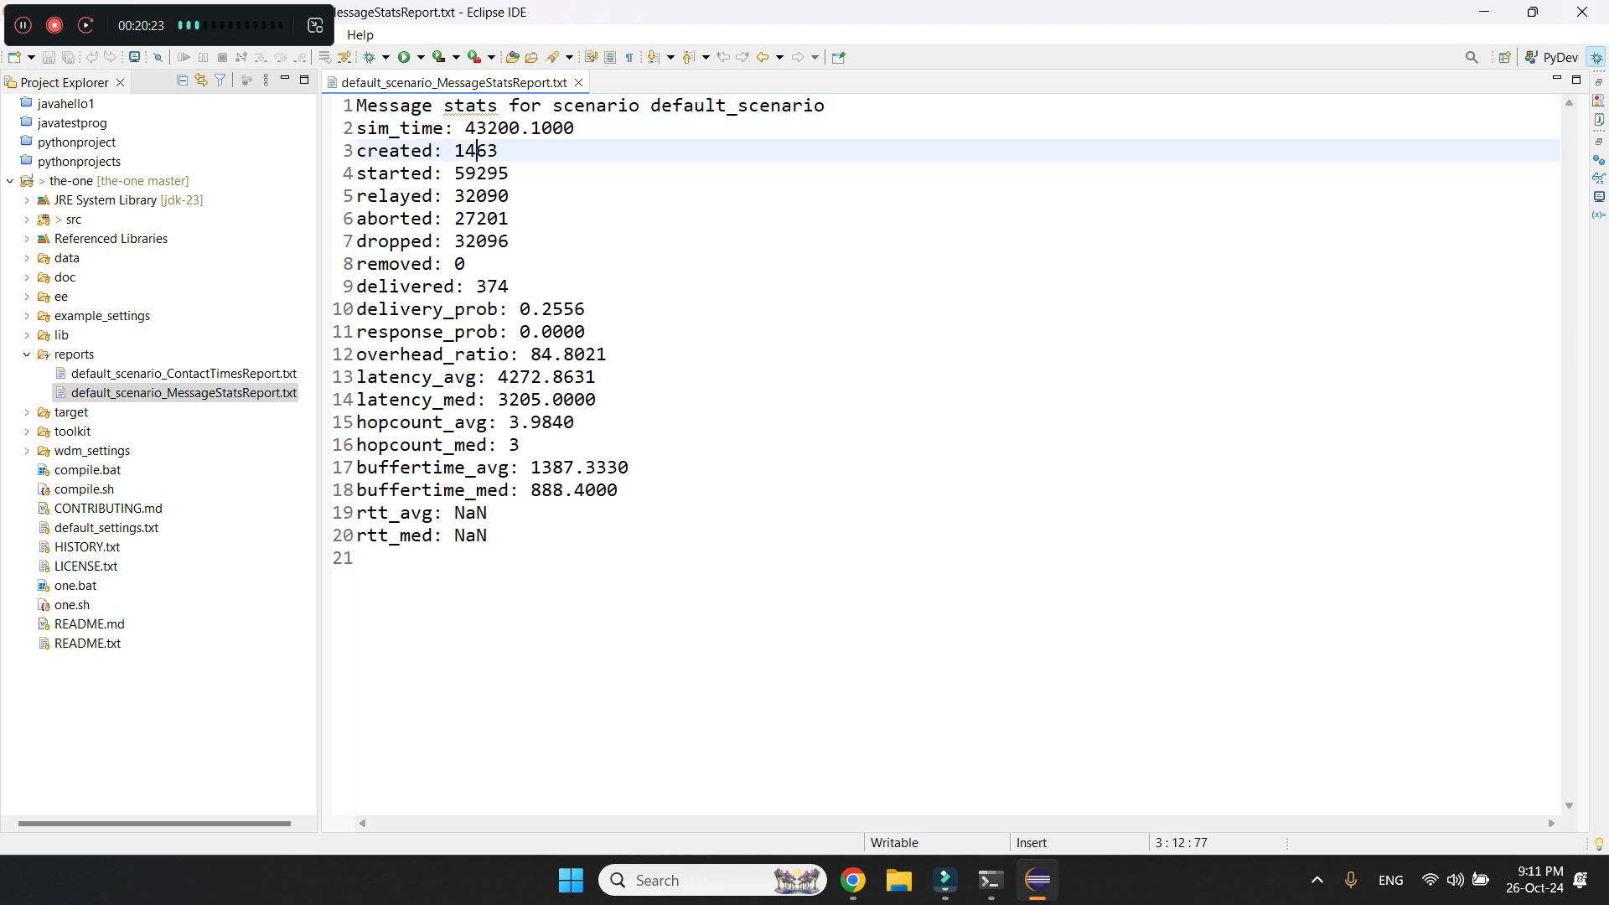
key("Down")
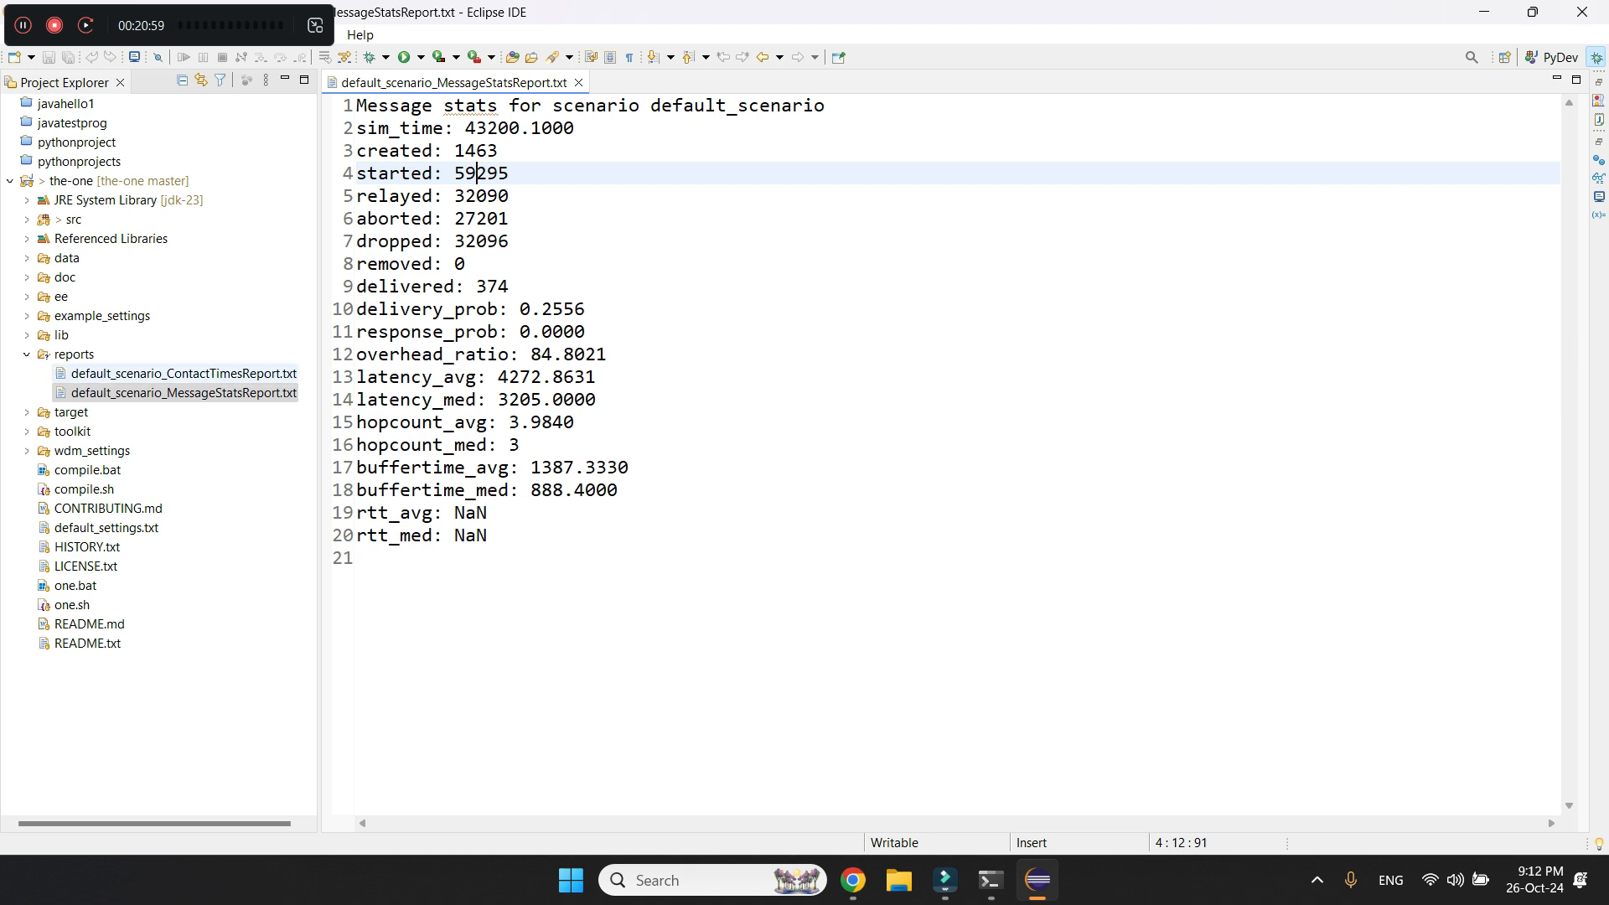
- Open default_scenario_ContactTimesReport.txt from the reports folder and look through its contact time entries
double_click(184, 374)
scroll(963, 453, "down", 6)
scroll(963, 453, "up", 6)
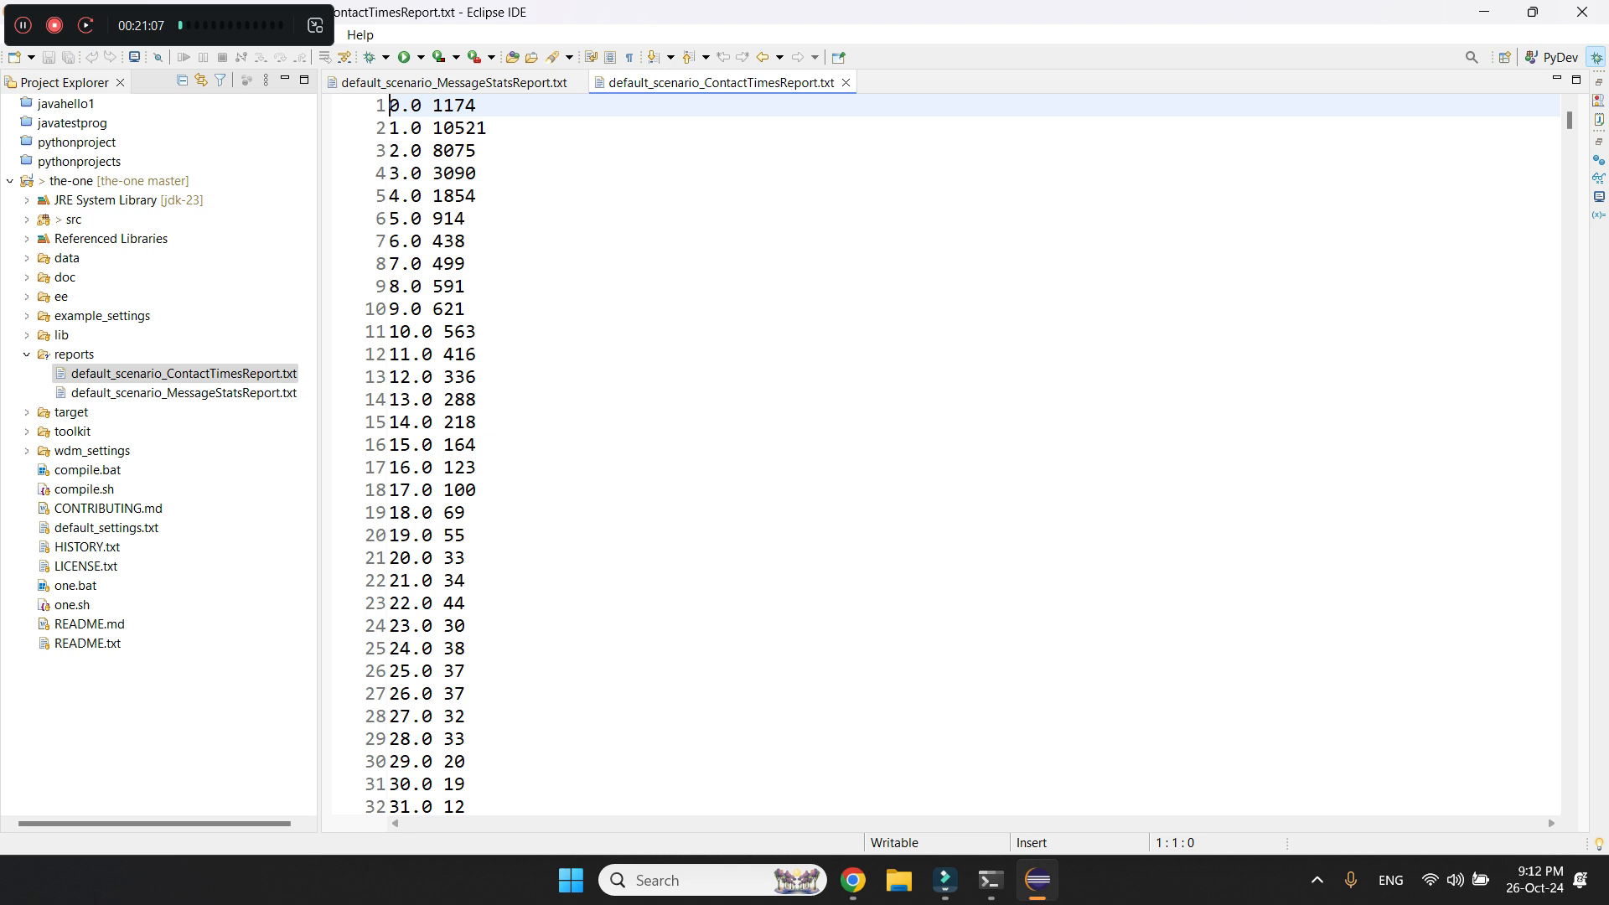
scroll(974, 453, "down", 4)
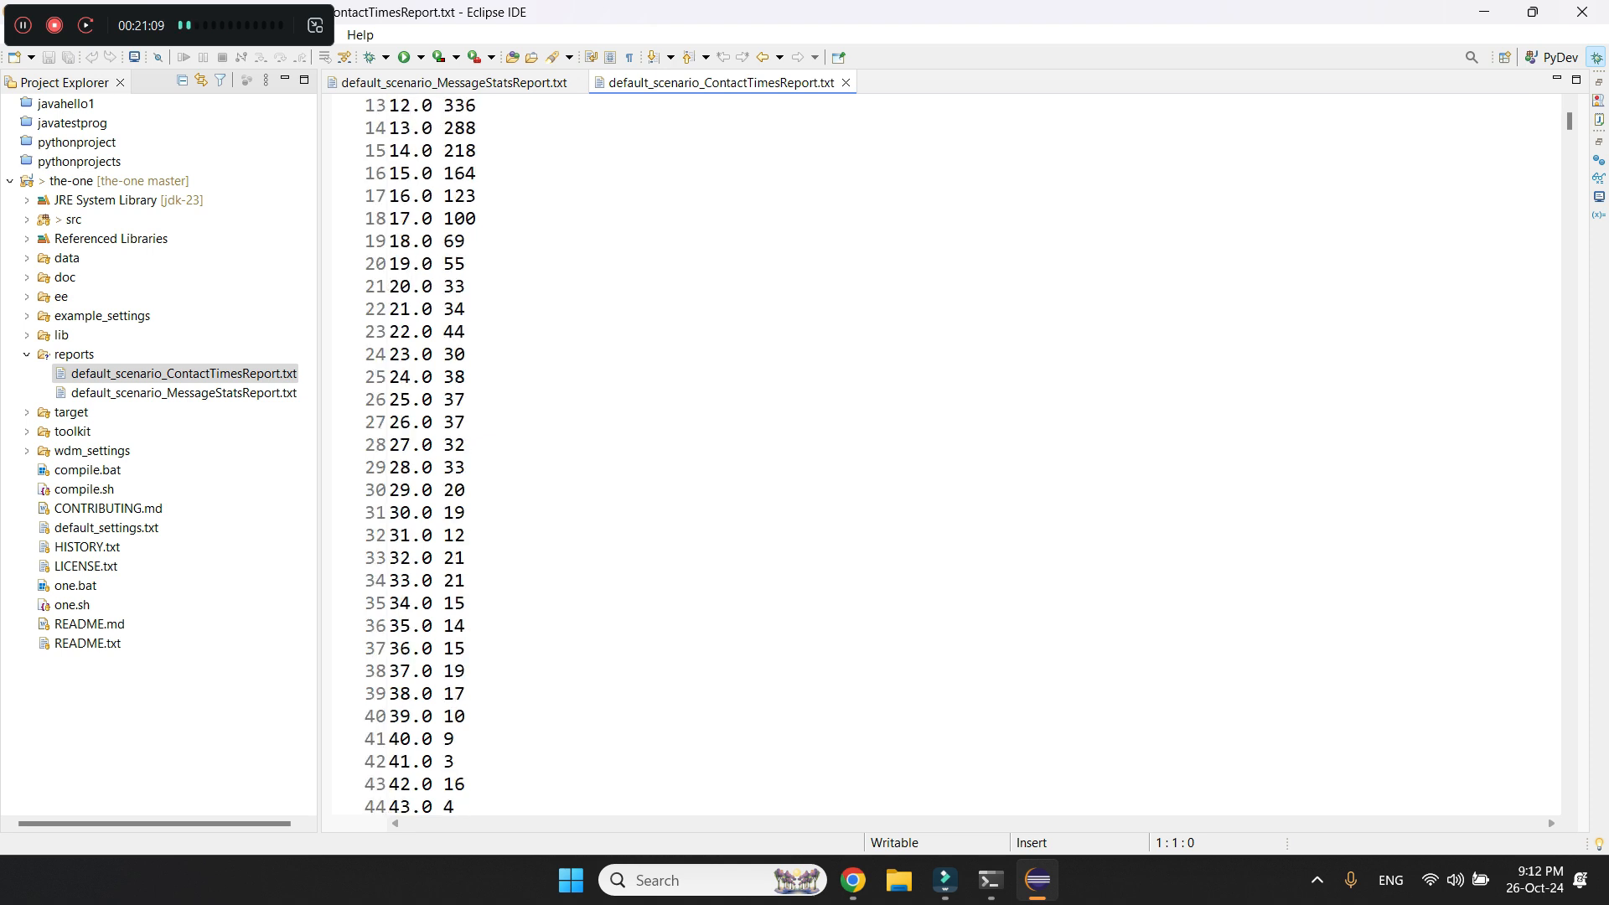
scroll(973, 453, "down", 7)
scroll(974, 454, "up", 11)
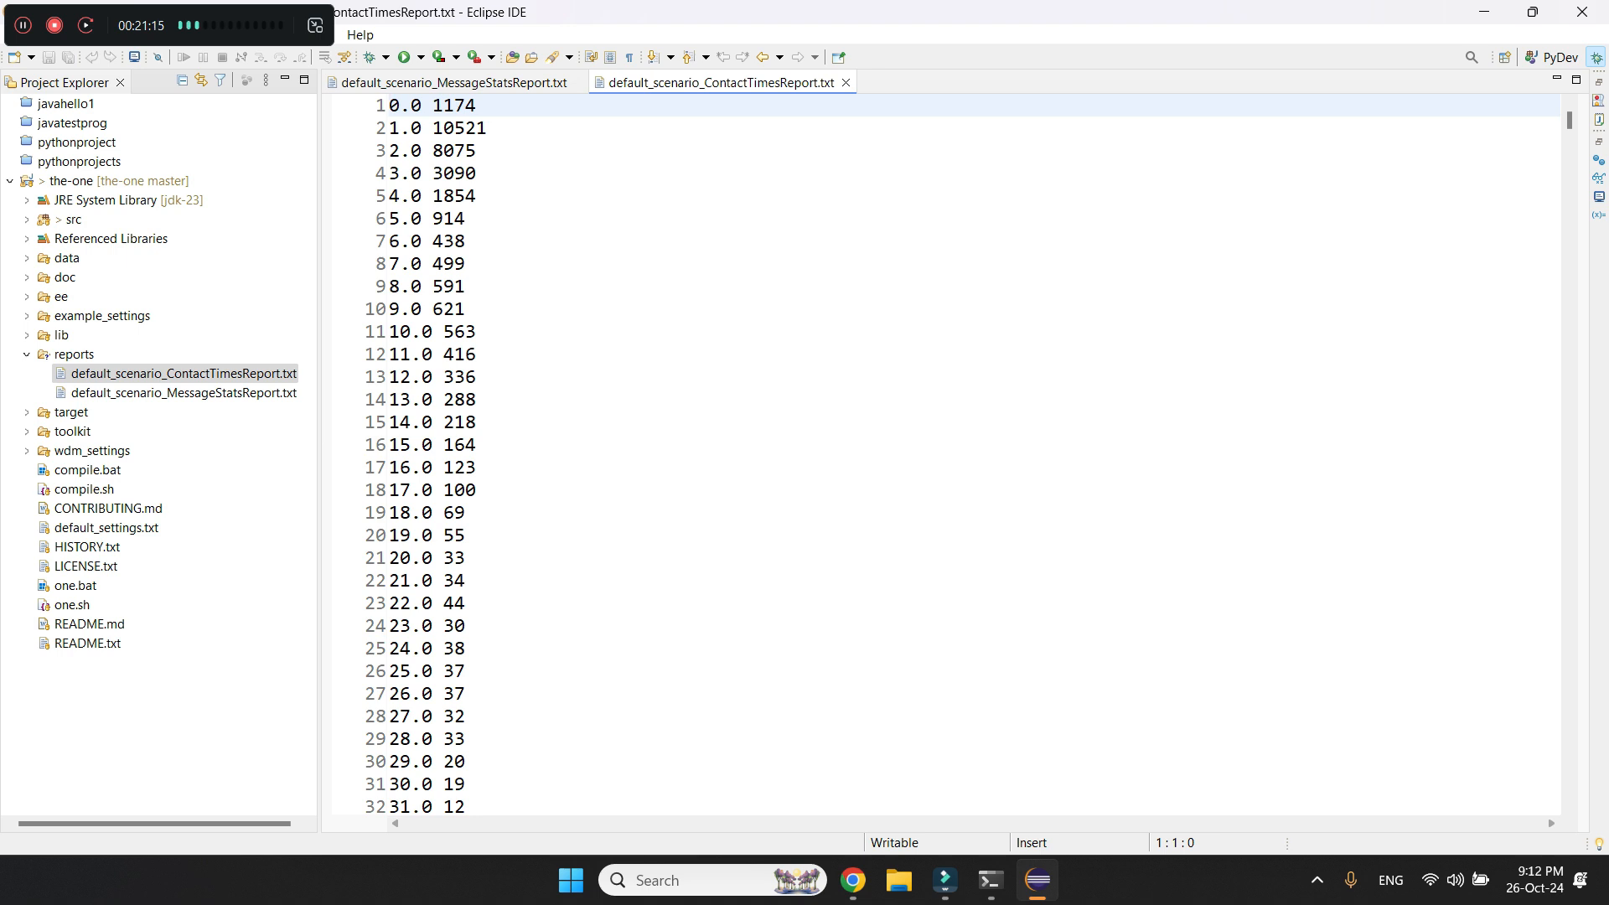
- Collapse the reports folder and expand the example_settings folder to view its sample settings files
left_click(184, 374)
left_click(27, 355)
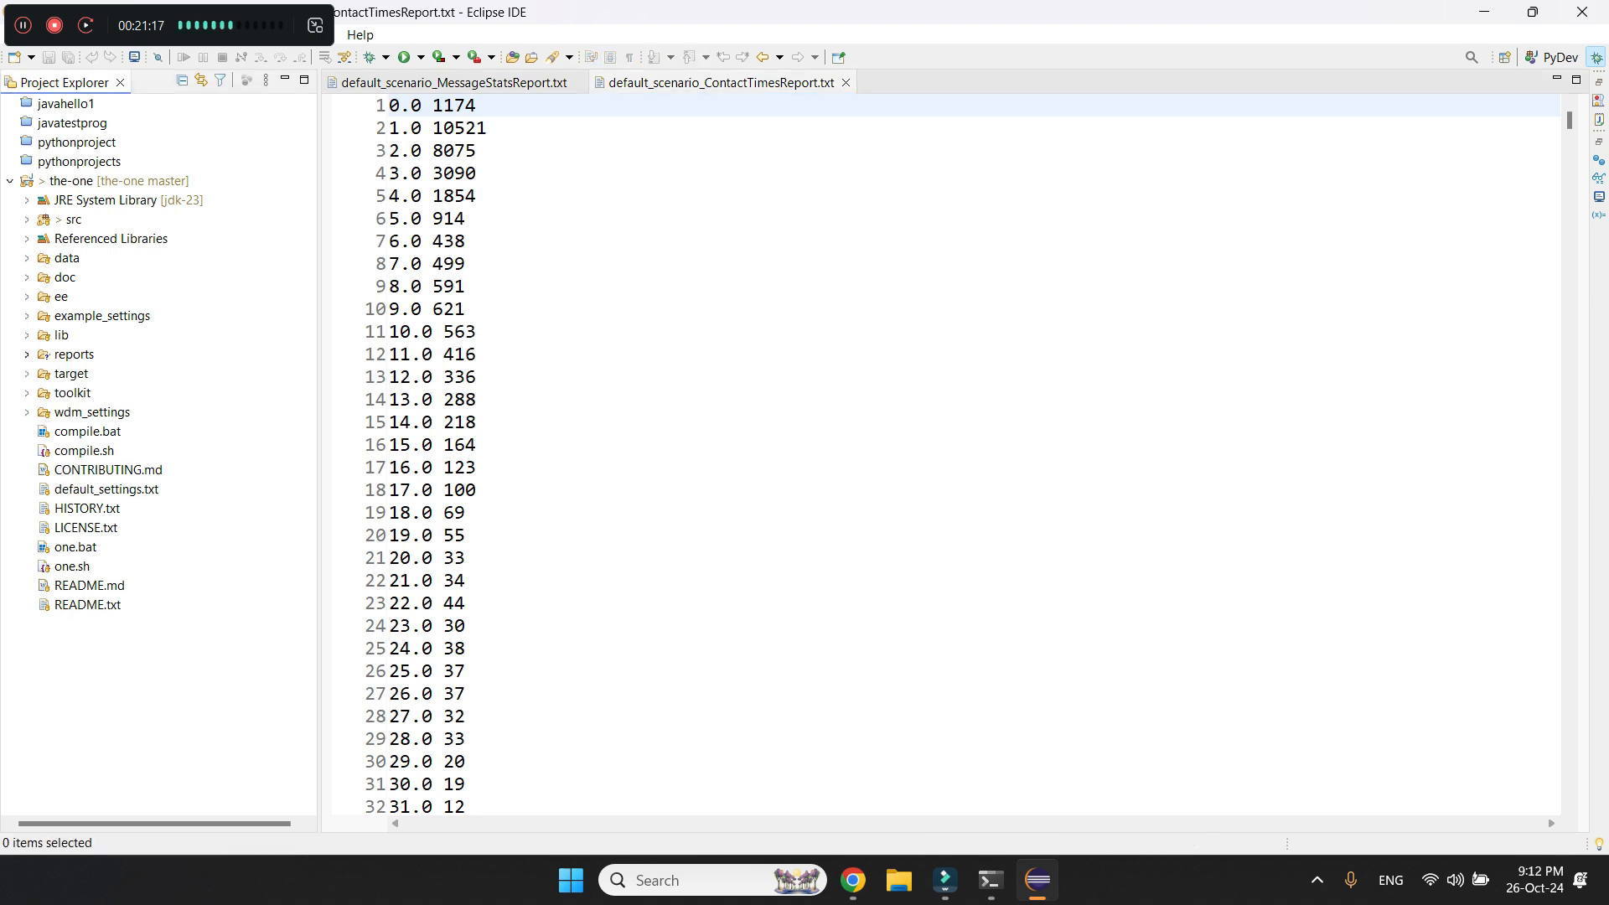
left_click(92, 316)
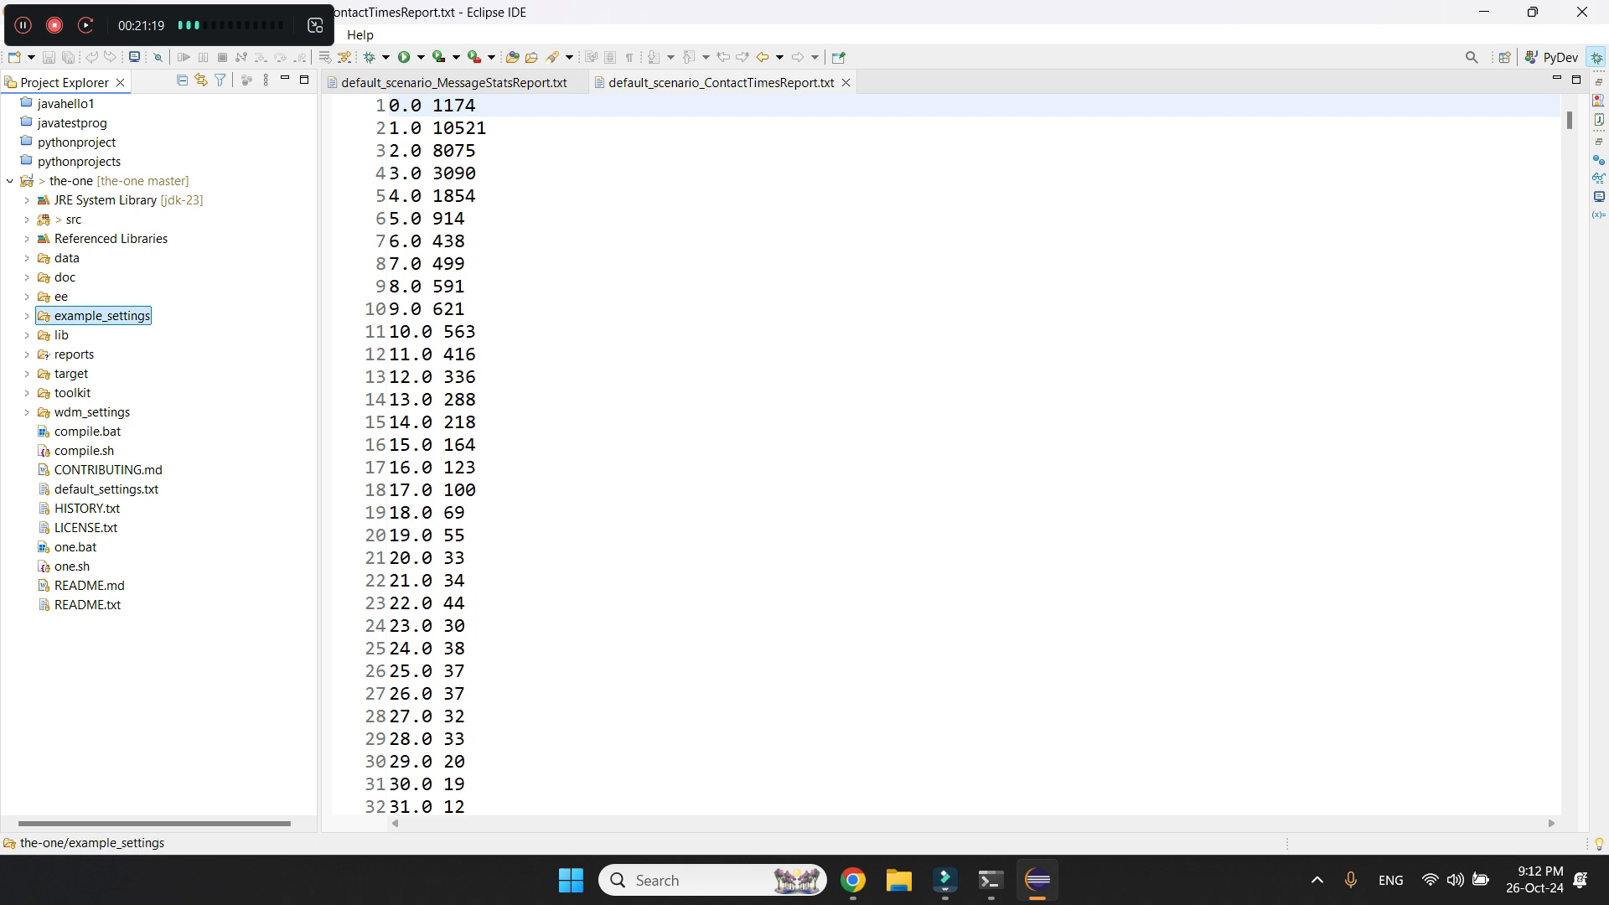
left_click(27, 316)
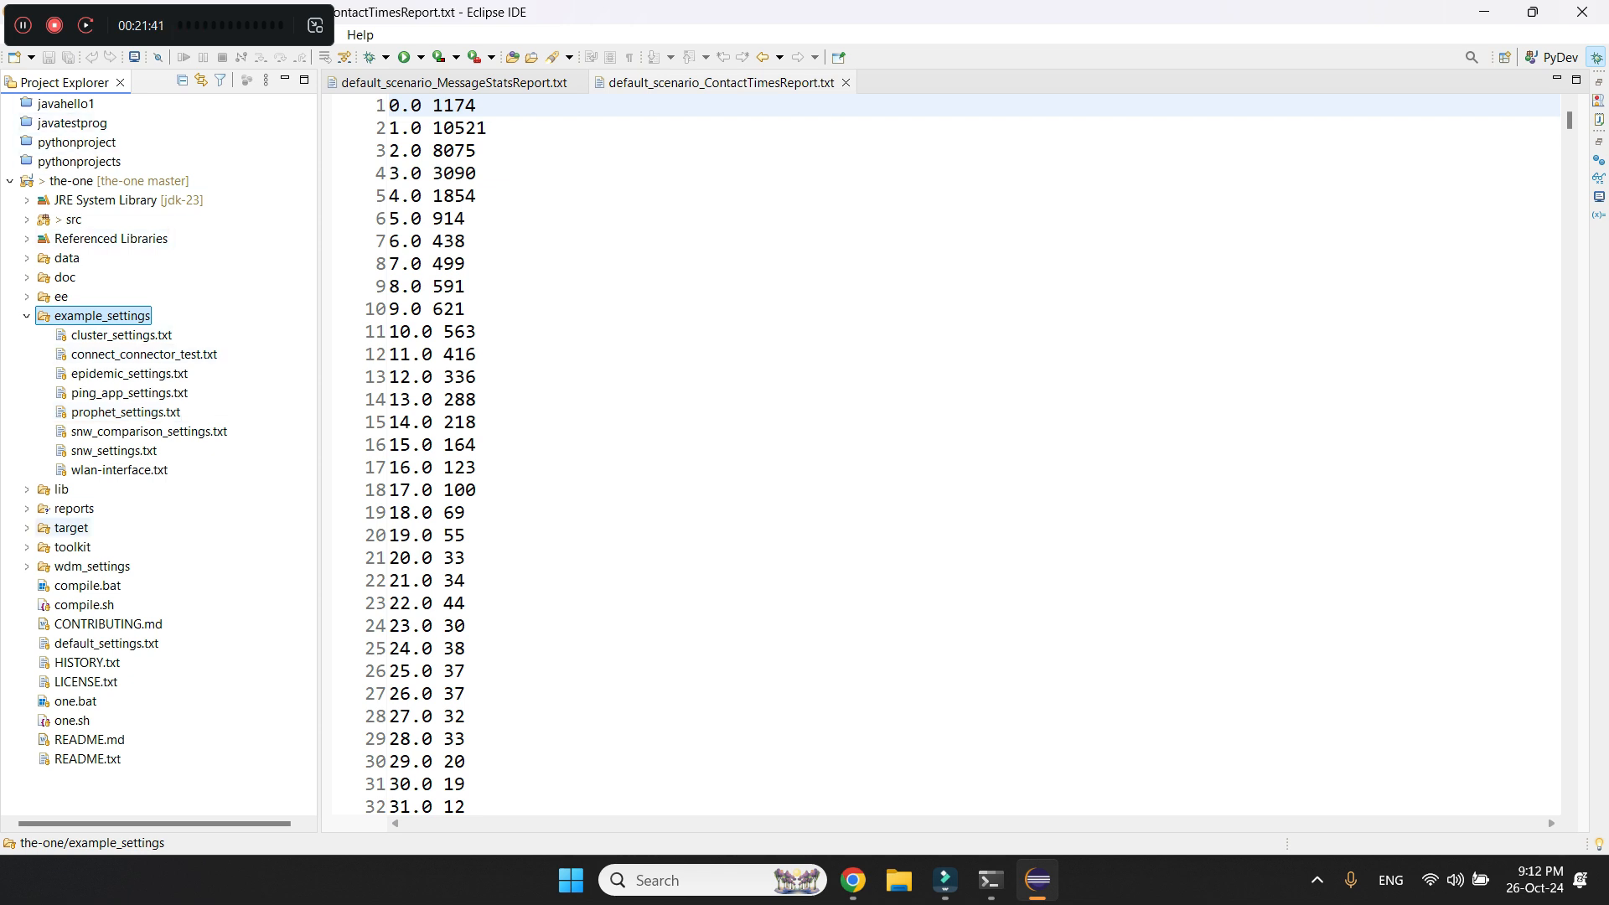
- Expand the toolkit folder and look through its Perl scripts
left_click(26, 528)
left_click(27, 528)
left_click(27, 546)
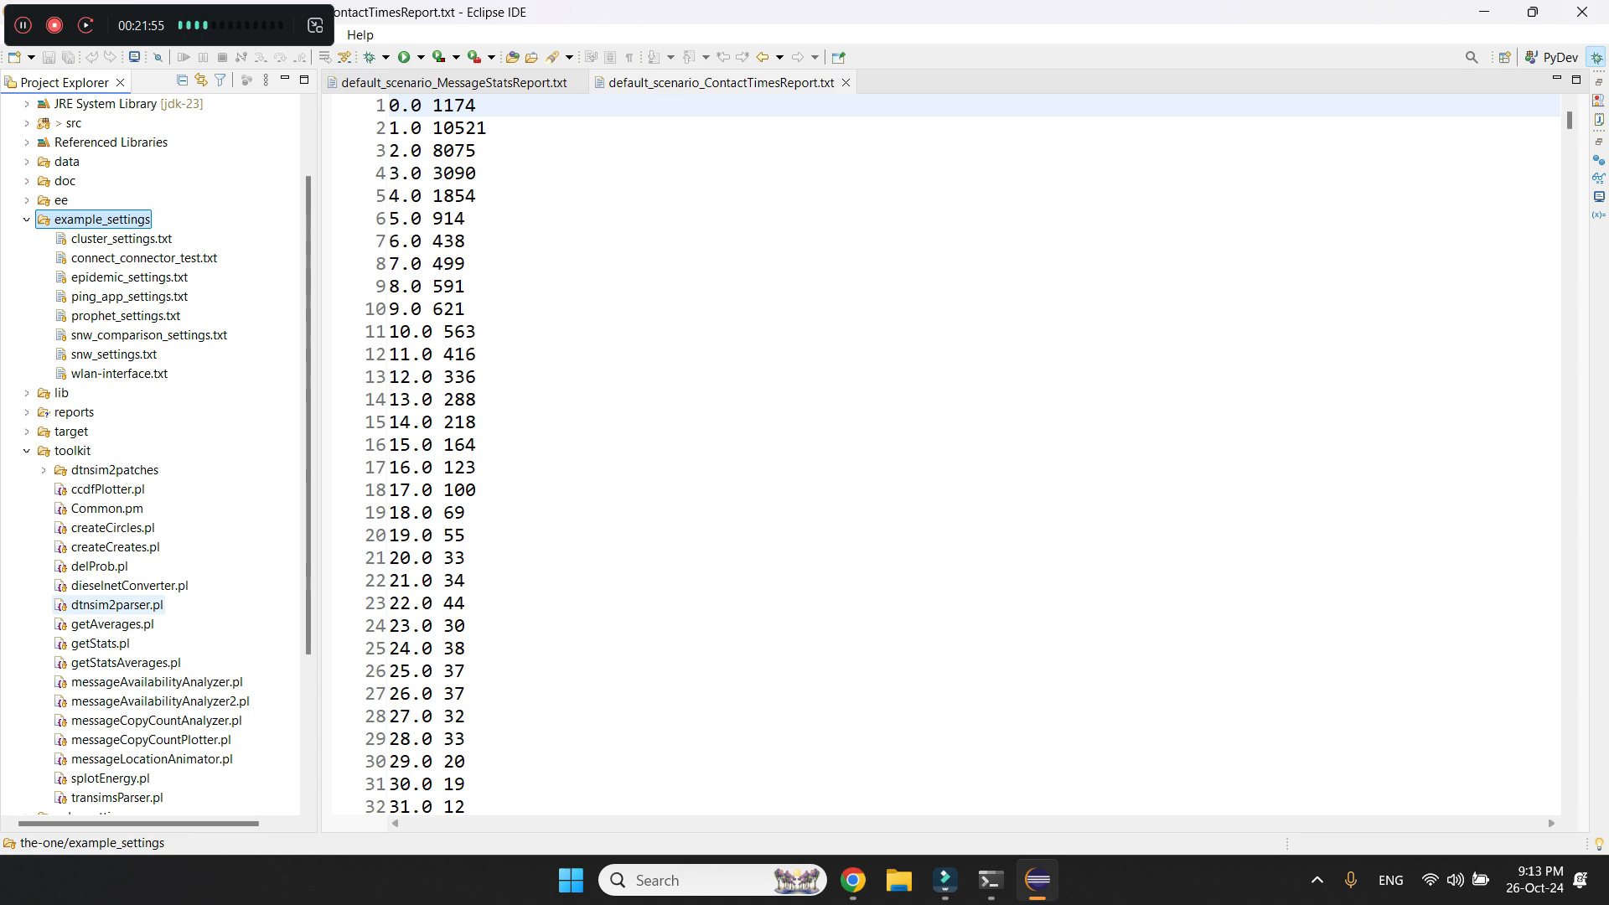
scroll(125, 587, "down", 2)
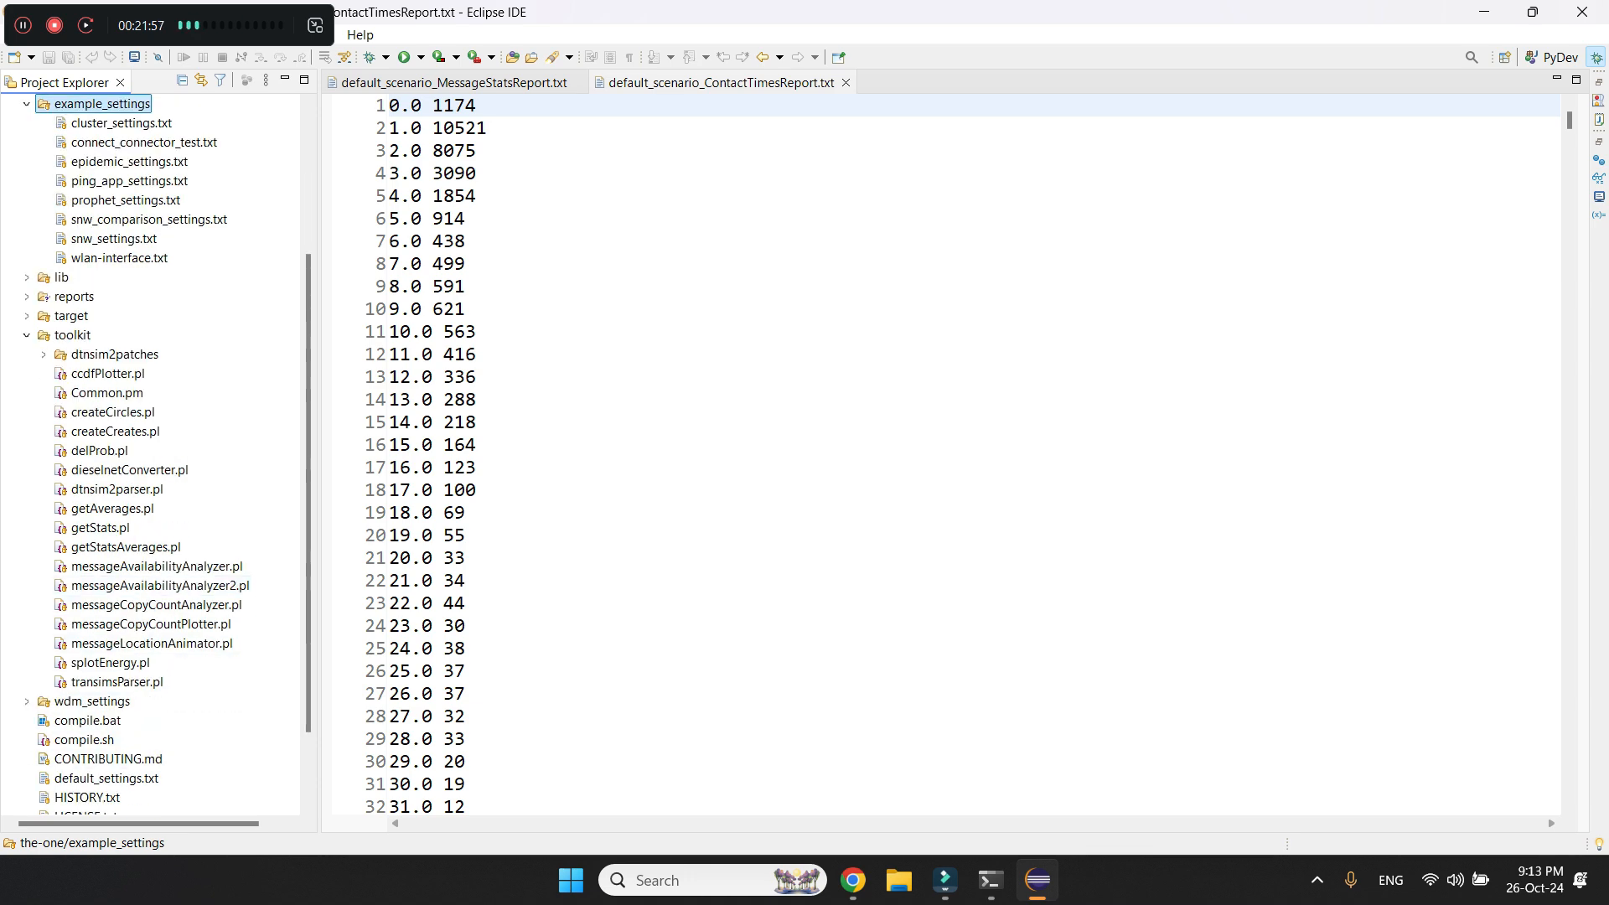
scroll(151, 645, "up", 2)
scroll(151, 645, "down", 1)
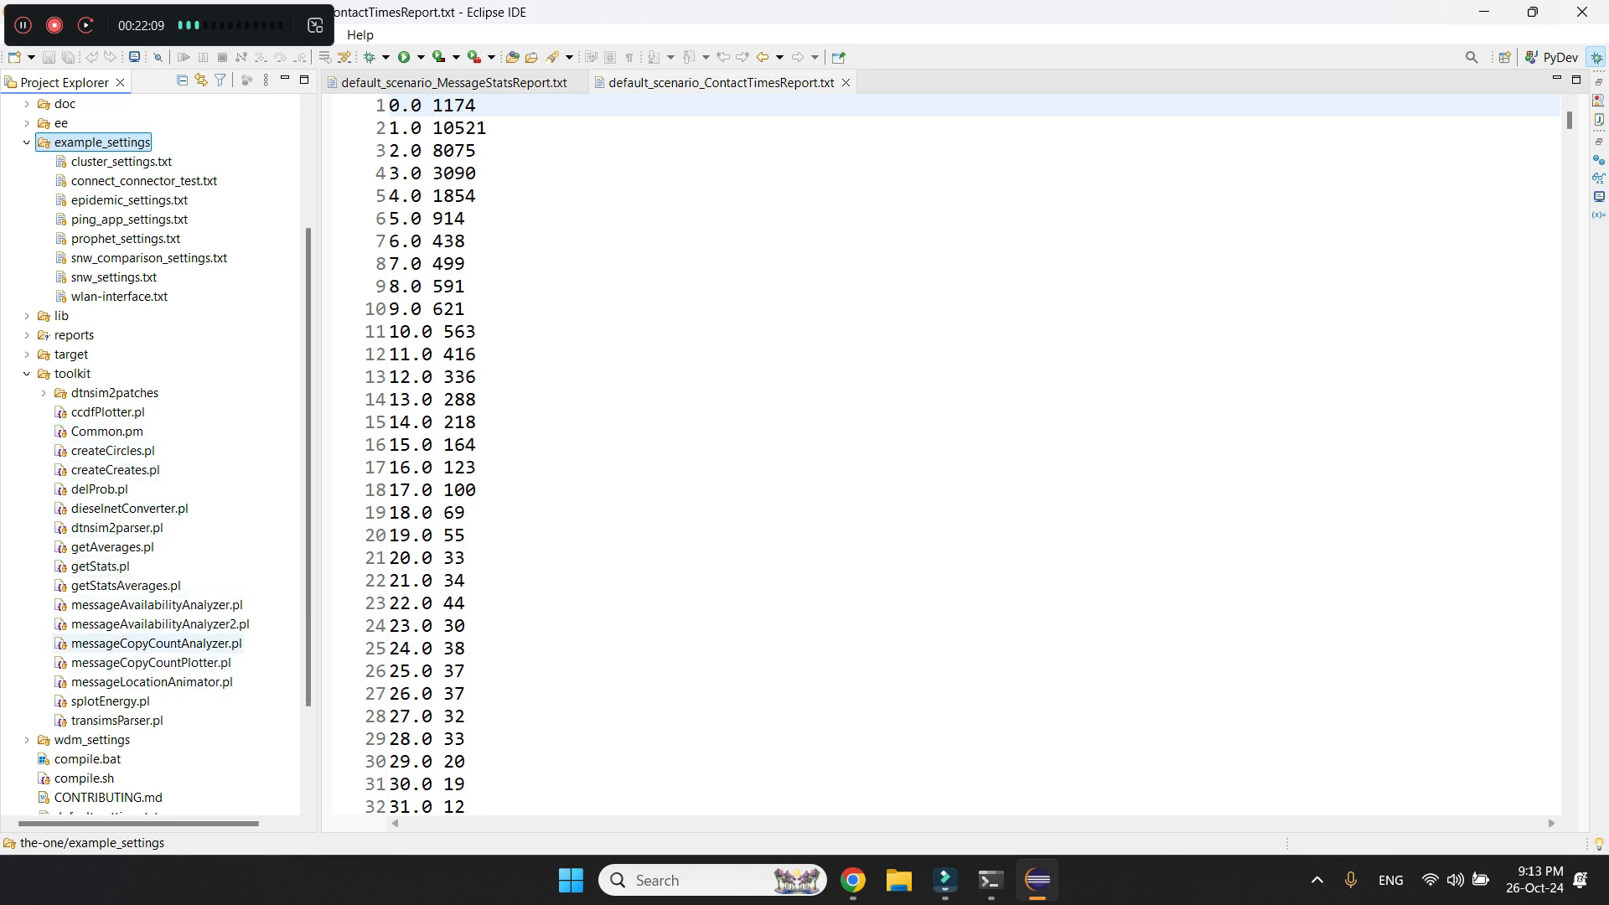
scroll(150, 642, "up", 3)
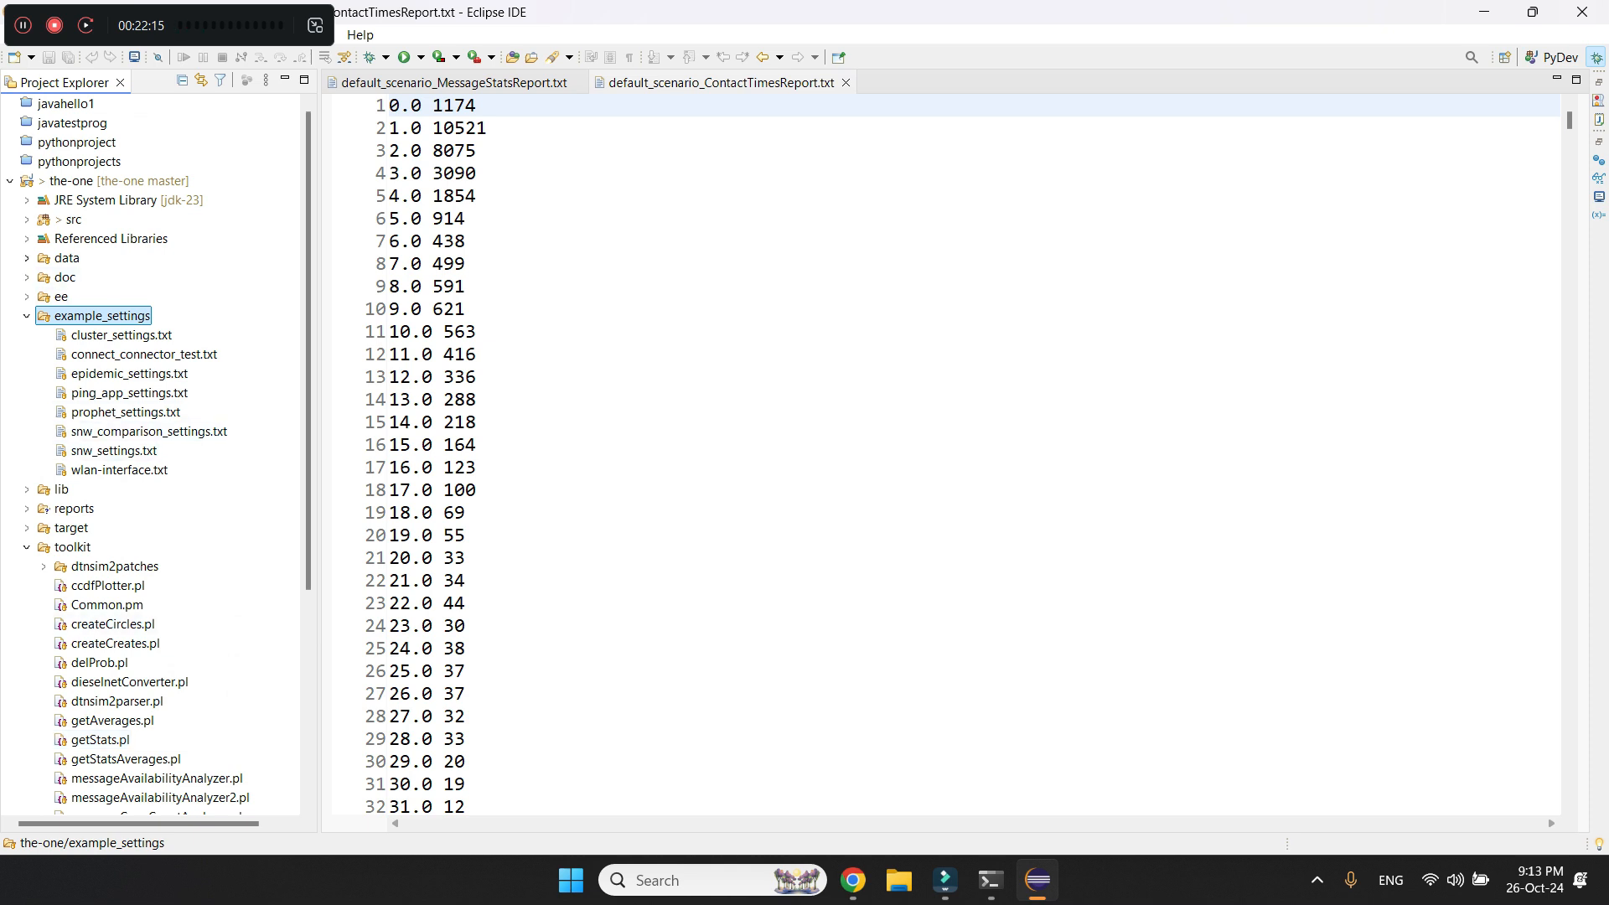
- Expand the data and ee folders to view their map files and external event files
left_click(27, 257)
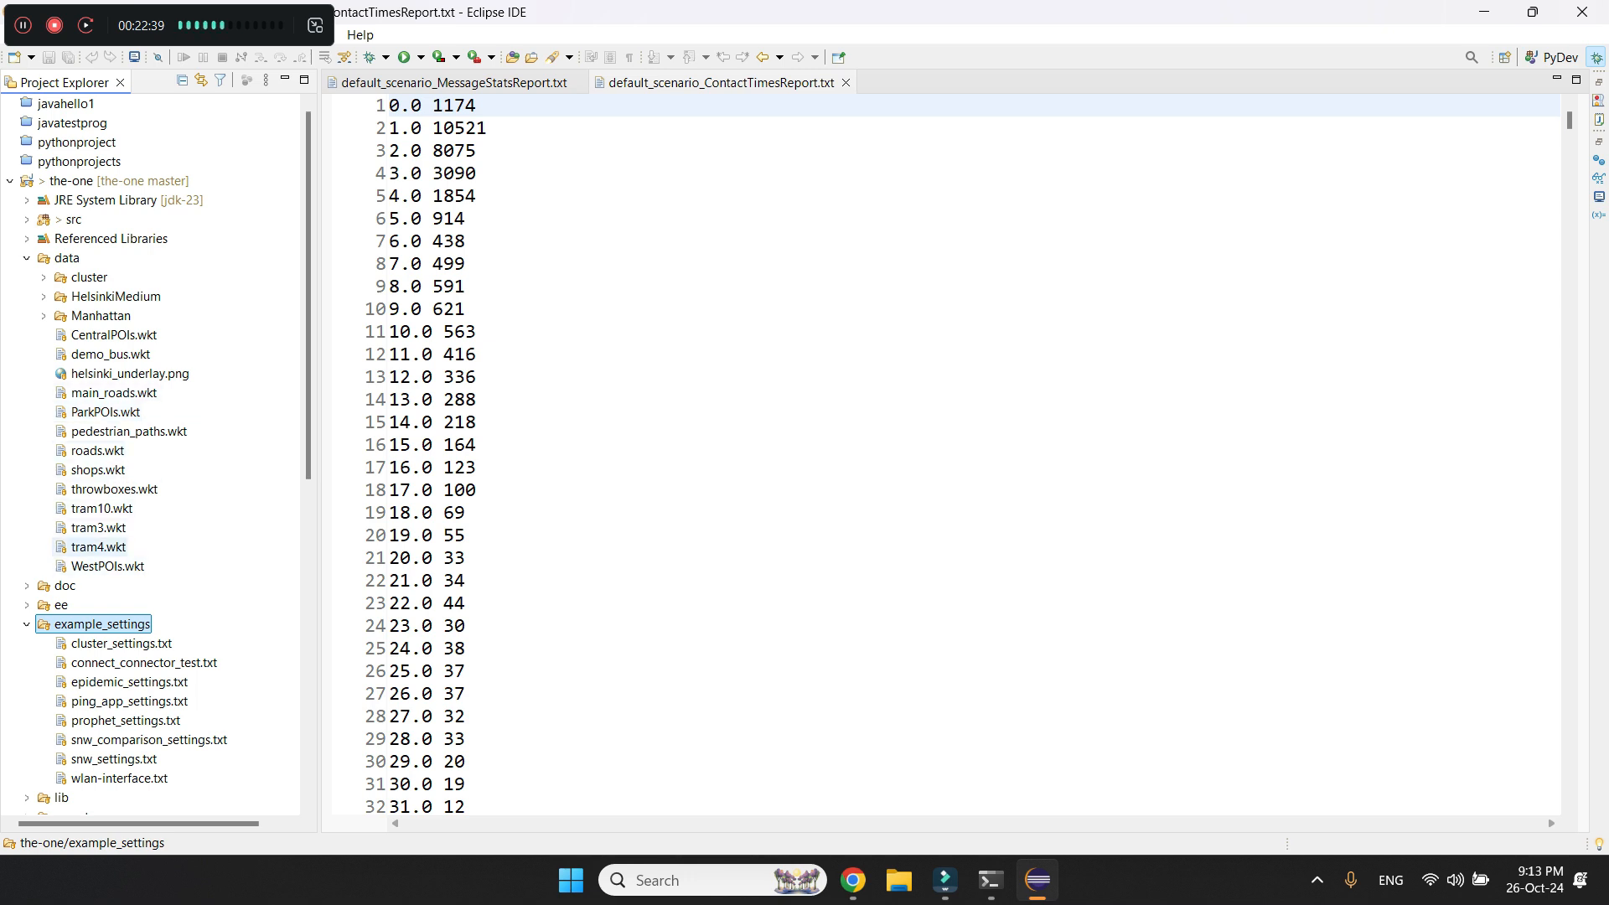
double_click(59, 605)
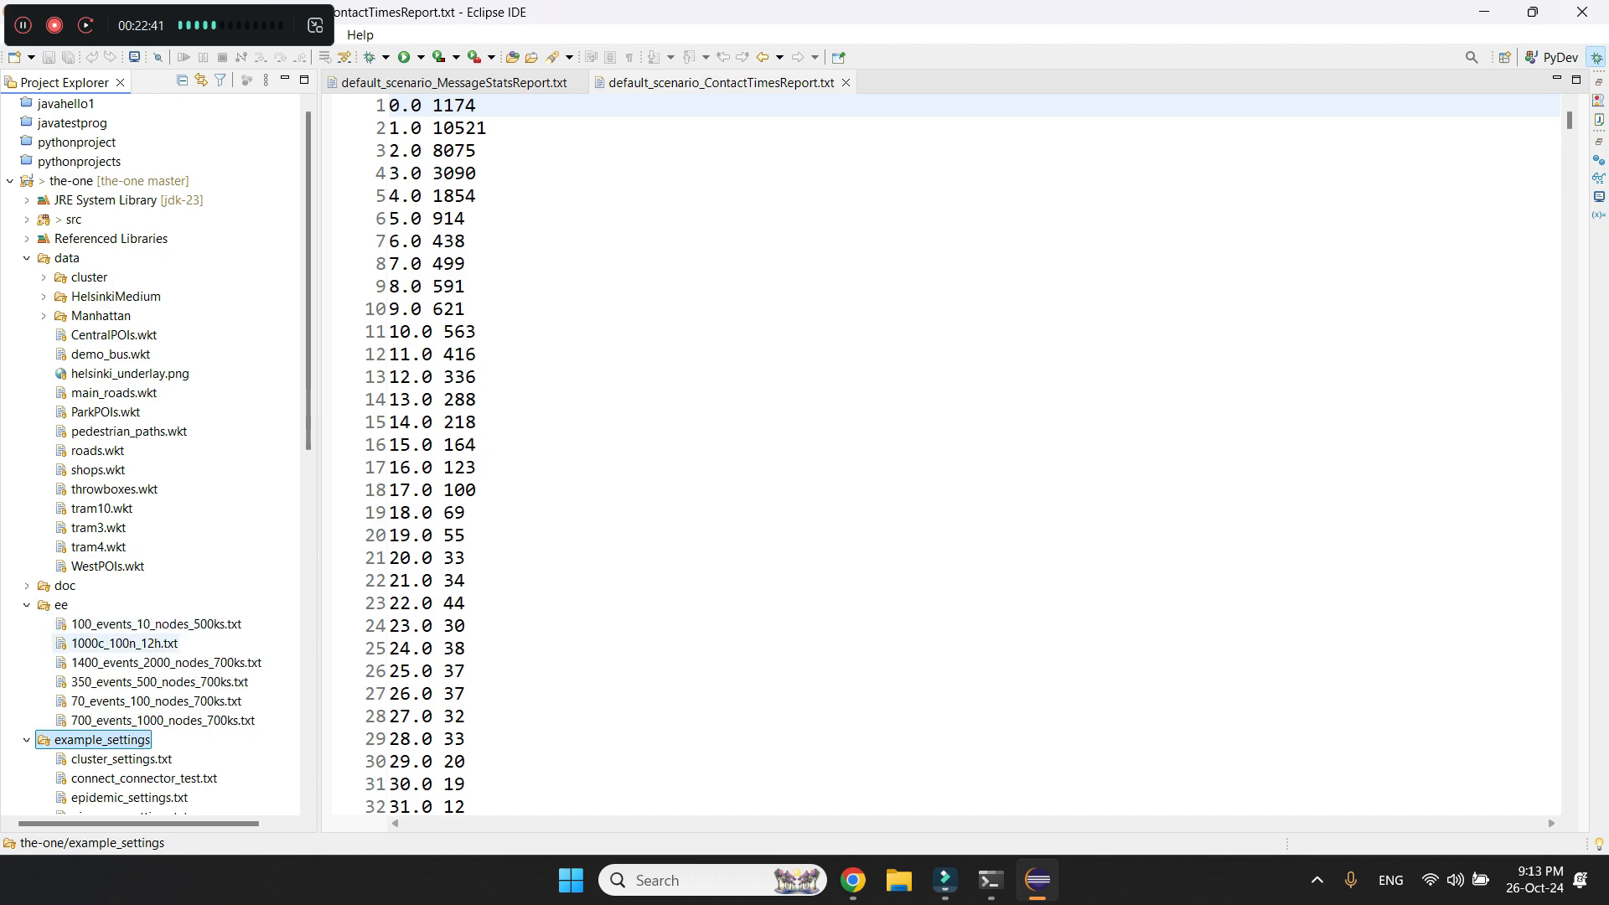
scroll(126, 624, "down", 3)
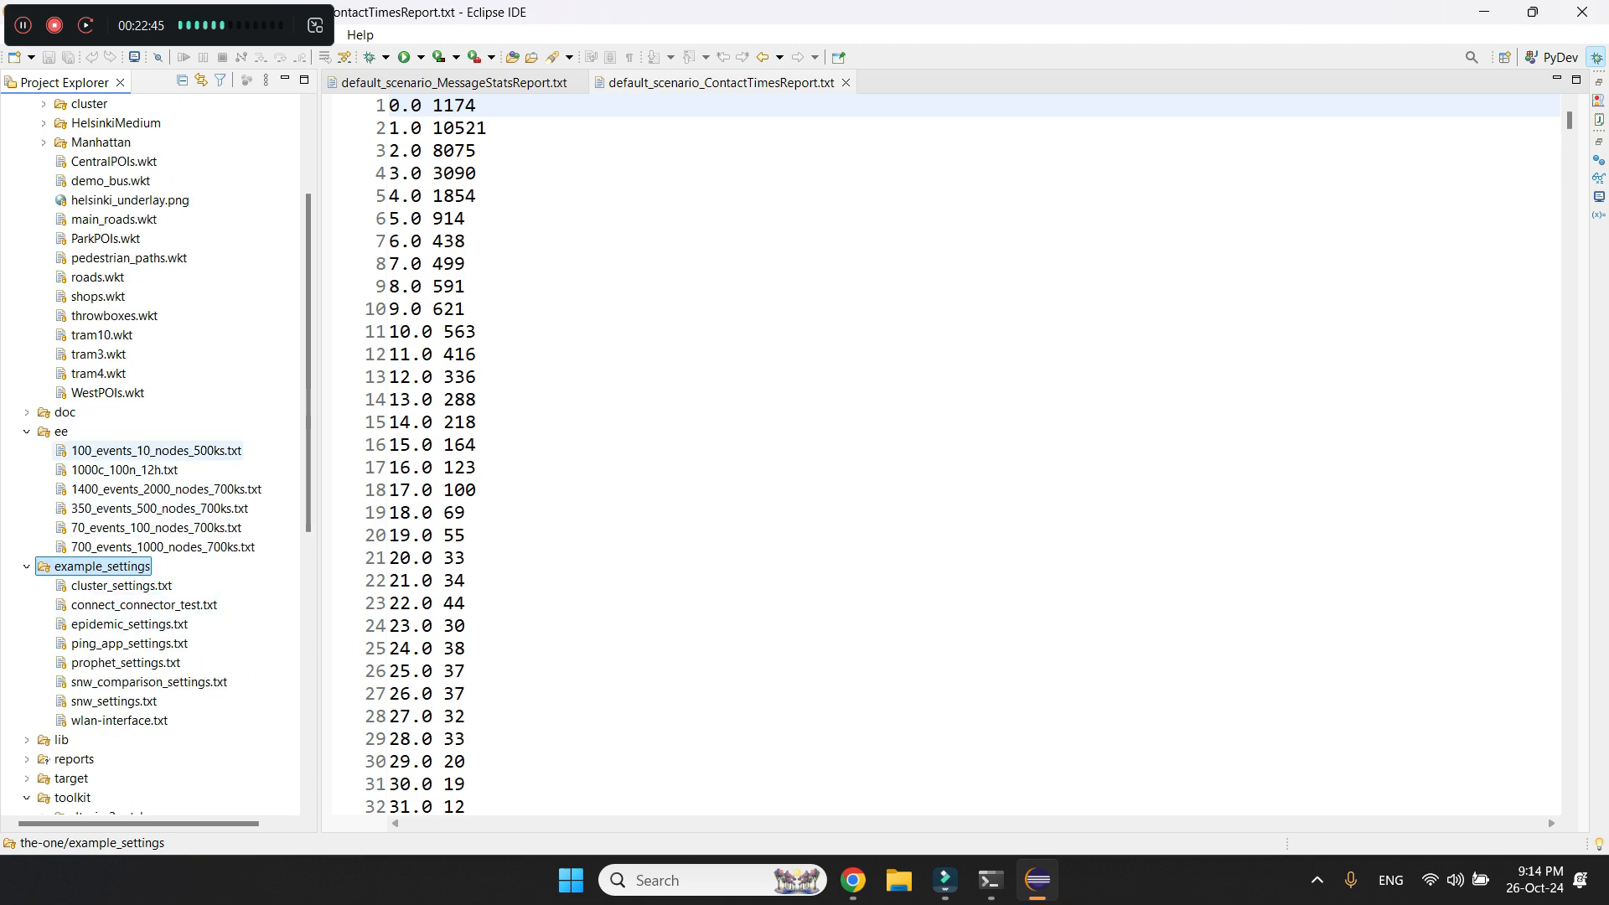
- Open 100_events_10_nodes_500ks.txt from the ee folder and examine each field of its first event, plus the remaining event list
double_click(156, 450)
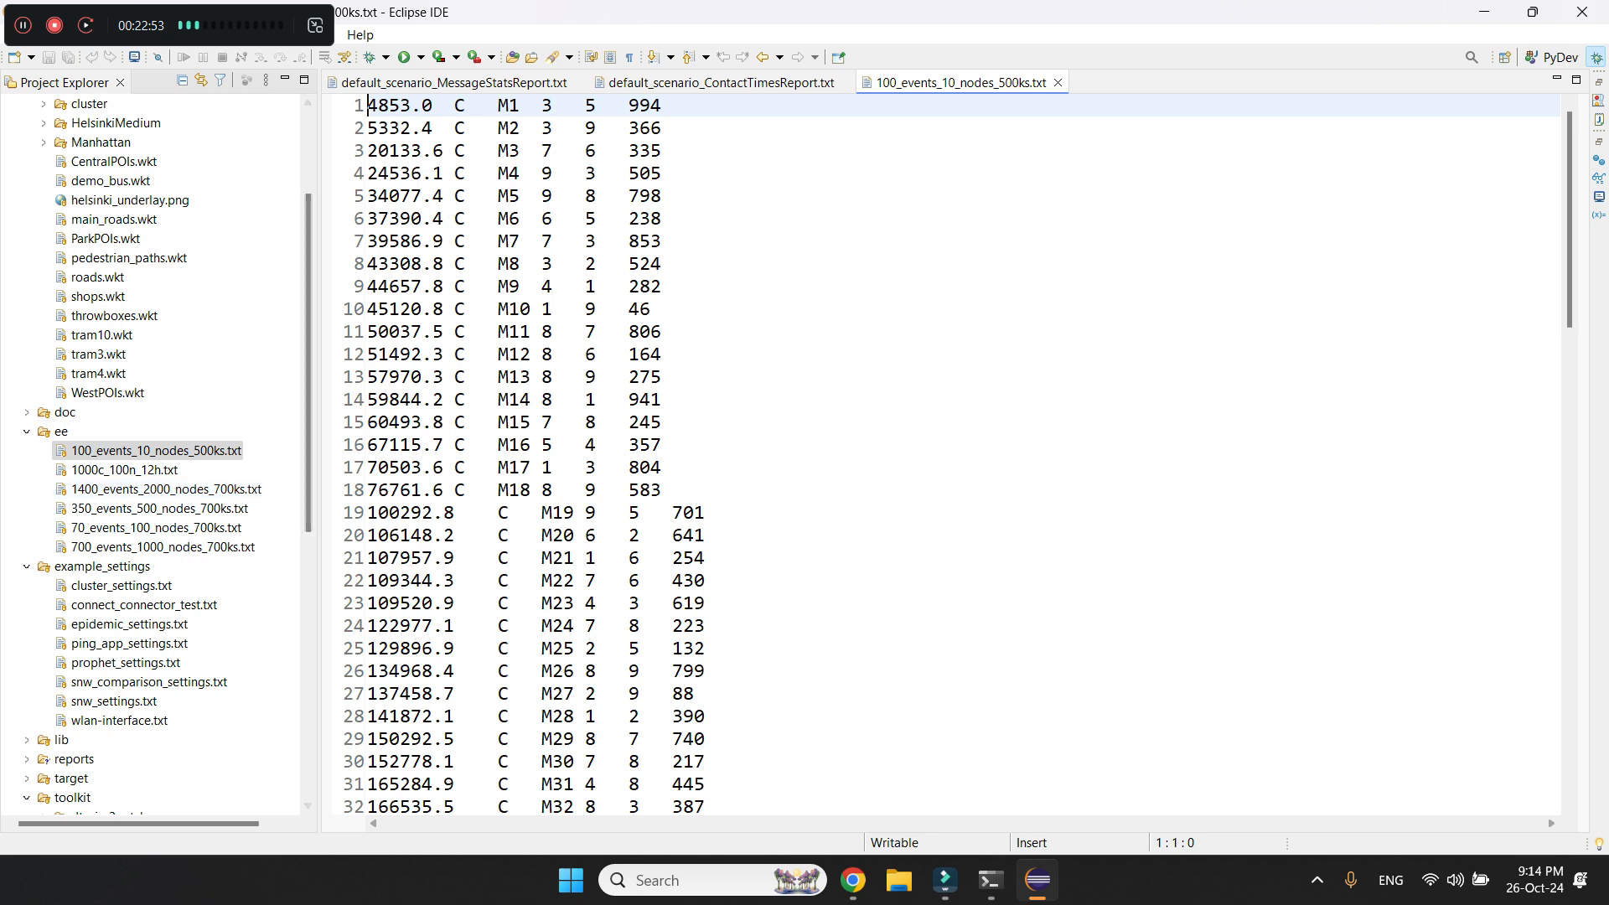
left_click(389, 105)
double_click(460, 106)
double_click(509, 105)
left_click(544, 105)
double_click(590, 106)
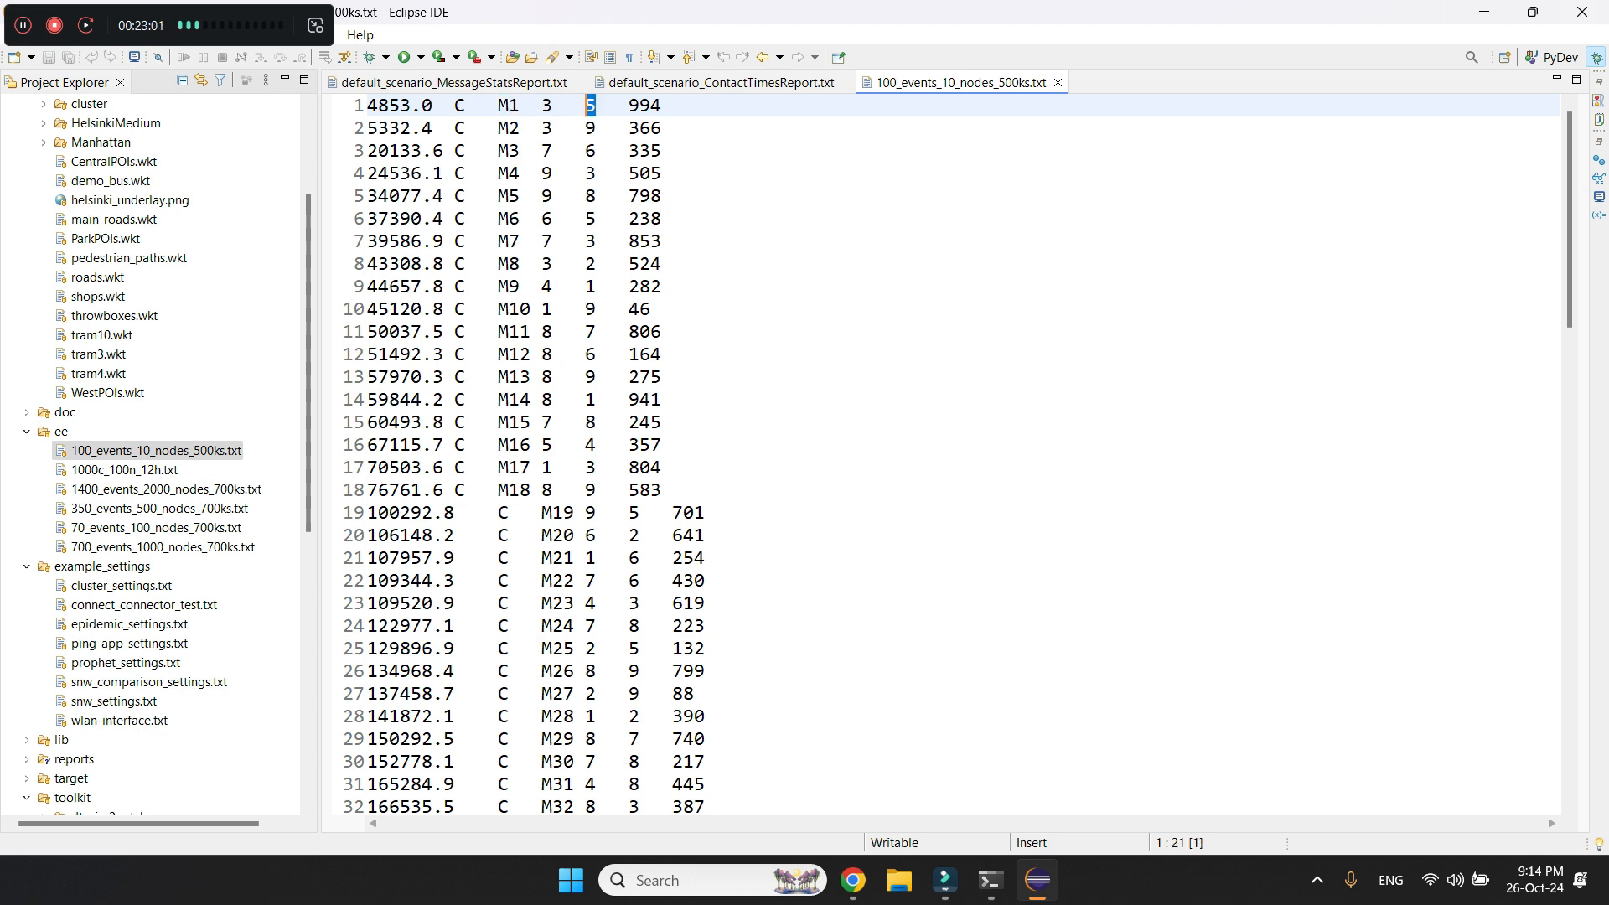
left_click(641, 106)
double_click(640, 105)
scroll(641, 106, "down", 20)
scroll(939, 453, "down", 3)
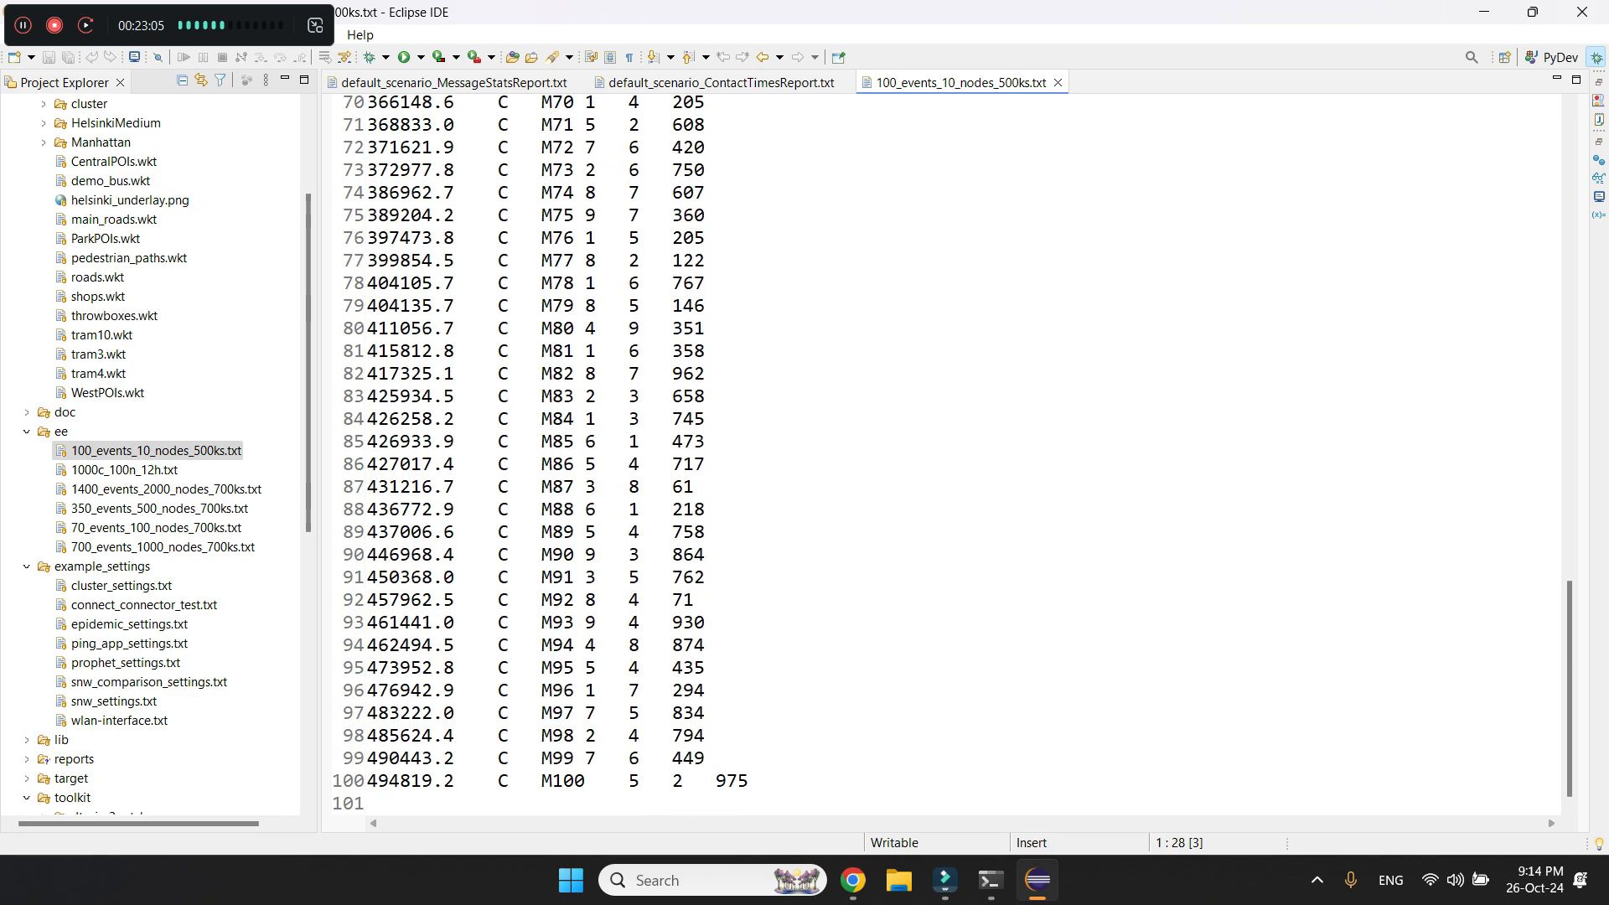
scroll(938, 453, "up", 6)
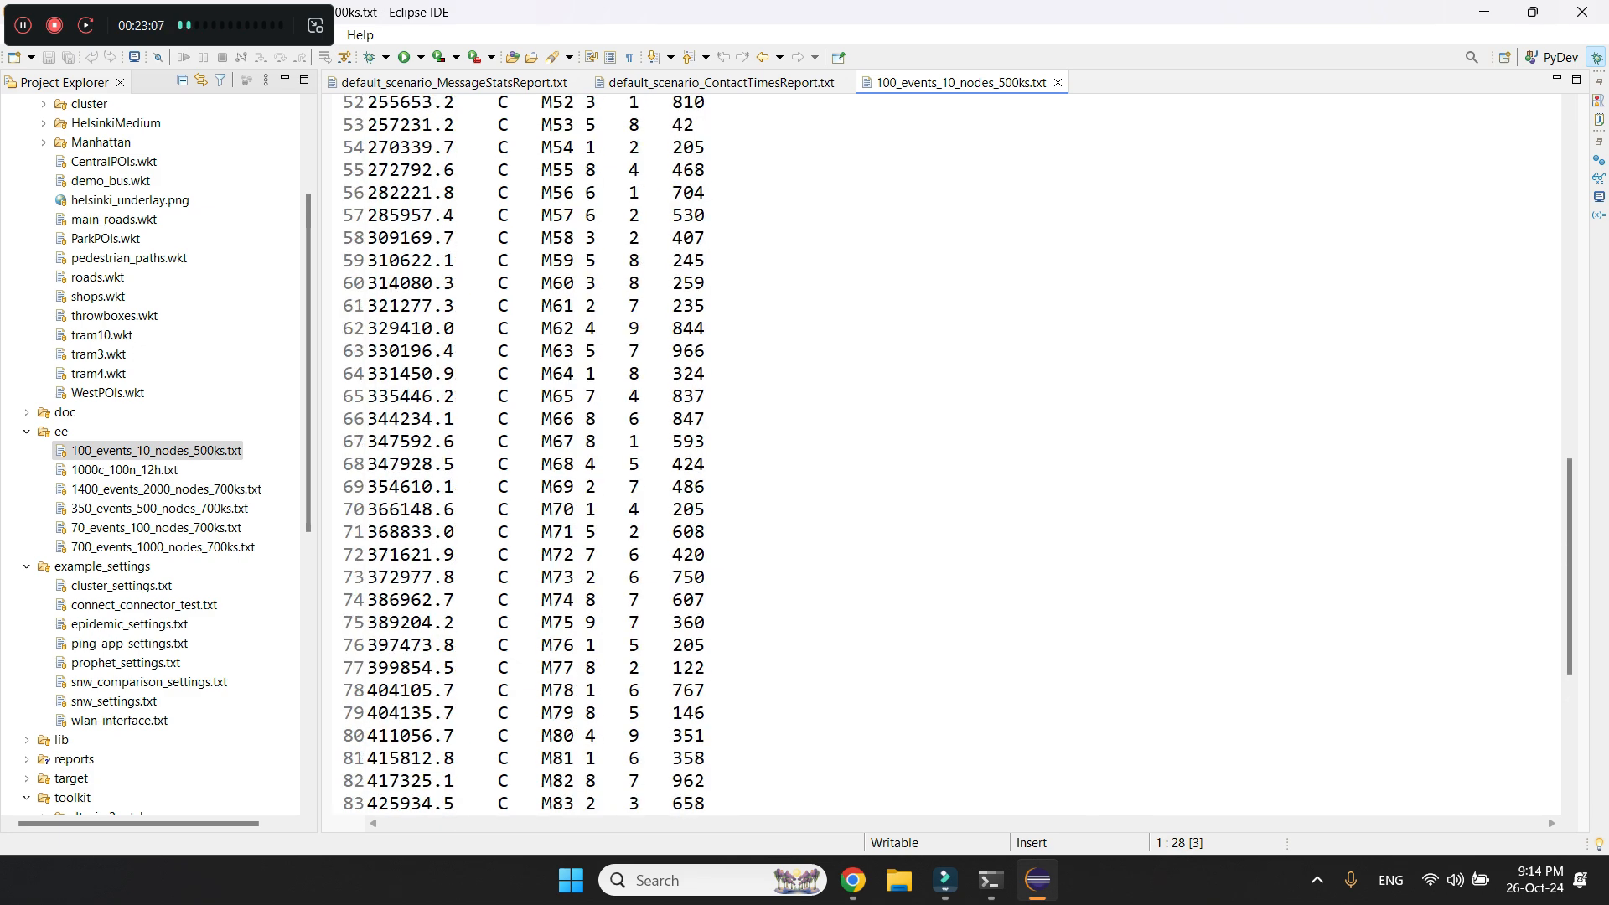
- Open 1400_events_2000_nodes_700ks.txt from the ee folder and look through its event entries
double_click(166, 490)
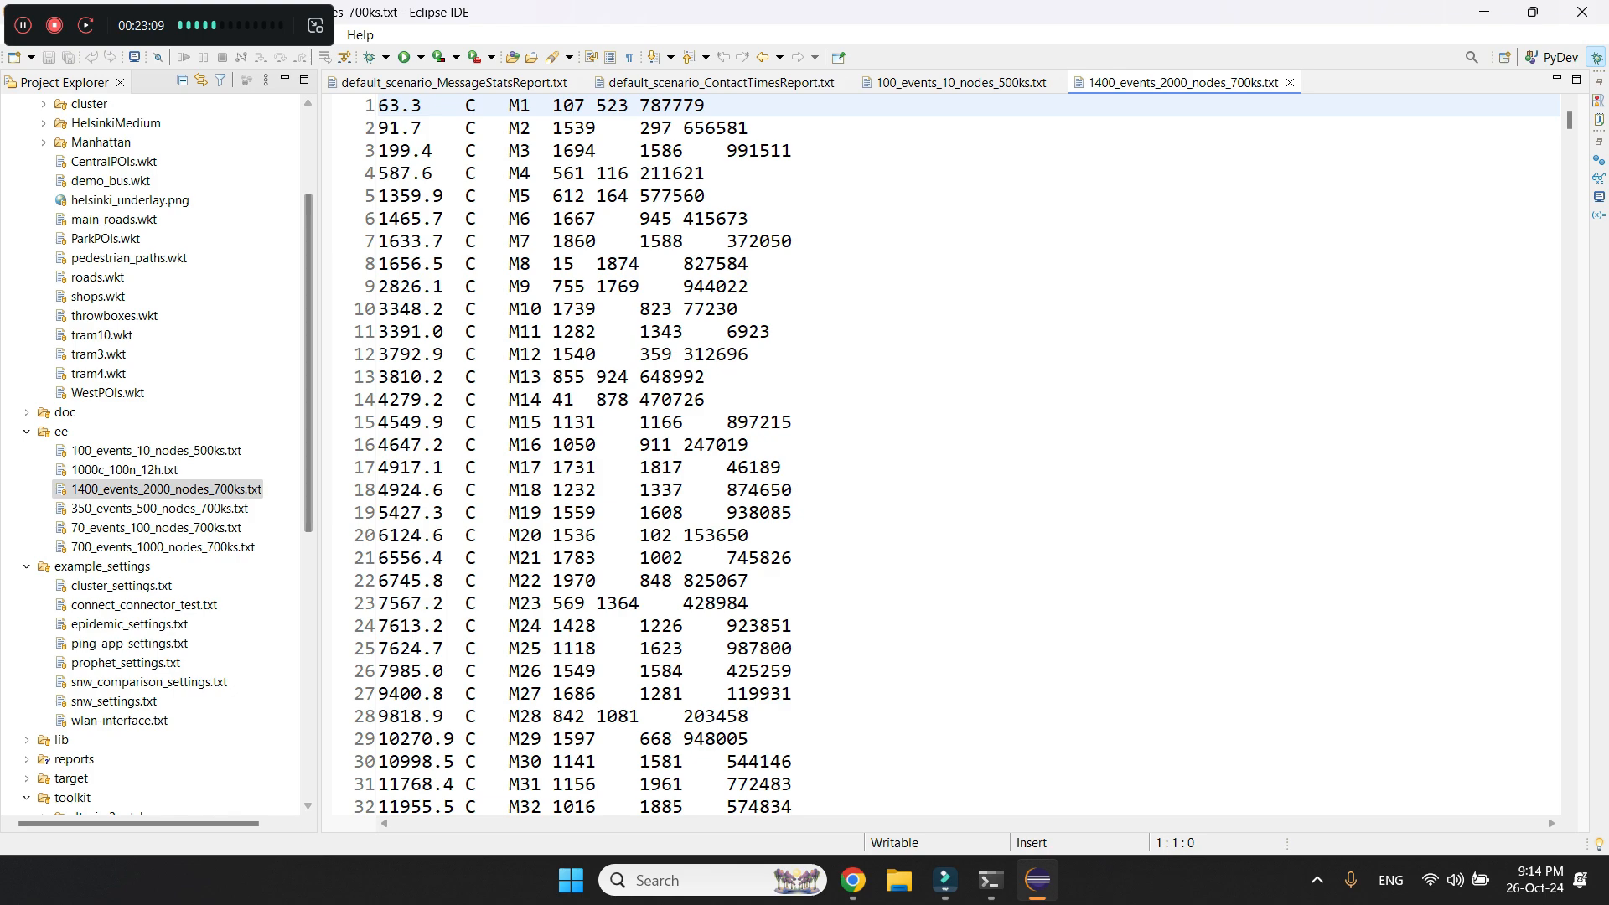
scroll(938, 453, "down", 5)
scroll(939, 452, "down", 6)
scroll(939, 453, "down", 20)
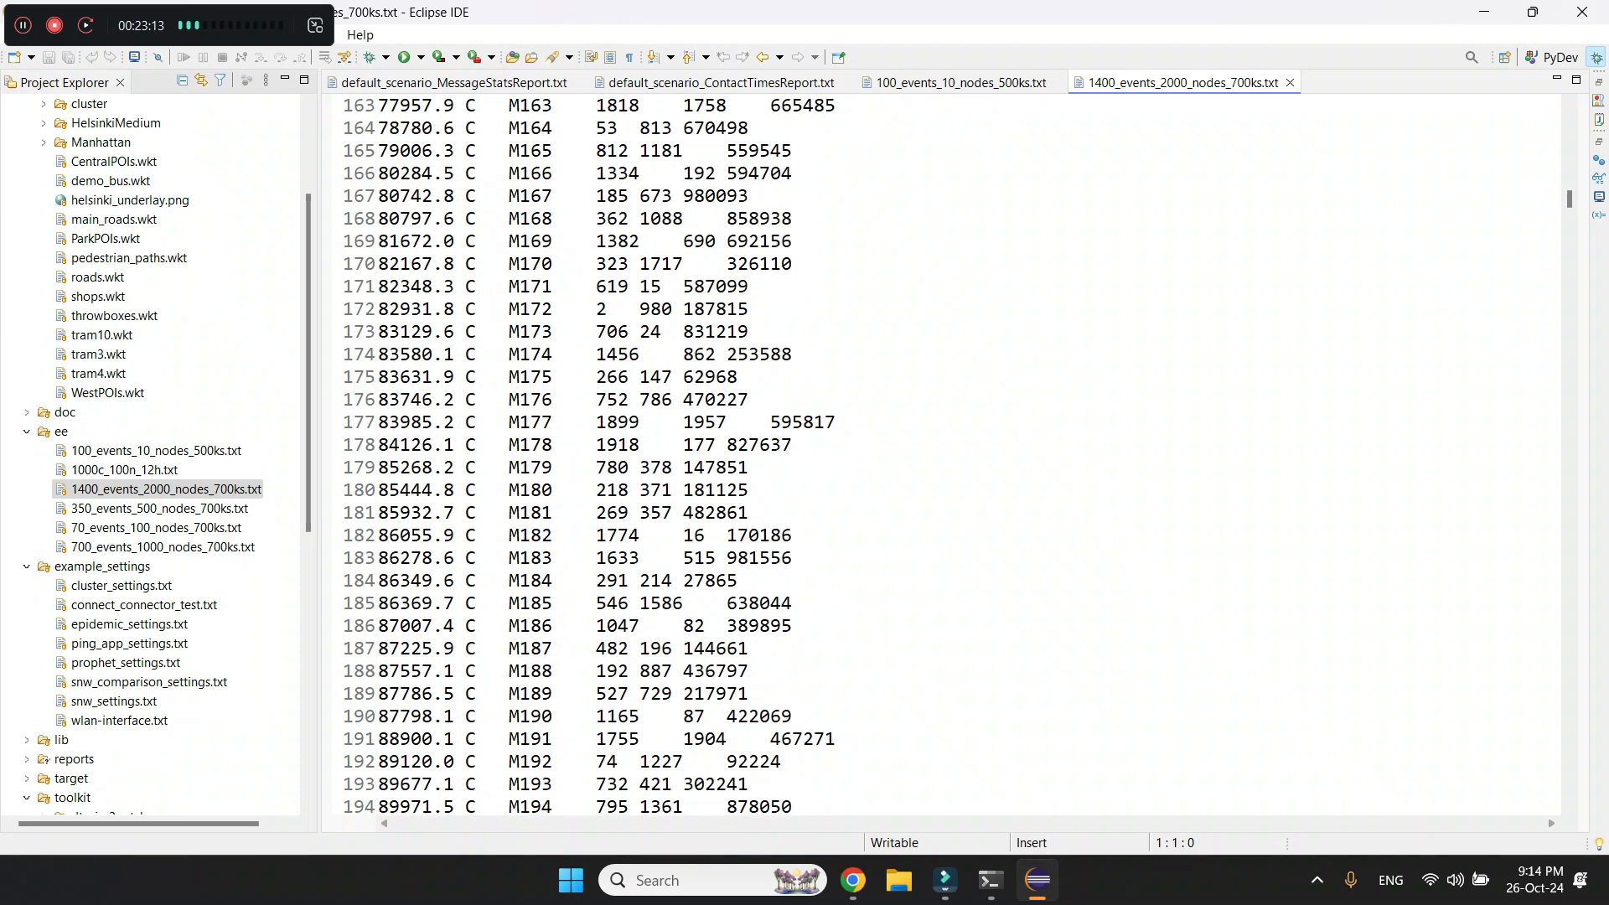
scroll(143, 453, "up", 3)
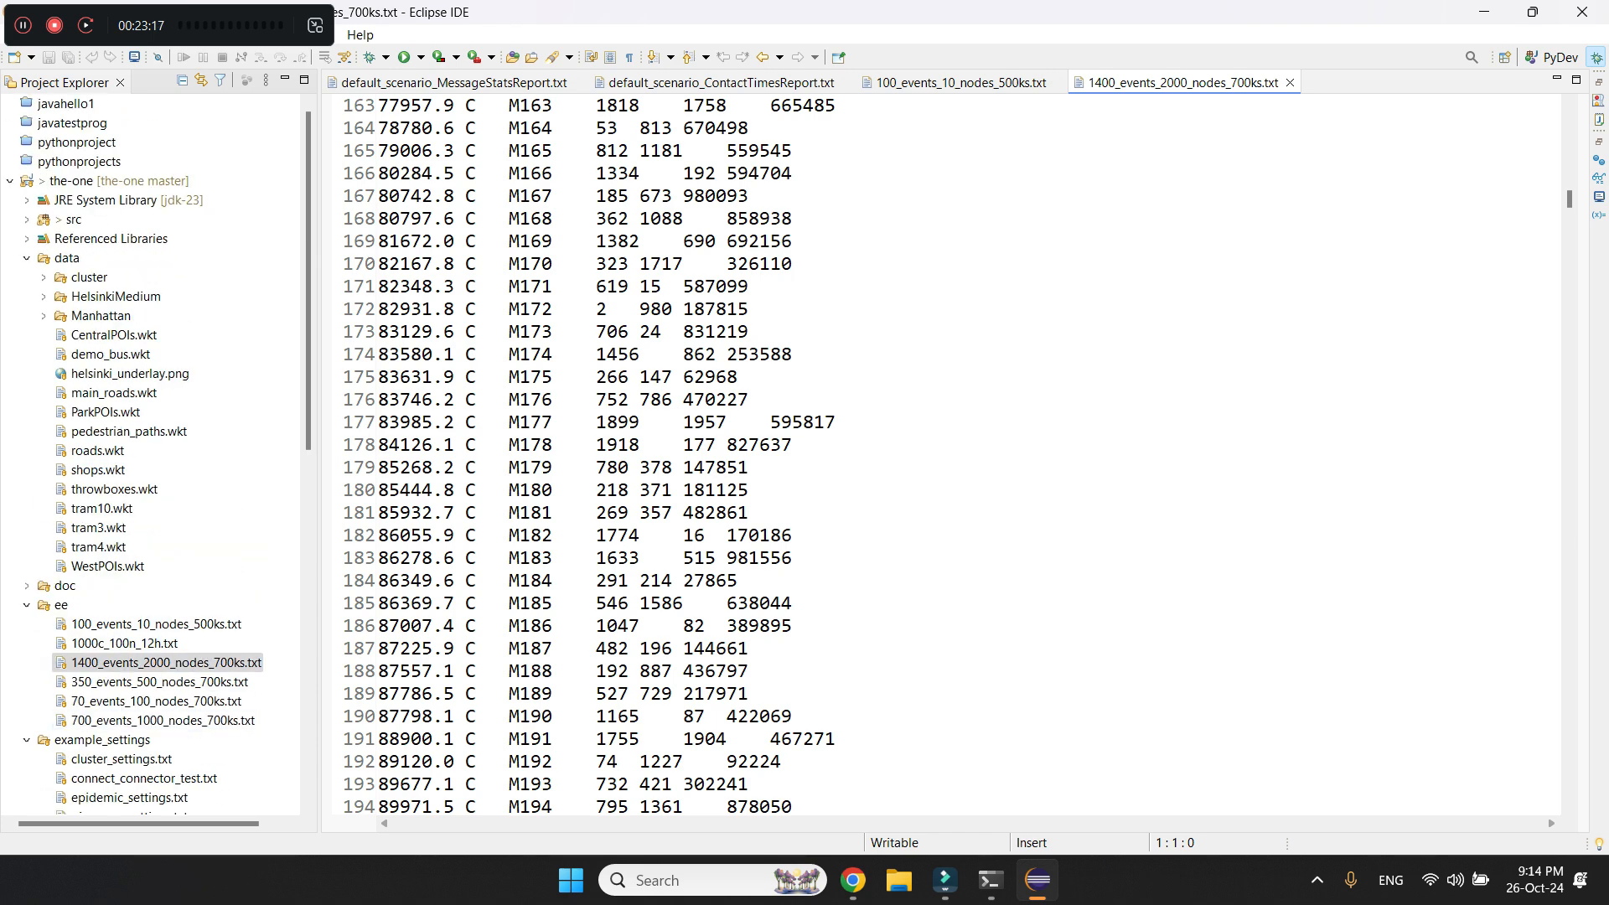
scroll(150, 453, "down", 9)
scroll(151, 452, "up", 9)
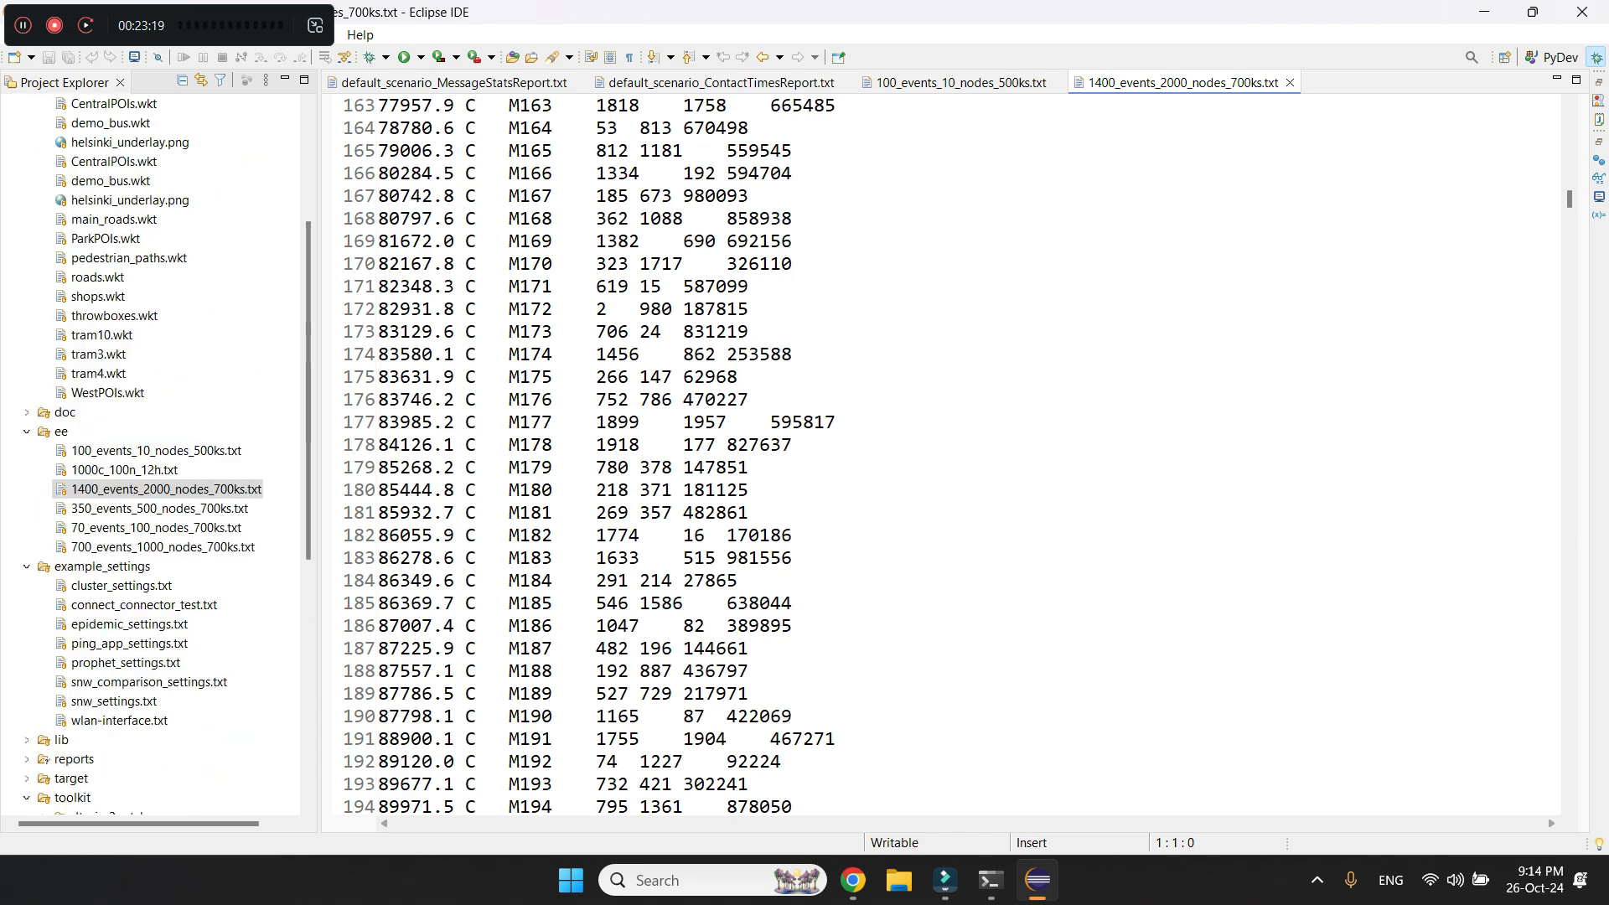
- Collapse the data, ee, example_settings and toolkit folders in the the-one project
left_click(27, 257)
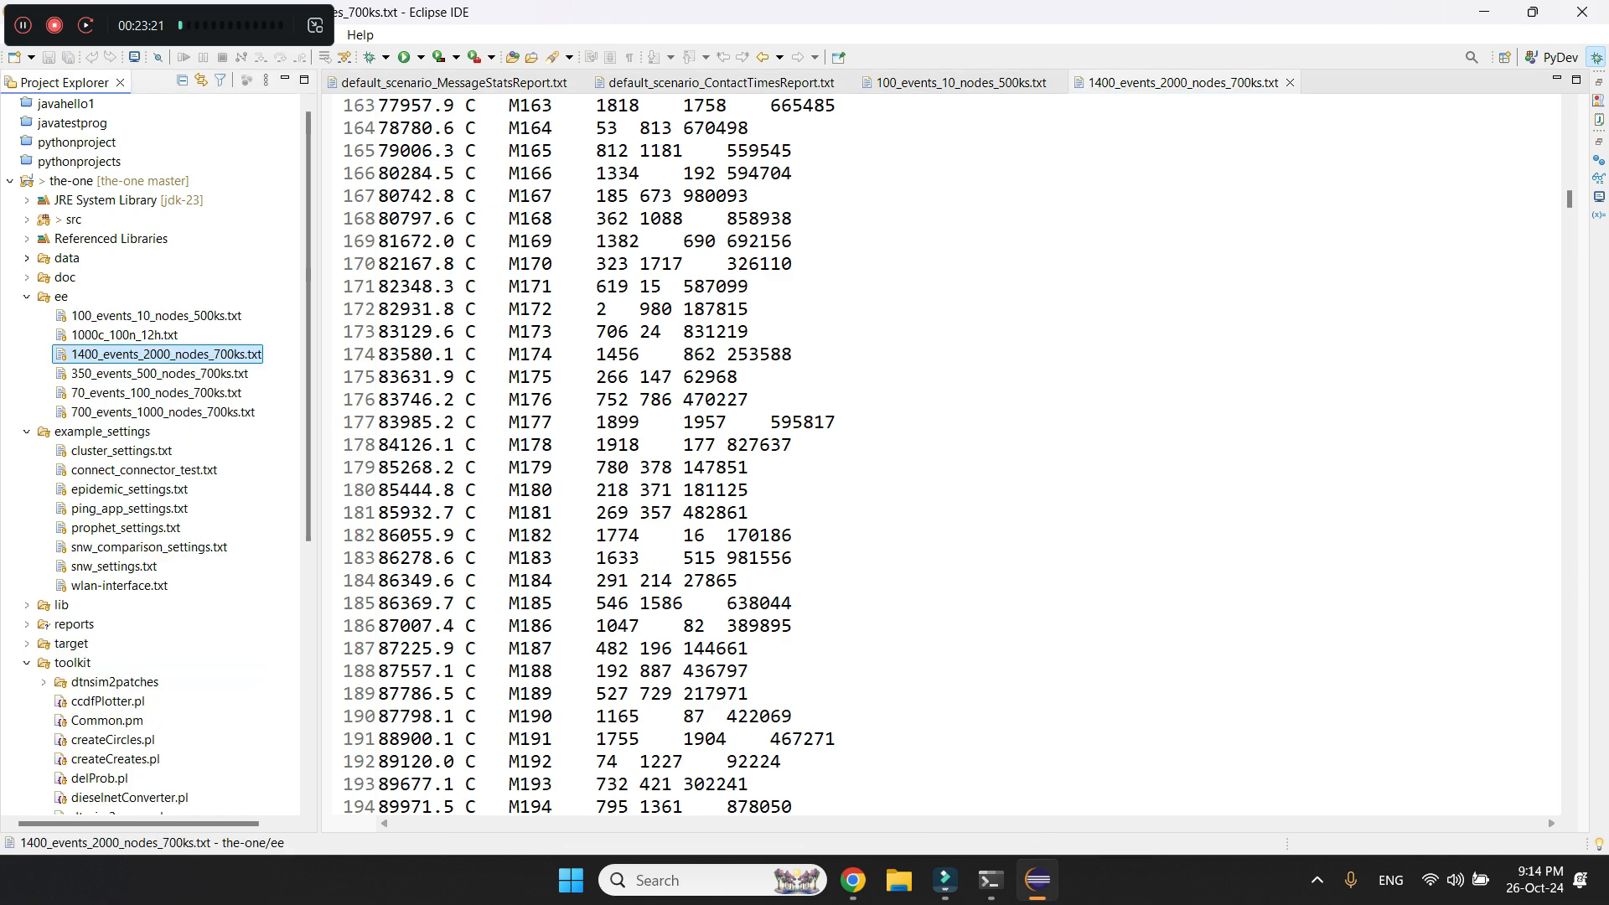
left_click(27, 297)
left_click(27, 316)
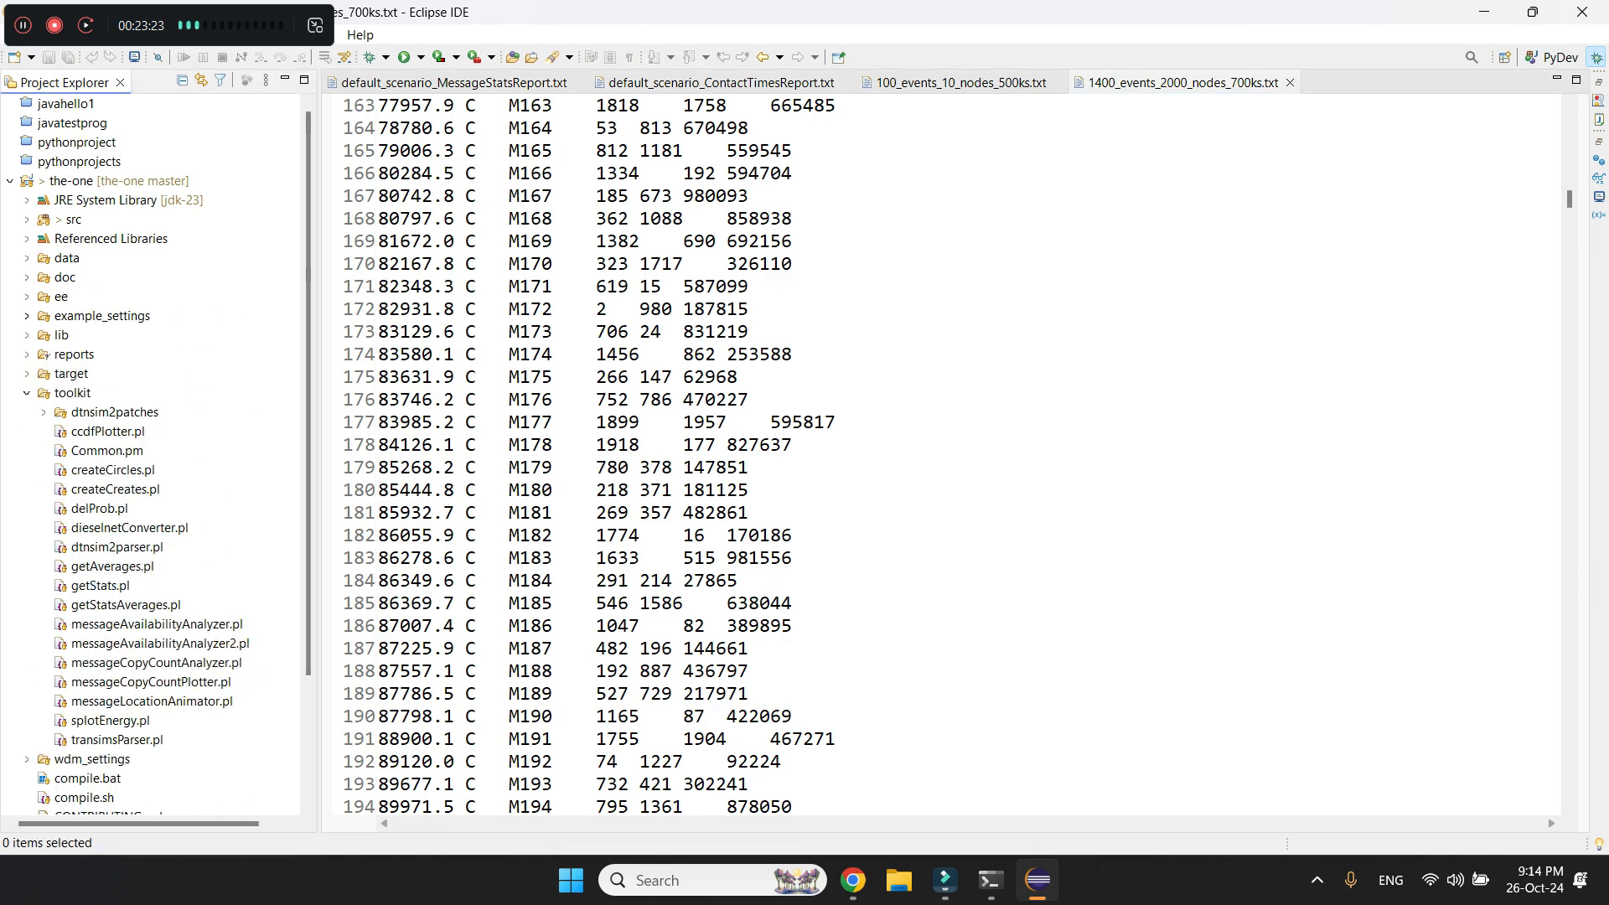
left_click(26, 393)
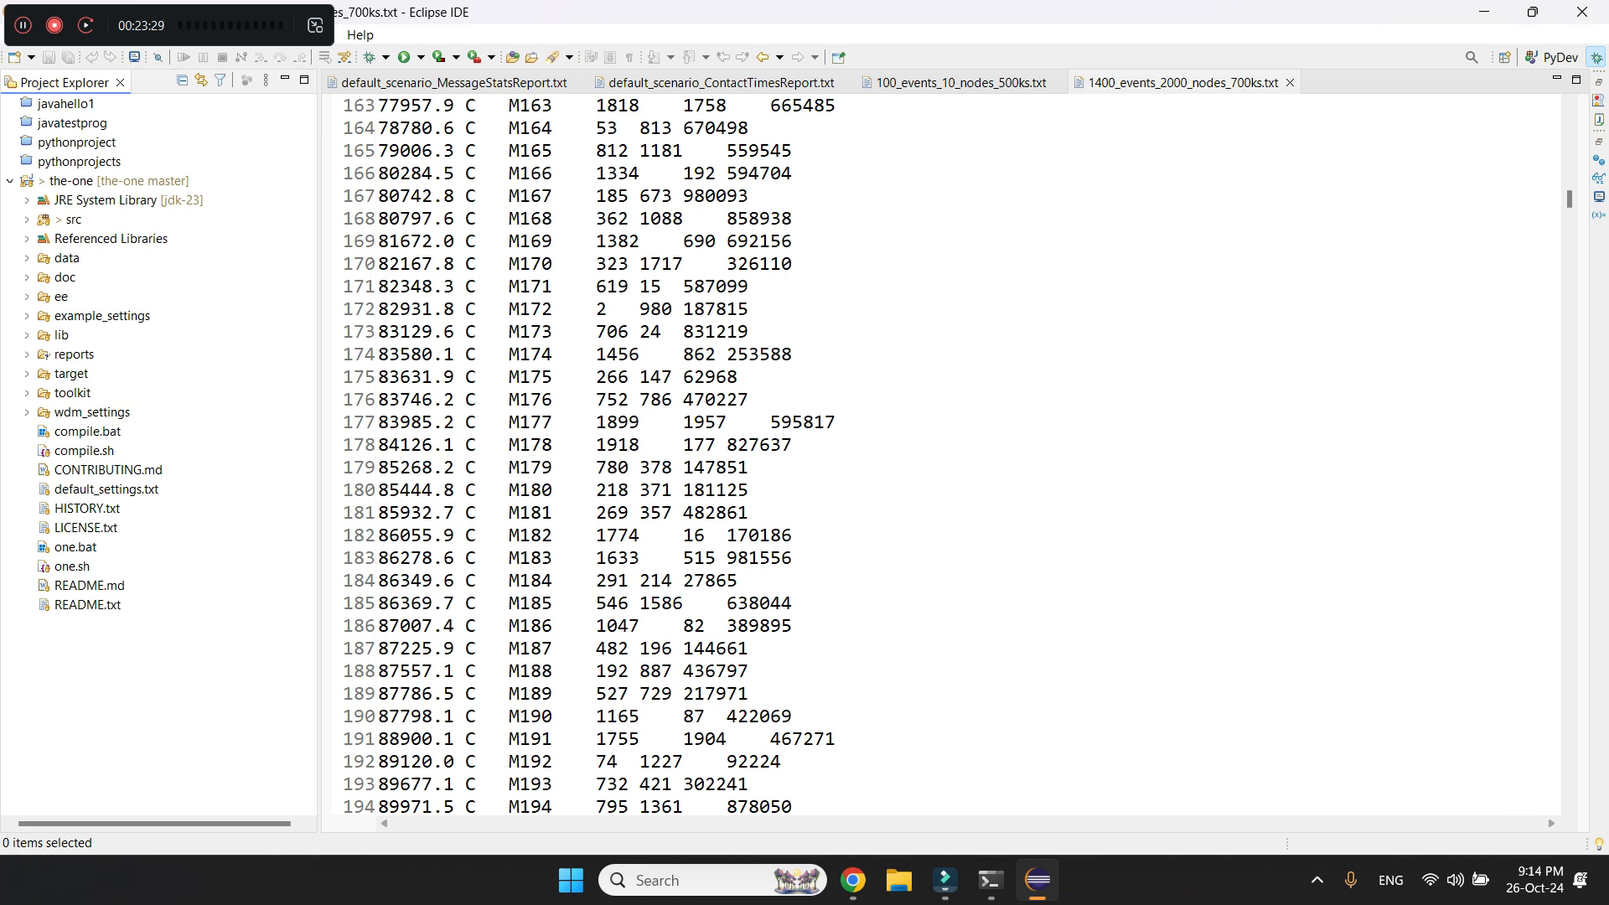
- Expand the src folder and its routing package to view the router classes
left_click(27, 219)
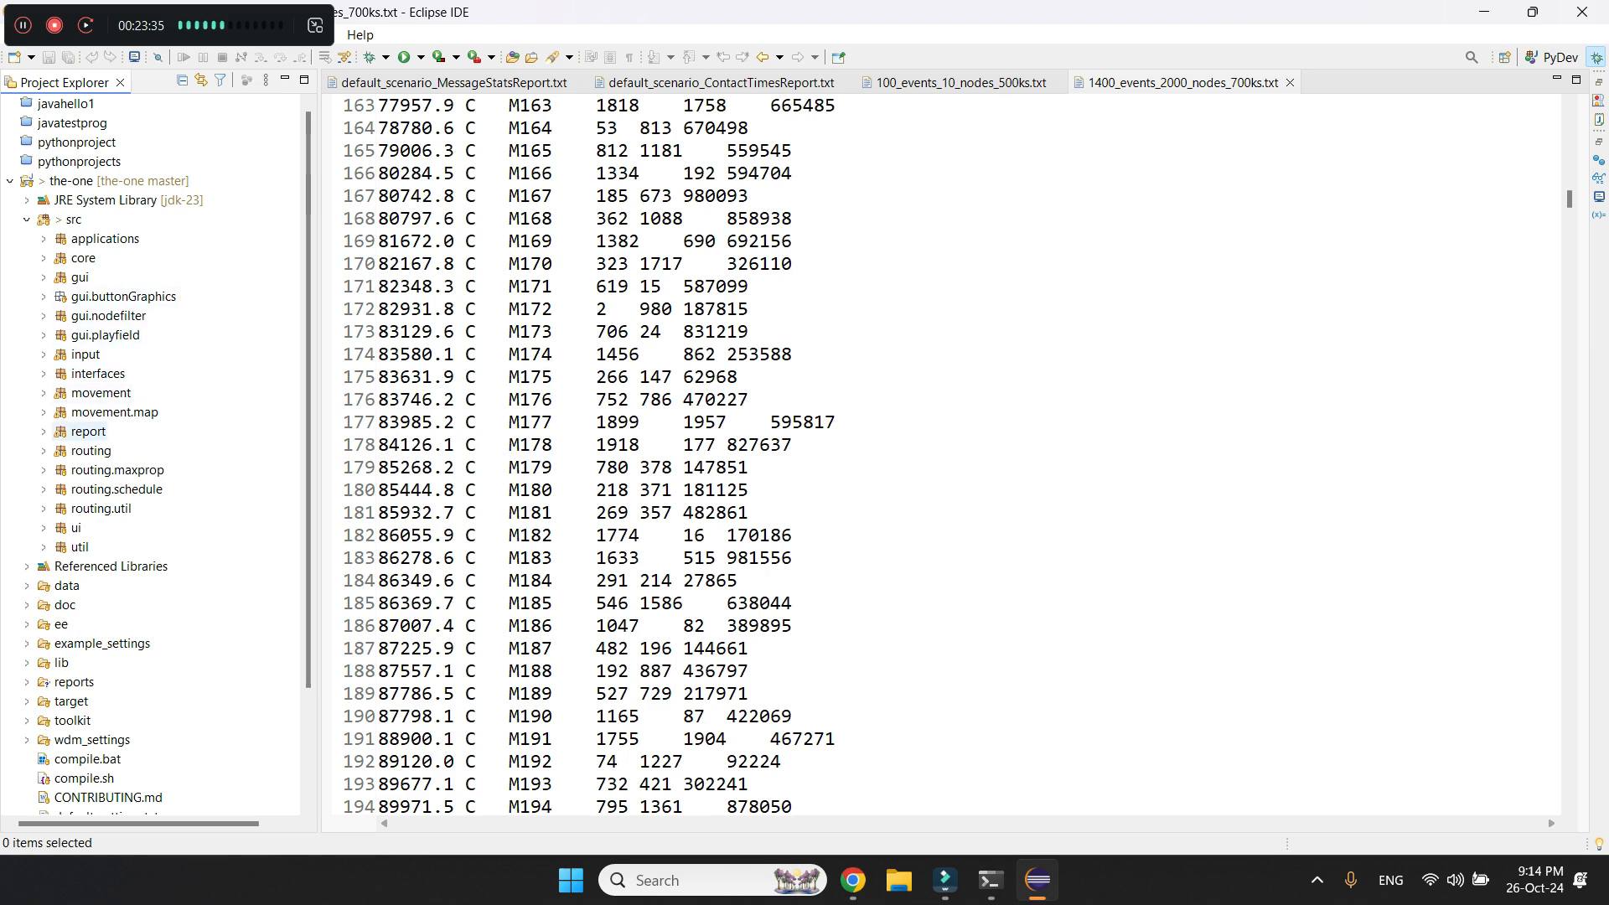
left_click(44, 451)
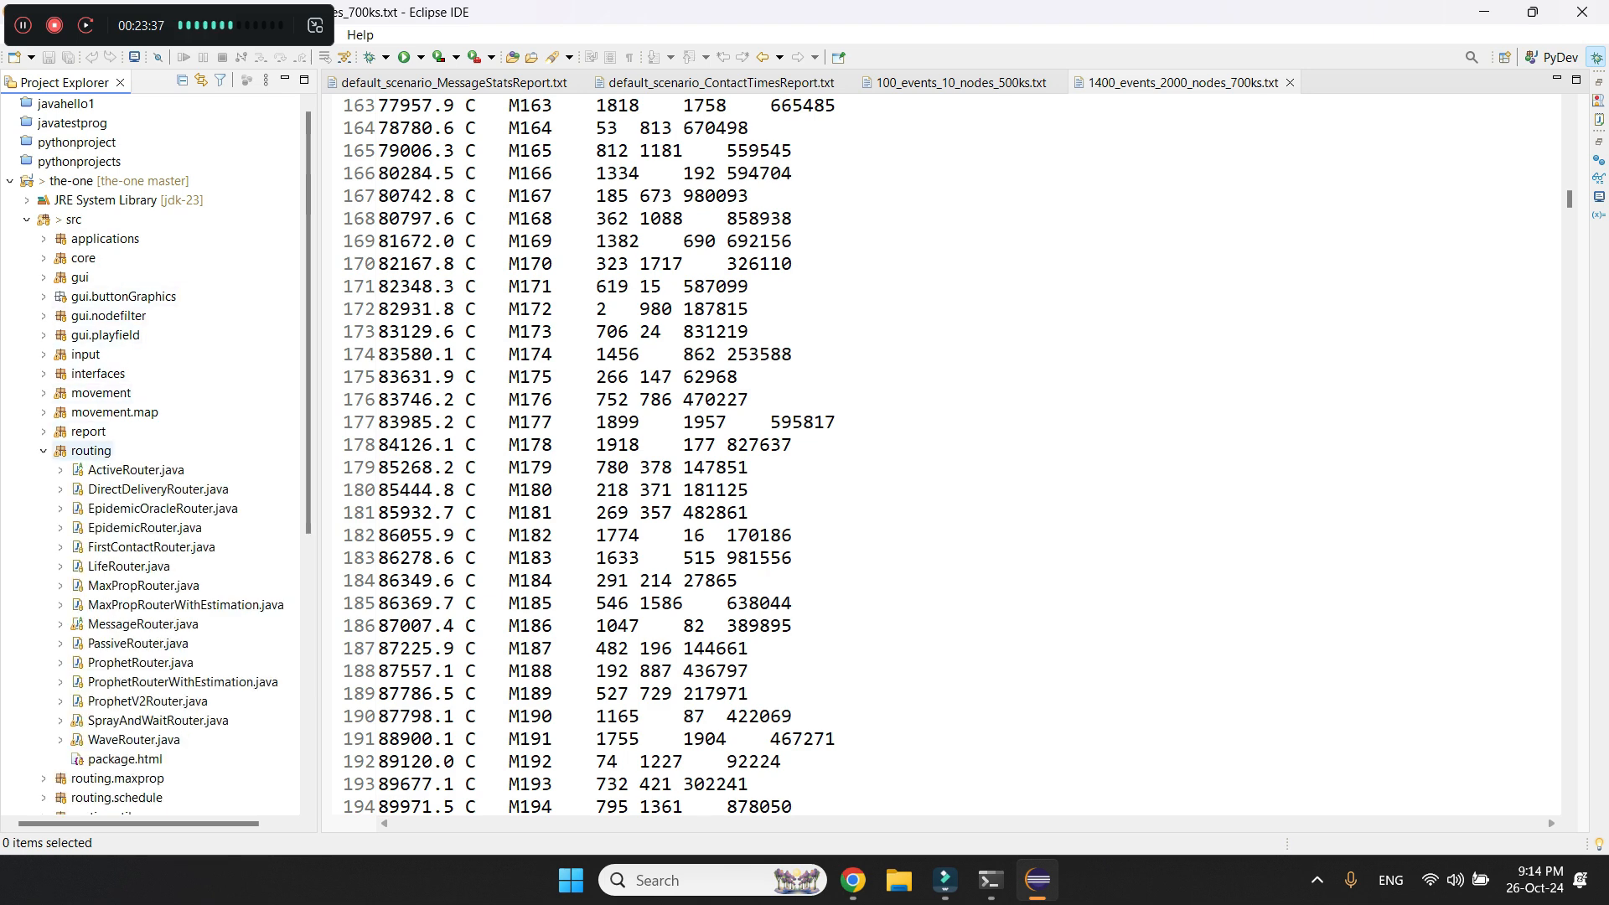
scroll(134, 469, "down", 3)
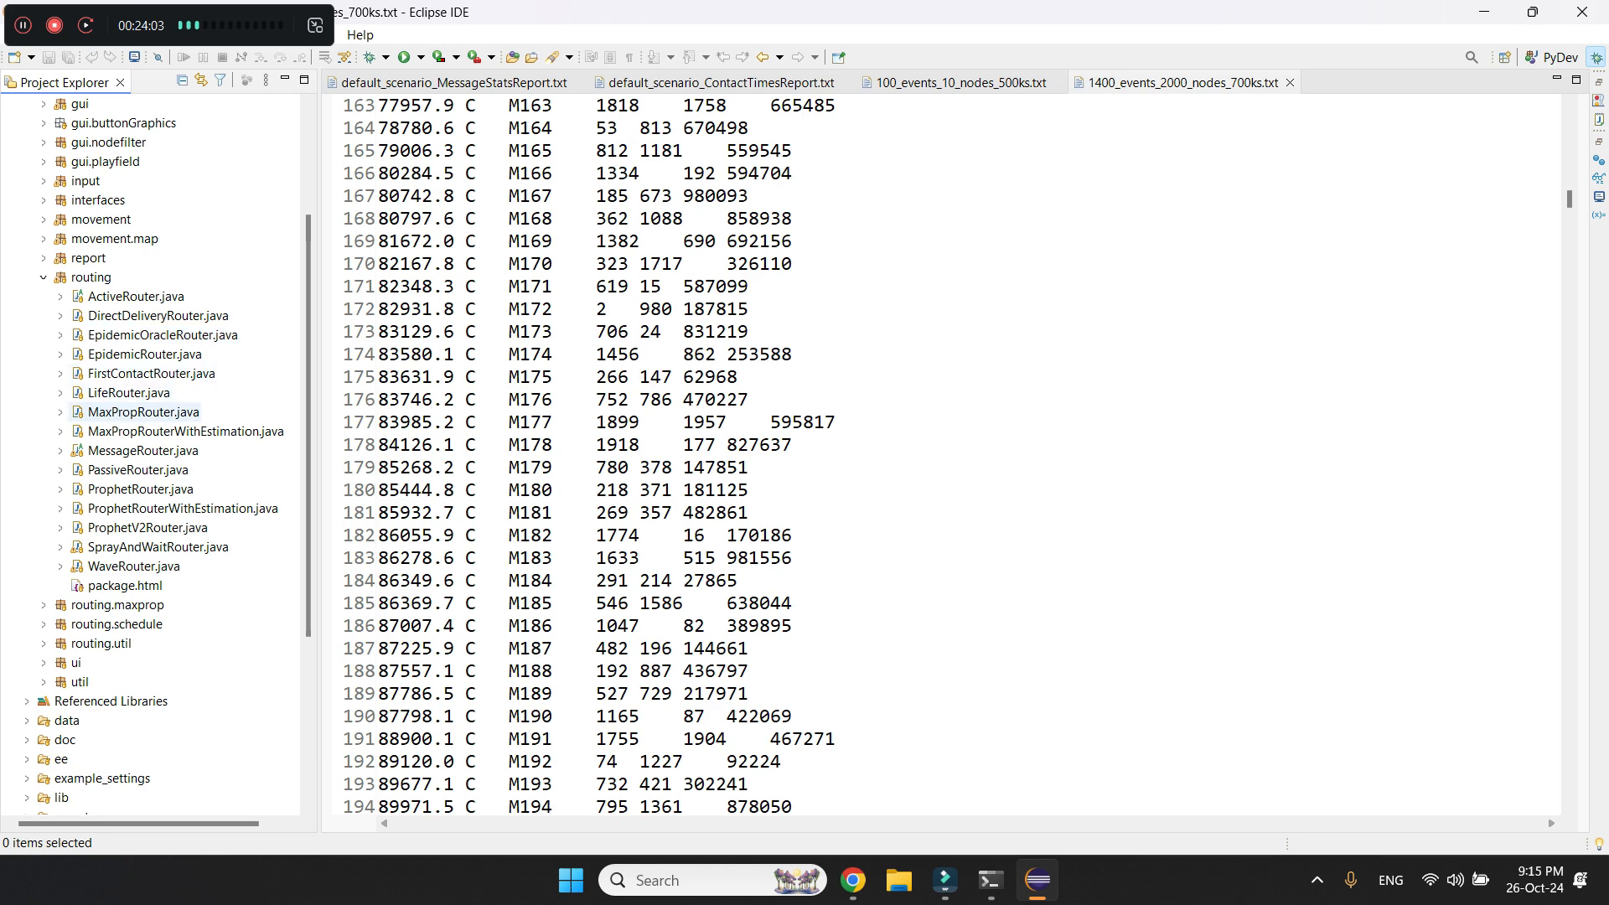
- Open MaxPropRouter.java from the routing package and examine its code and the header comment citing the MaxProp paper
double_click(143, 412)
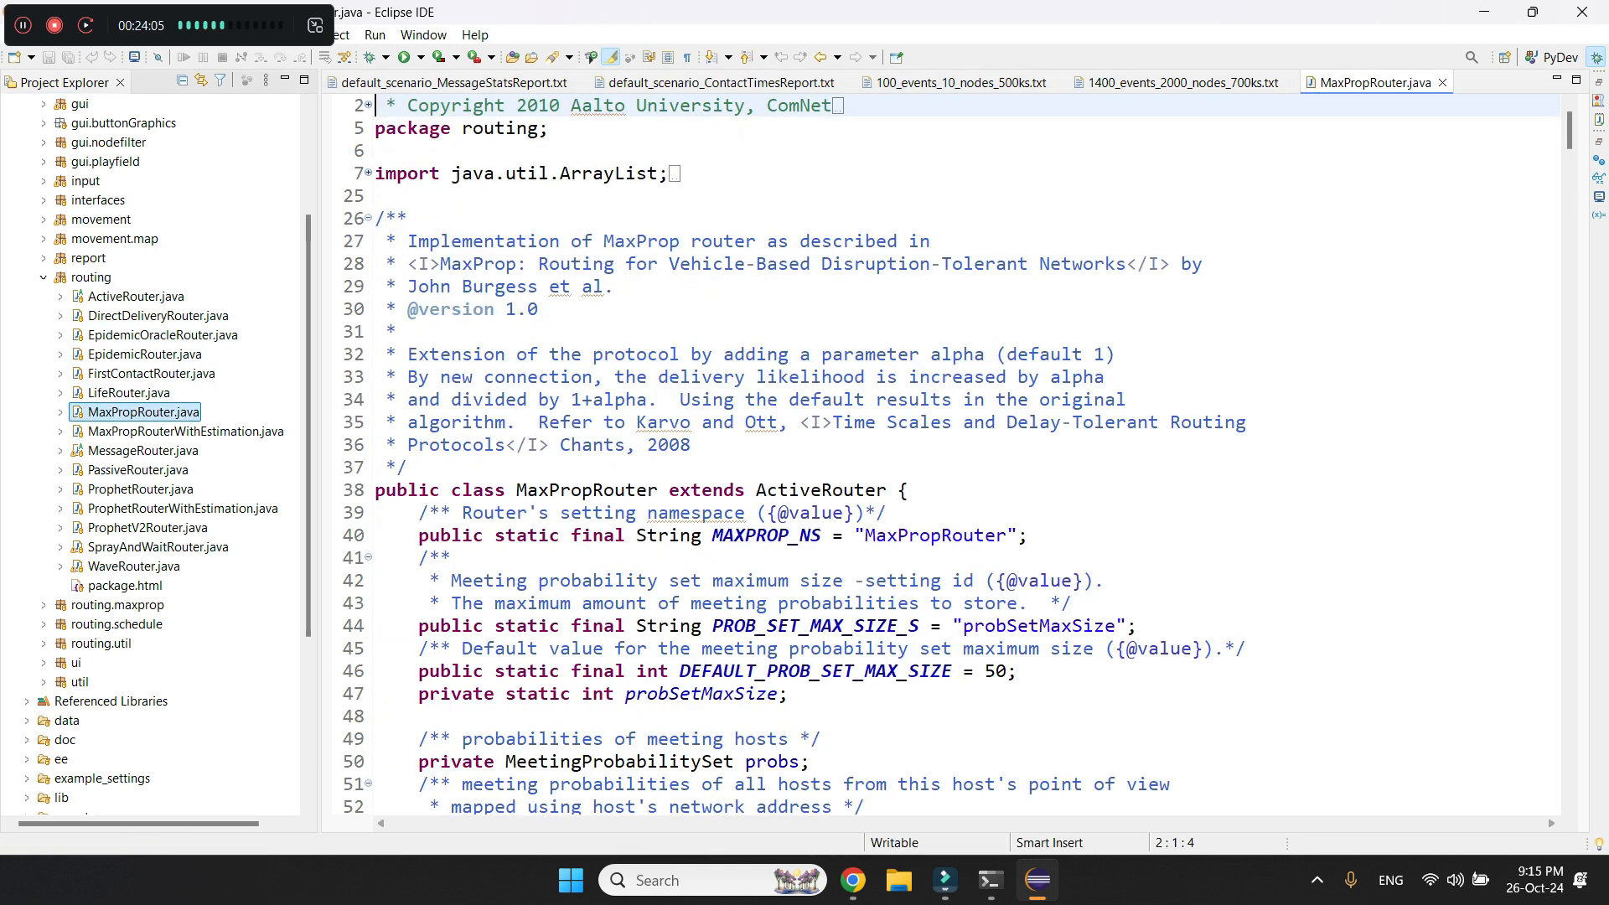
scroll(938, 453, "down", 20)
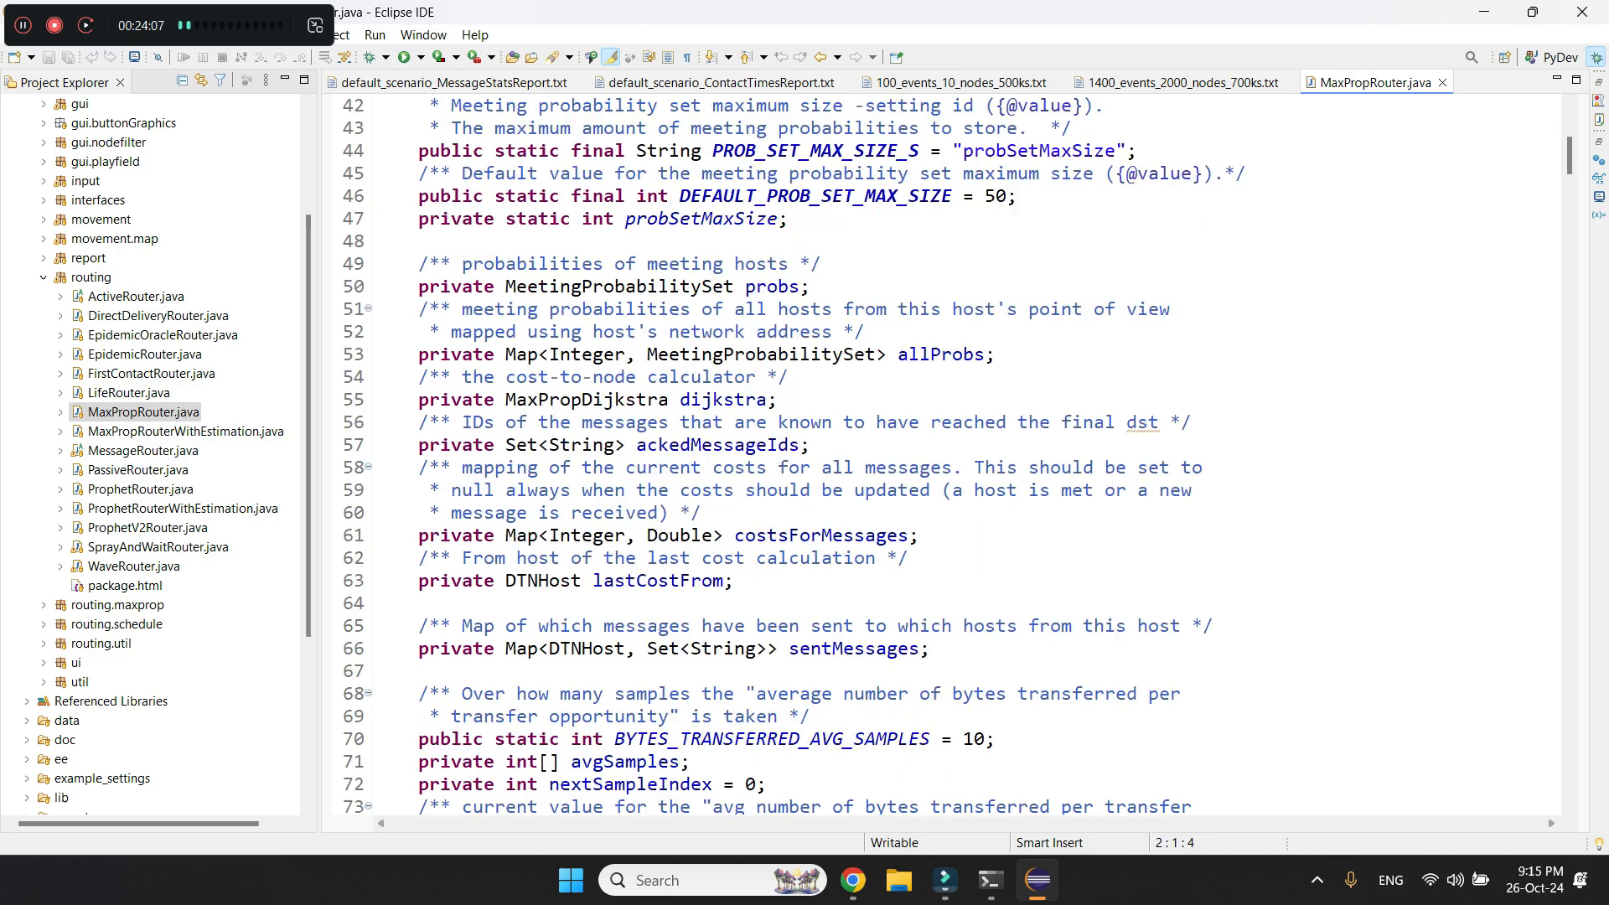
scroll(939, 452, "down", 19)
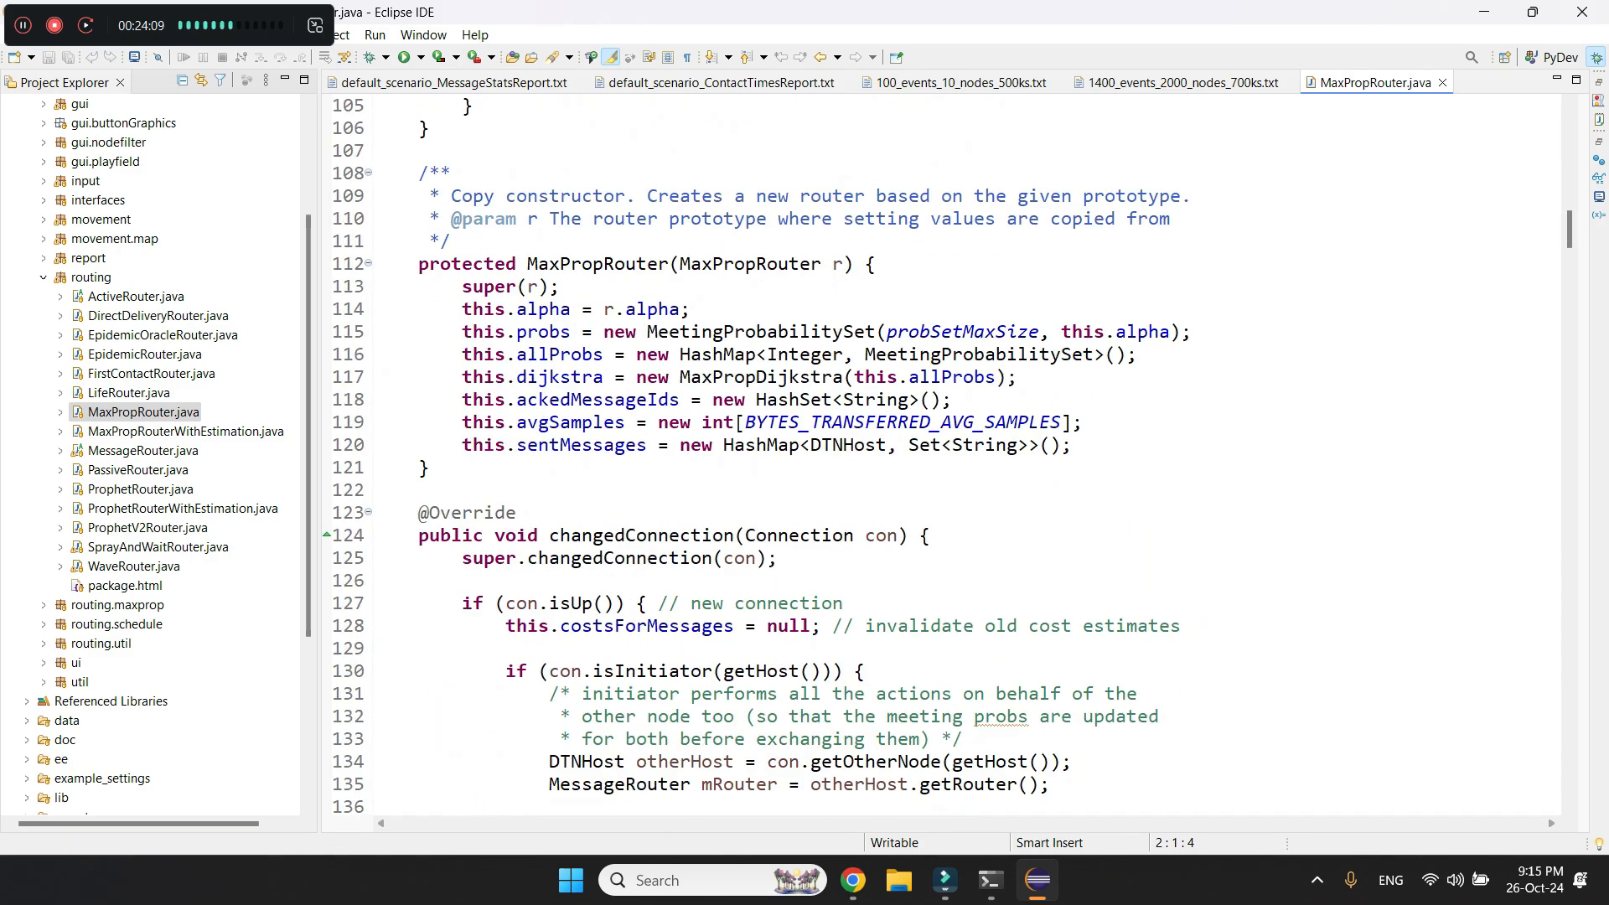
scroll(939, 453, "down", 20)
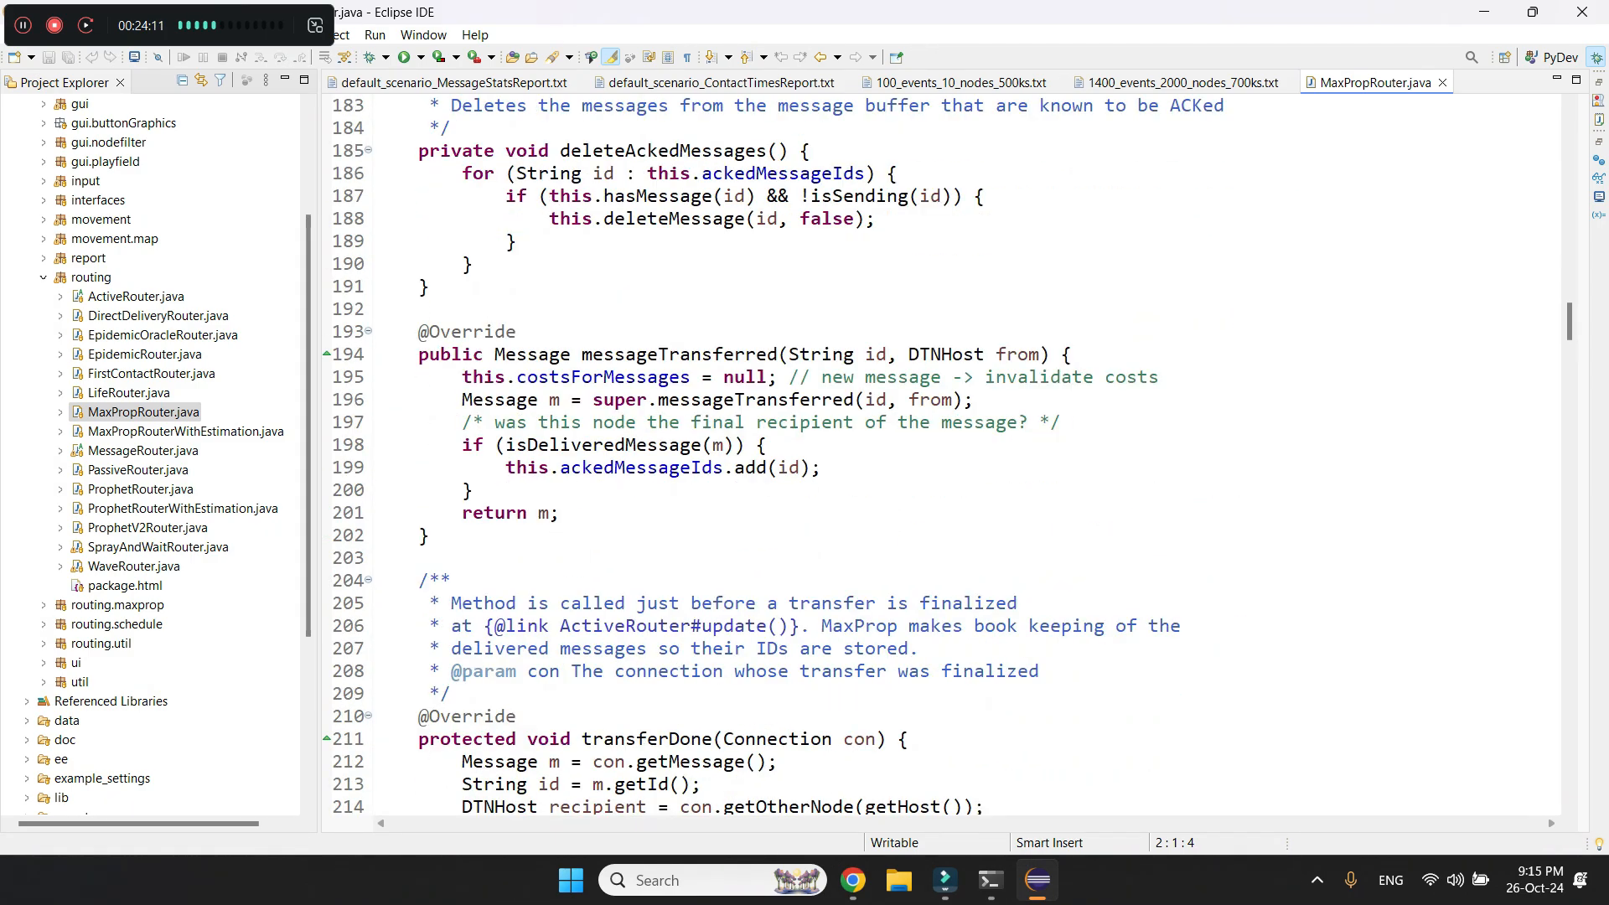
scroll(939, 452, "up", 7)
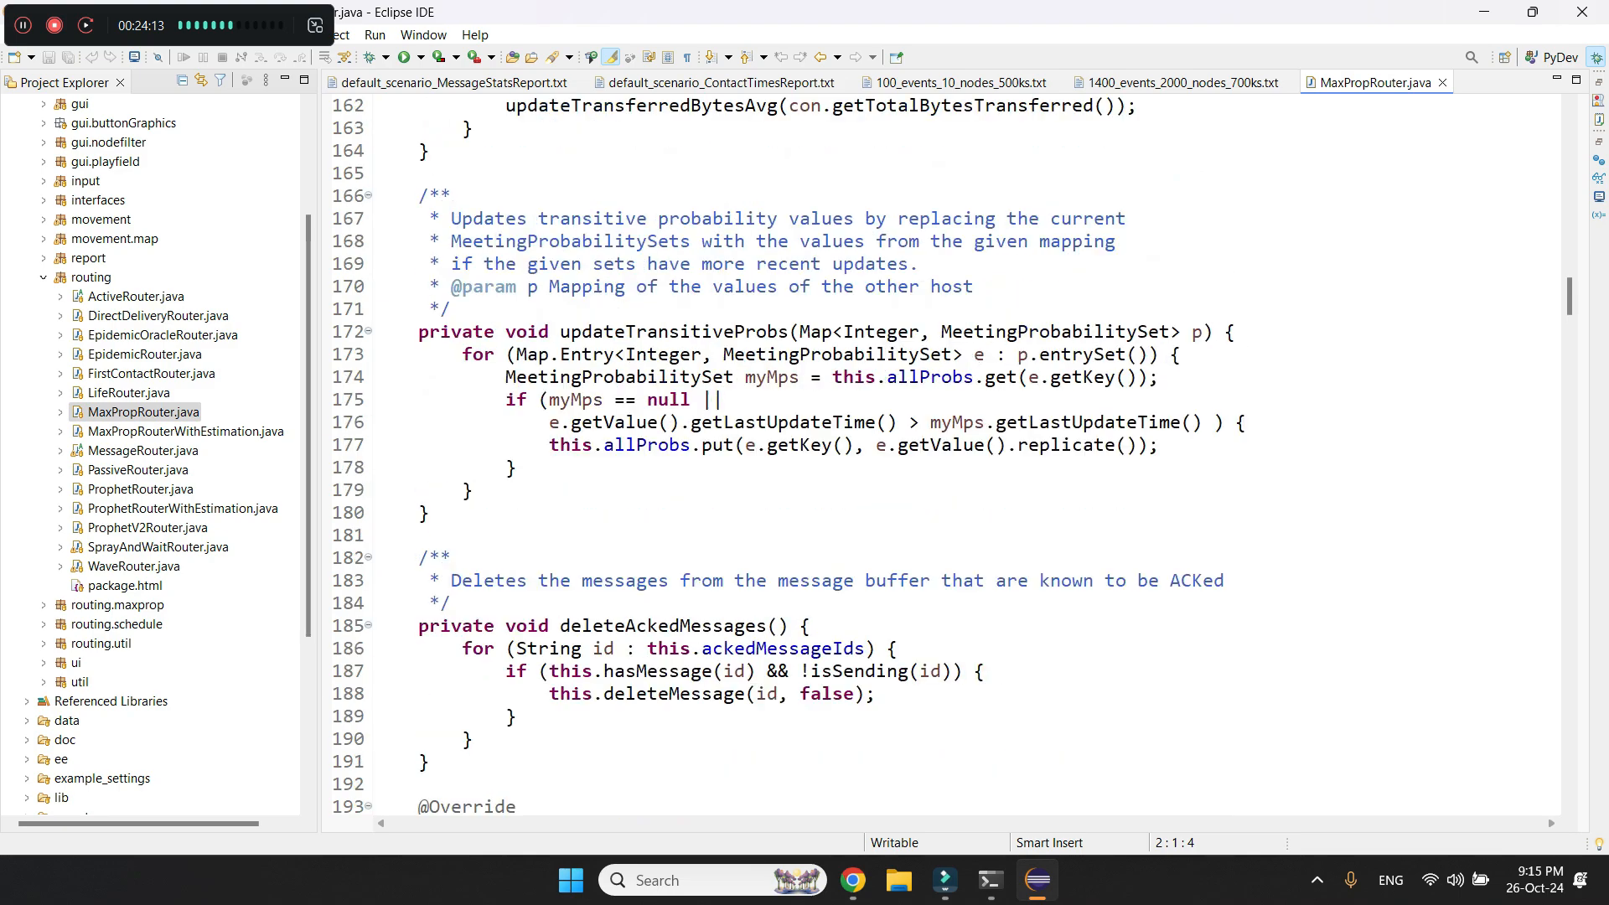
scroll(939, 453, "up", 20)
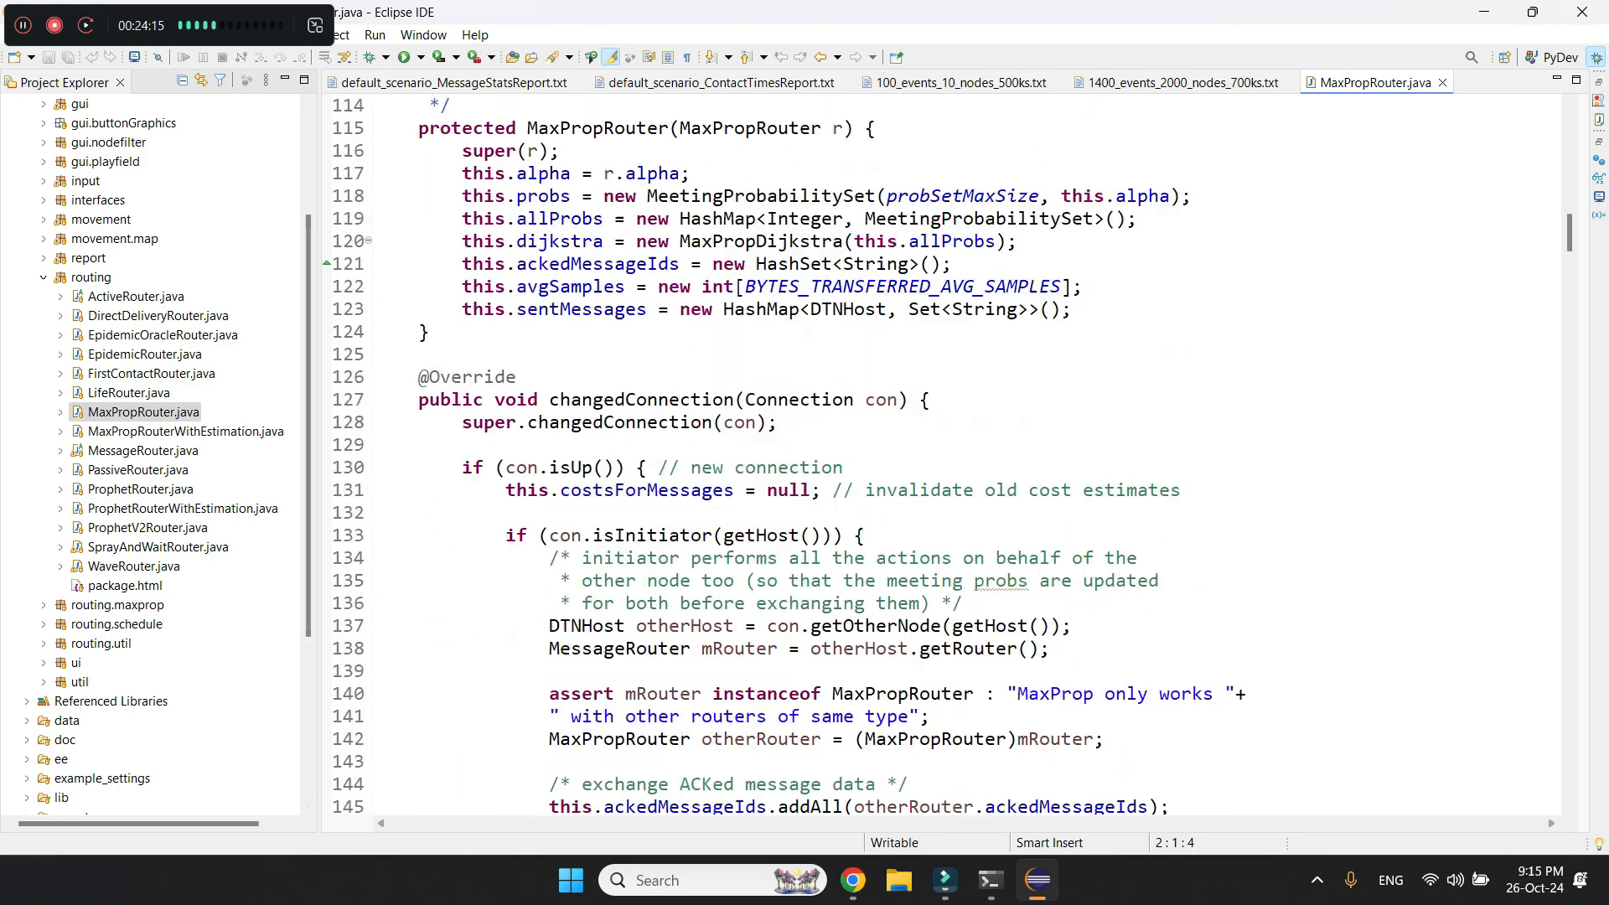
scroll(938, 453, "up", 6)
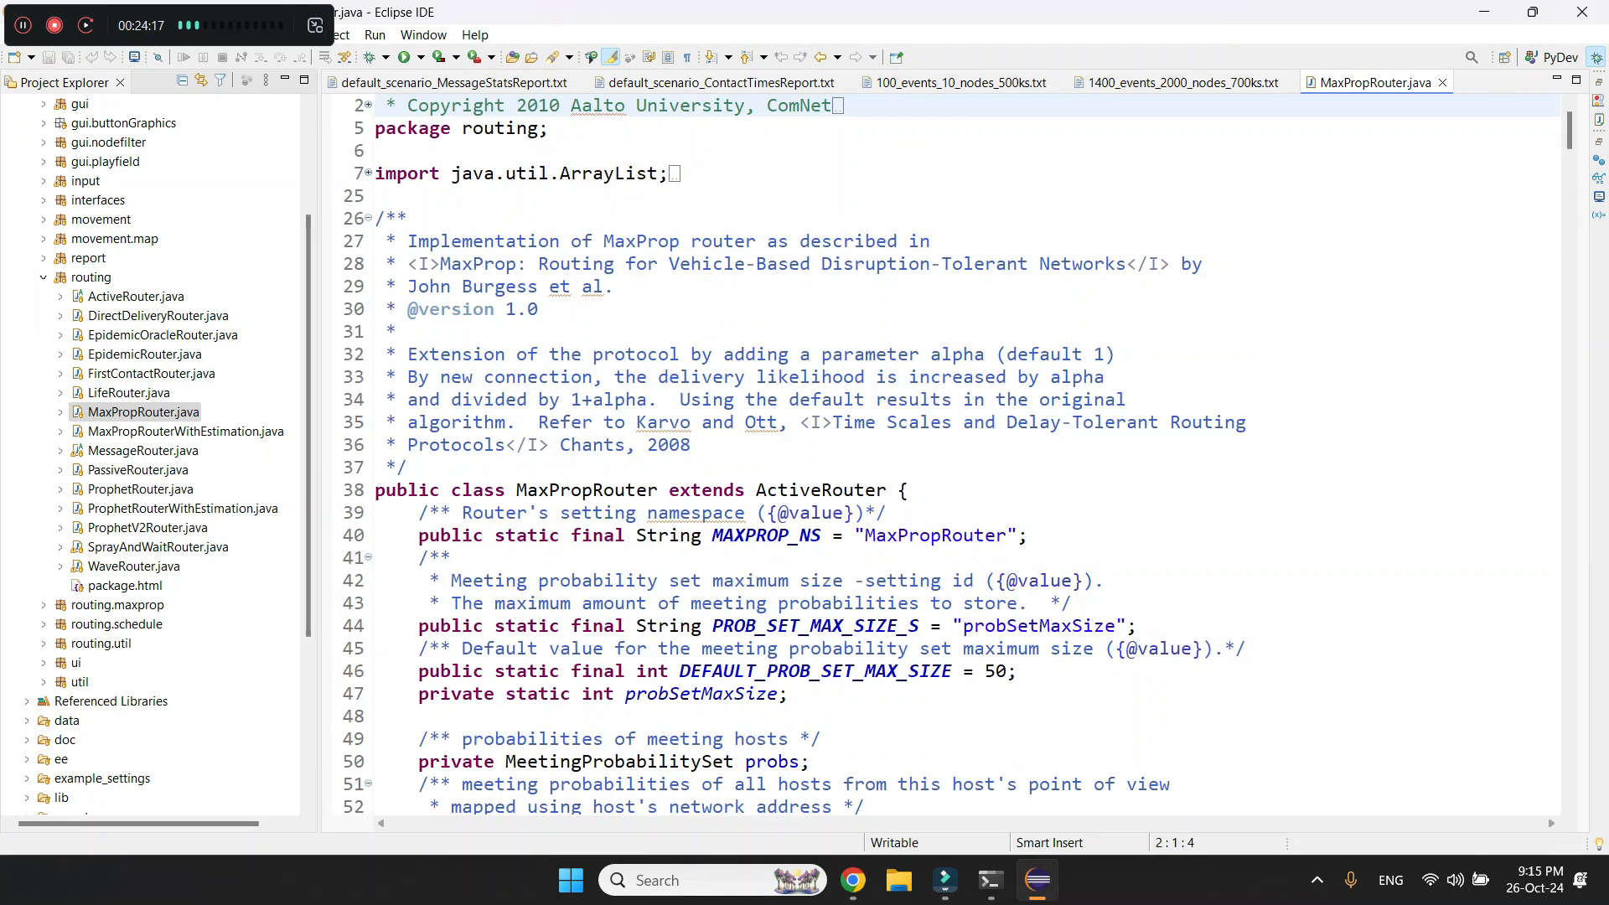
left_click(659, 264)
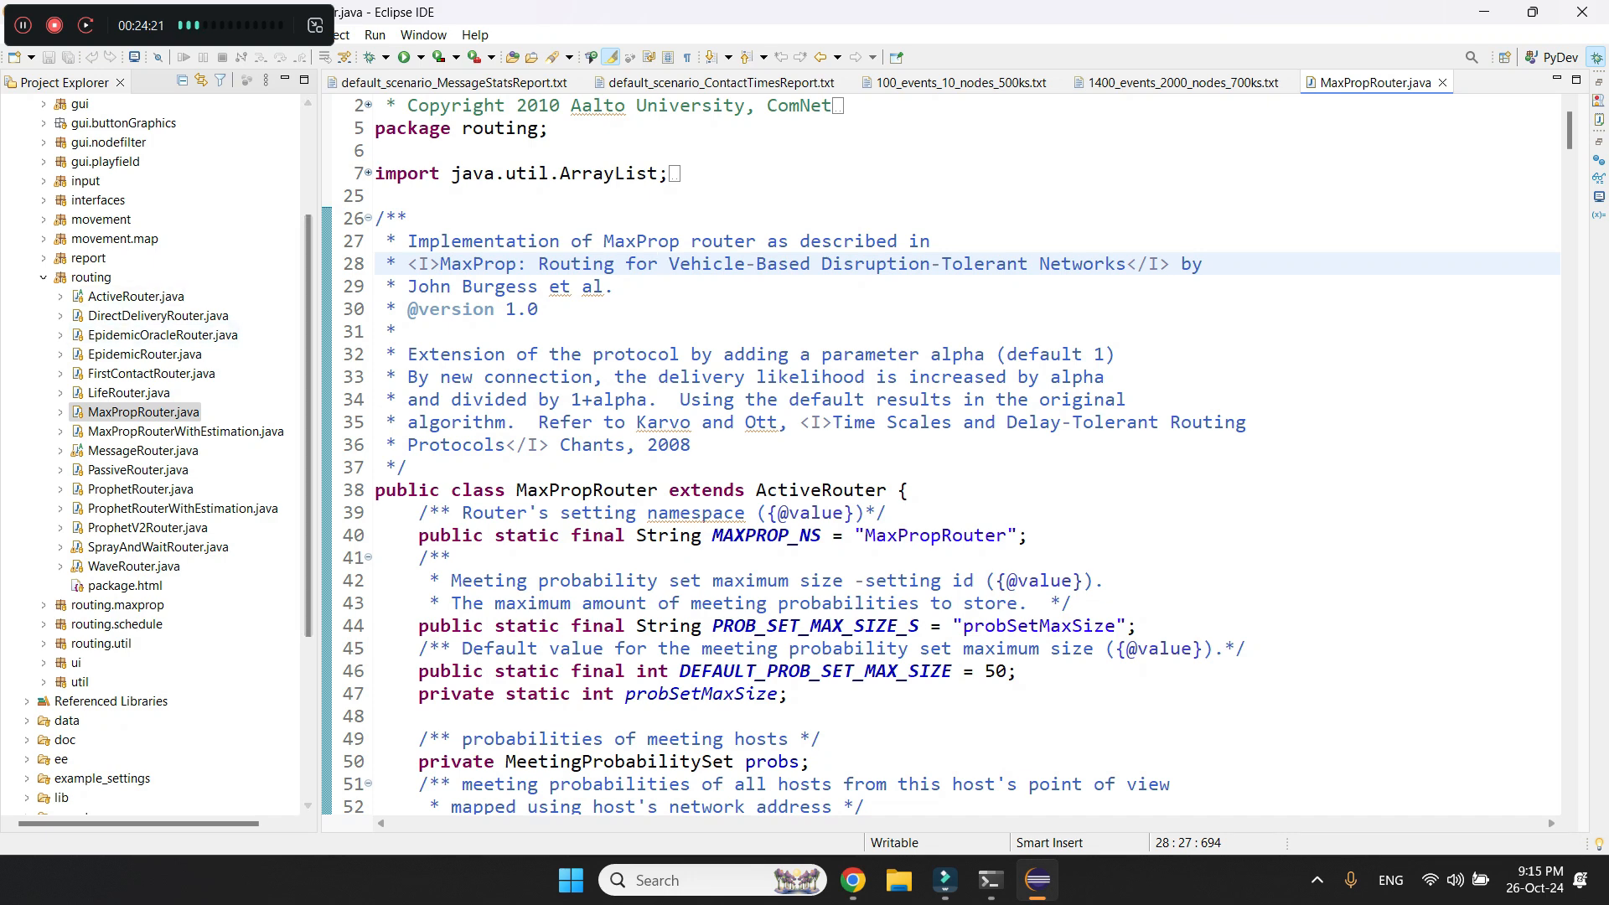
- Highlight the MaxPropRouter class name and its declaration extending ActiveRouter to examine them in MaxPropRouter.java
left_click(561, 490)
double_click(560, 491)
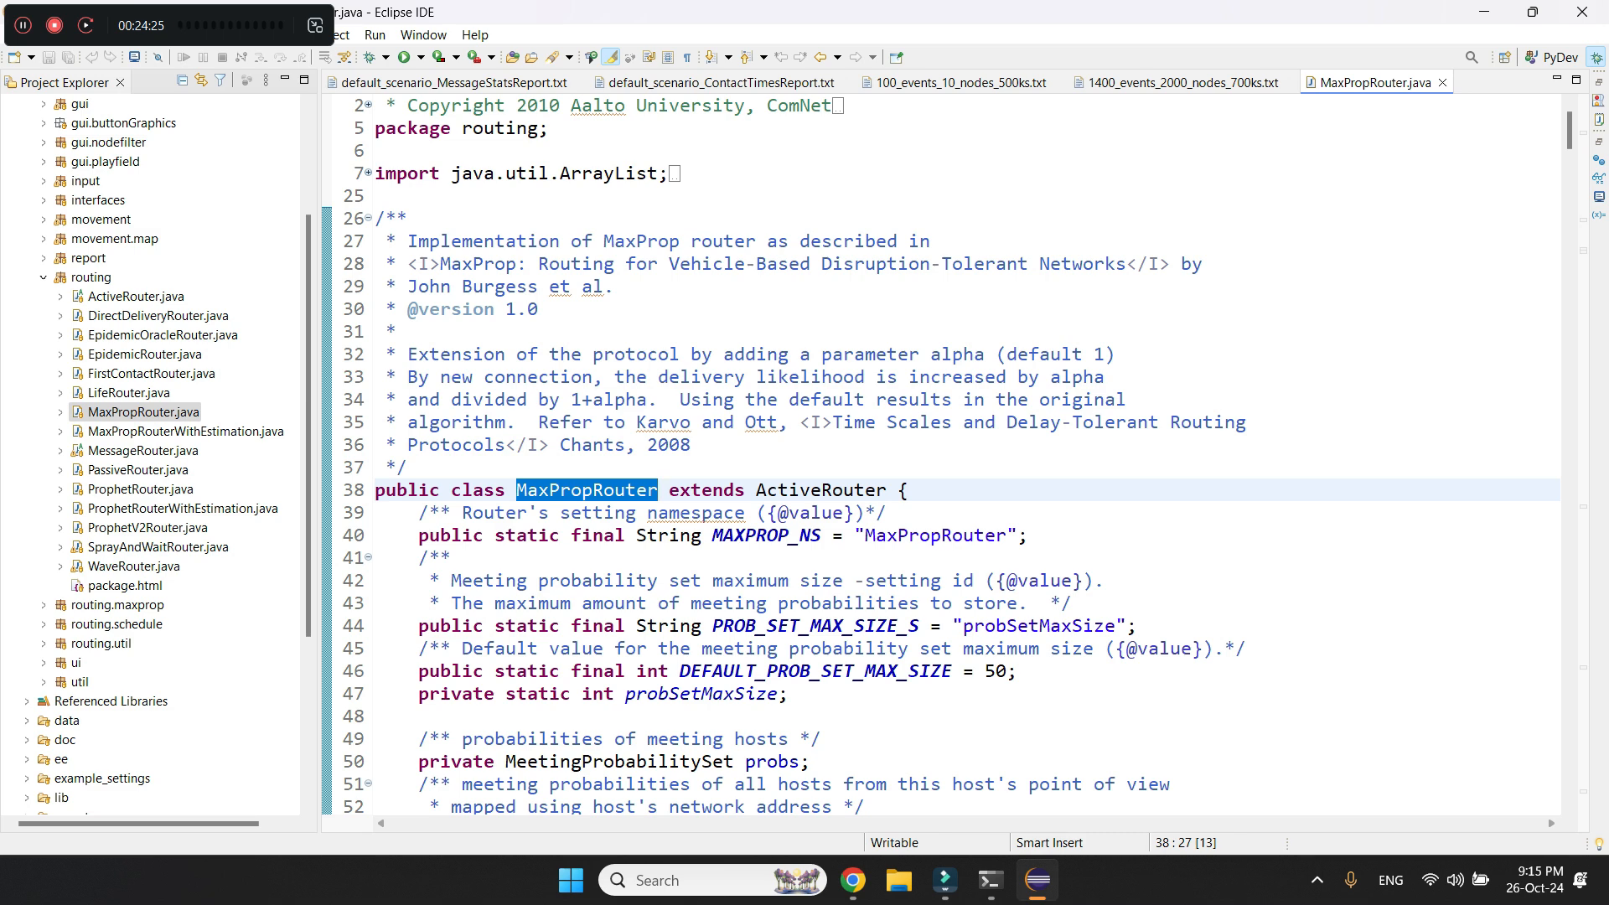
left_click_drag(435, 467, 801, 490)
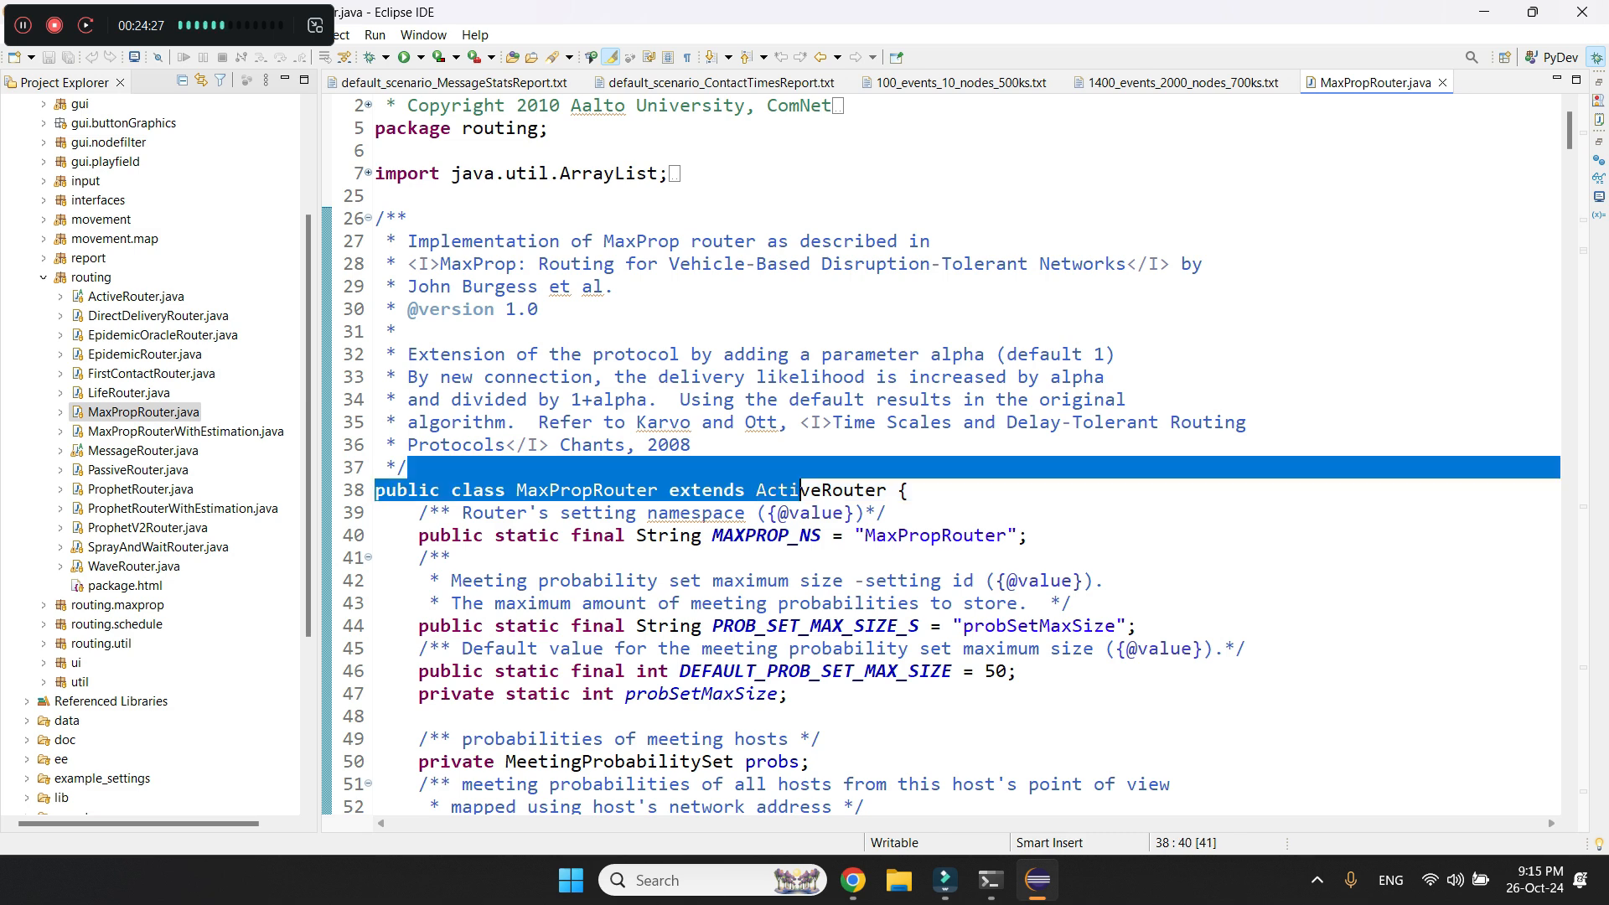
left_click(411, 467)
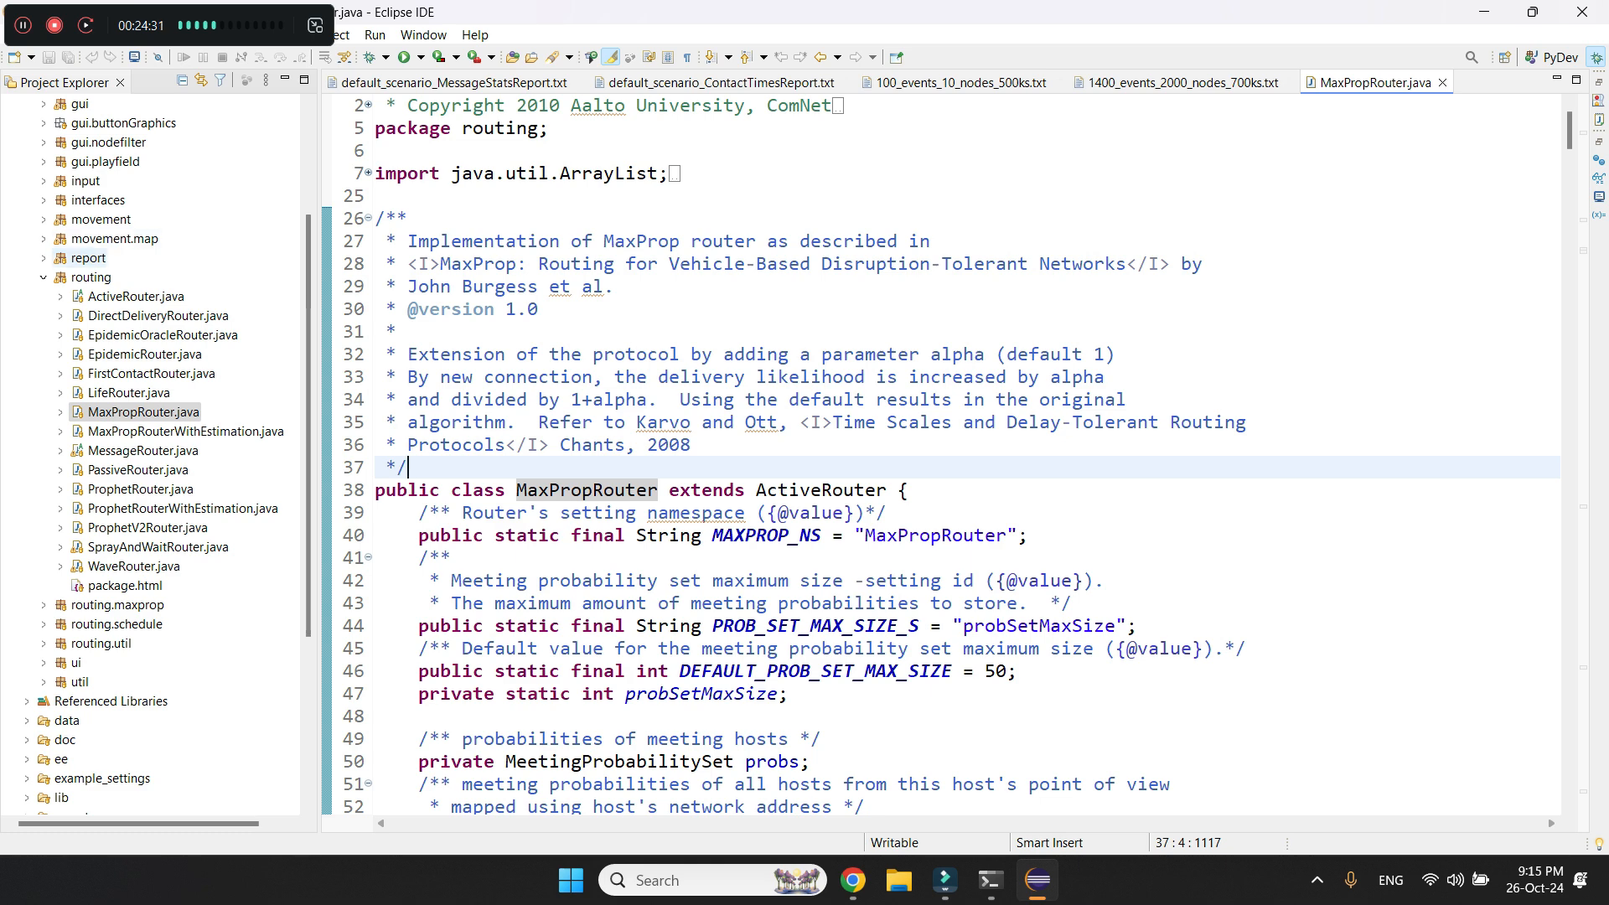
- Collapse the routing package in the src folder of the the-one project
scroll(134, 373, "down", 5)
scroll(134, 373, "up", 7)
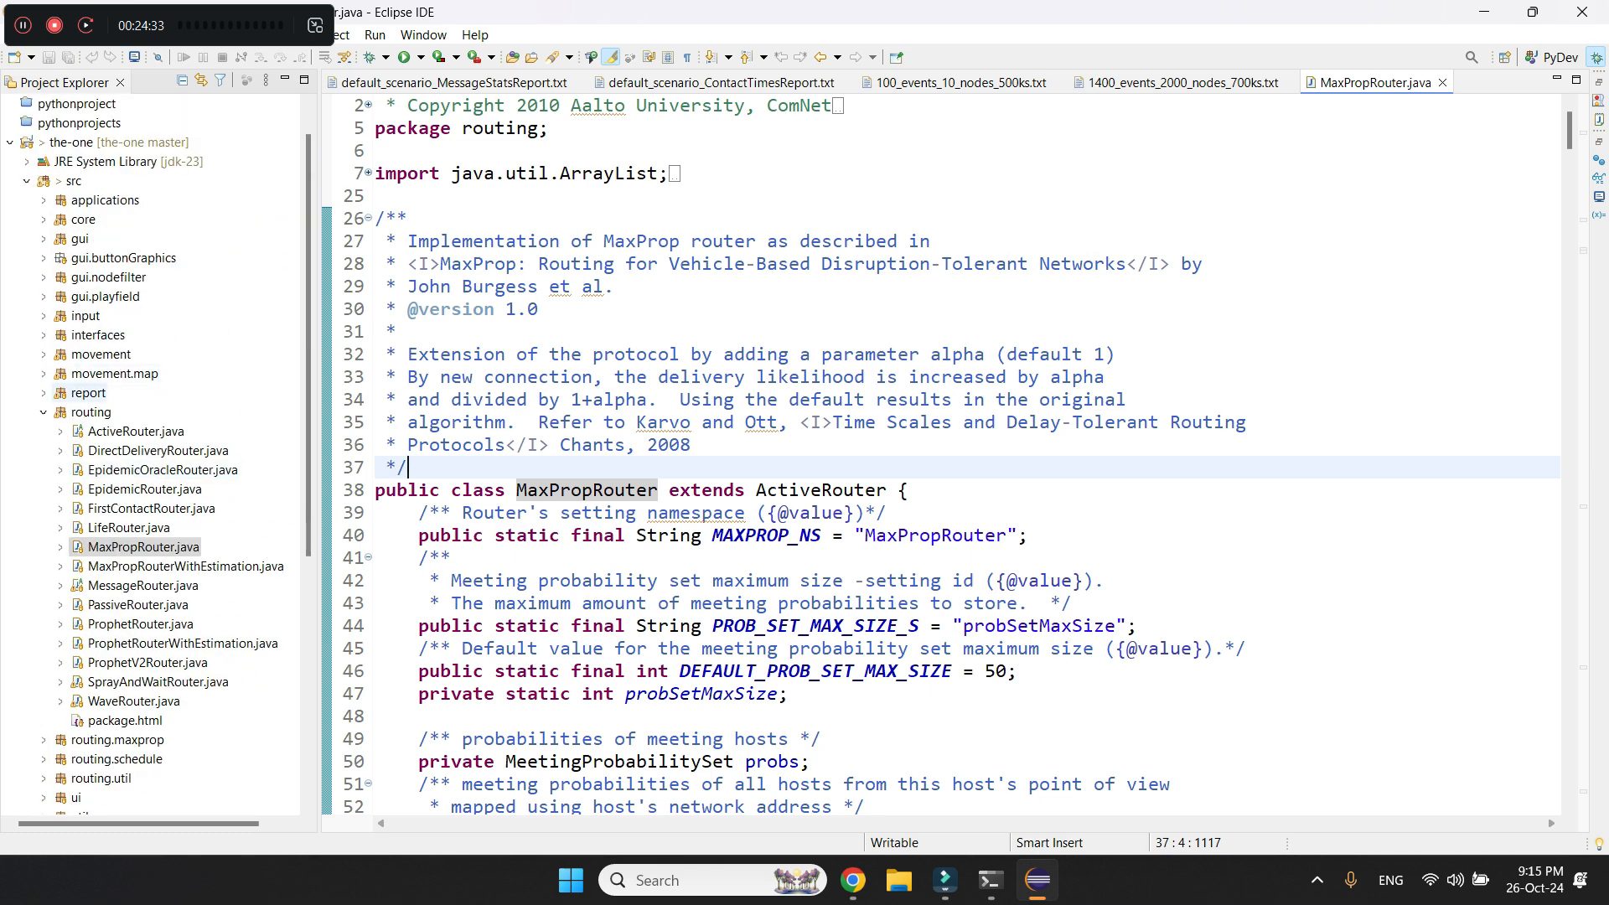
left_click(44, 412)
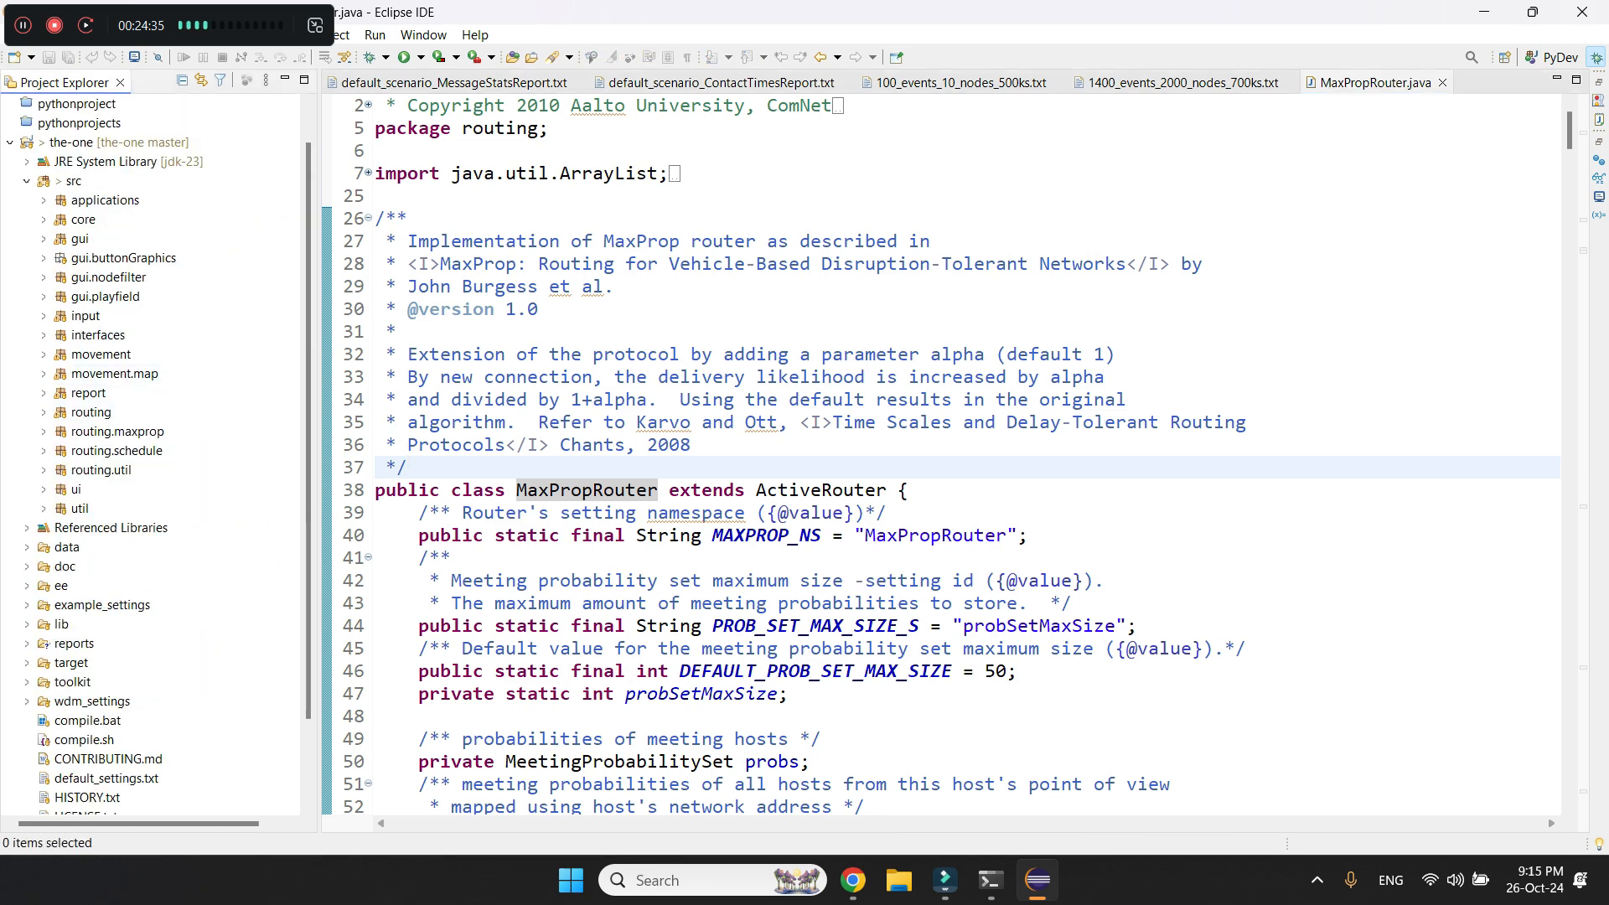
left_click(540, 309)
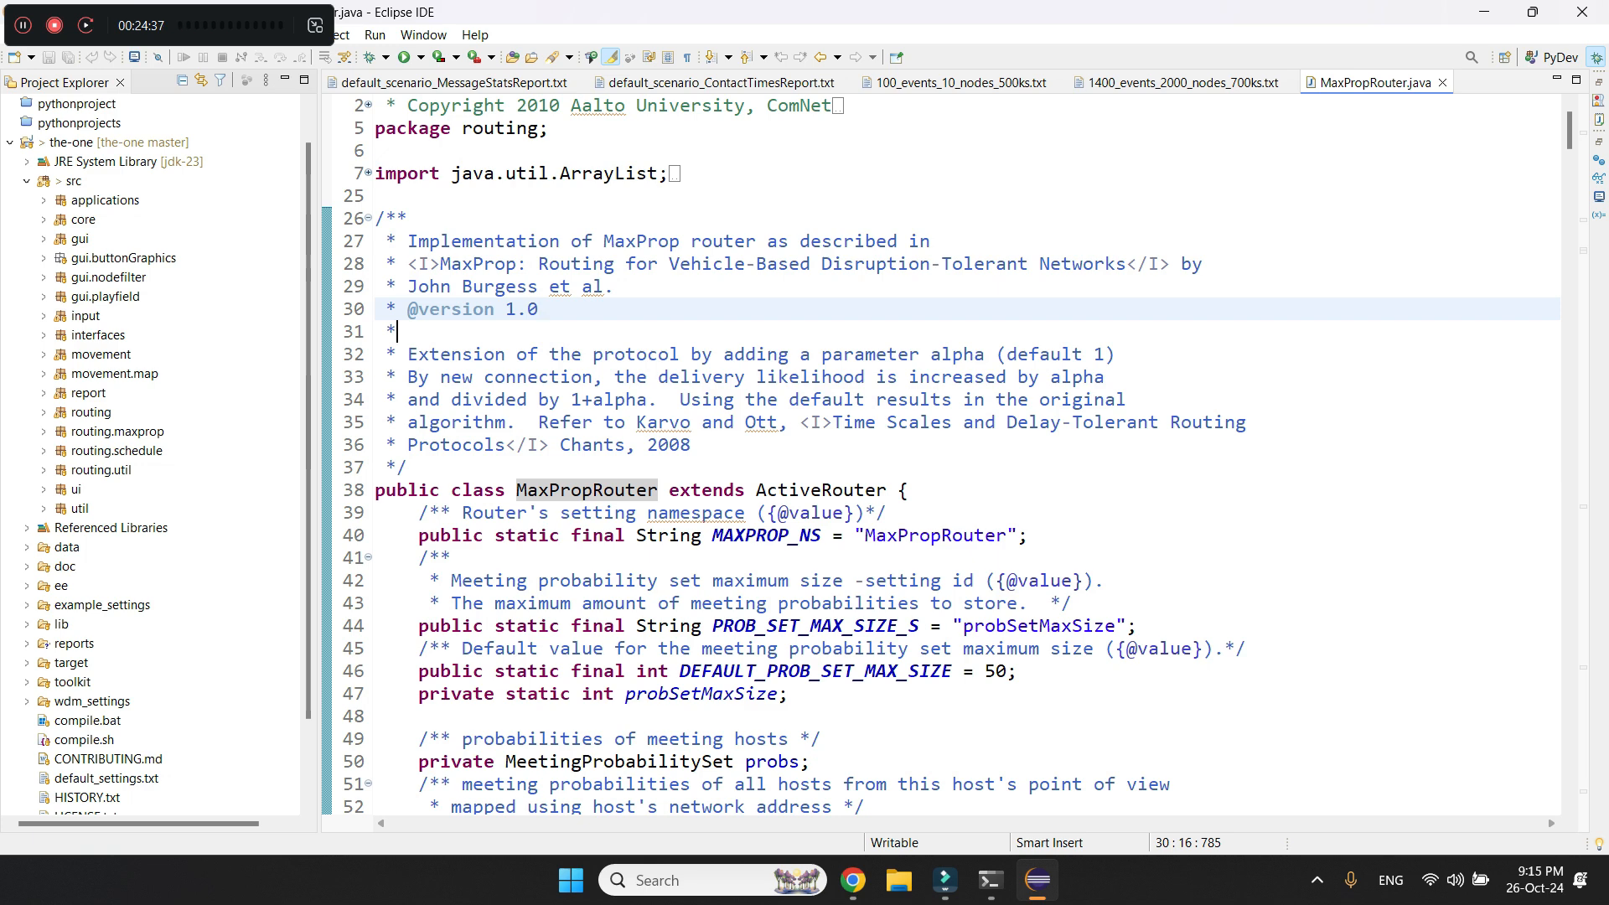
key("Down")
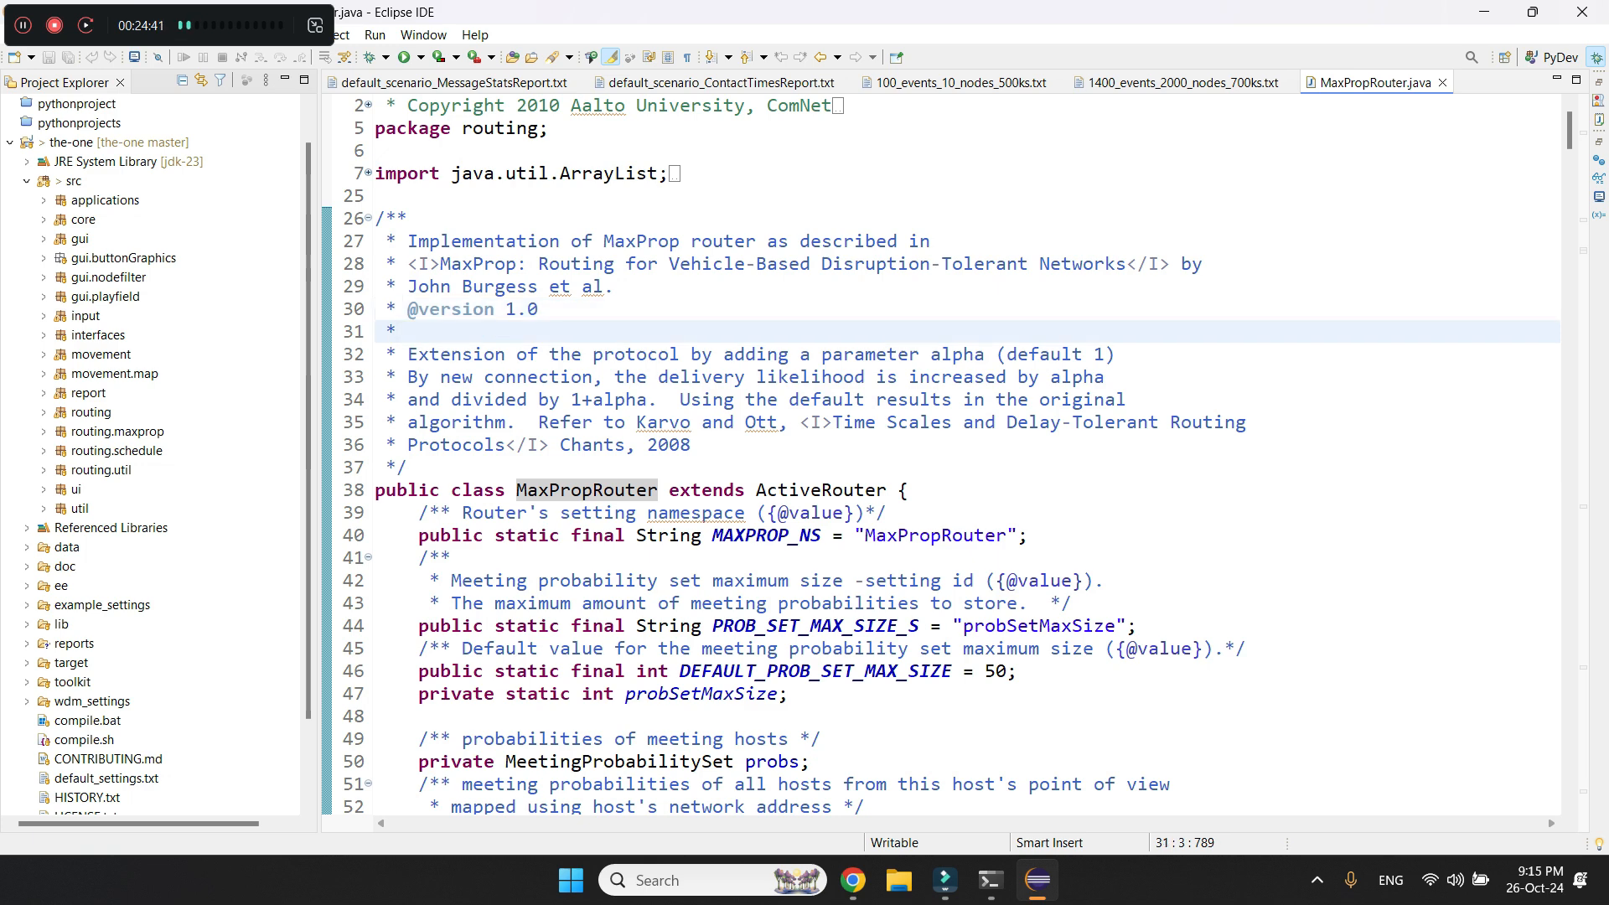
scroll(150, 453, "down", 2)
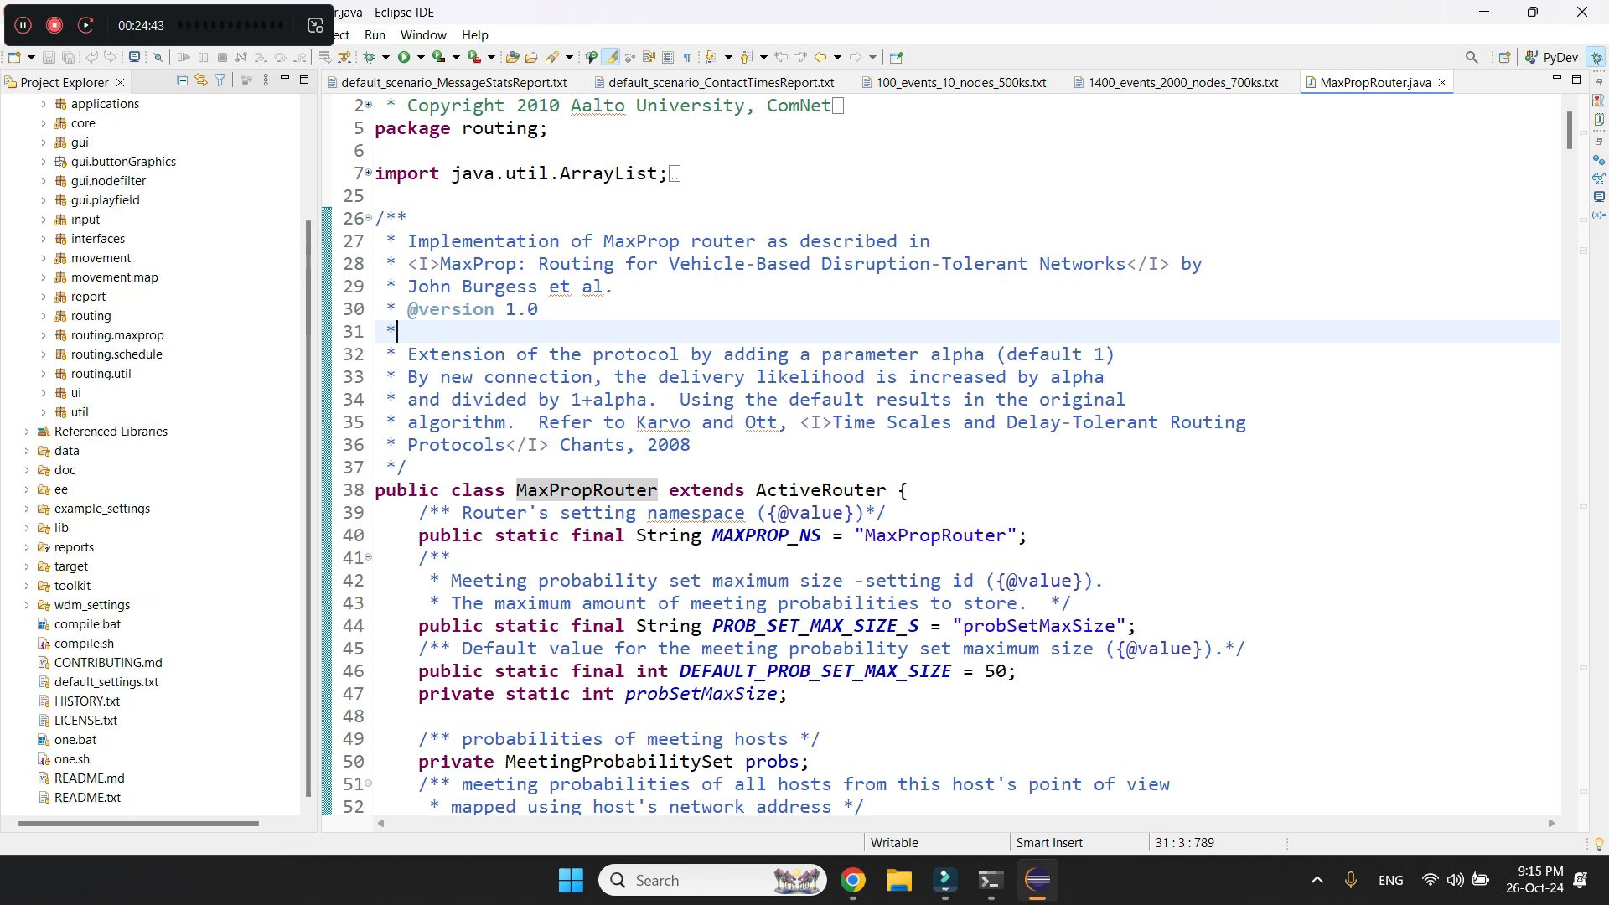
scroll(151, 453, "up", 3)
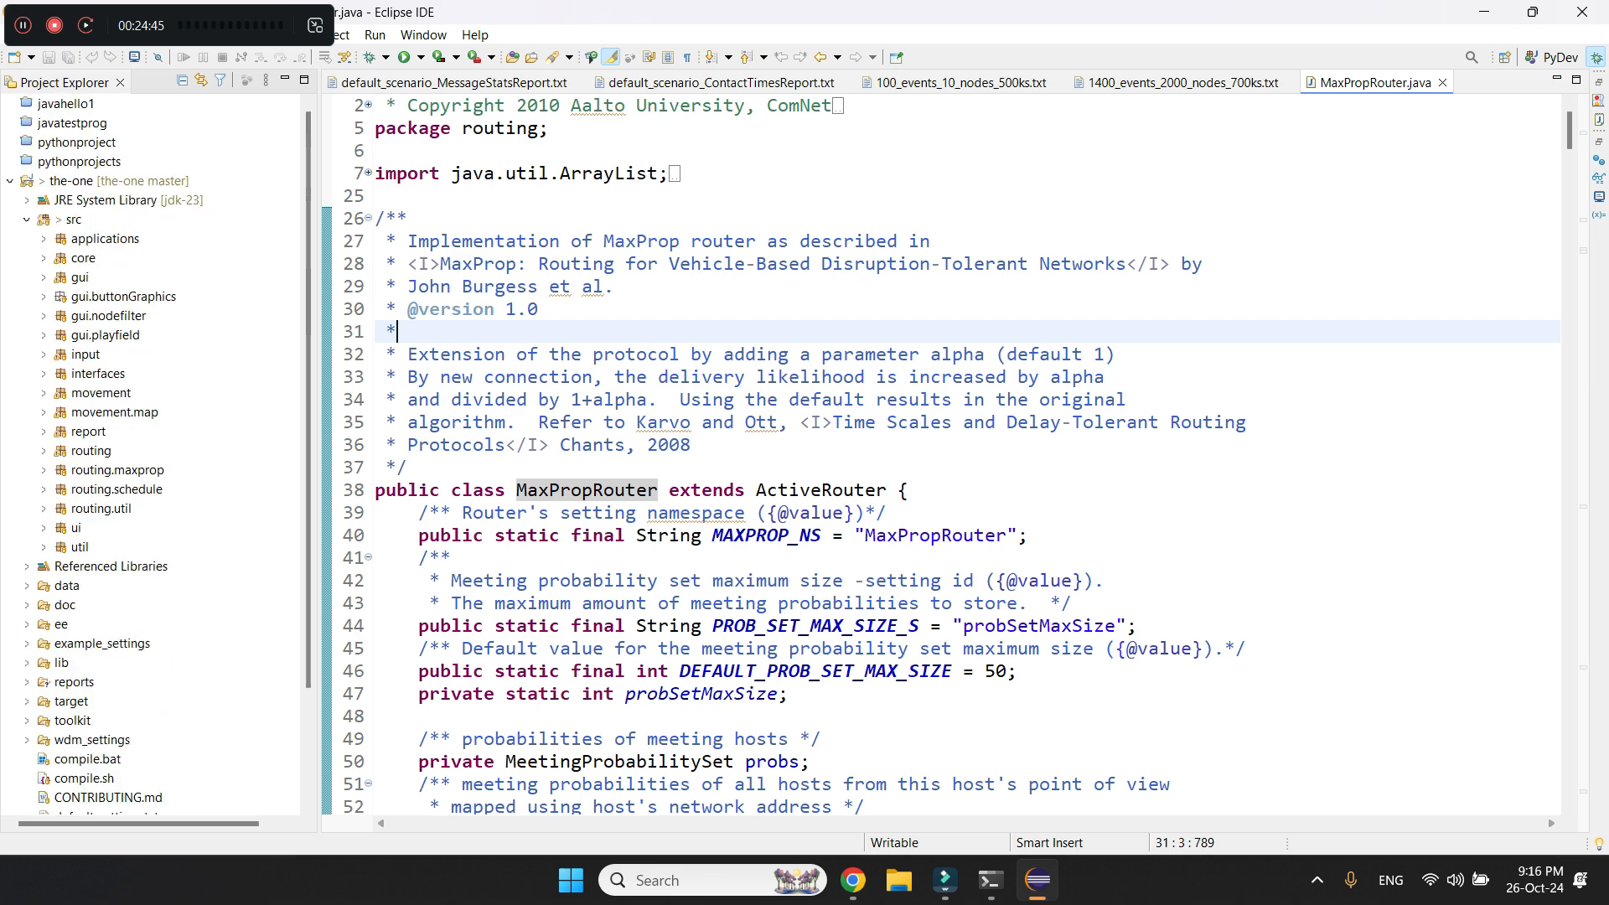
left_click(648, 400)
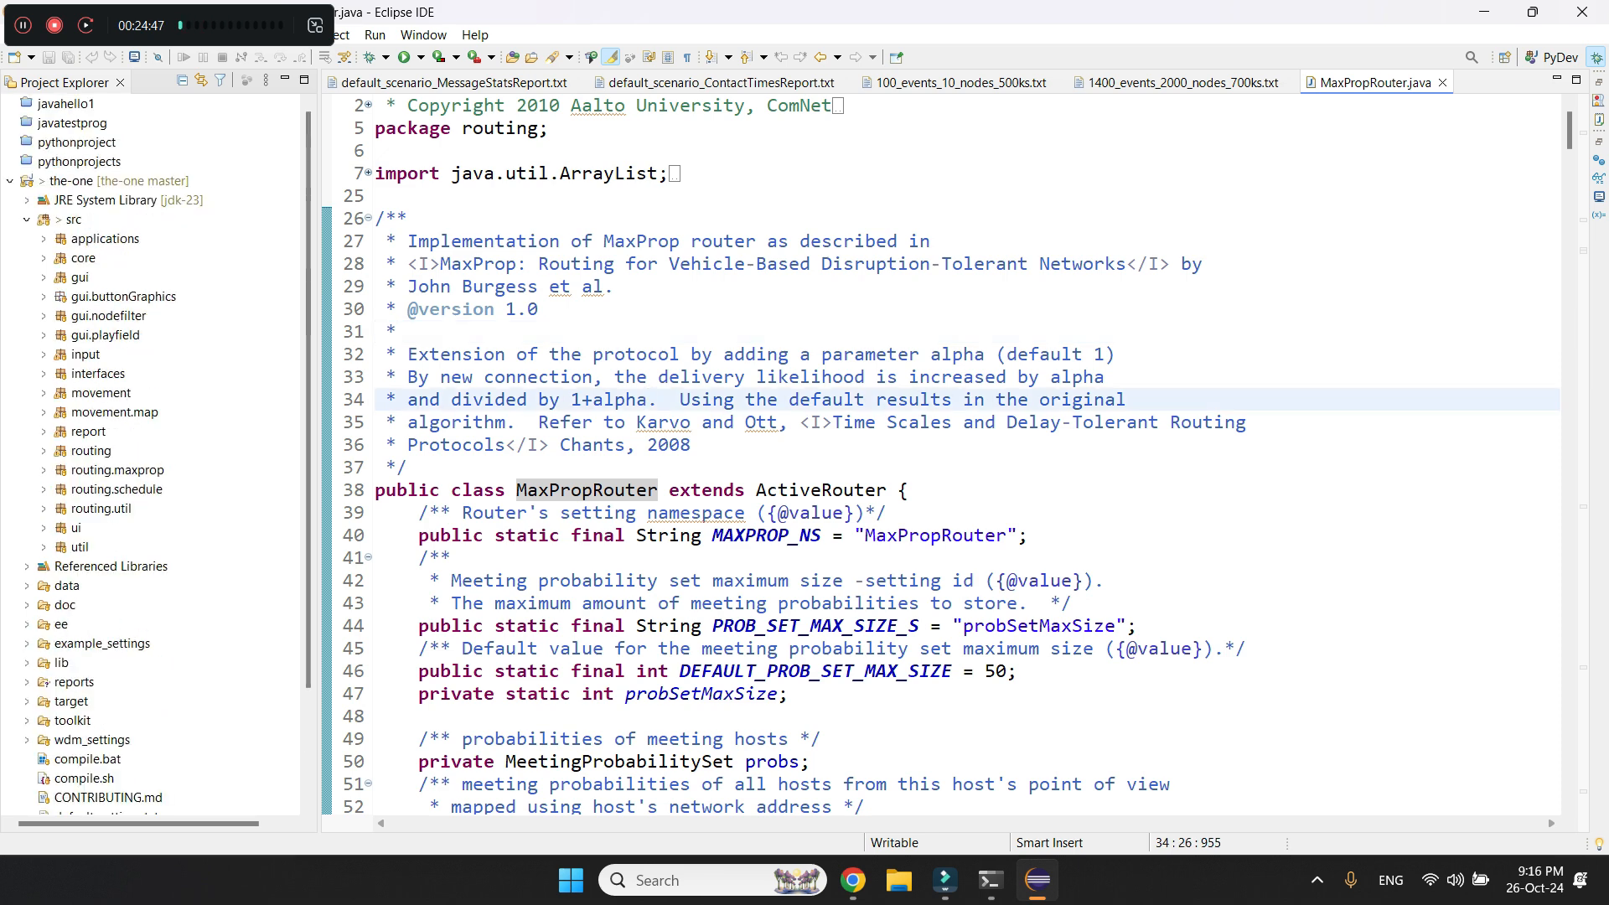